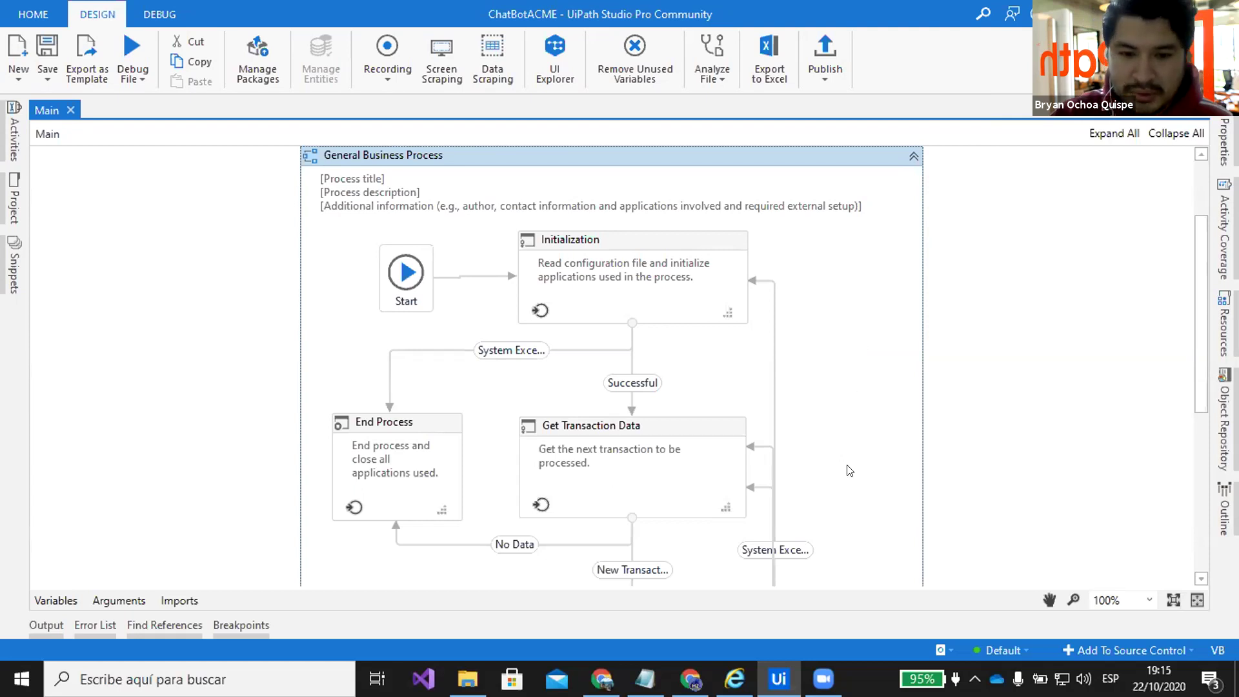
Bring Chrome forward on the Dialogflow tab showing the HalcZoneChatBot agent's Intents list
left_click(601, 678)
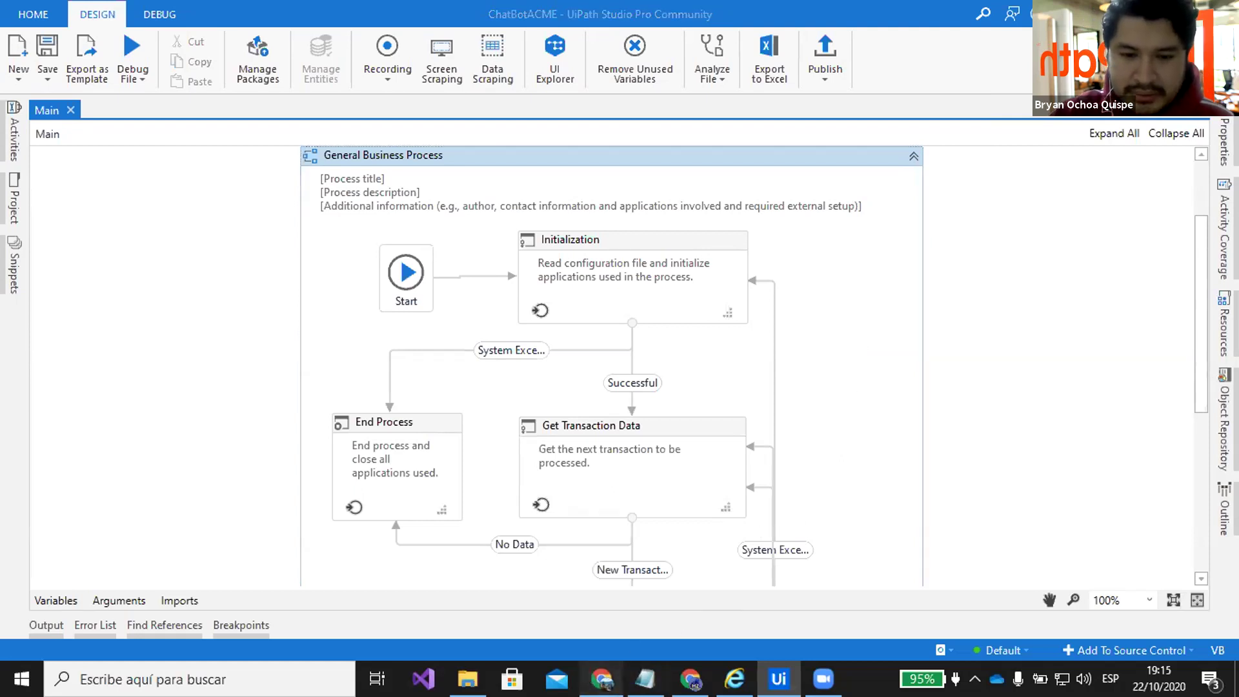
left_click(88, 7)
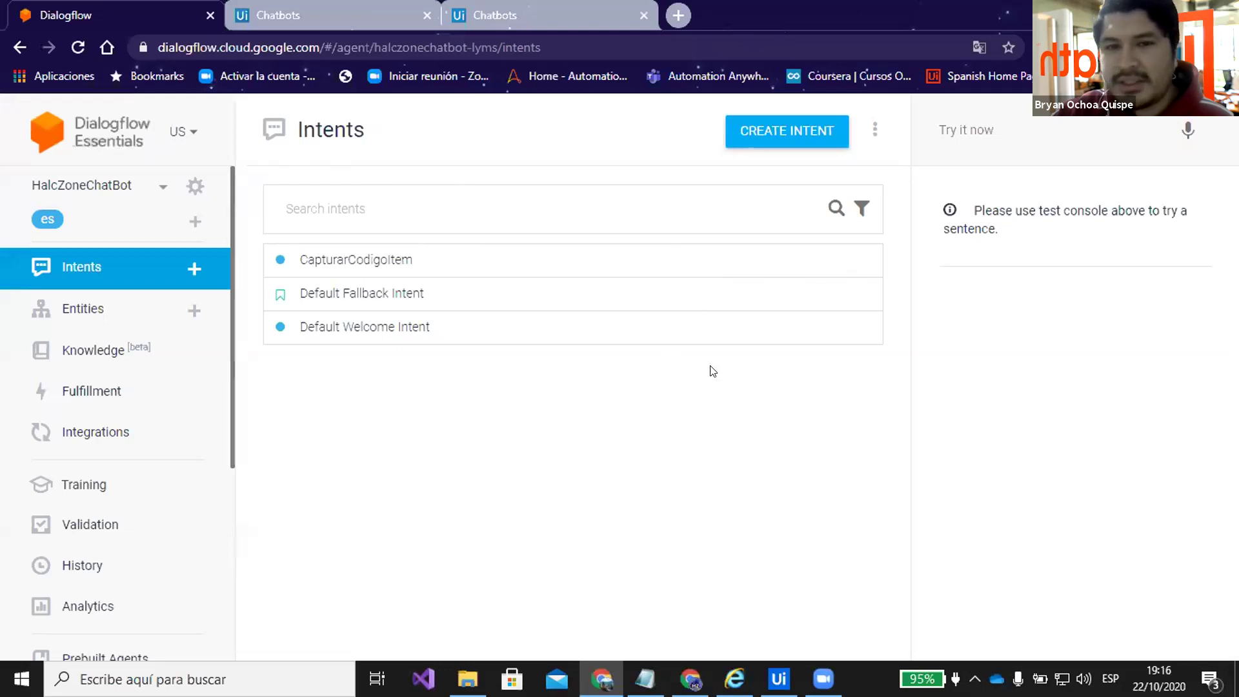
Review the UiPath Chatbots connections, then move to the Orchestrator window listing the ChatBotACME processes
left_click(278, 14)
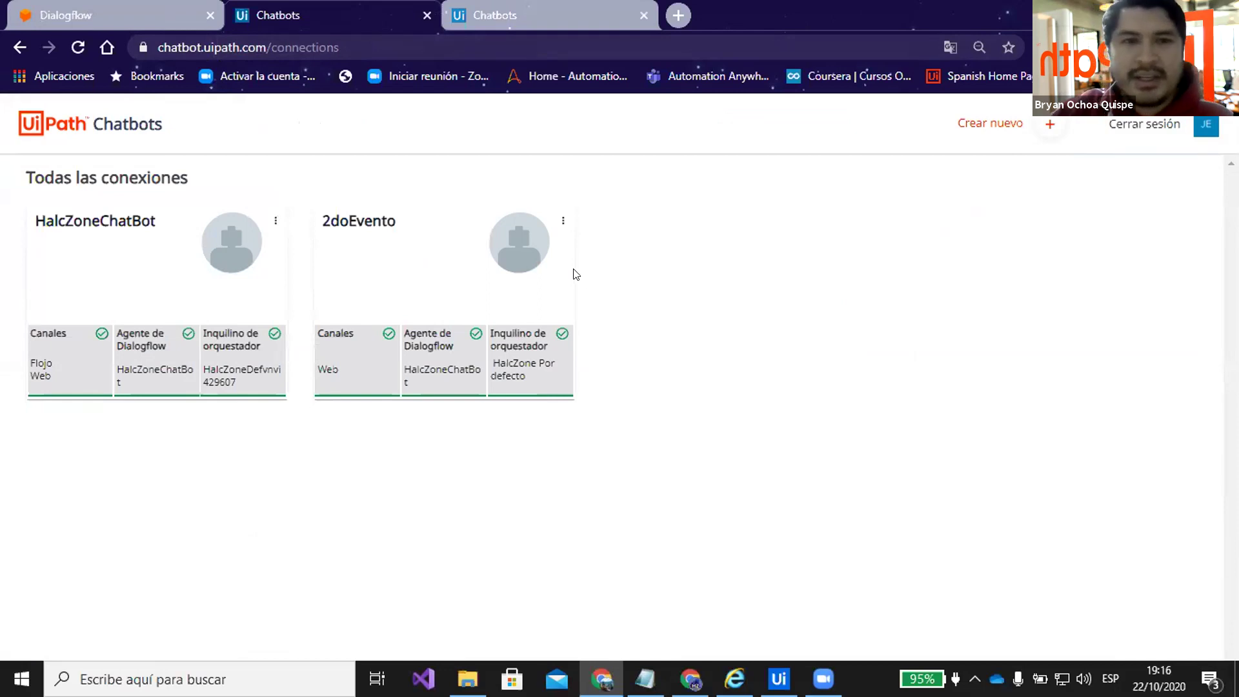
left_click(192, 6)
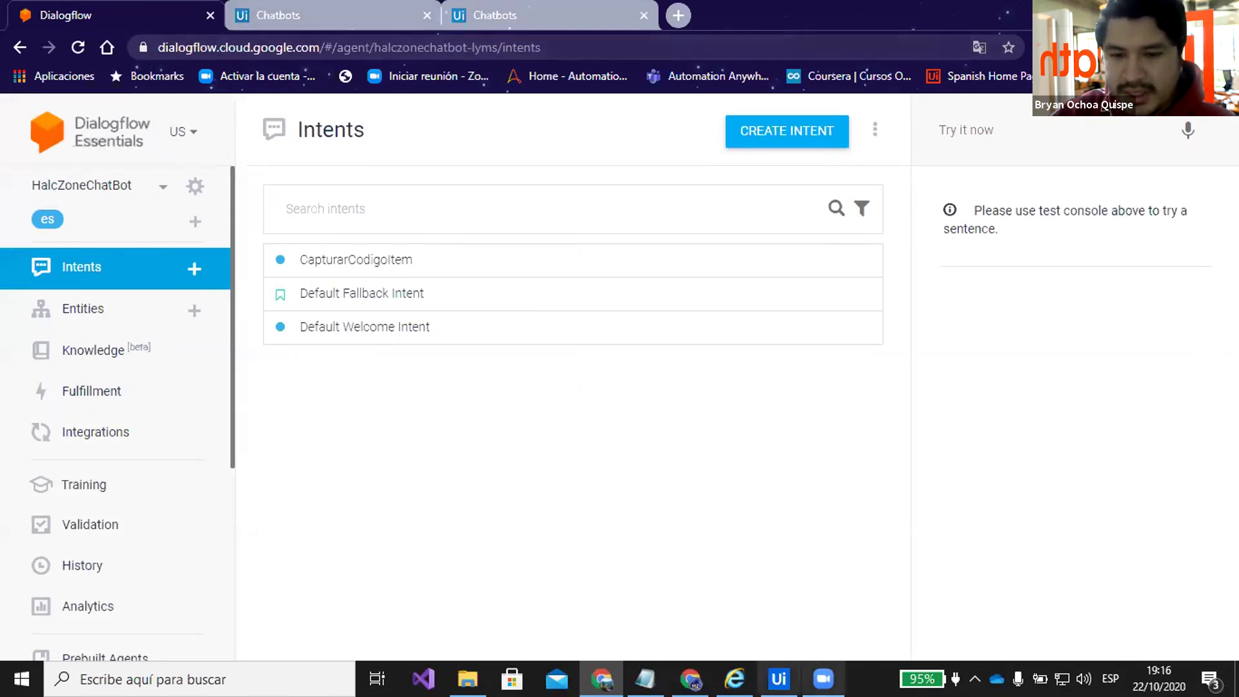
left_click(690, 679)
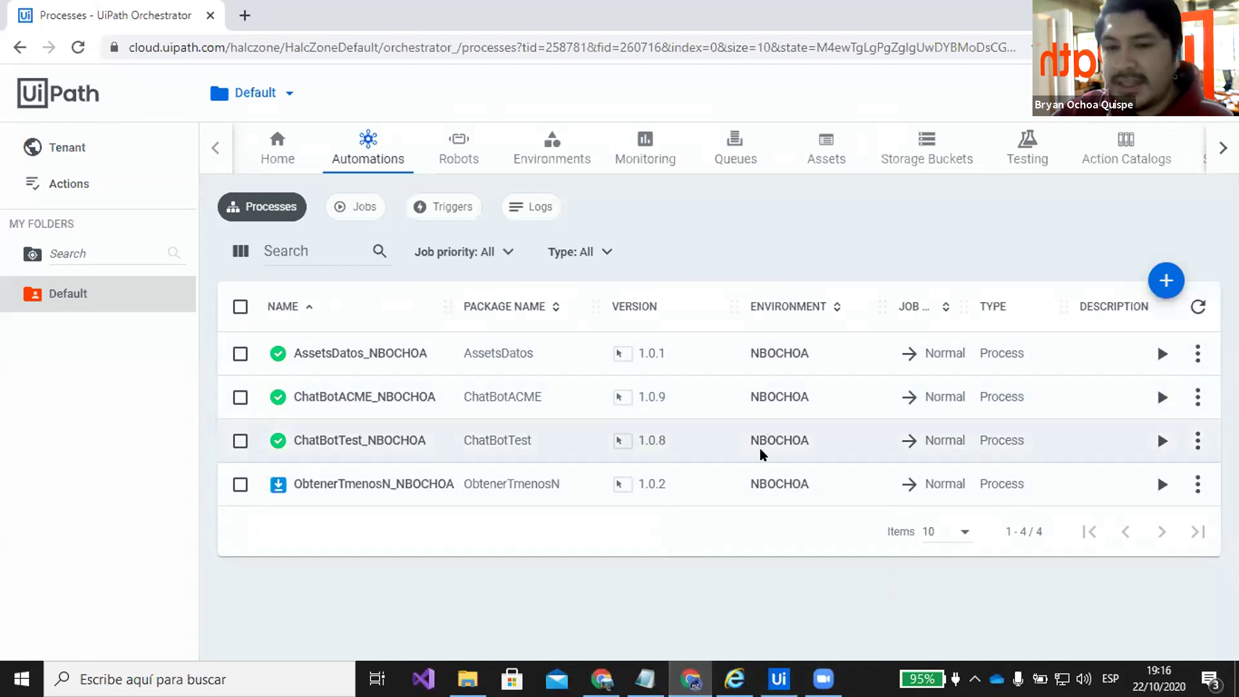
Bring the ChatBotACME project's General Business Process workflow in UiPath Studio to the front
mouse_move(778, 679)
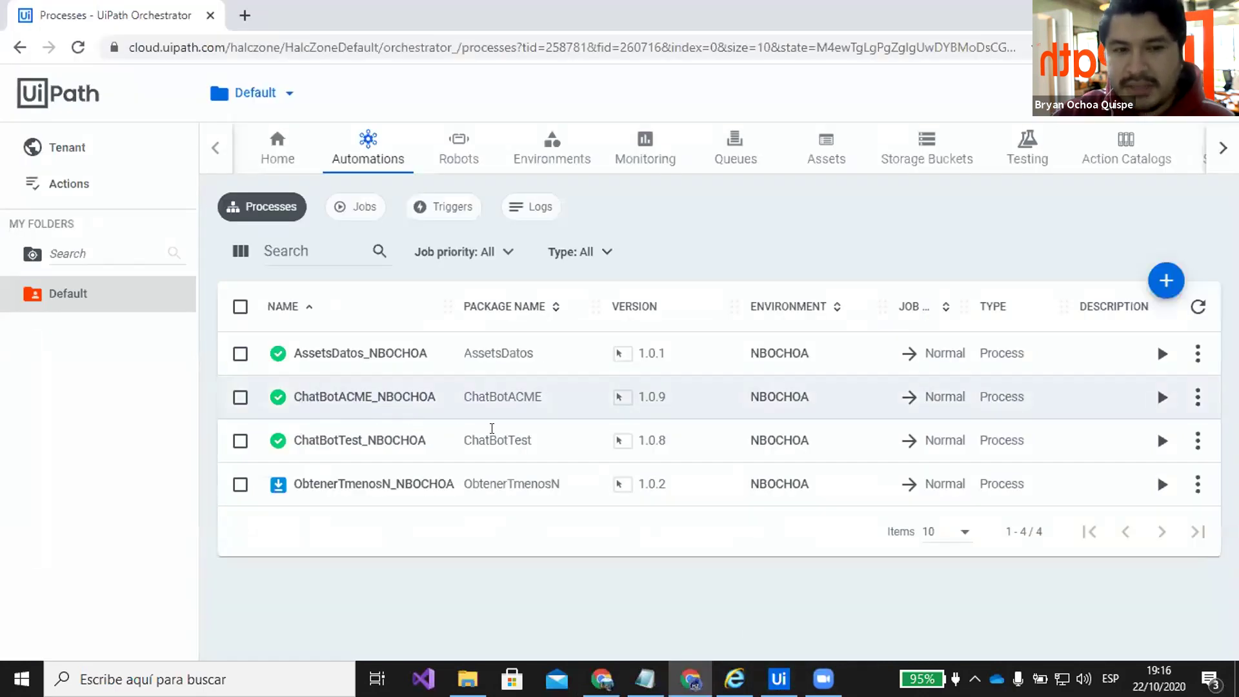
left_click(778, 677)
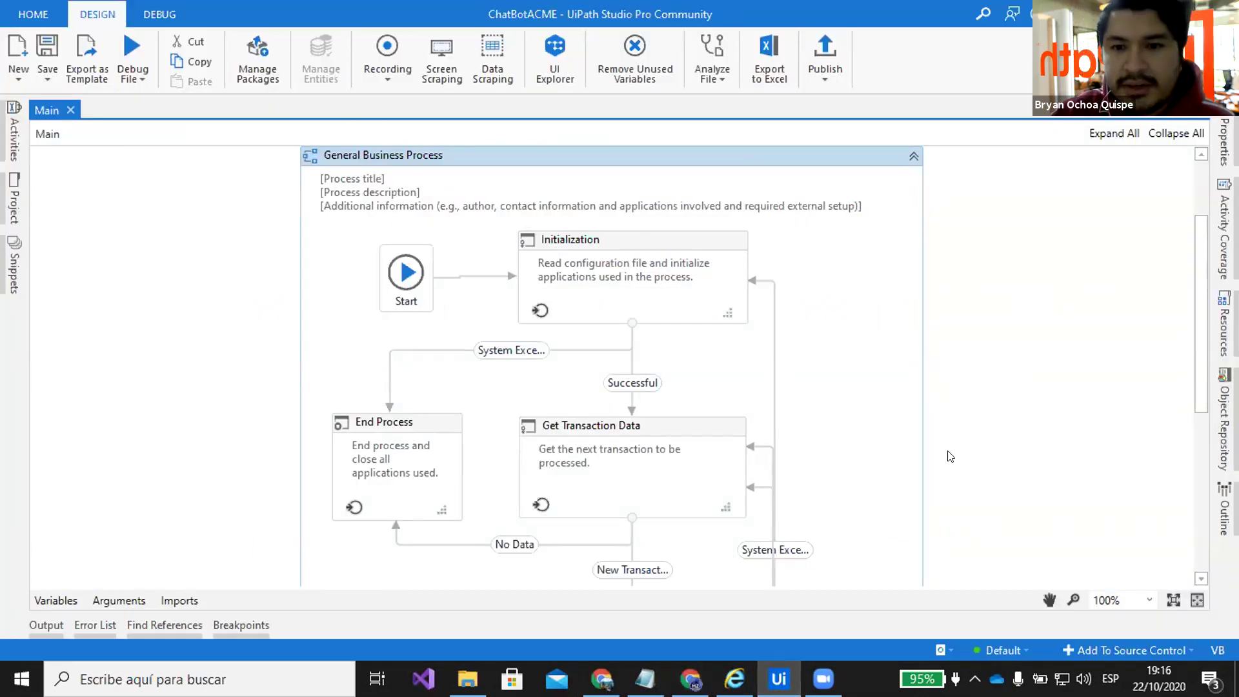
Scroll through the ChatBotACME Main workflow, then bring the Dialogflow window back to the front
scroll(849, 370, "down", 1)
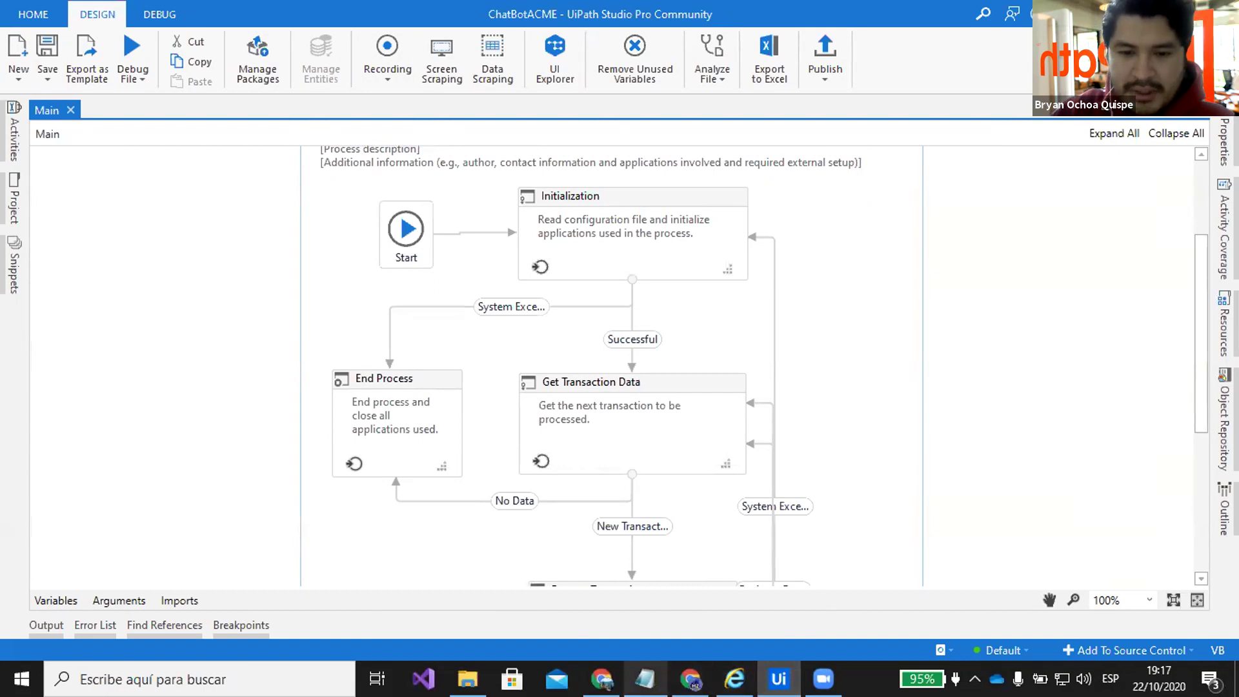
mouse_move(601, 677)
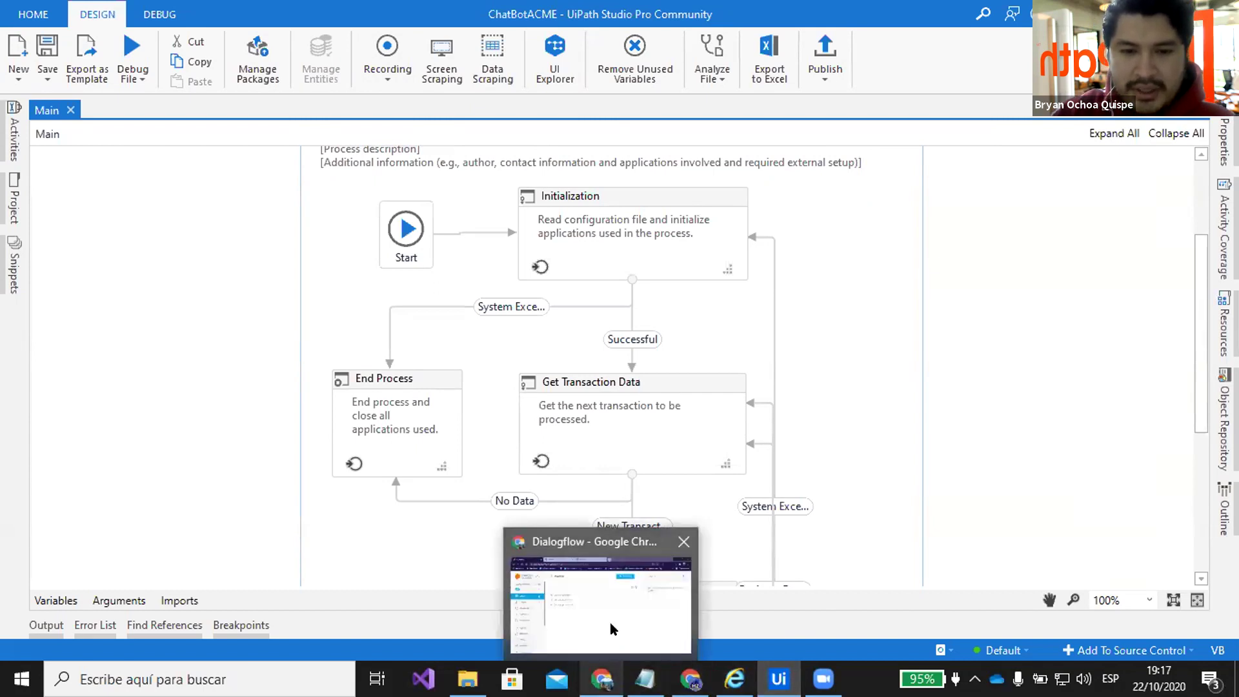
left_click(610, 622)
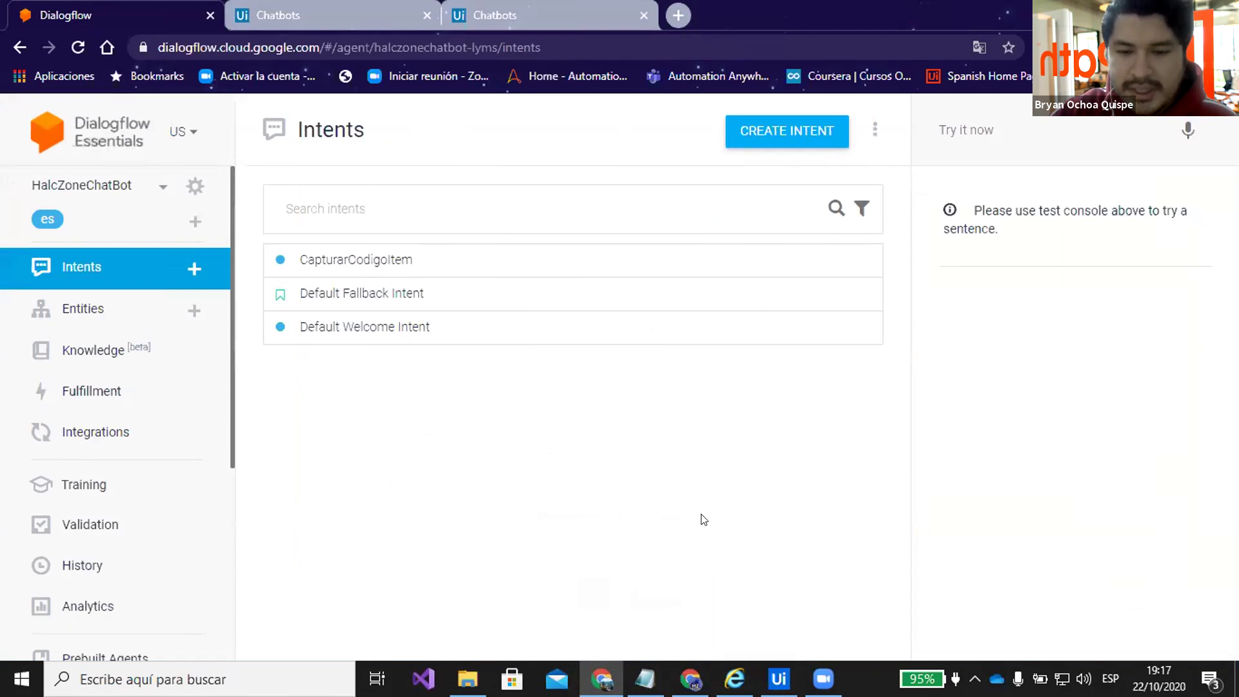
Close the old TS Web Access window and launch a maximized Internet Explorer
mouse_move(734, 678)
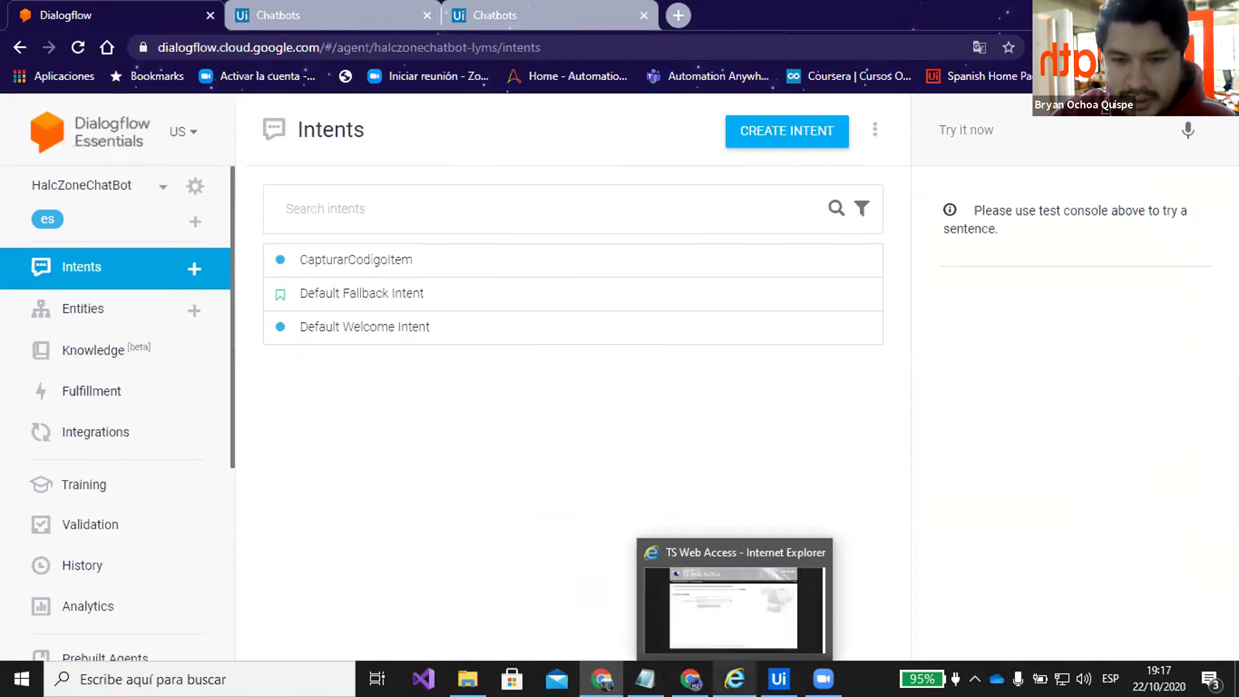
left_click(817, 552)
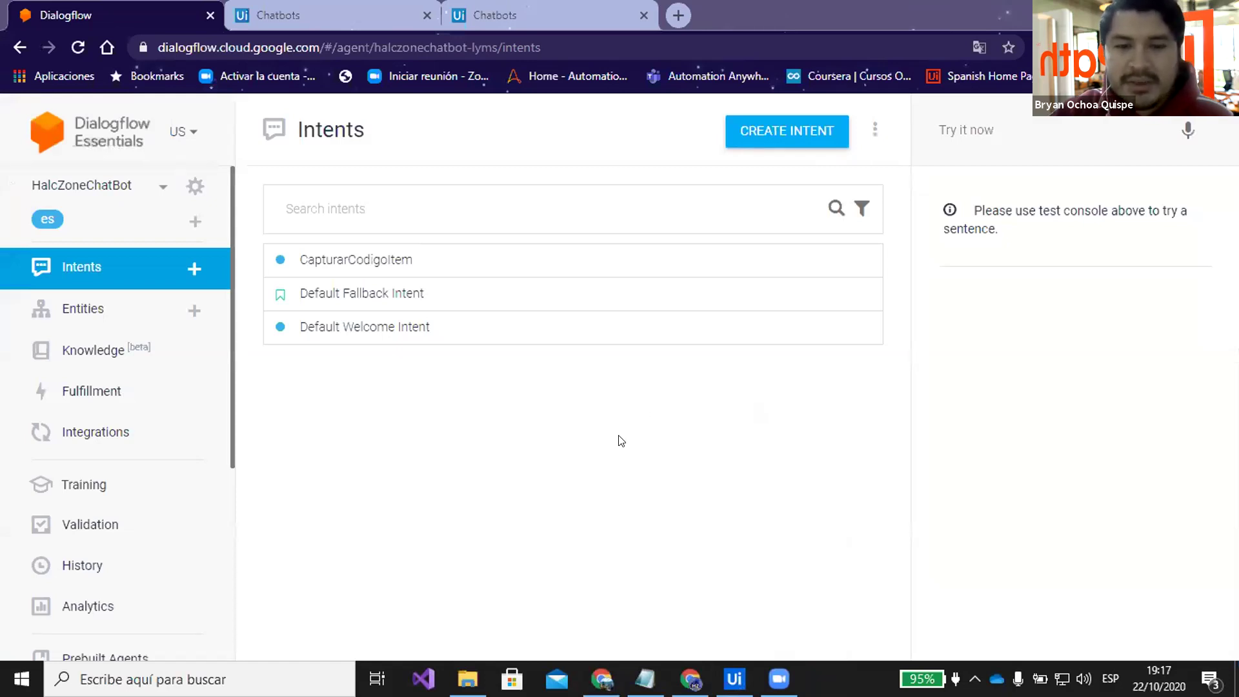
key("super")
type("ie")
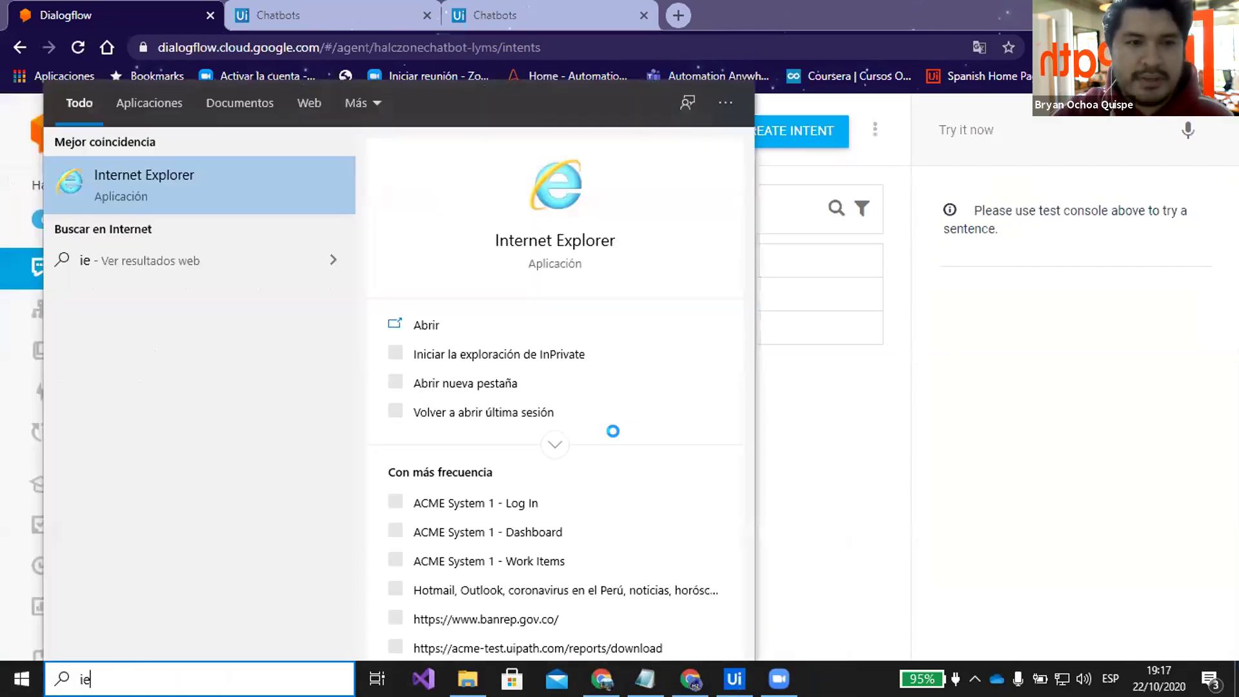
key("Return")
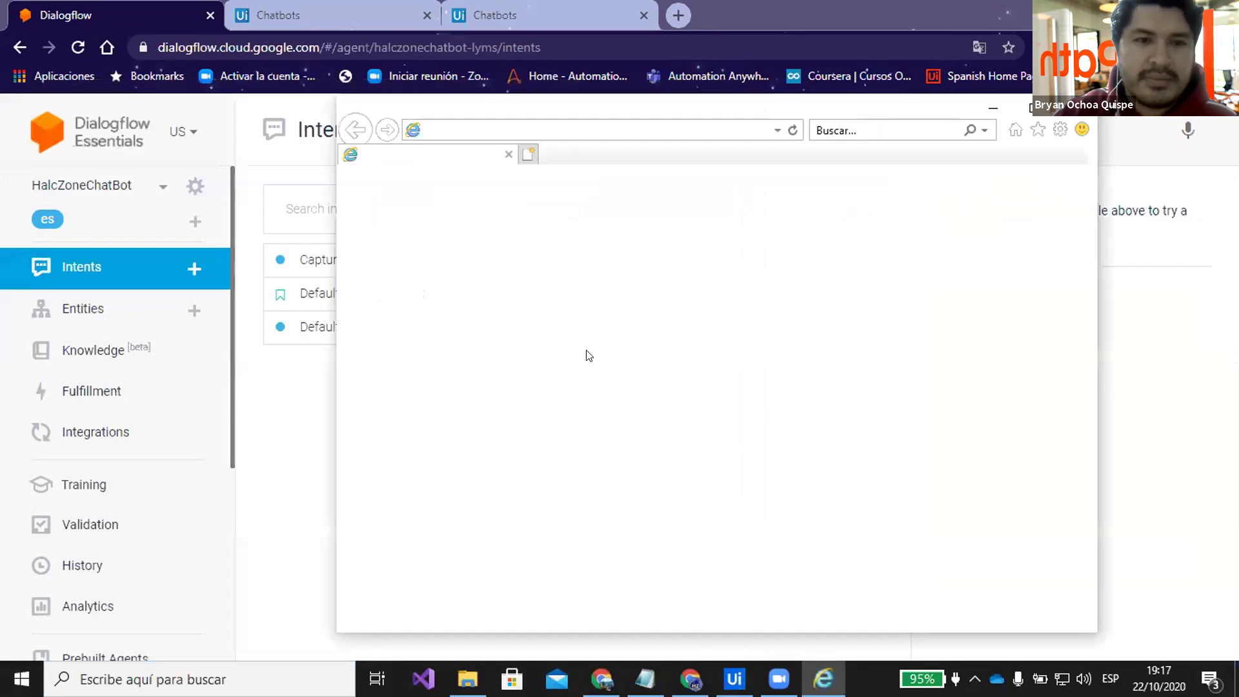
left_click(1045, 113)
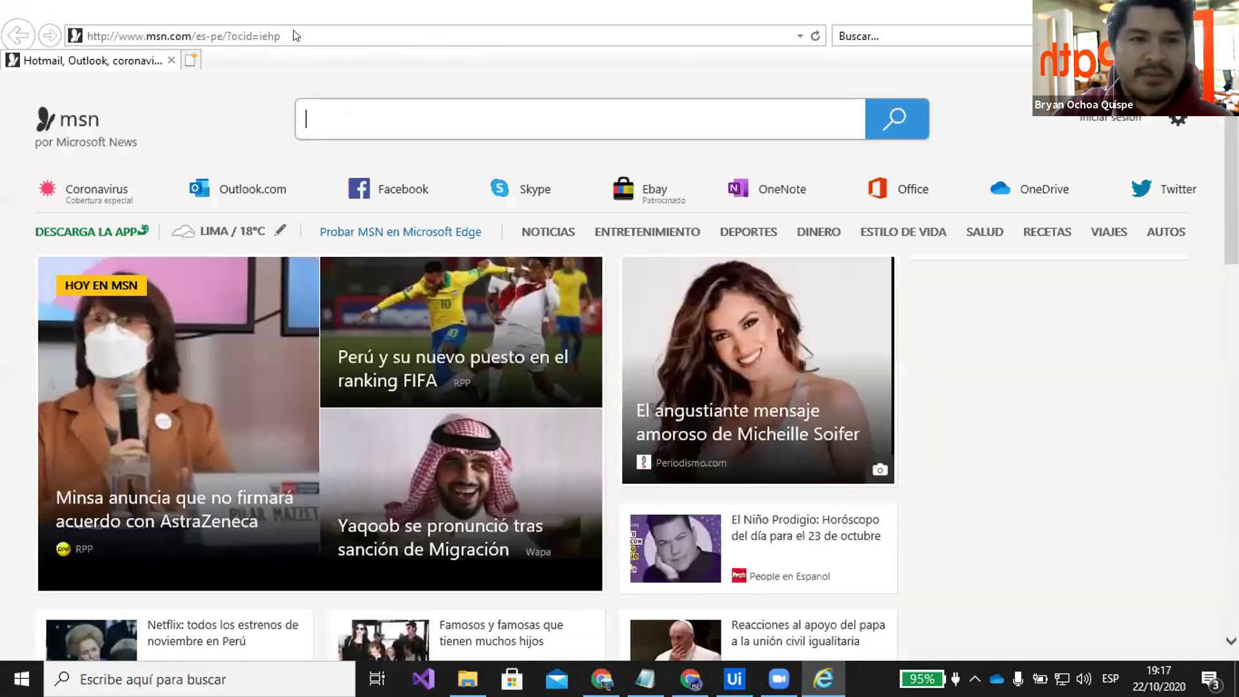
Navigate Internet Explorer to acme-test.uipath.com
left_click(295, 36)
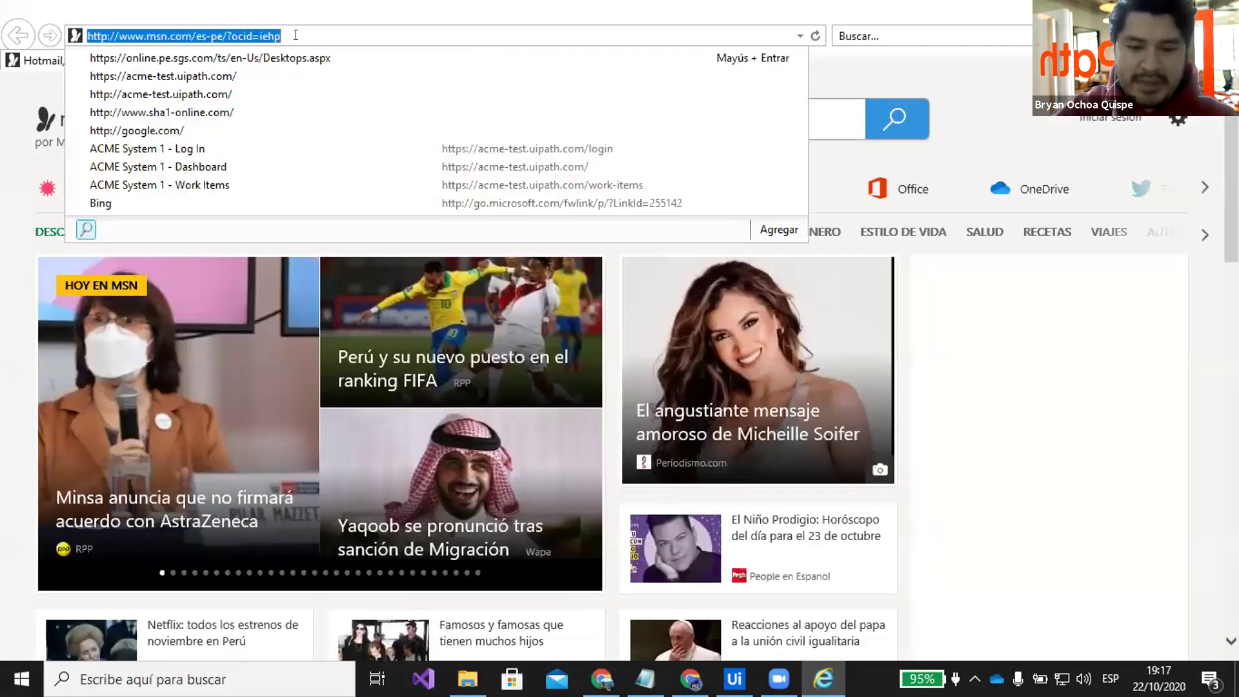
type("ac")
key("Down")
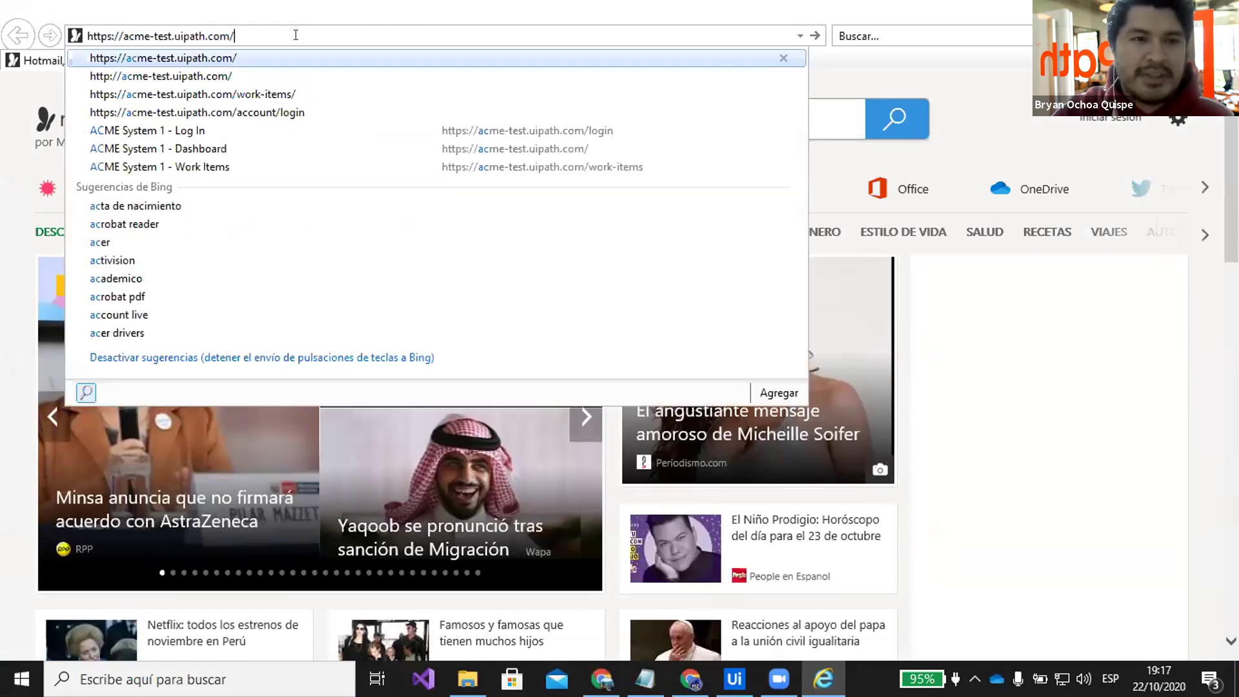
key("Return")
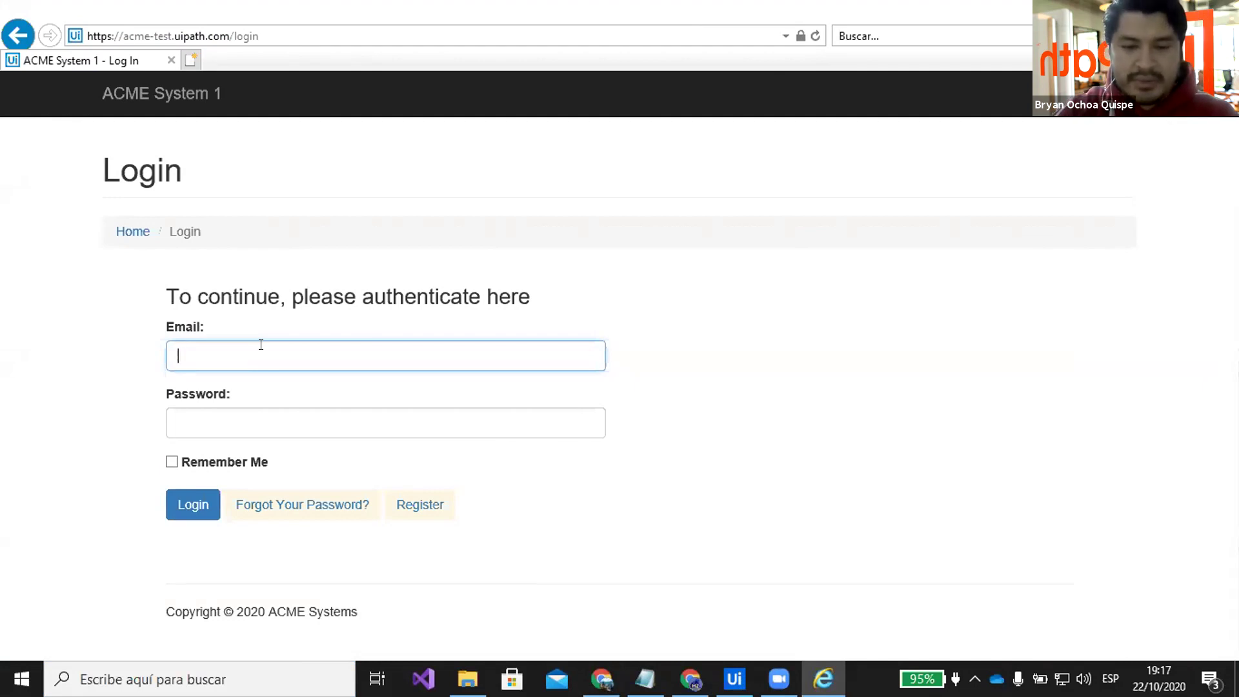
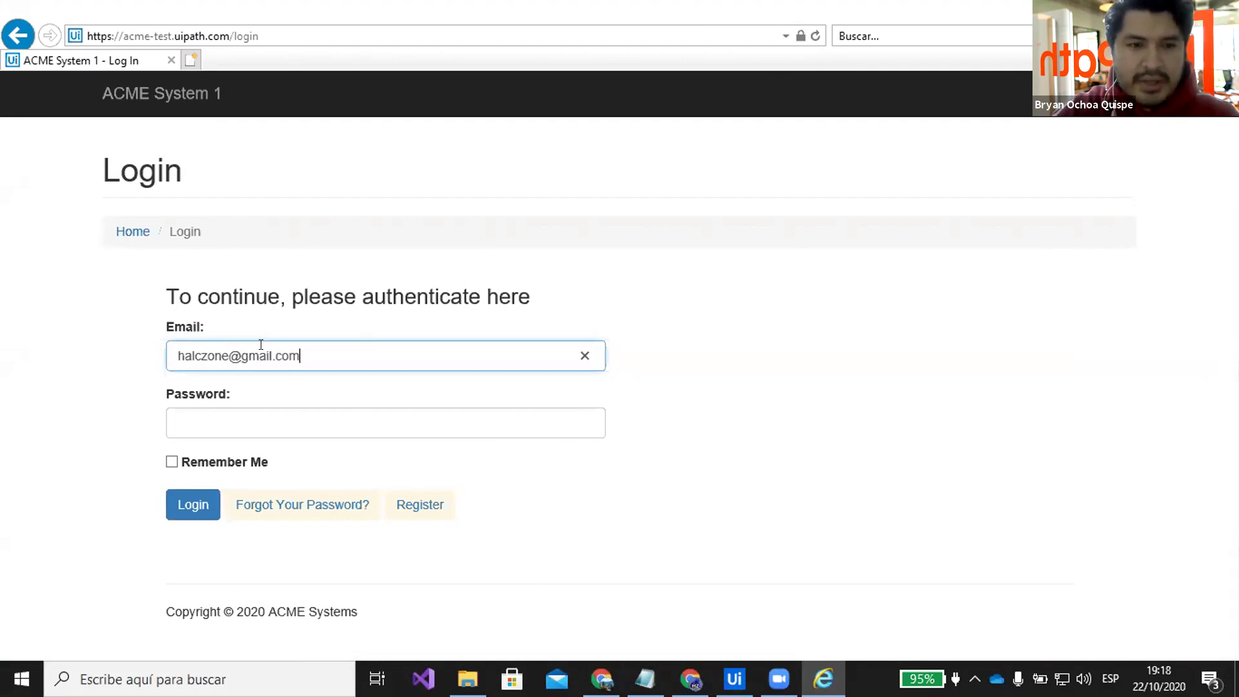
Log in to ACME System 1 with the account email and password
key("Tab")
type("*****")
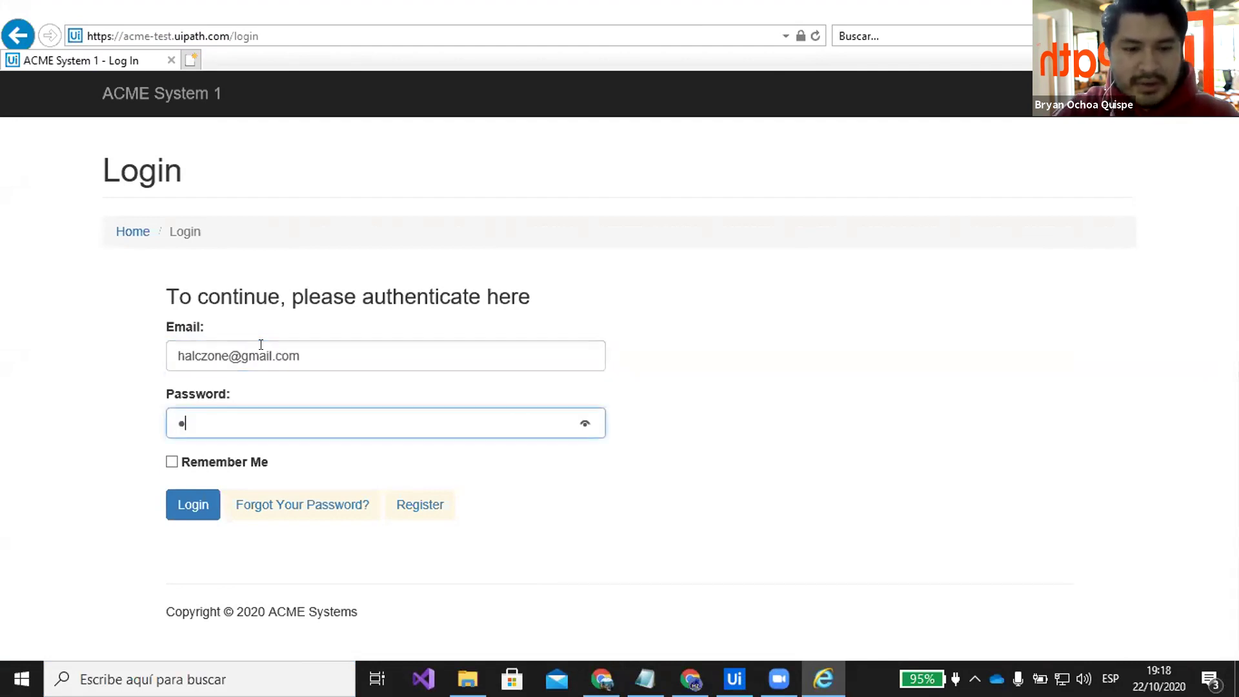
type("***")
key("Return")
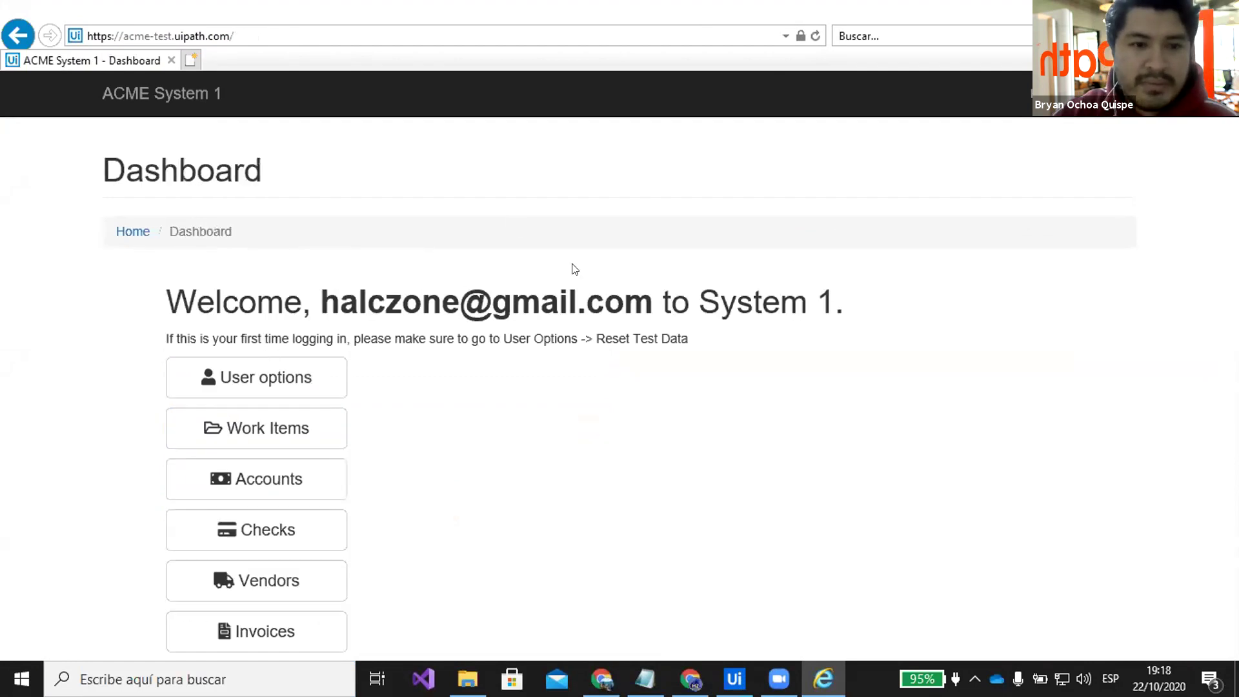
Open Work Items, load the details of work item 57735319 and select its client ID
mouse_move(266, 383)
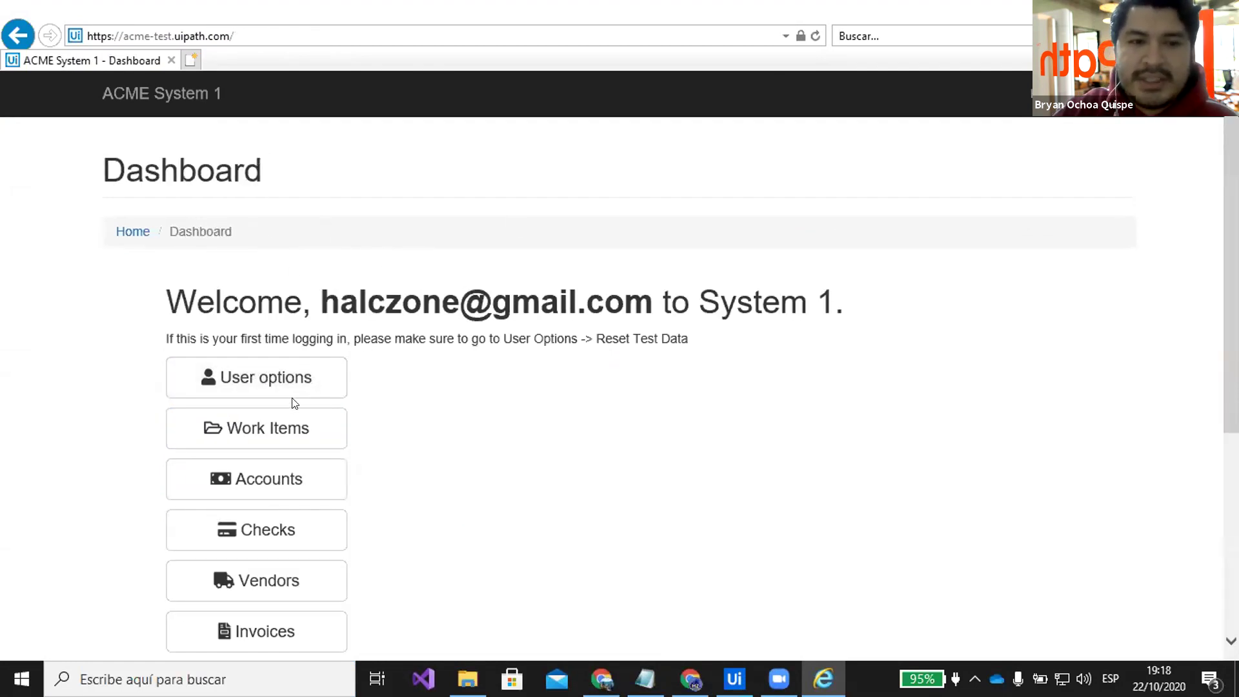
left_click(282, 431)
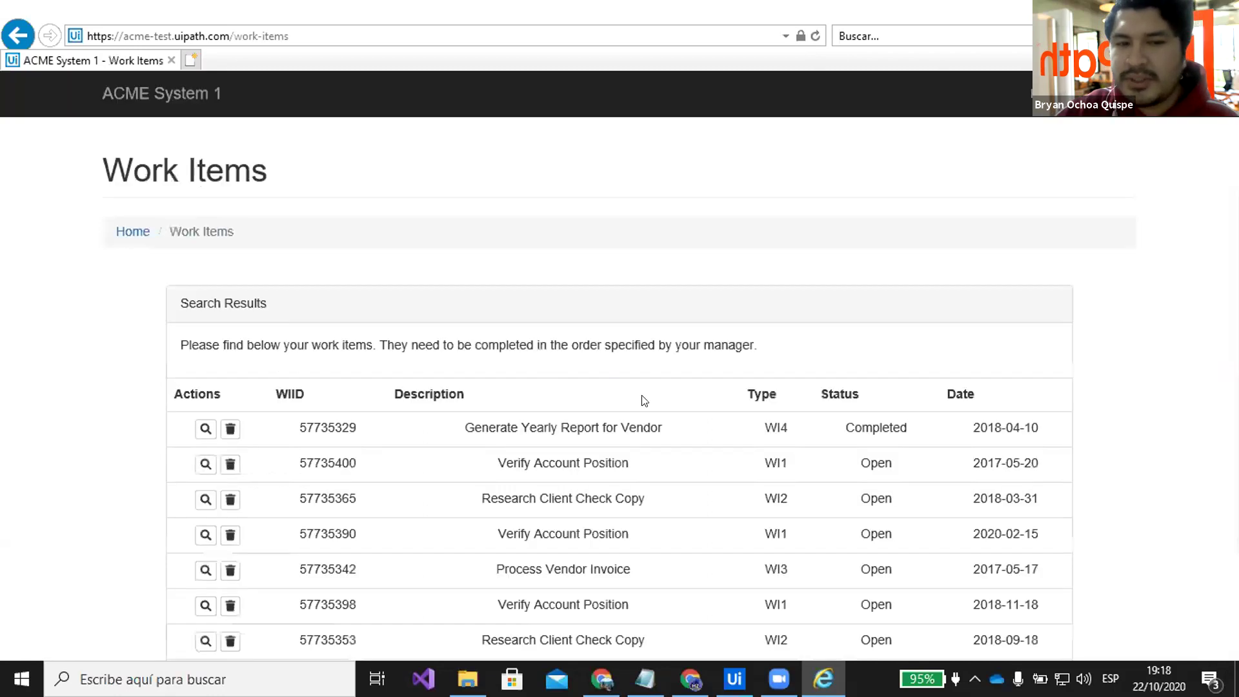
scroll(716, 282, "down", 3)
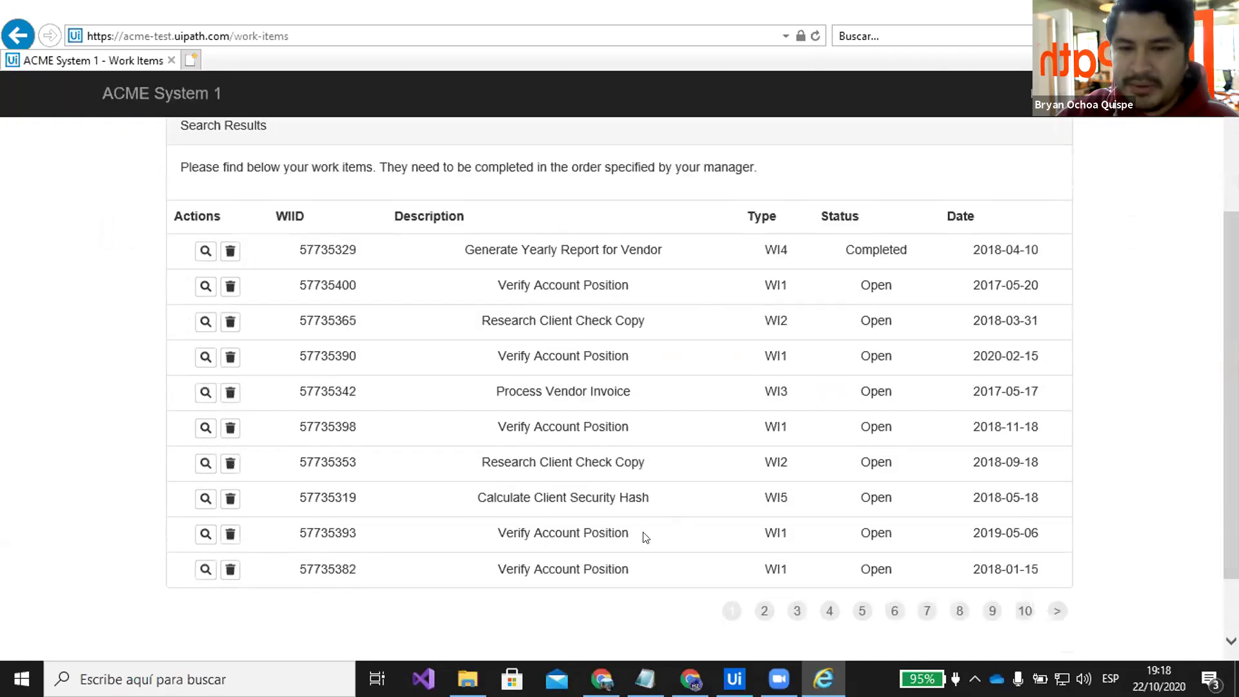
left_click_drag(357, 498, 298, 498)
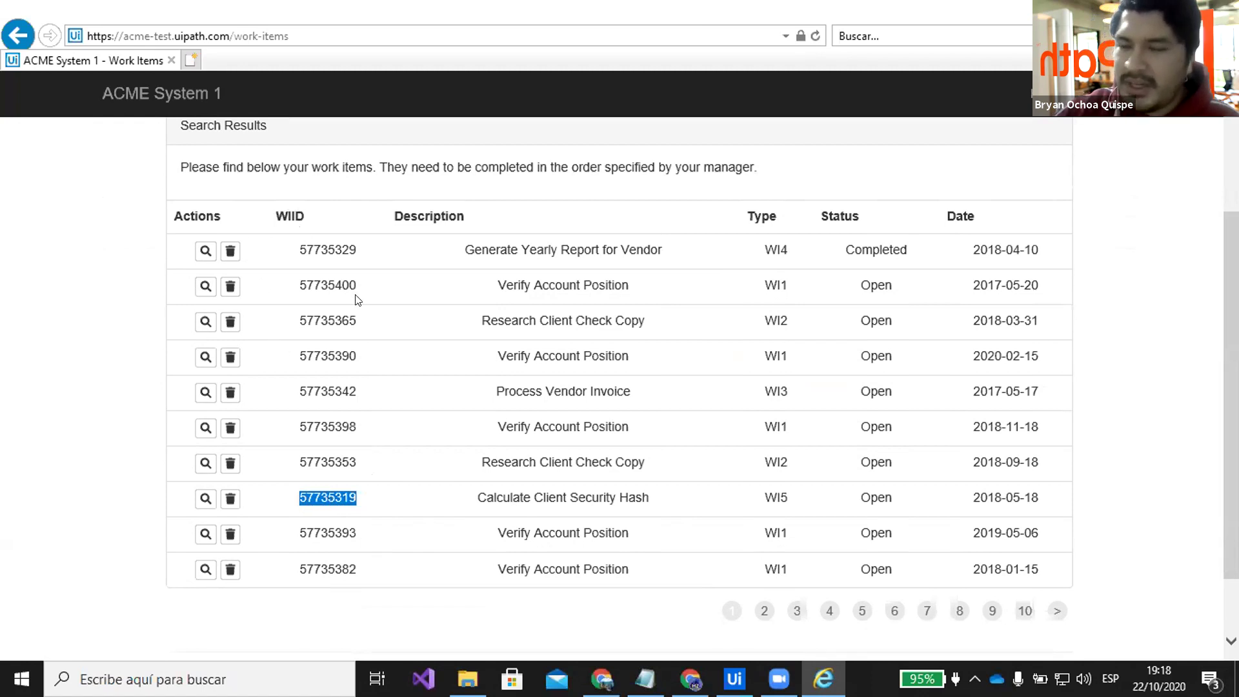
left_click(204, 499)
left_click(204, 499)
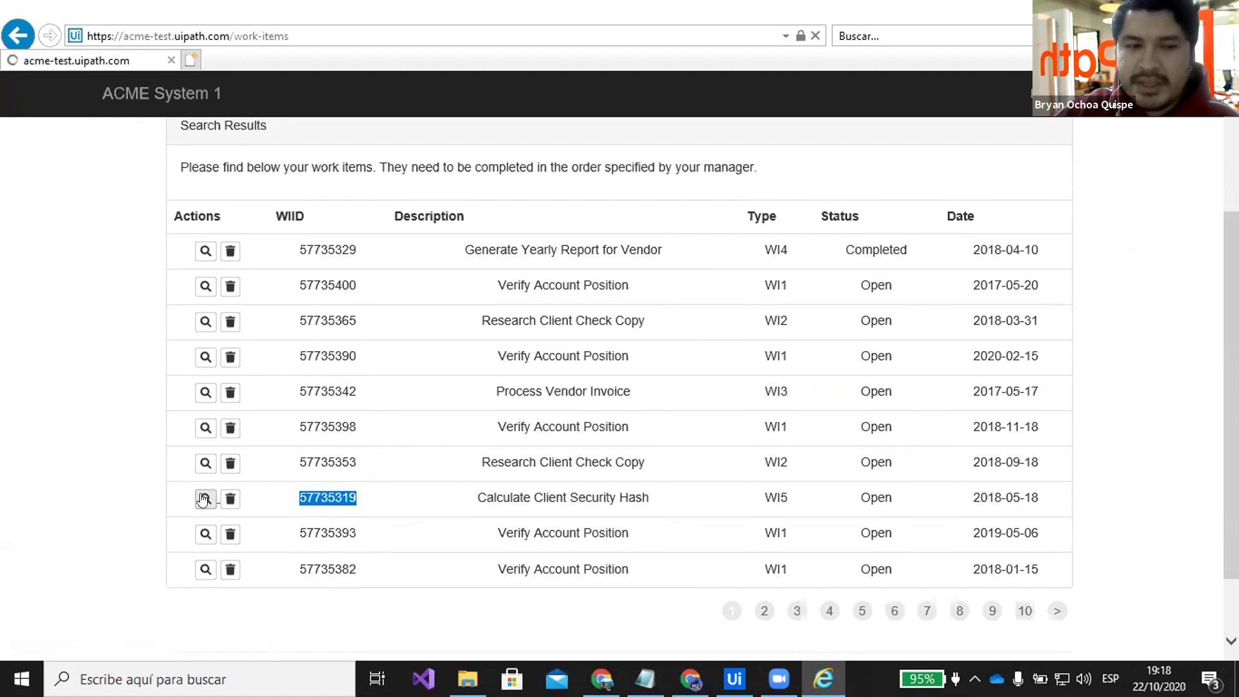
left_click_drag(310, 383, 251, 382)
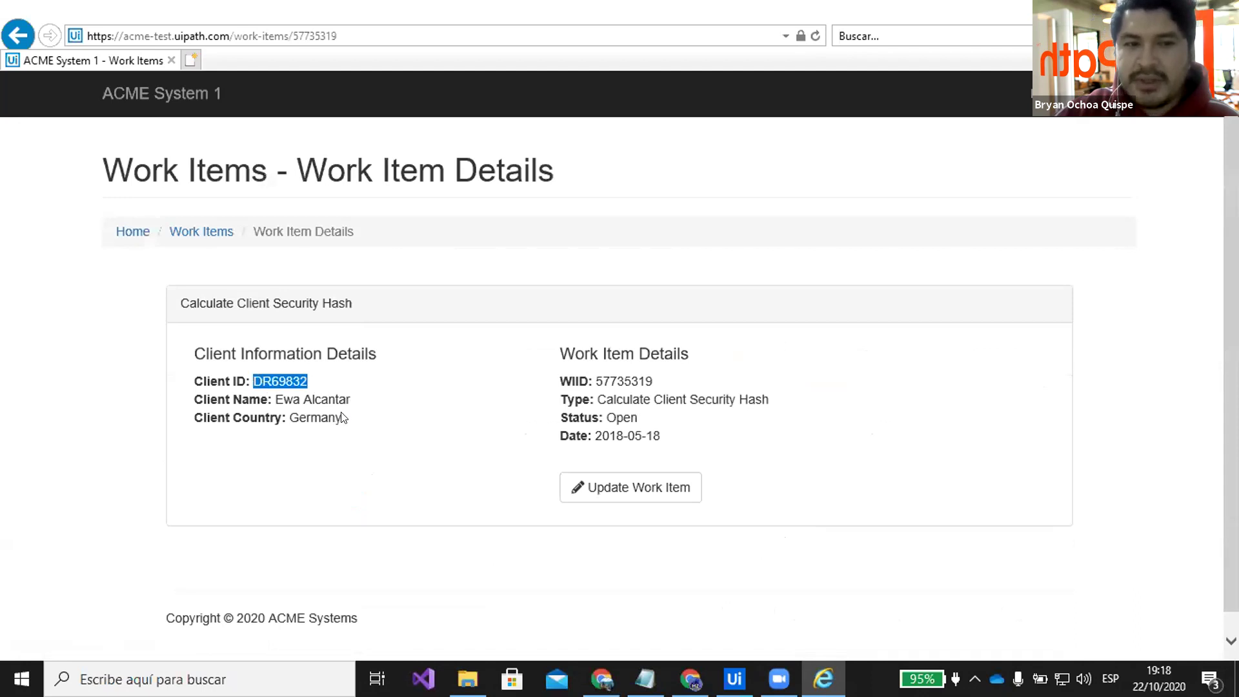
Return to the Work Items list and reopen the details of work item 57735319
left_click_drag(350, 400, 290, 416)
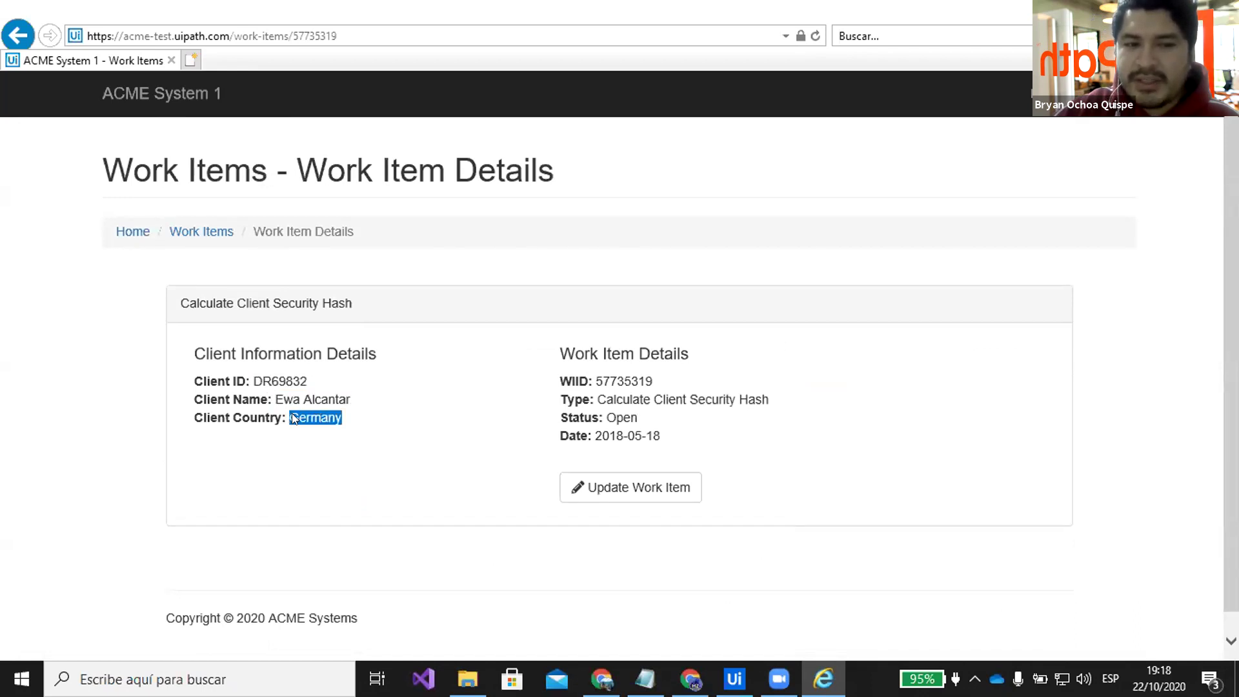
left_click(219, 233)
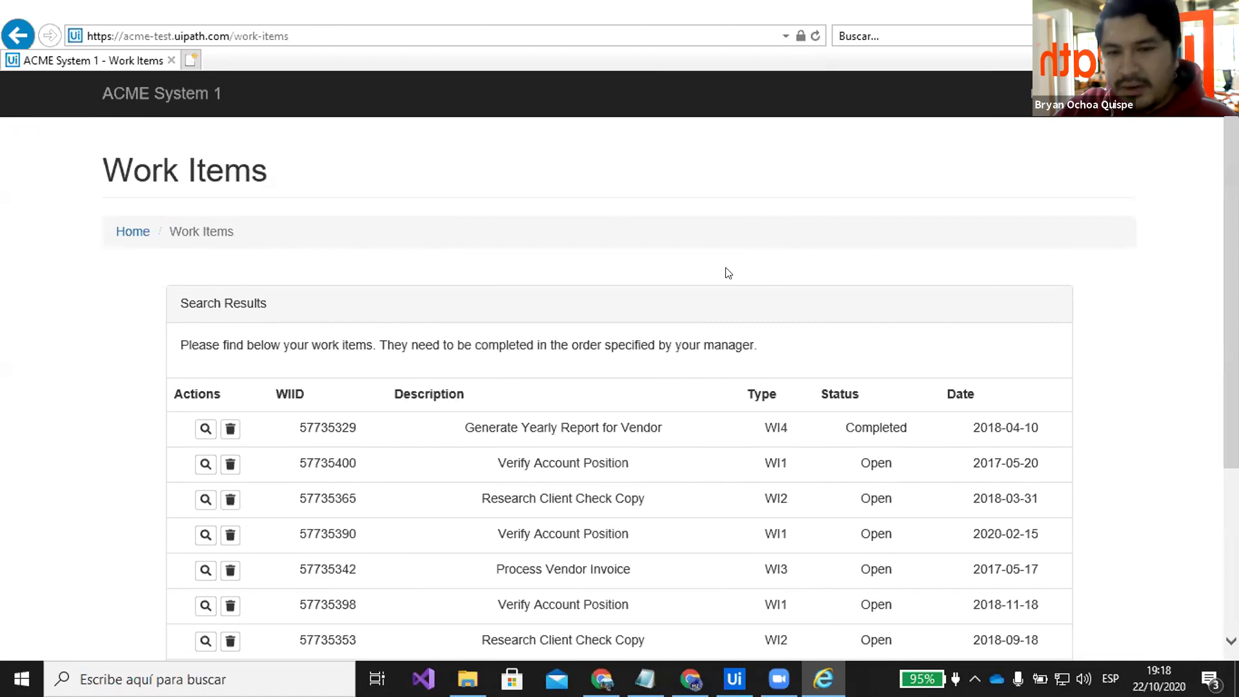
scroll(721, 271, "down", 1)
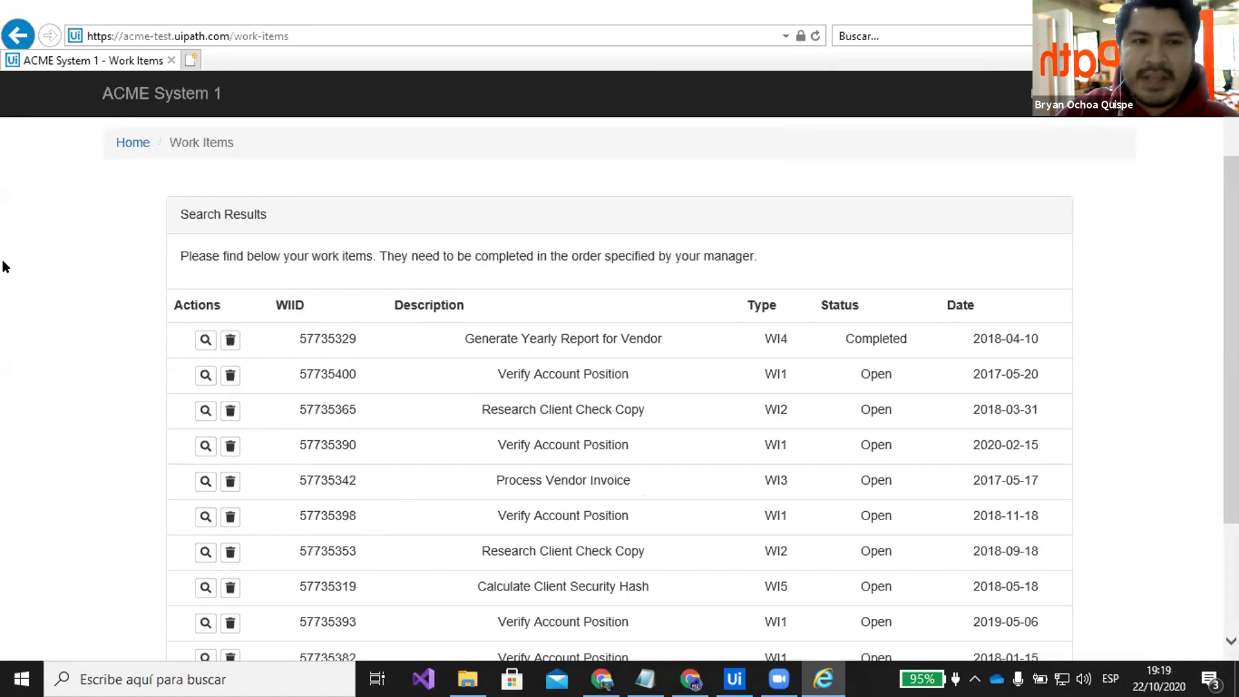
scroll(714, 403, "down", 3)
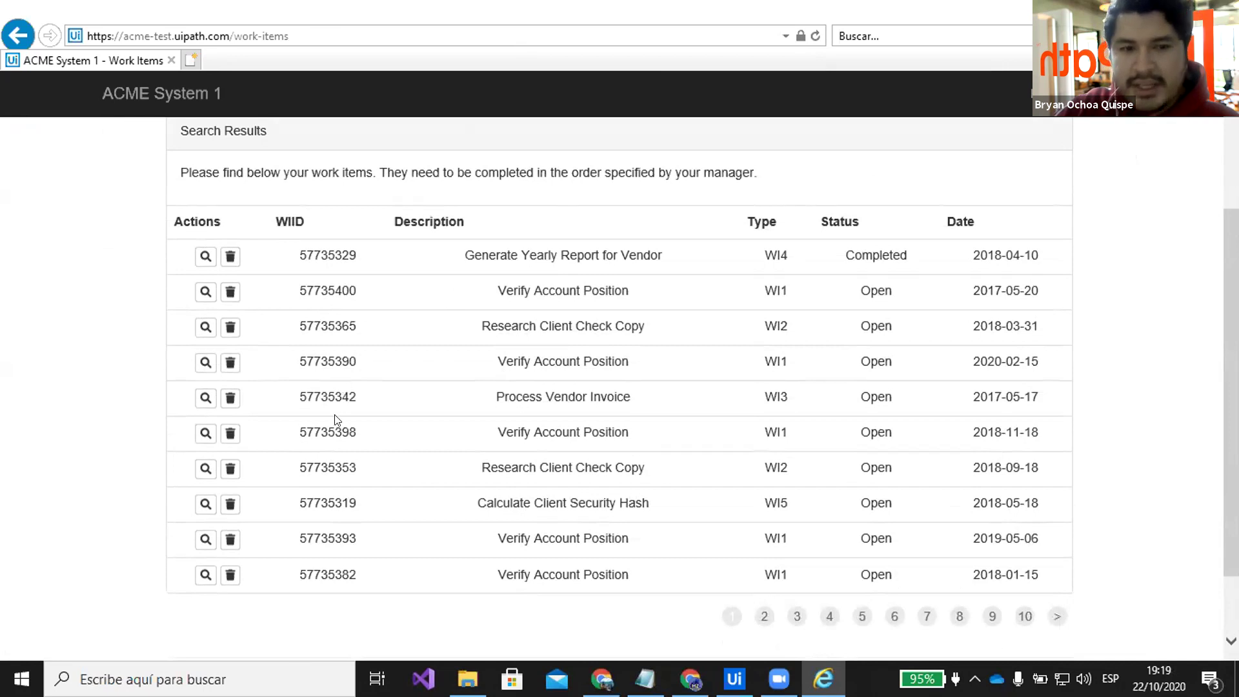
scroll(831, 529, "down", 3)
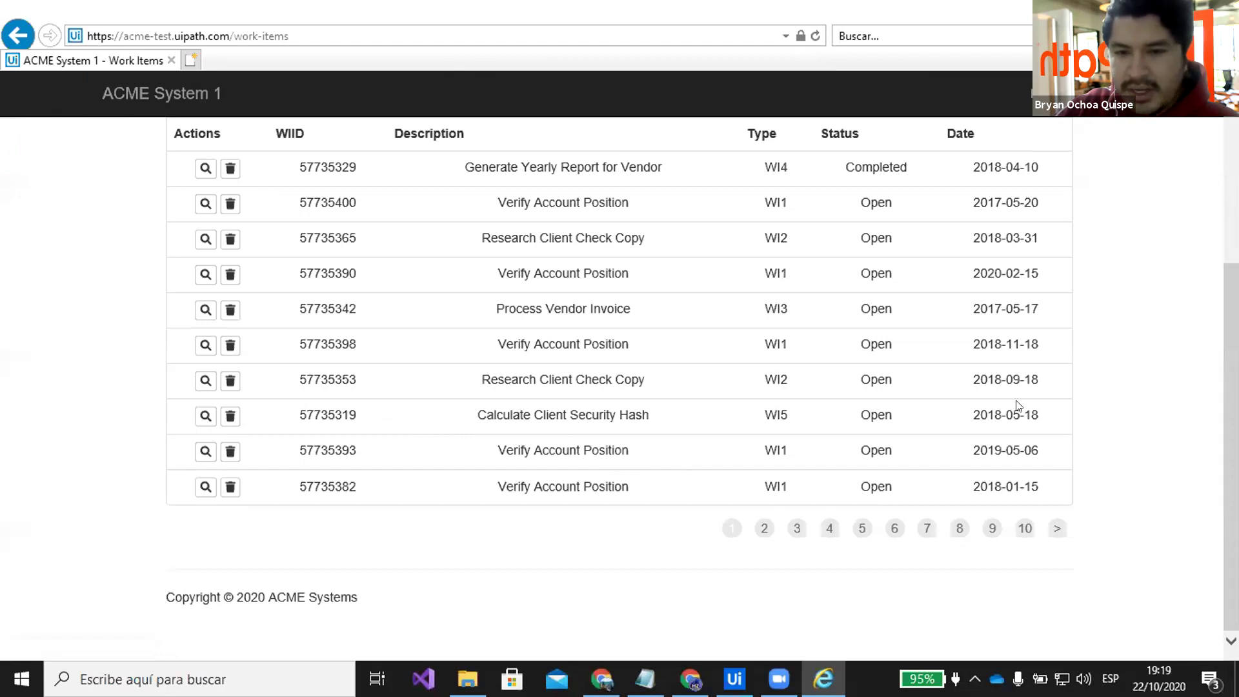
scroll(1020, 407, "up", 2)
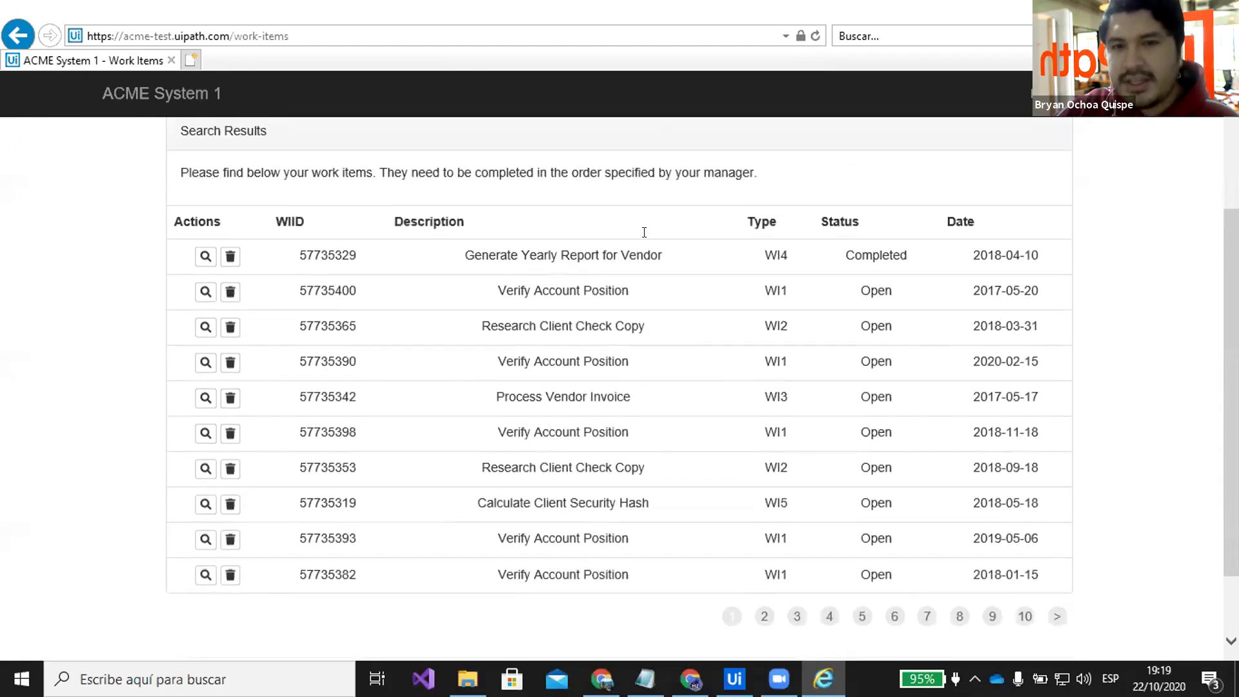
scroll(1006, 458, "down", 2)
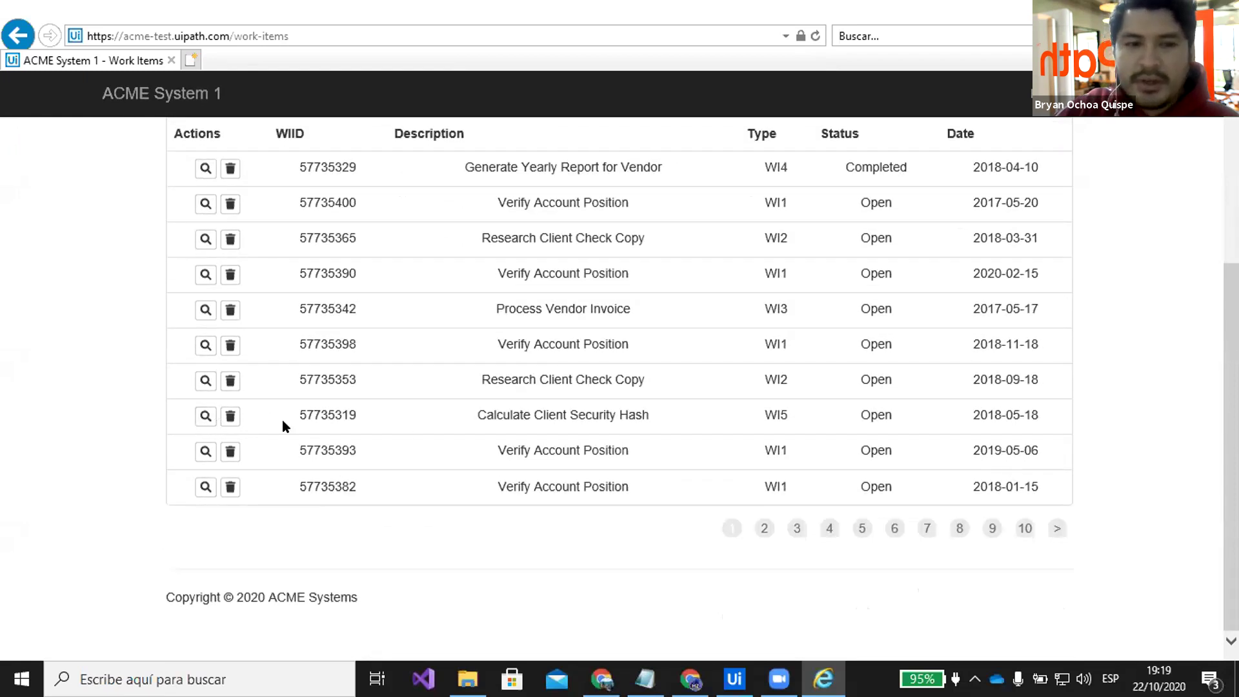
left_click(204, 419)
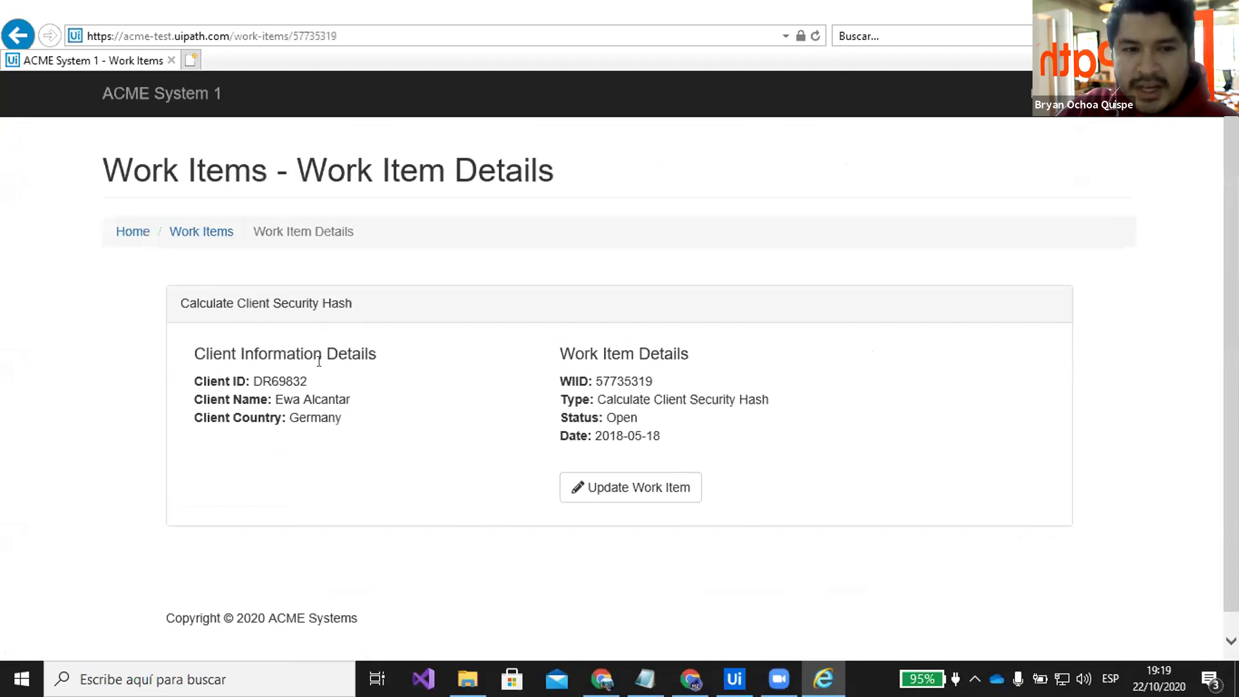
Select the client ID and client name on work item 57735319, then return to the ChatBotACME workflow
left_click_drag(307, 384, 254, 382)
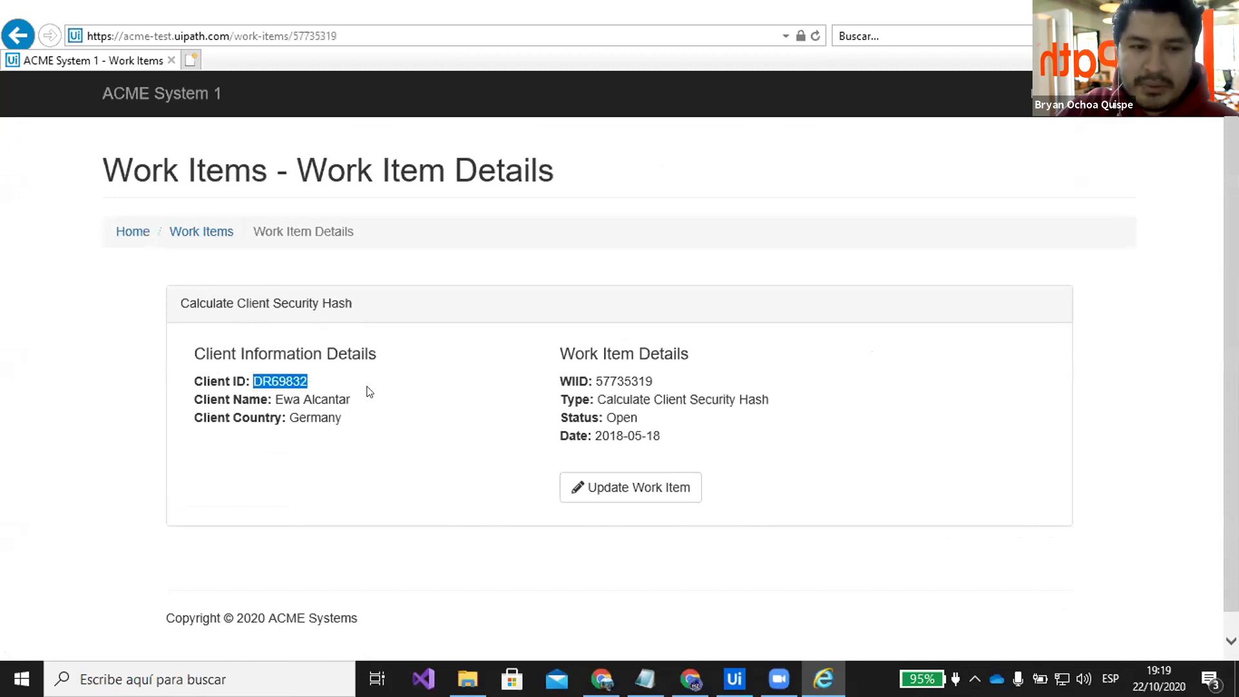
left_click_drag(355, 403, 299, 420)
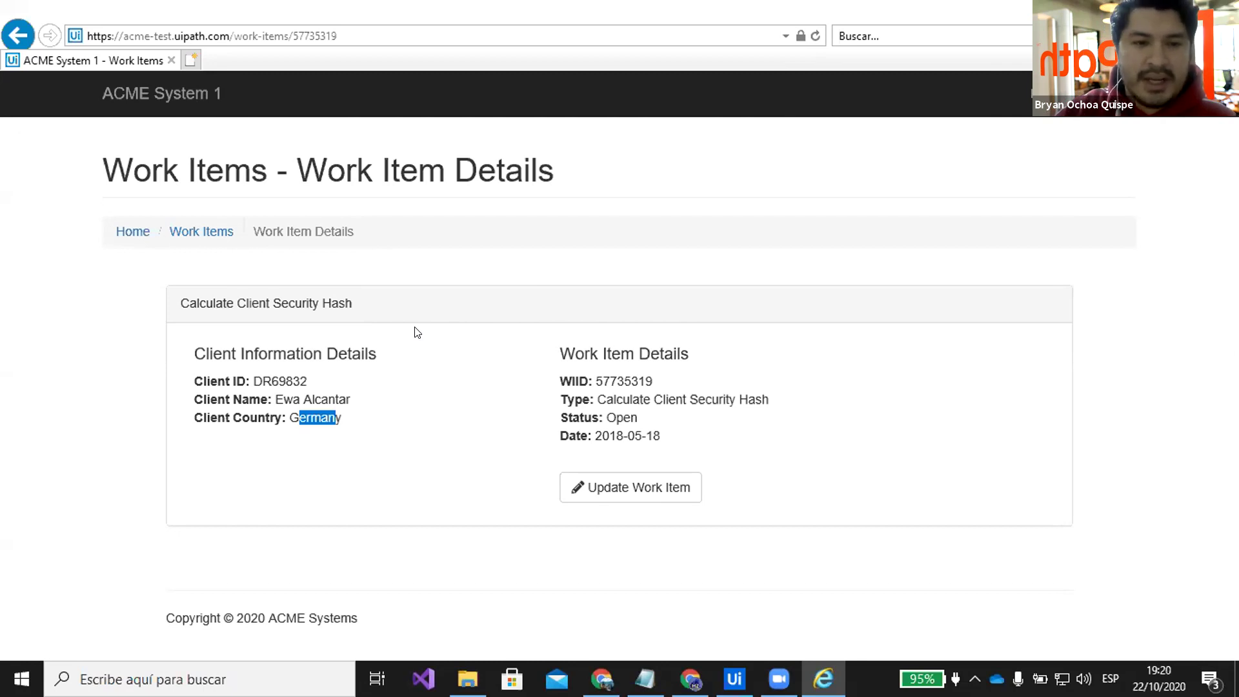
left_click(416, 332)
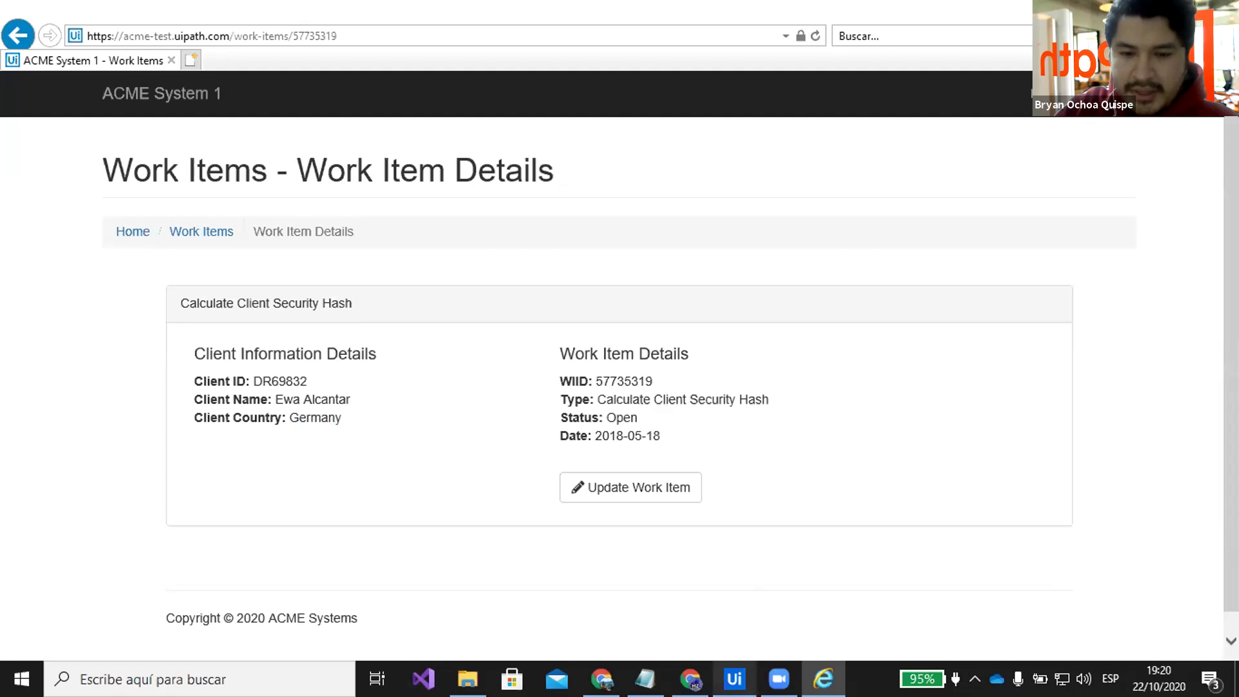
left_click(734, 679)
scroll(344, 313, "up", 2)
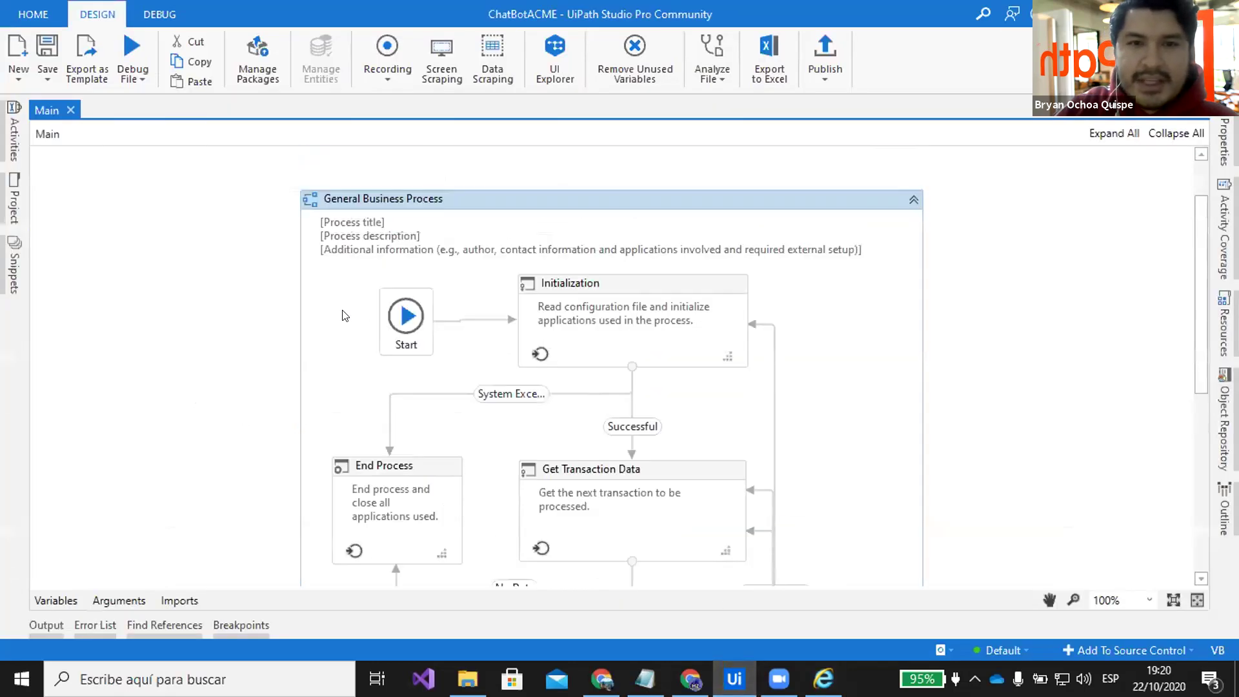
Deselect the General Business Process container and scroll around the Main state machine
left_click(1017, 297)
scroll(987, 361, "down", 1)
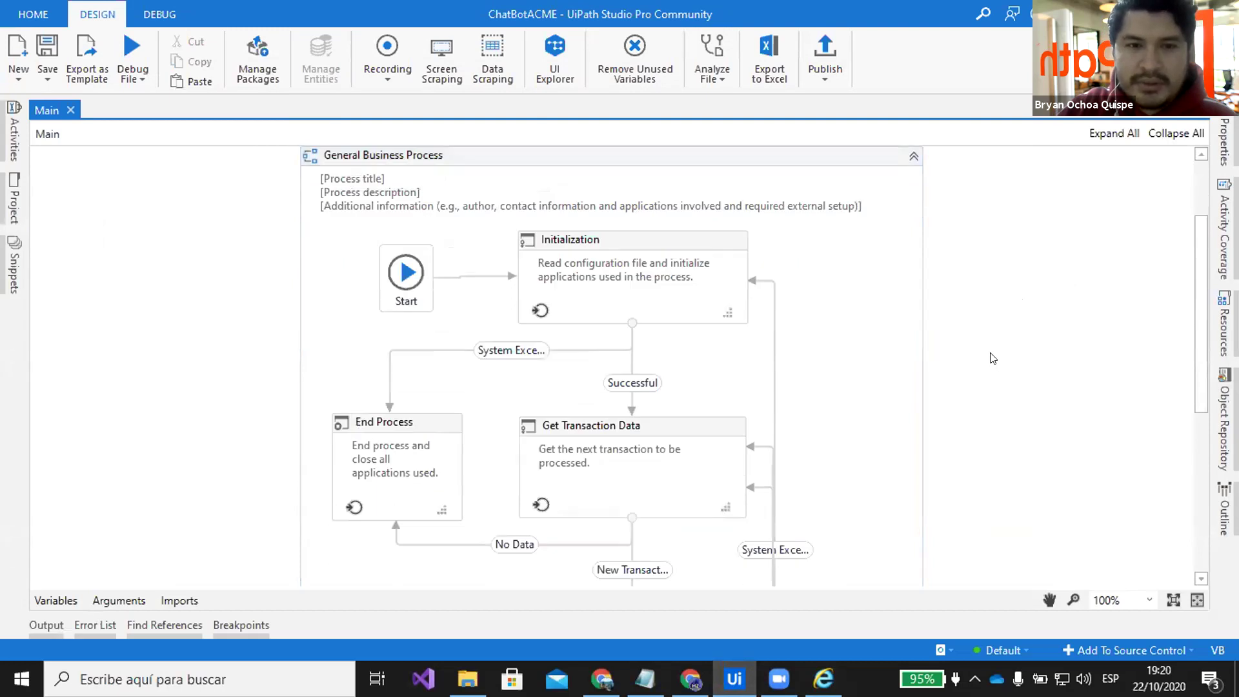
scroll(992, 358, "down", 6)
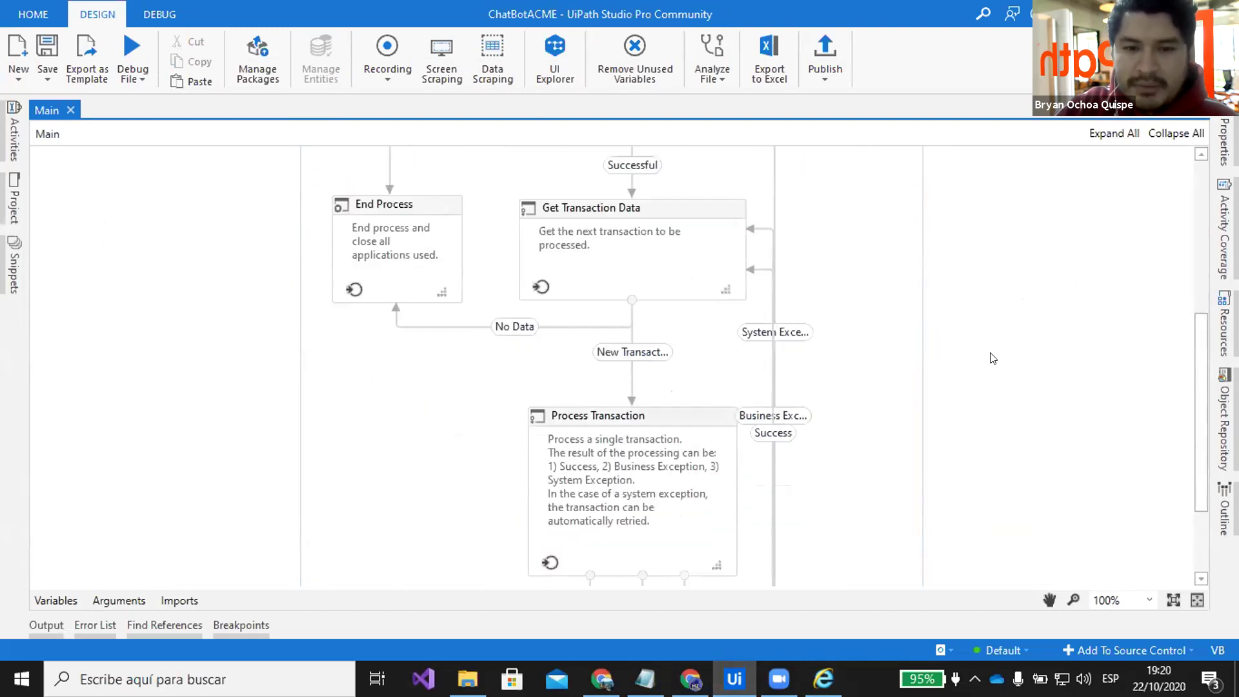
scroll(699, 351, "up", 5)
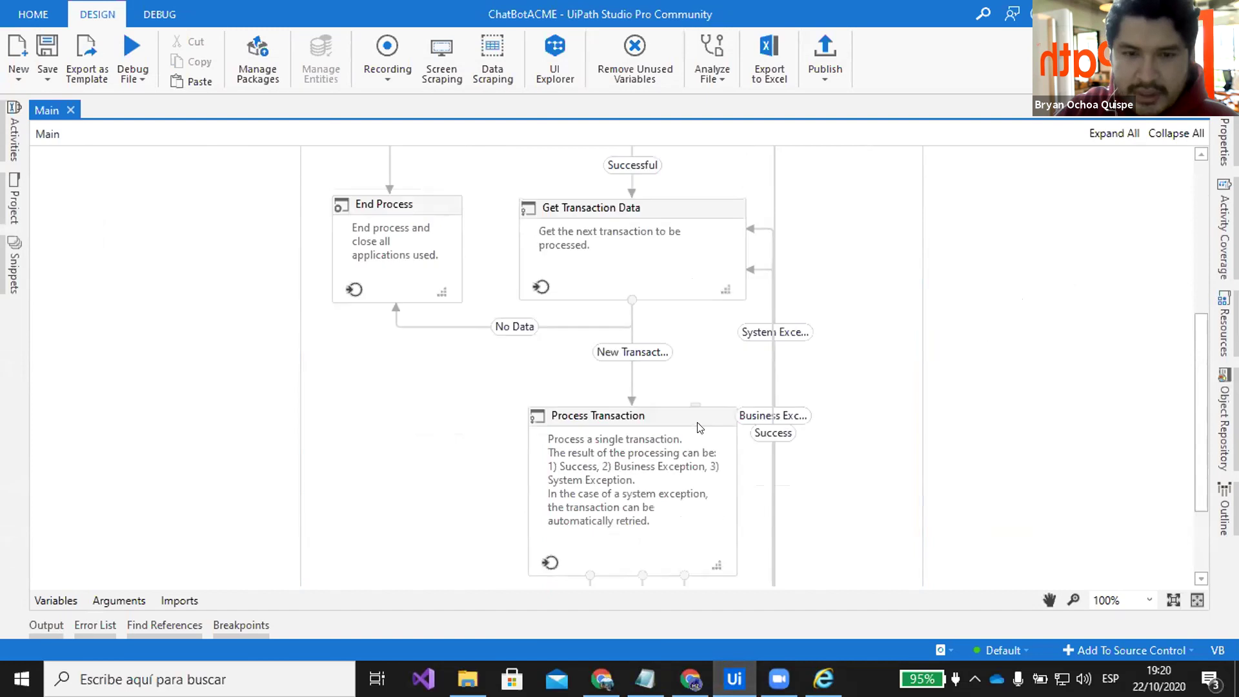
scroll(722, 305, "down", 1)
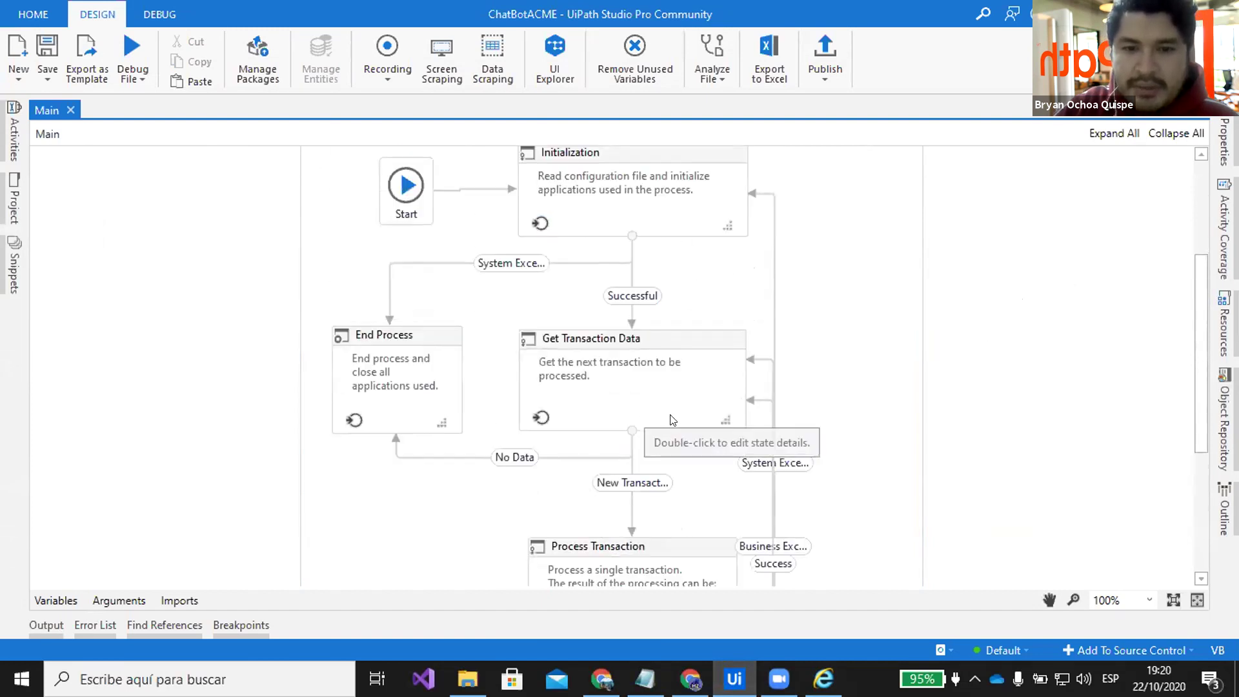
scroll(646, 420, "down", 3)
scroll(687, 291, "up", 4)
Inspect the Initialization state's try block down to InitAllApplications, then return to General Business Process
double_click(677, 255)
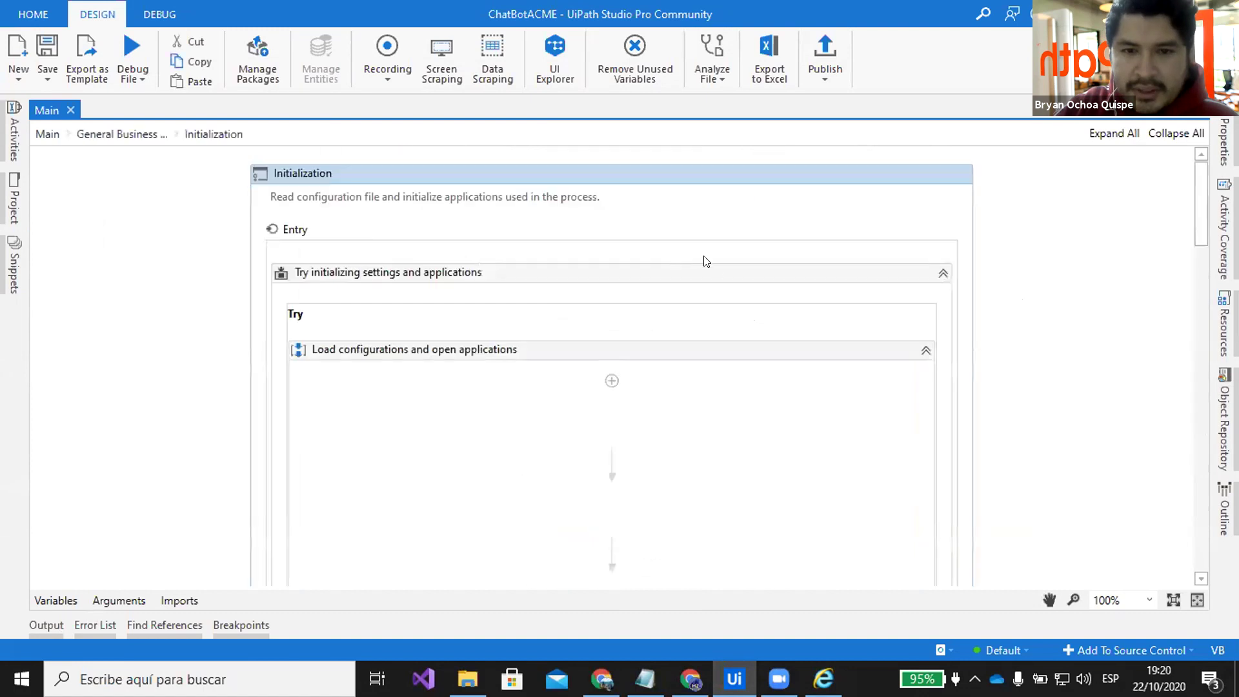
scroll(763, 271, "down", 4)
scroll(764, 275, "down", 18)
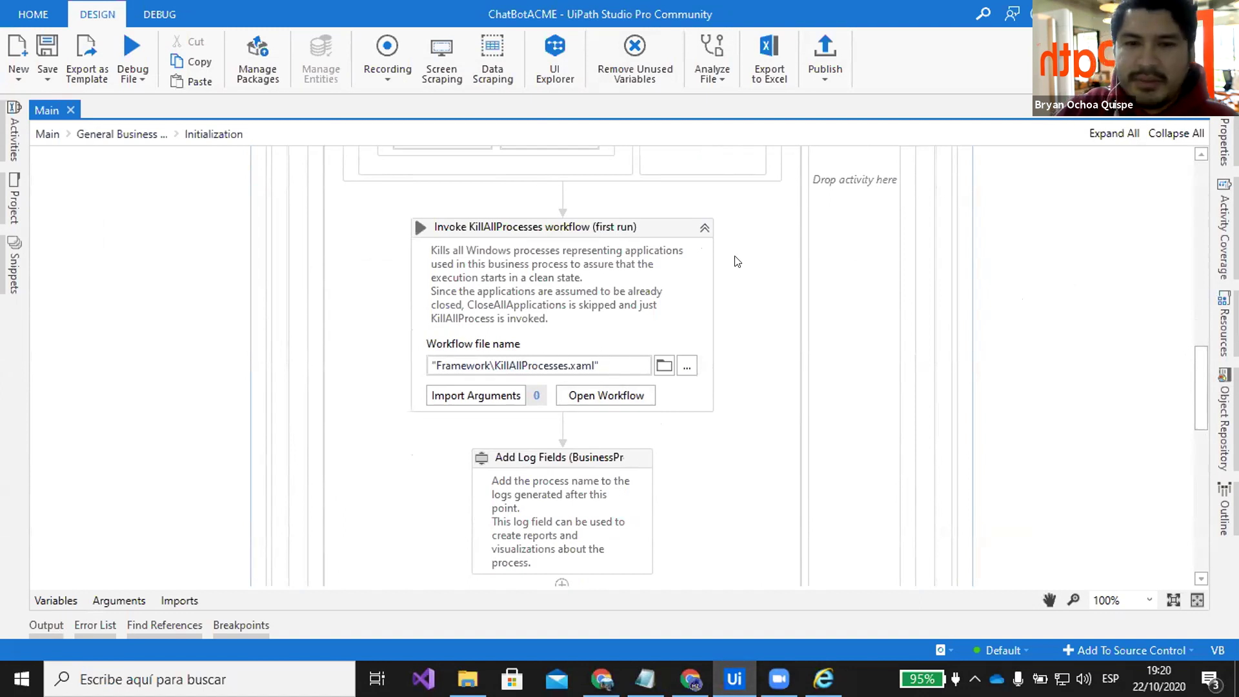
scroll(734, 257, "up", 6)
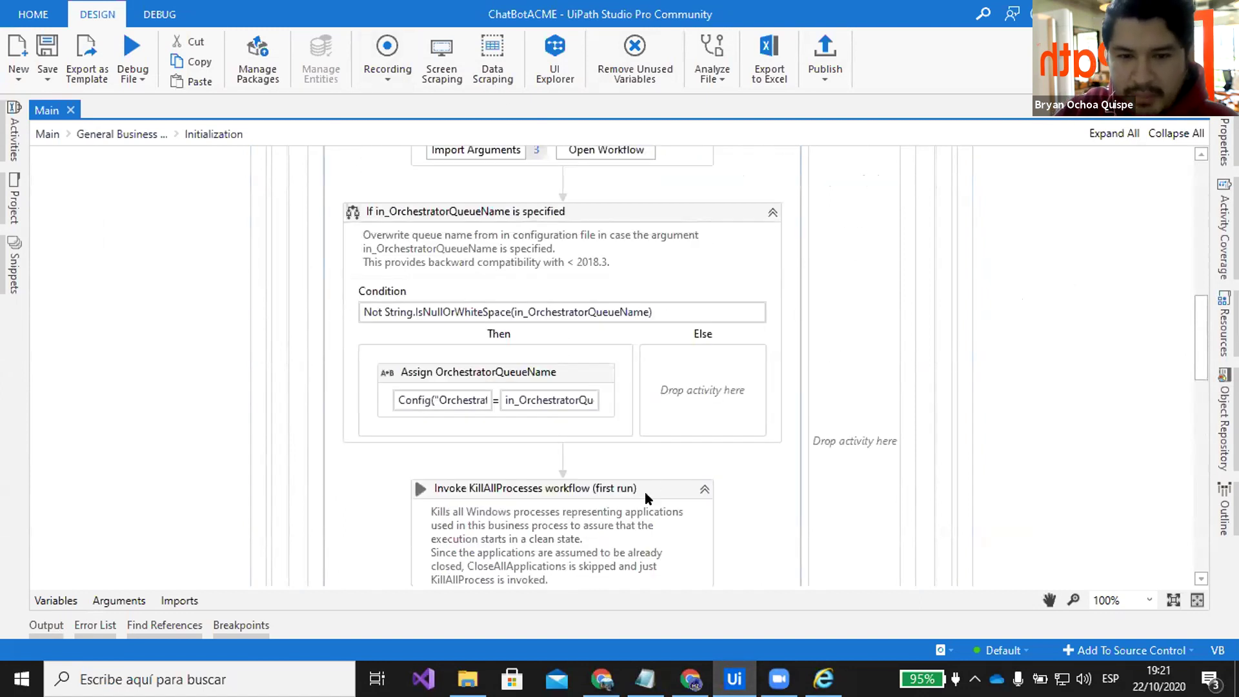
scroll(760, 475, "down", 2)
scroll(761, 476, "down", 2)
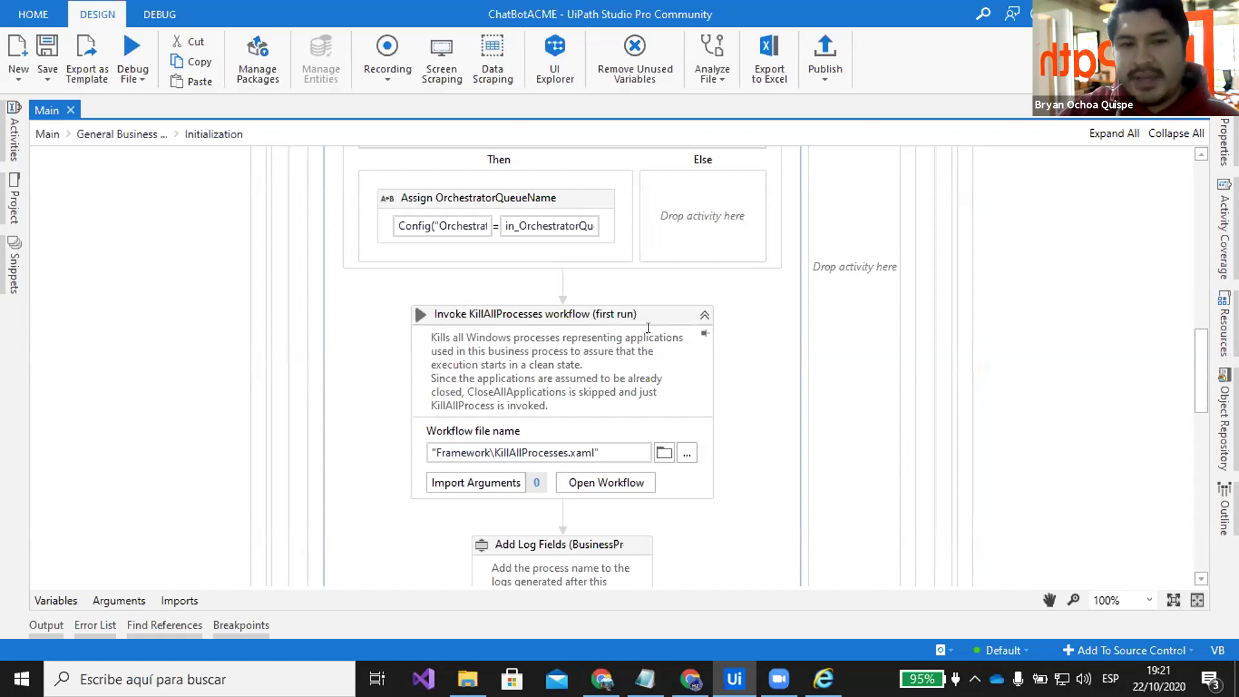
scroll(749, 312, "down", 2)
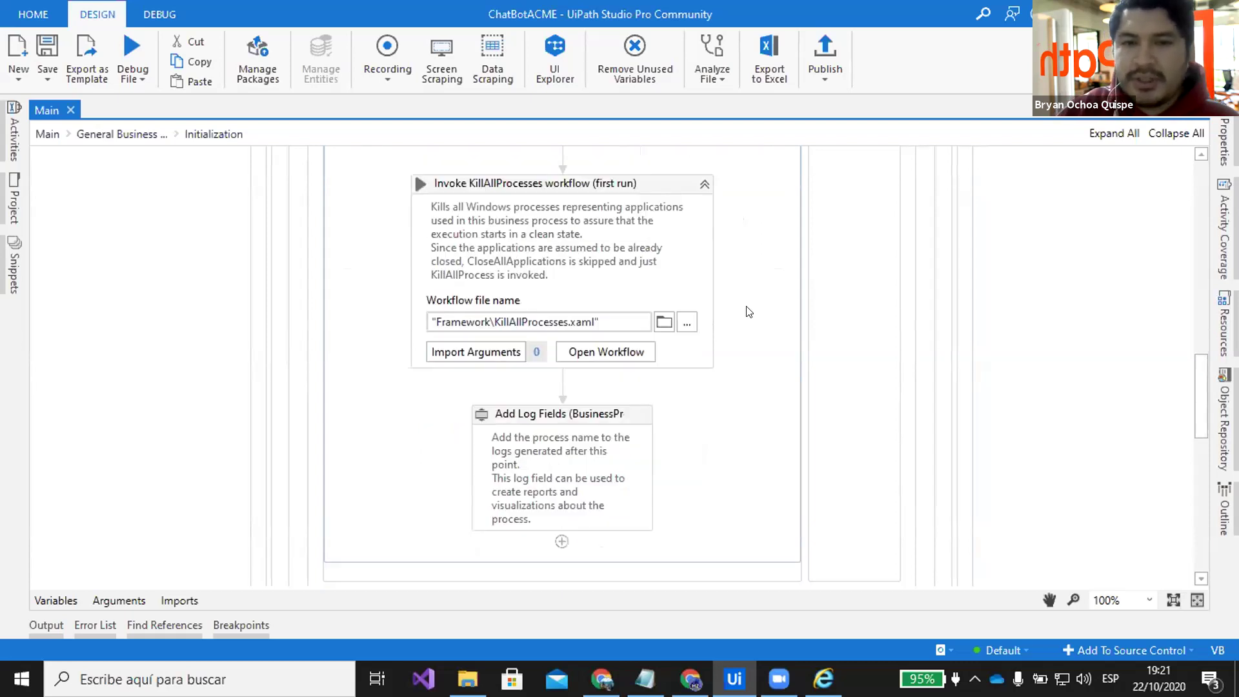
scroll(748, 312, "down", 5)
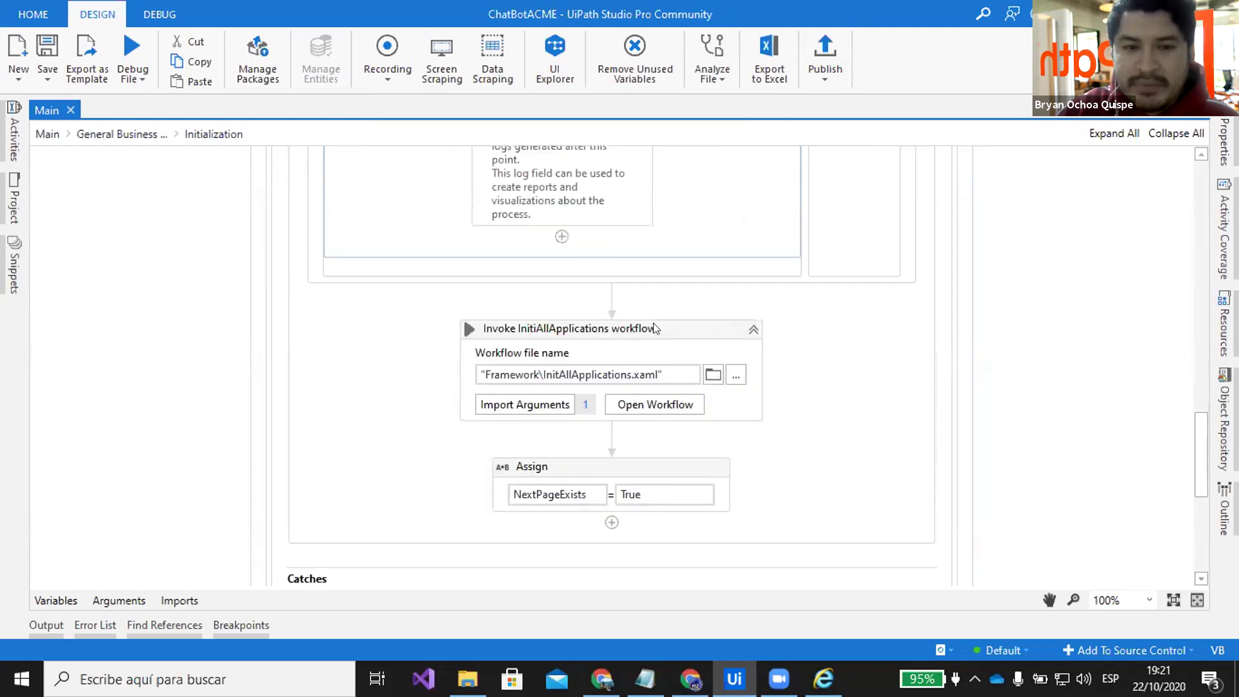
scroll(728, 401, "down", 2)
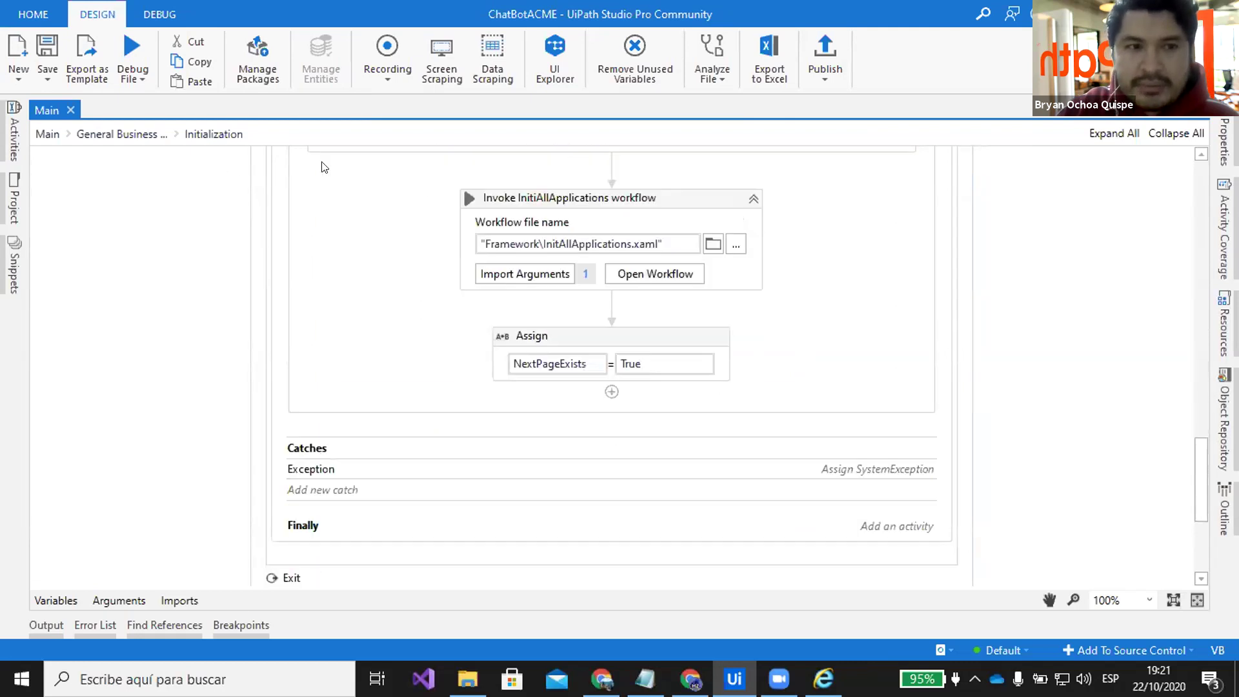
left_click(122, 134)
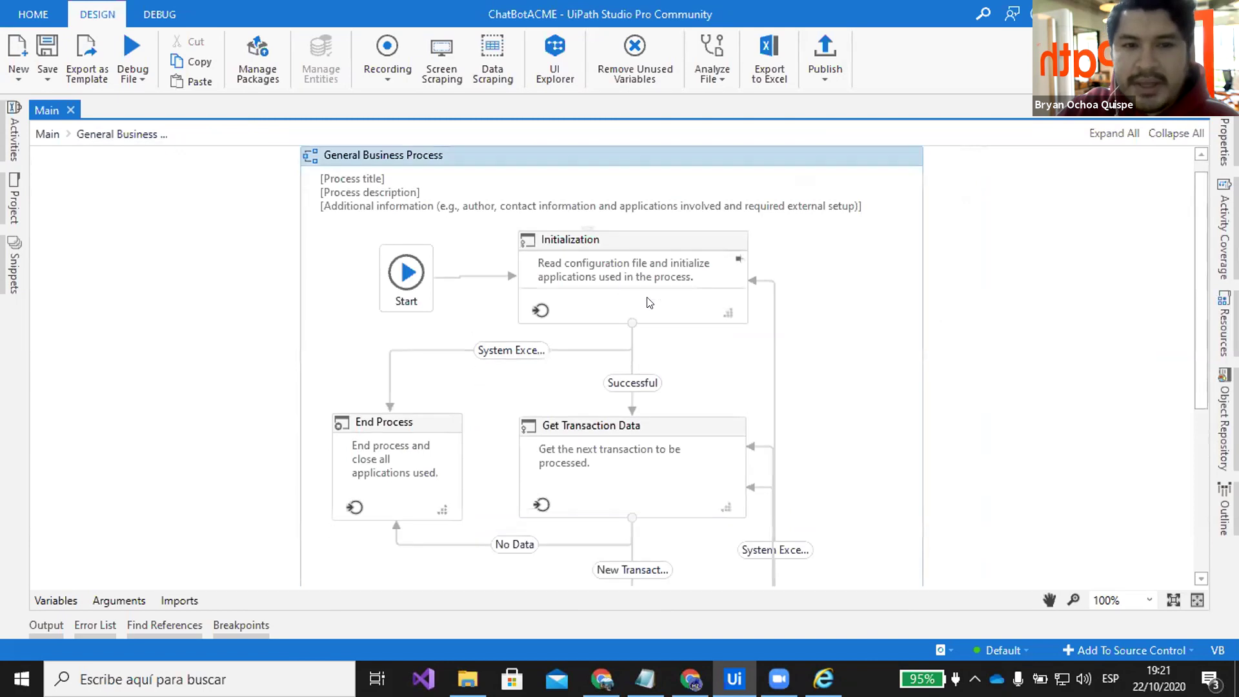
scroll(874, 340, "down", 1)
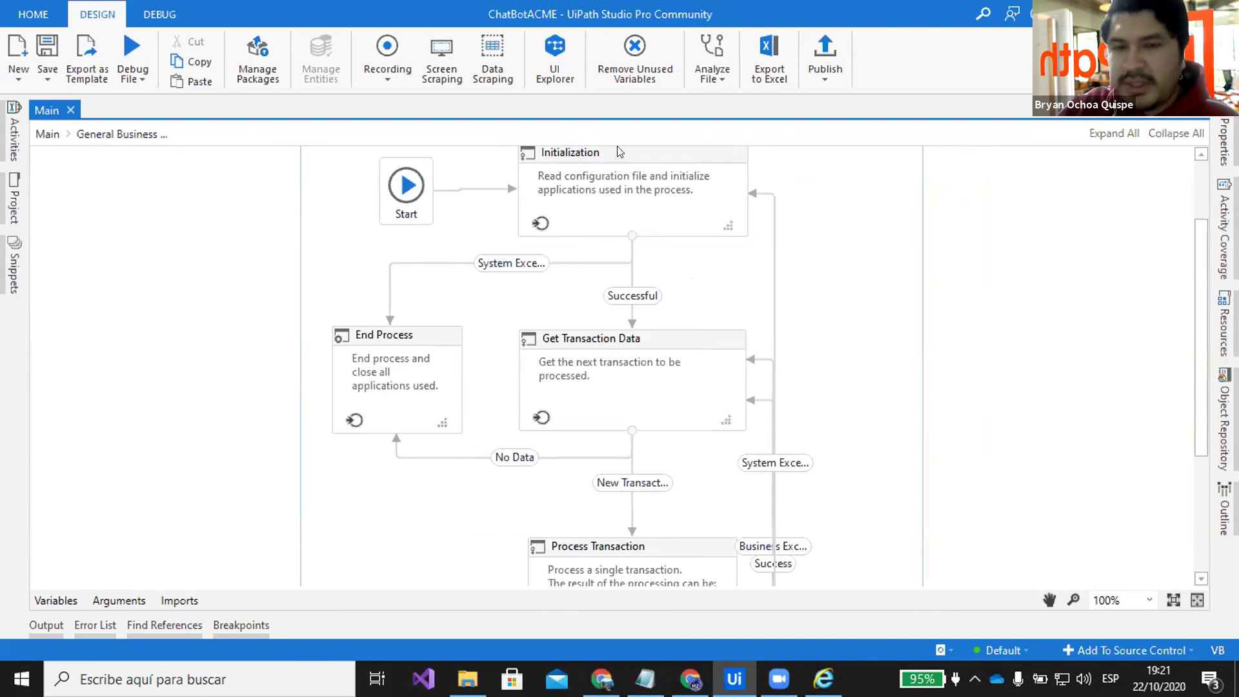
scroll(830, 403, "down", 1)
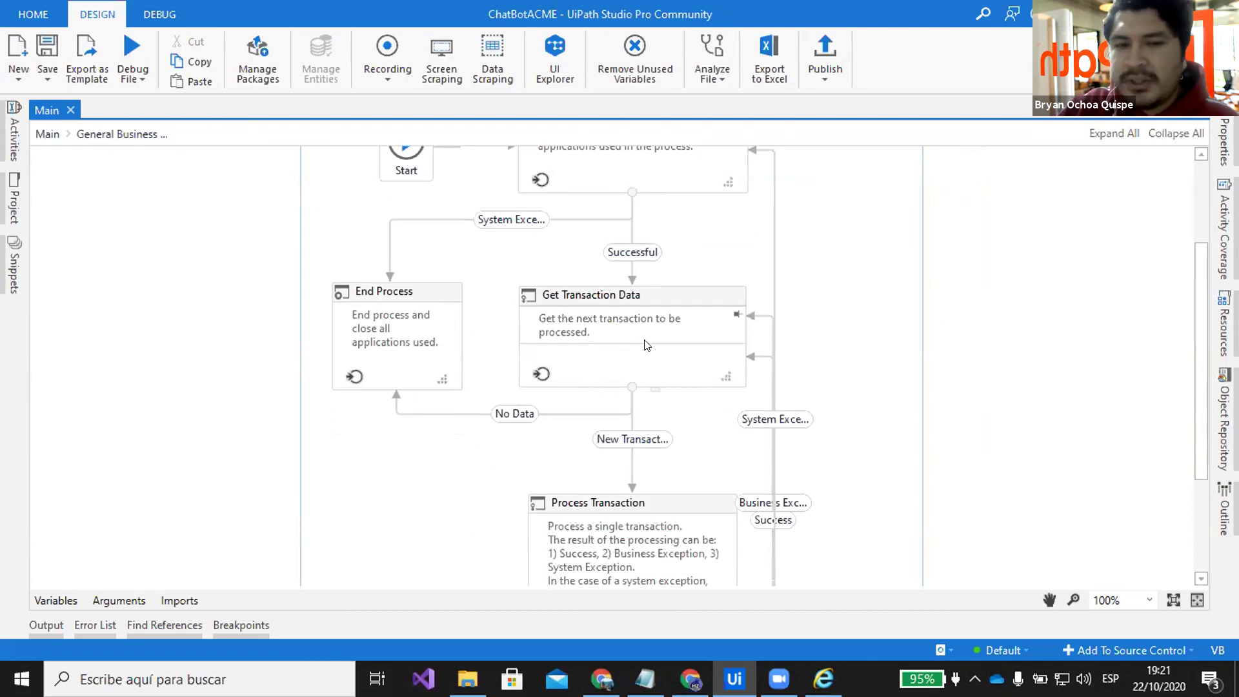
scroll(646, 348, "down", 2)
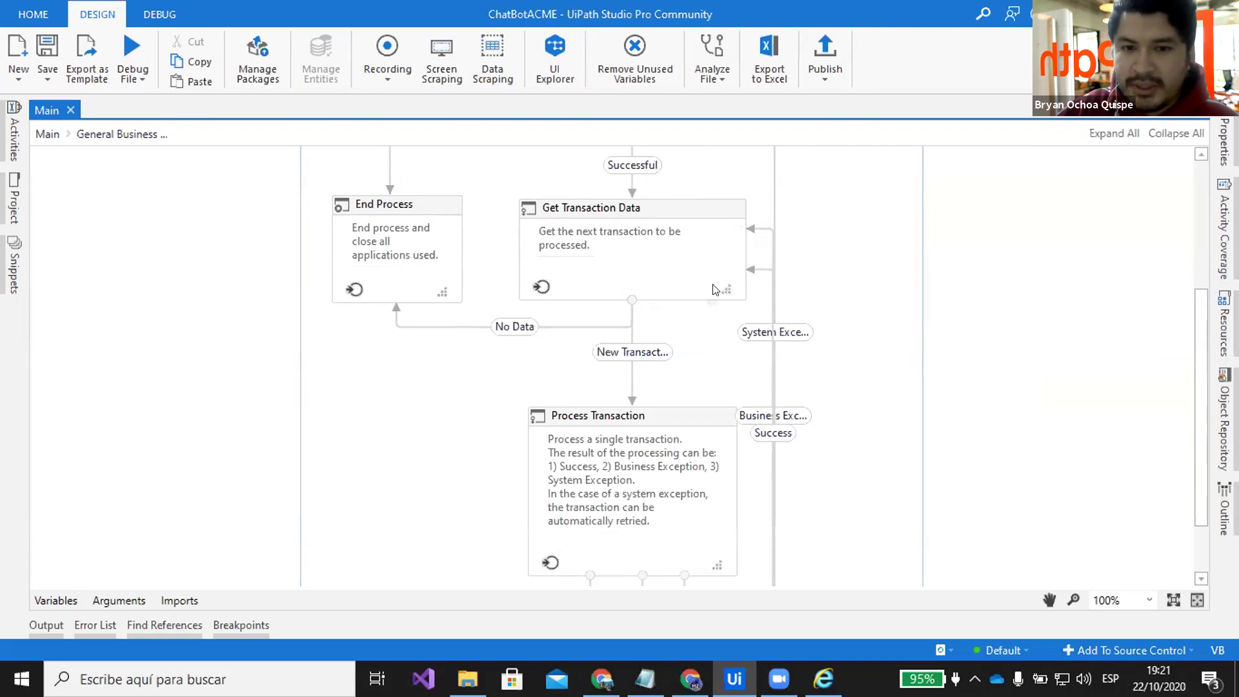
scroll(702, 332, "up", 3)
Open InitAllApplications from the Initialization state and select its Invoke System1_login activity
double_click(661, 213)
scroll(730, 275, "down", 15)
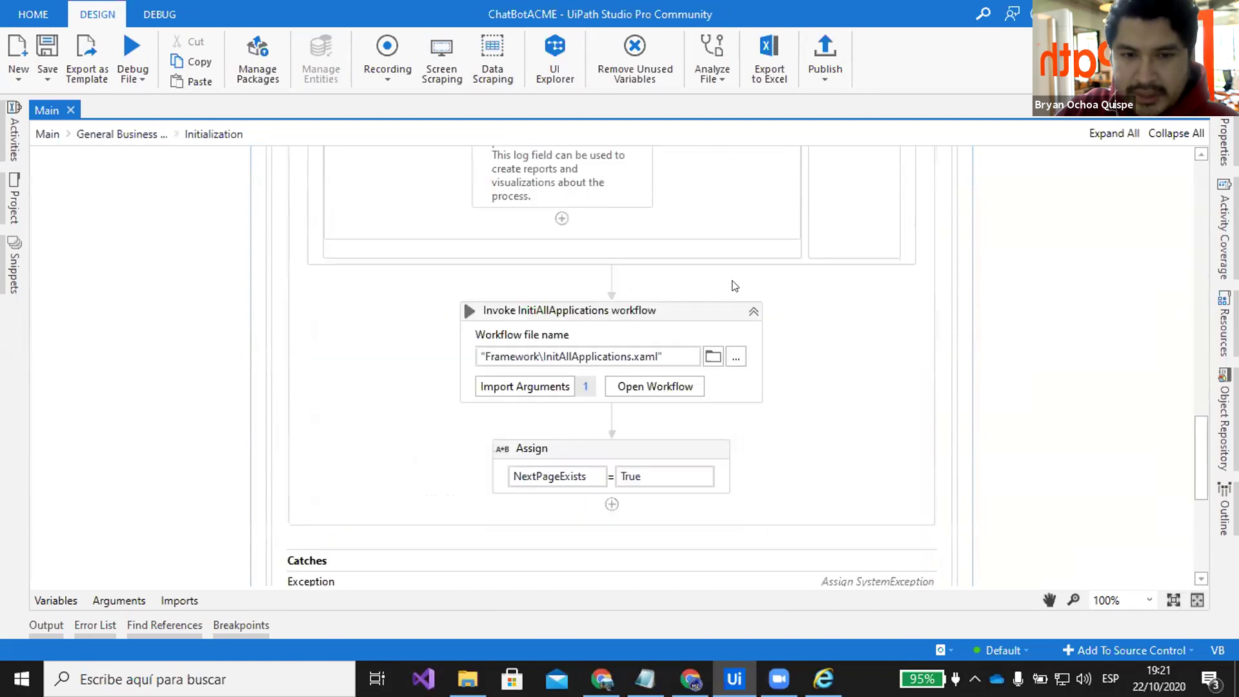
scroll(734, 286, "down", 3)
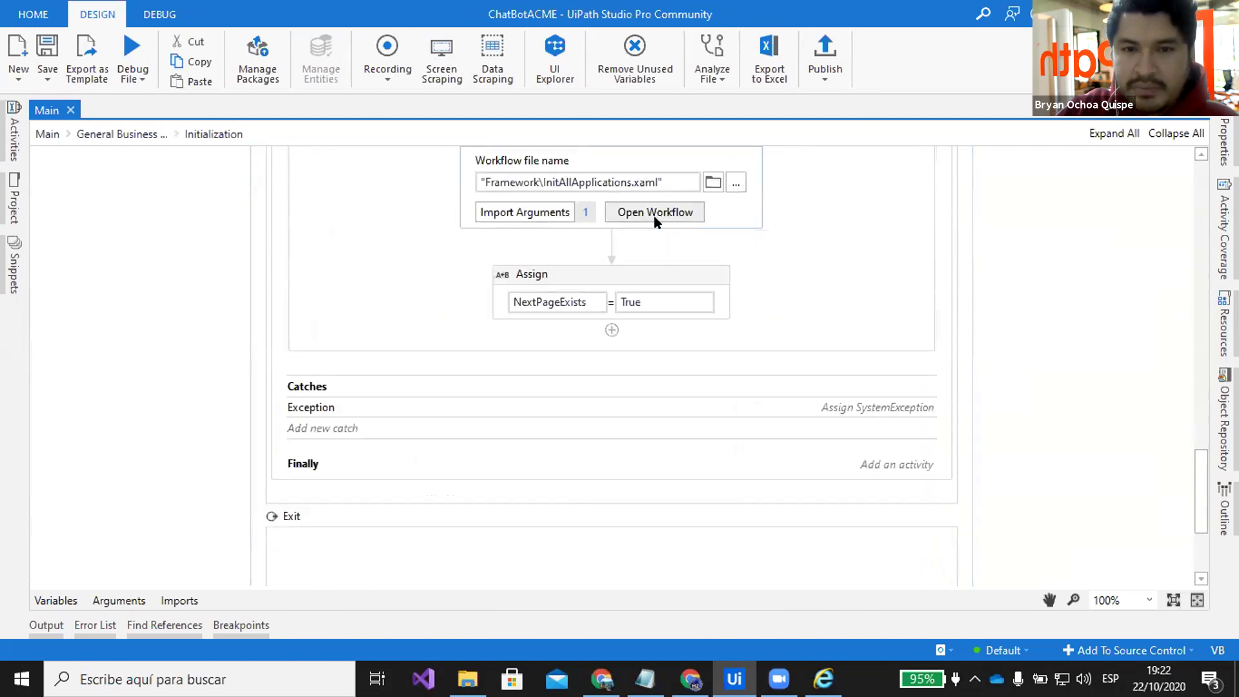
scroll(770, 307, "down", 4)
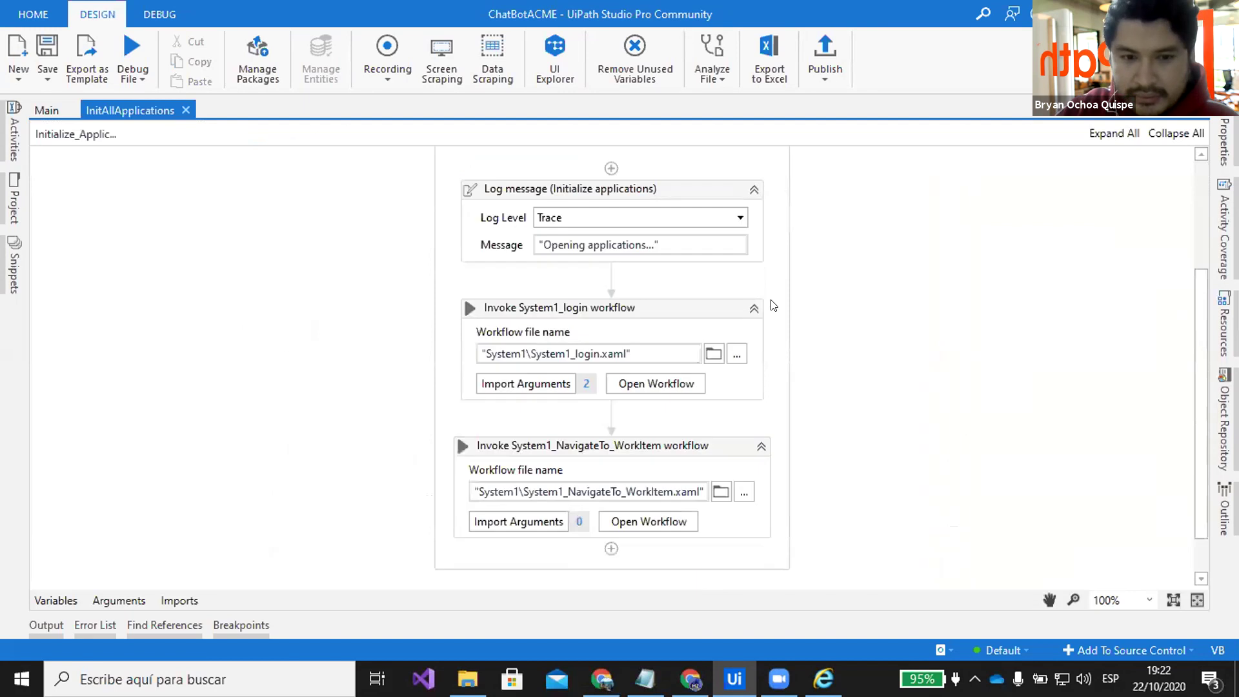
left_click(676, 266)
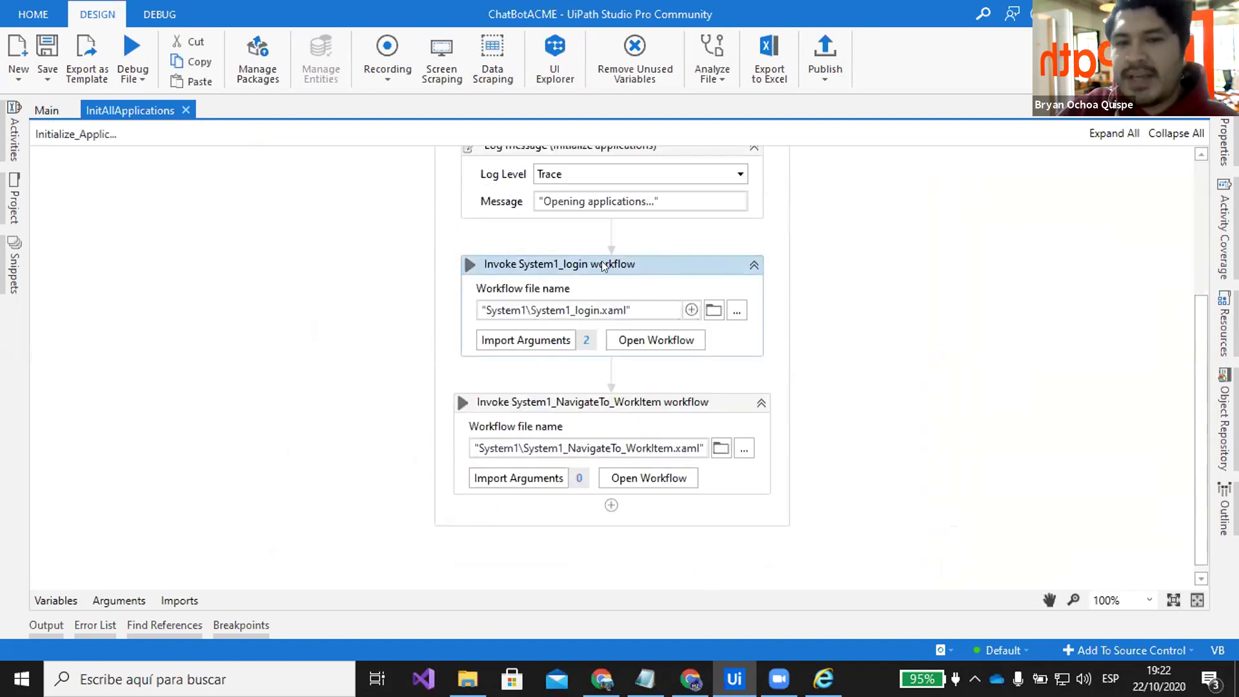
Log out of ACME System 1 and return to the InitAllApplications workflow
left_click(818, 671)
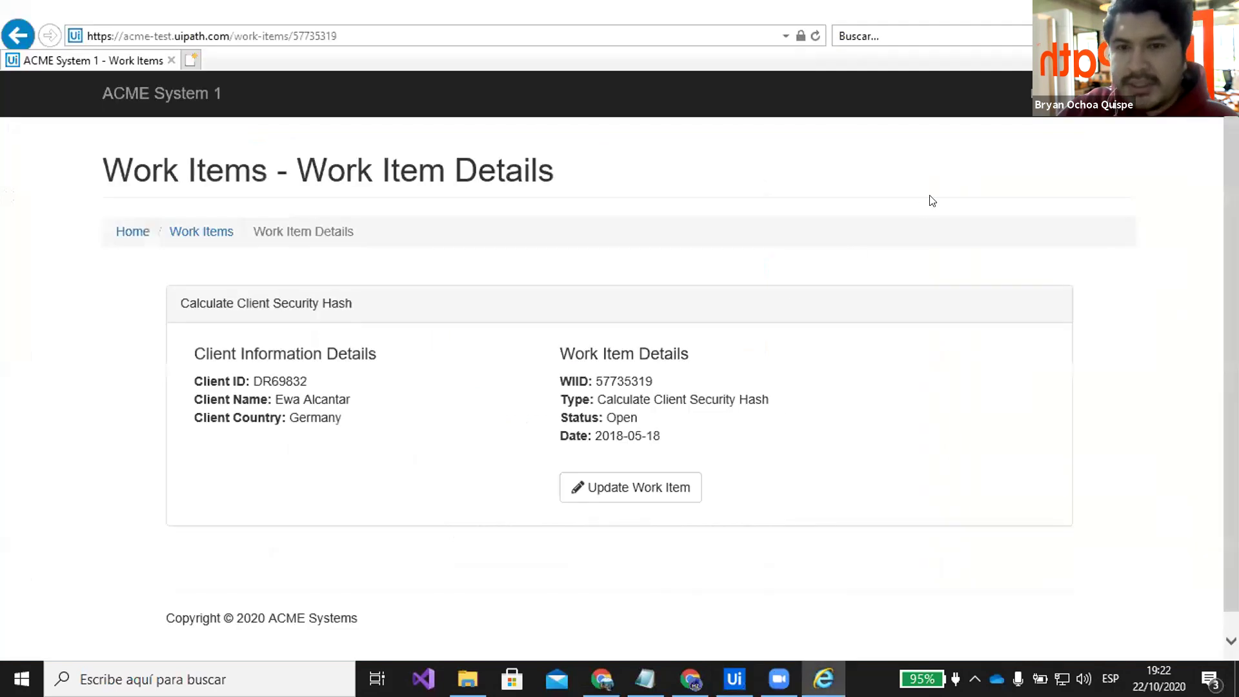
left_click(1091, 114)
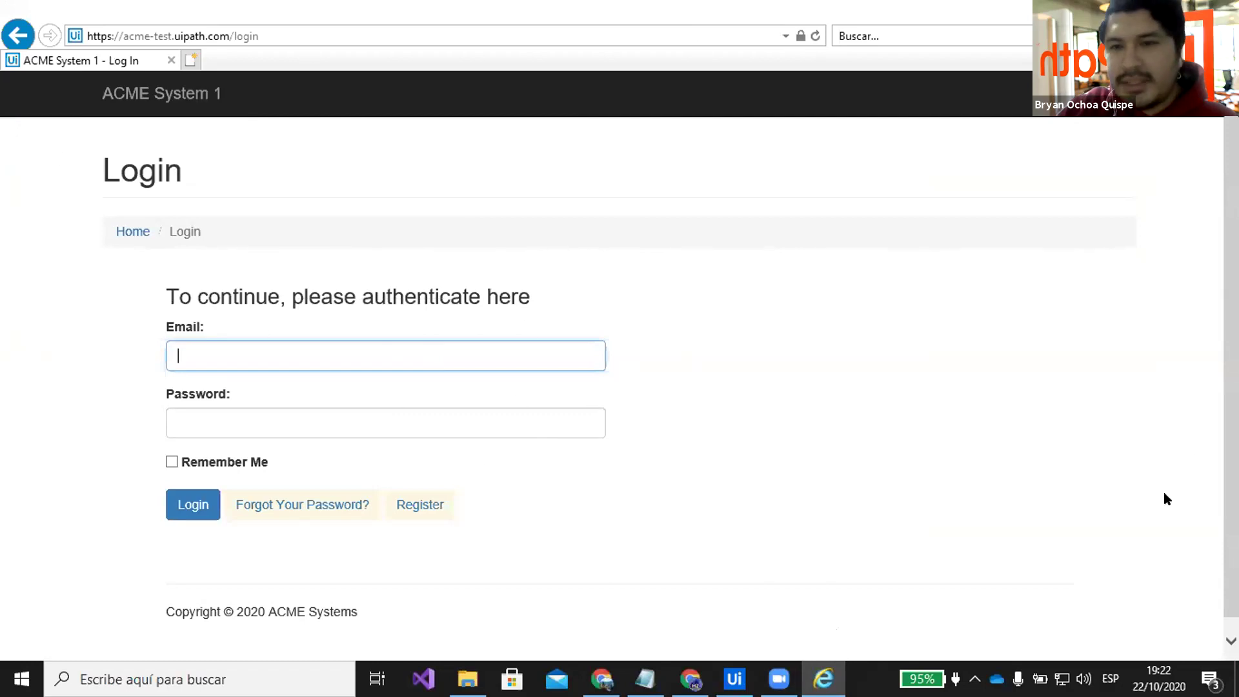
left_click(732, 671)
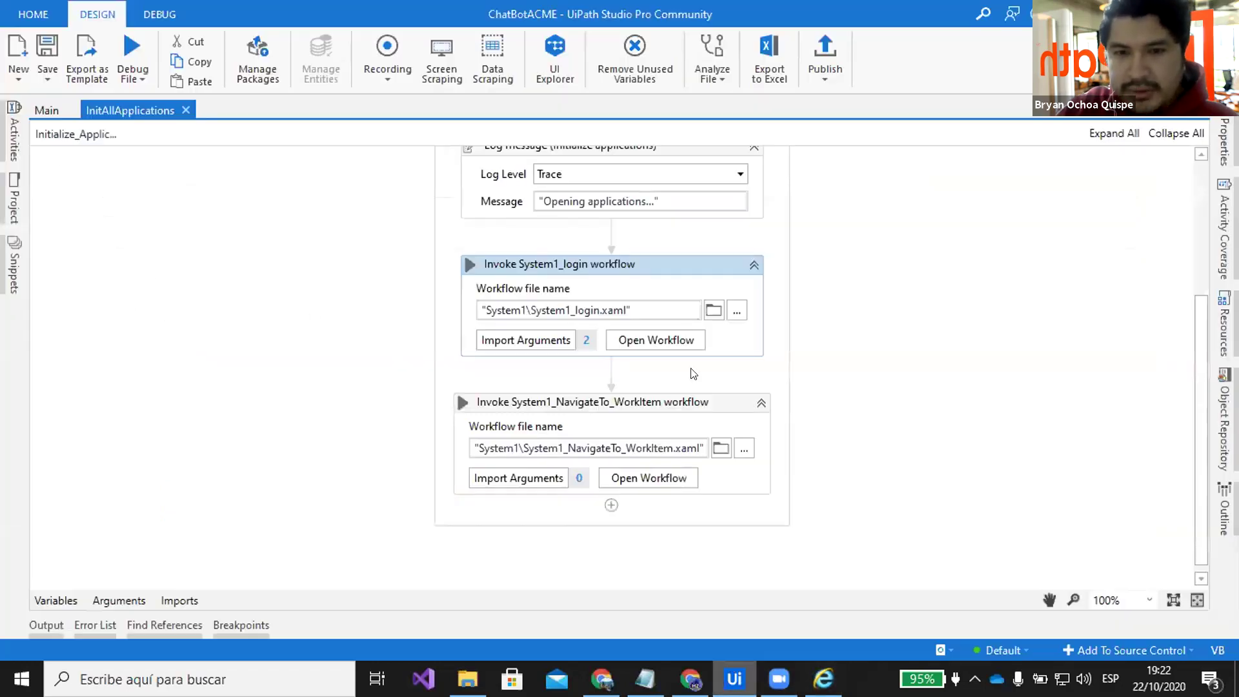
Open the System1_login workflow and scroll through its login sequence
left_click(656, 342)
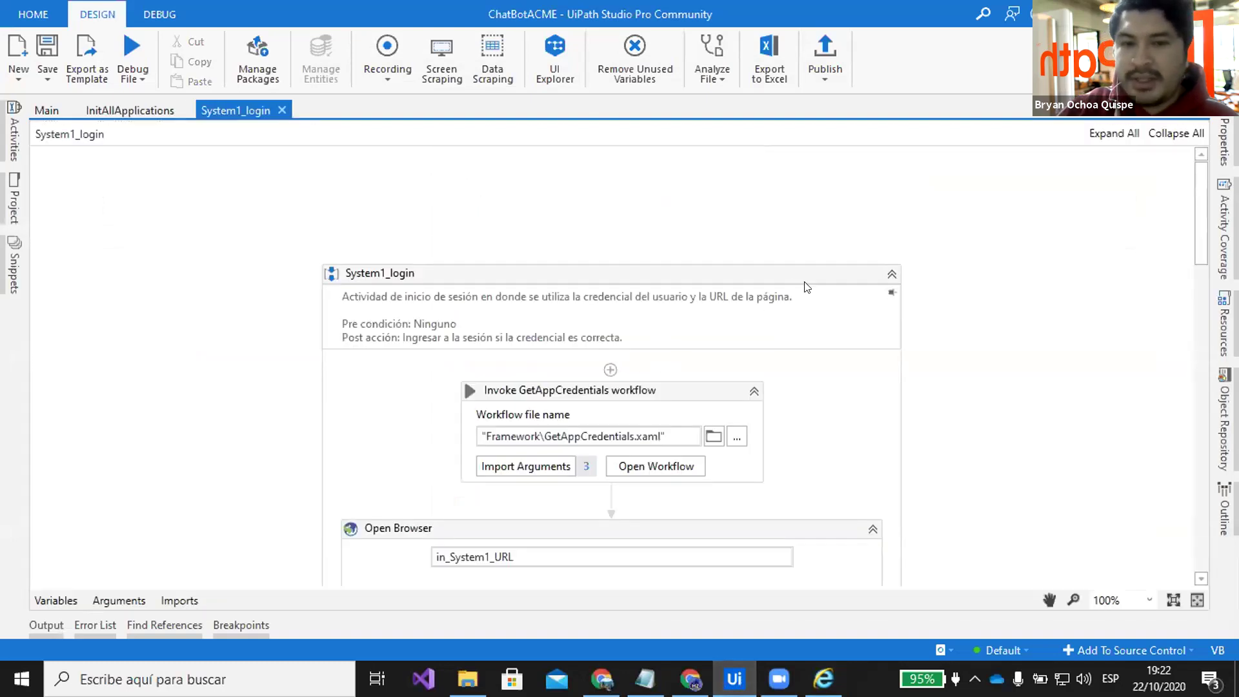
scroll(815, 280, "down", 1)
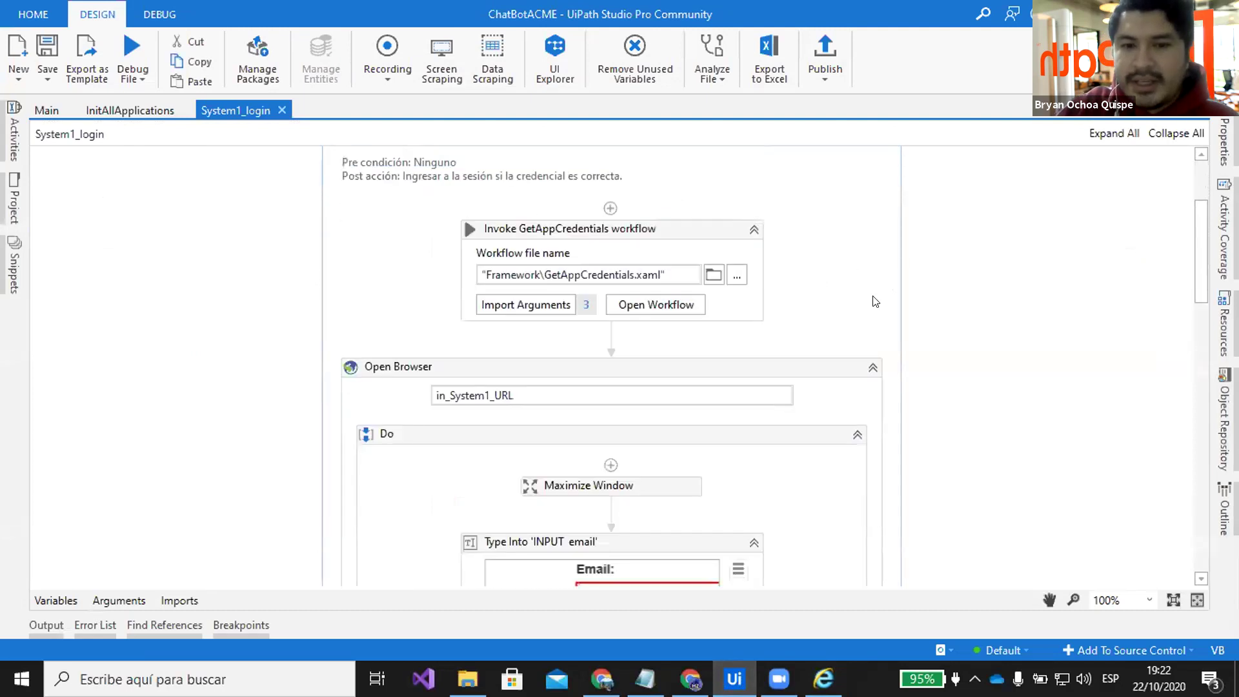
scroll(868, 288, "down", 1)
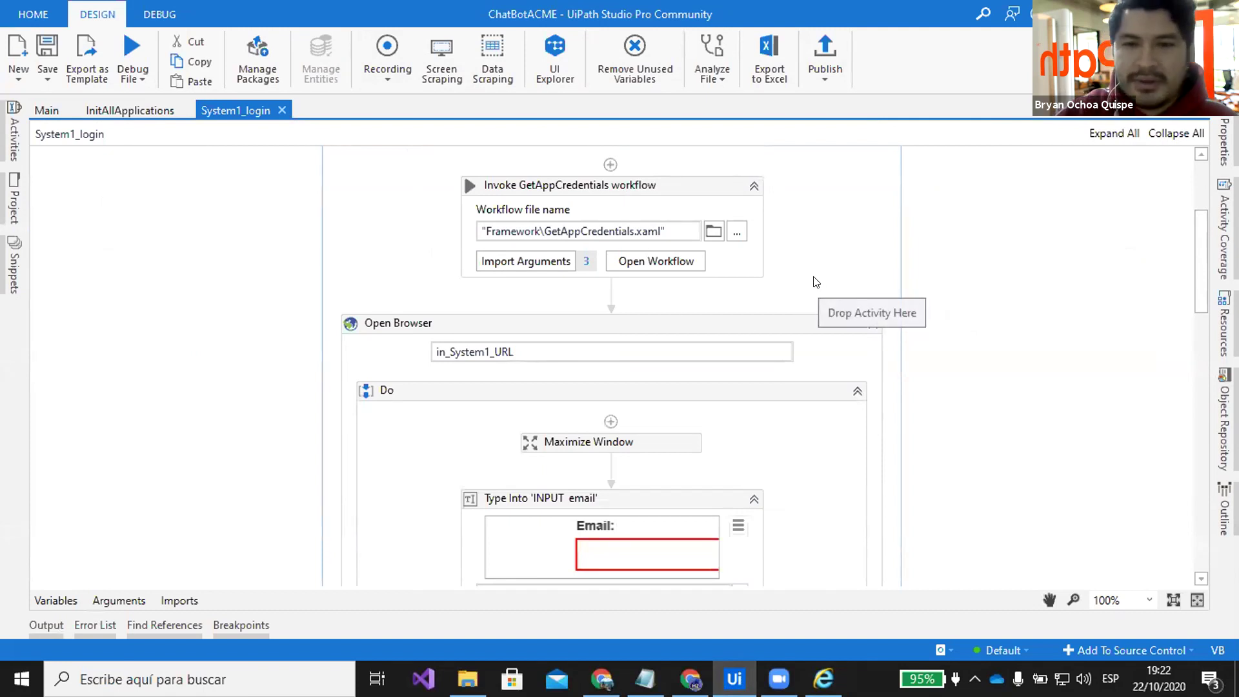
scroll(814, 272, "down", 5)
scroll(815, 272, "up", 3)
scroll(821, 193, "down", 8)
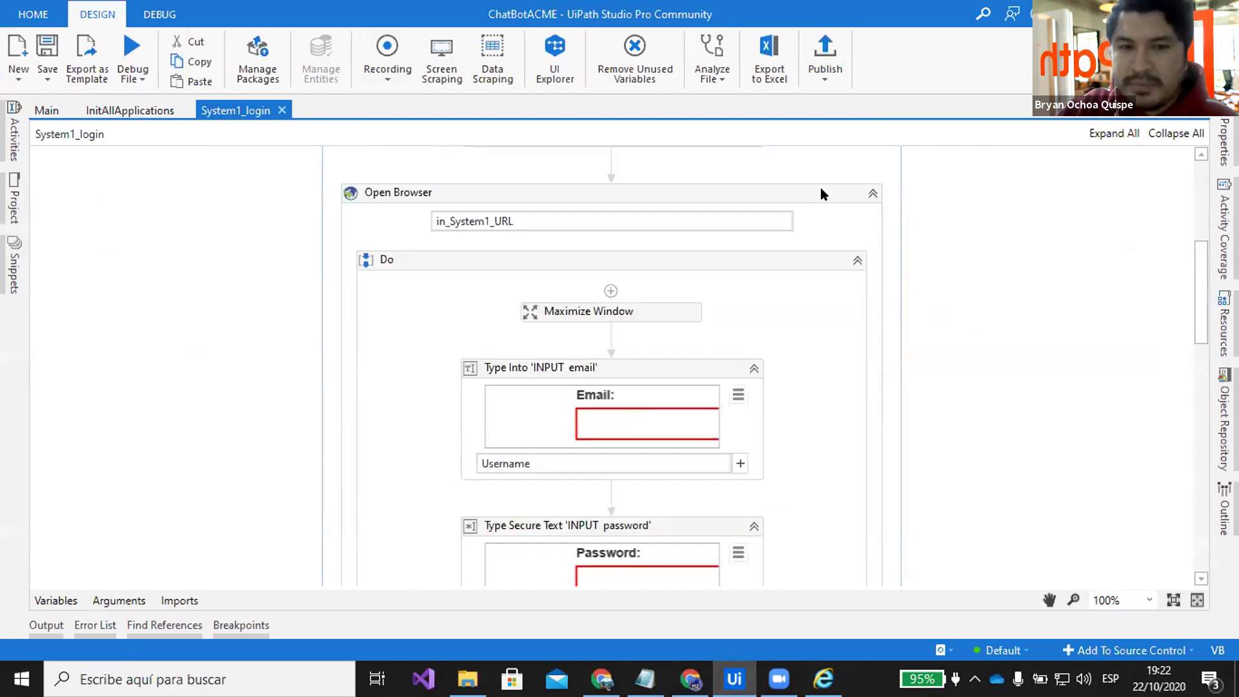
scroll(822, 196, "down", 4)
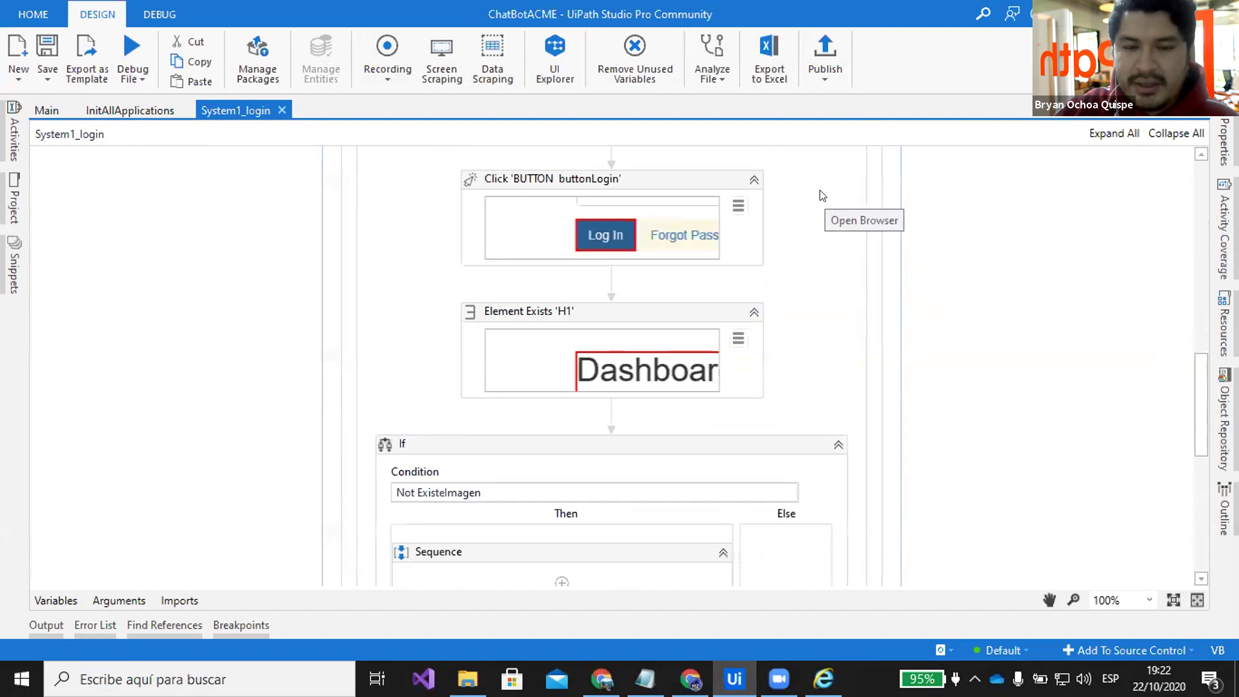
scroll(802, 205, "up", 8)
scroll(775, 219, "up", 1)
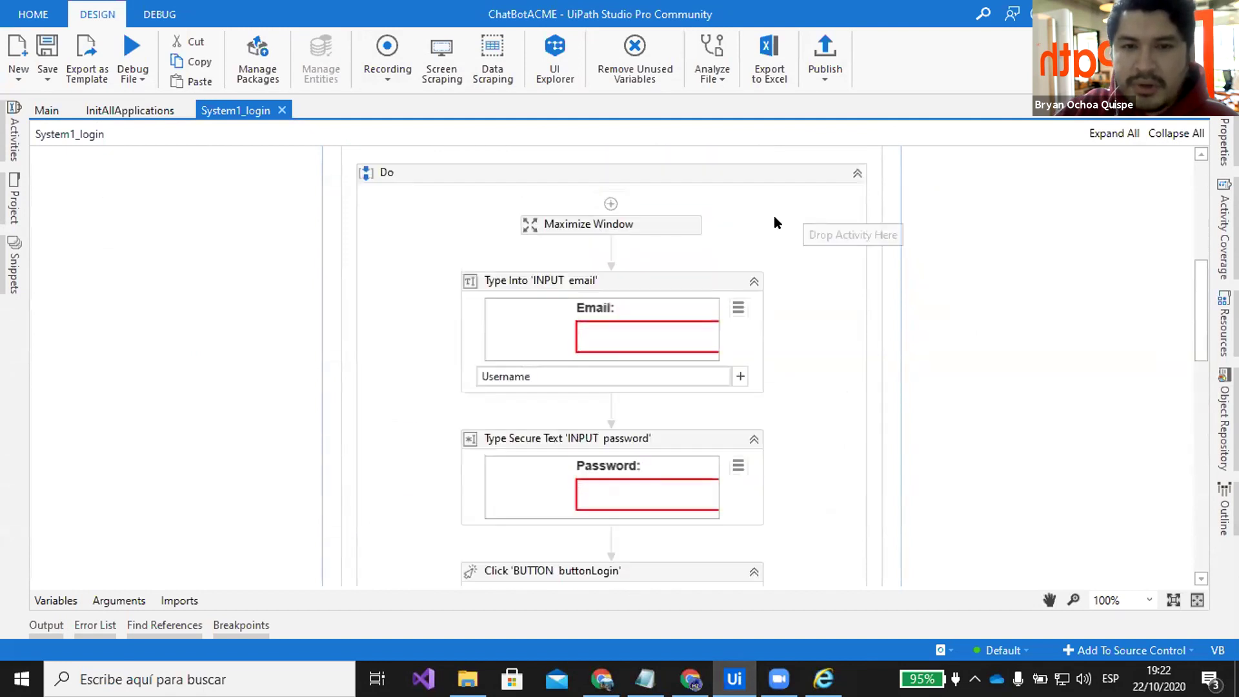
scroll(709, 200, "down", 3)
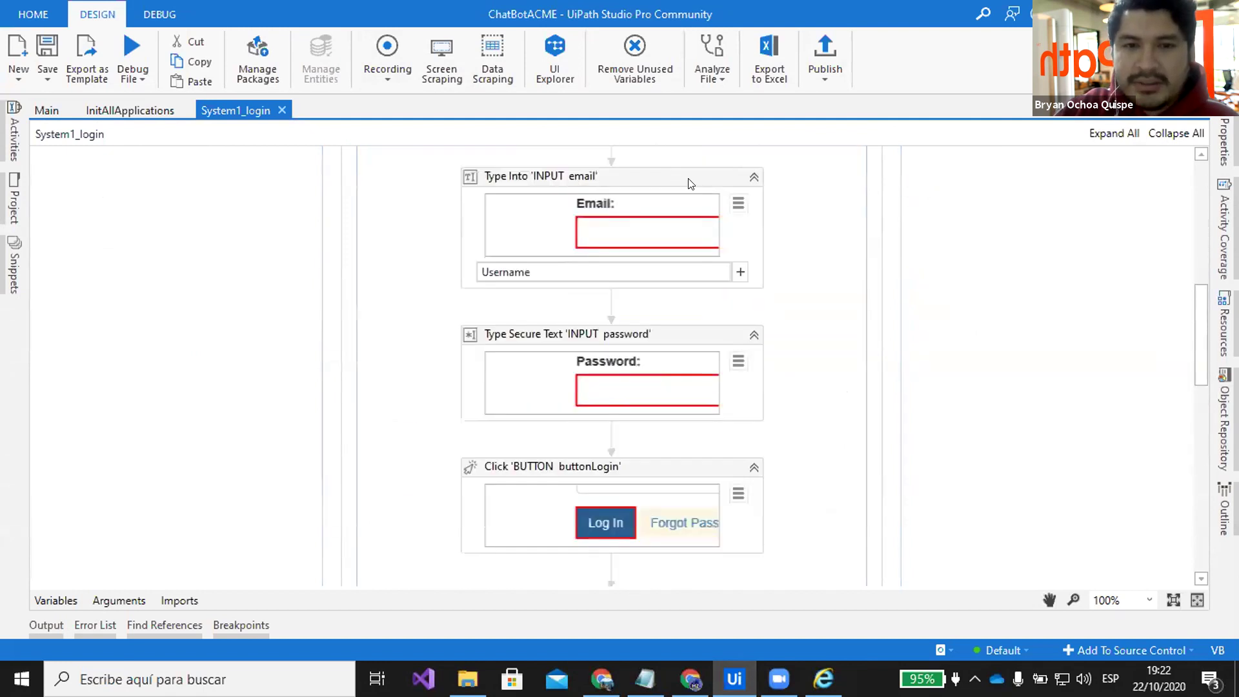
Inspect System1_login's email, password, Log In click and Dashboard Element Exists activities
left_click(690, 184)
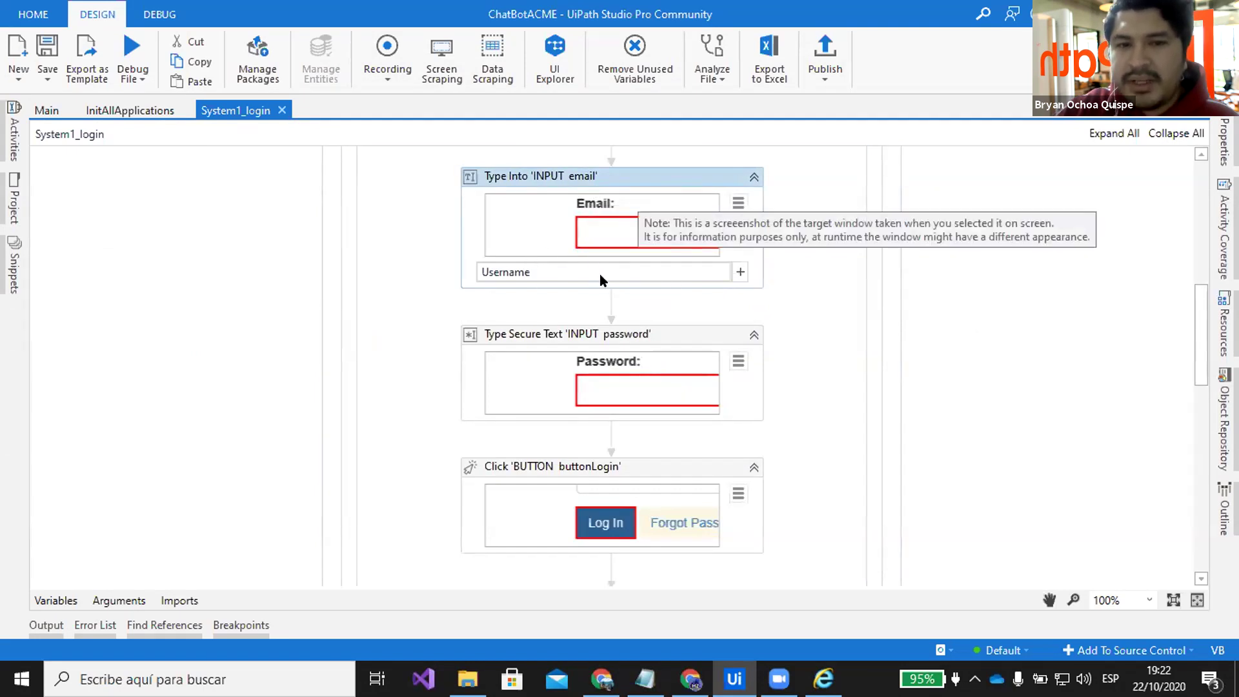
scroll(606, 278, "down", 3)
left_click(676, 247)
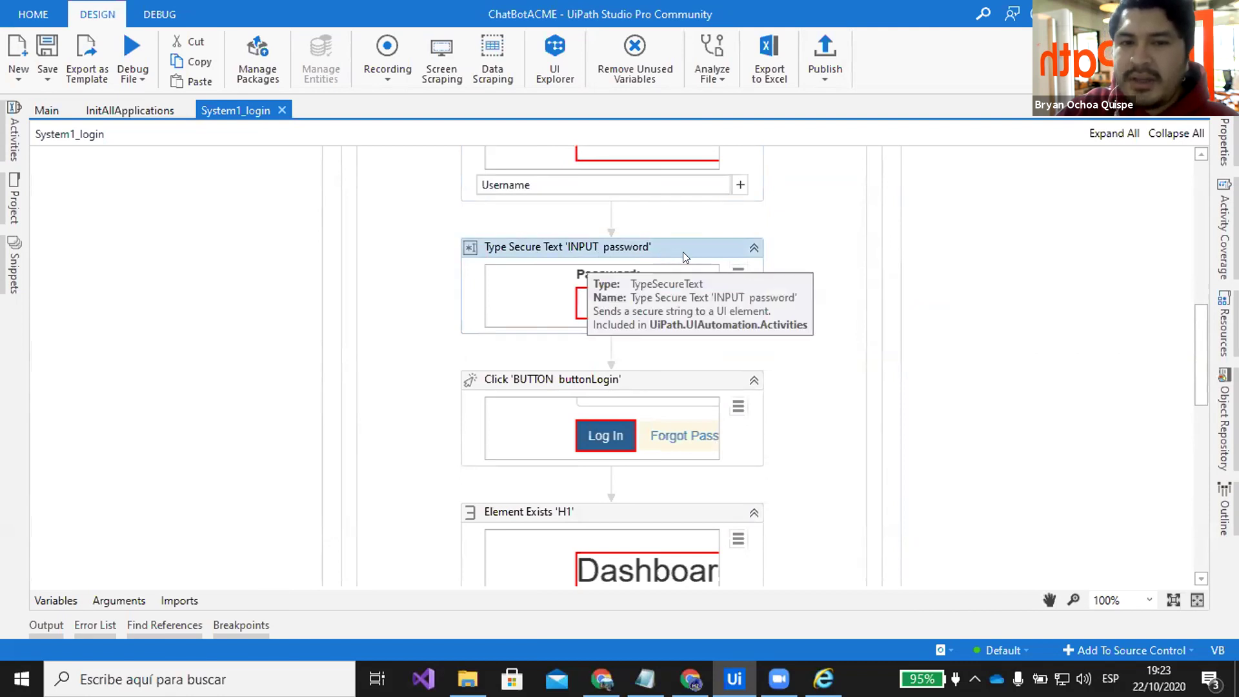
scroll(716, 330, "down", 3)
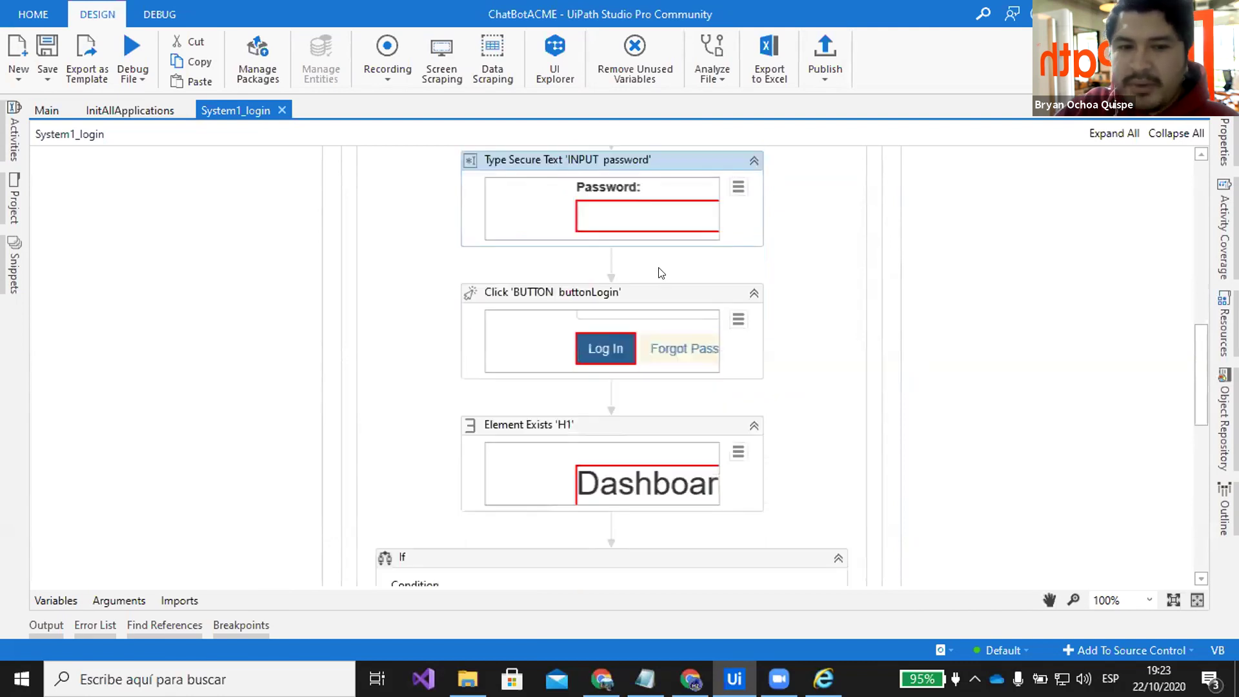
left_click(675, 344)
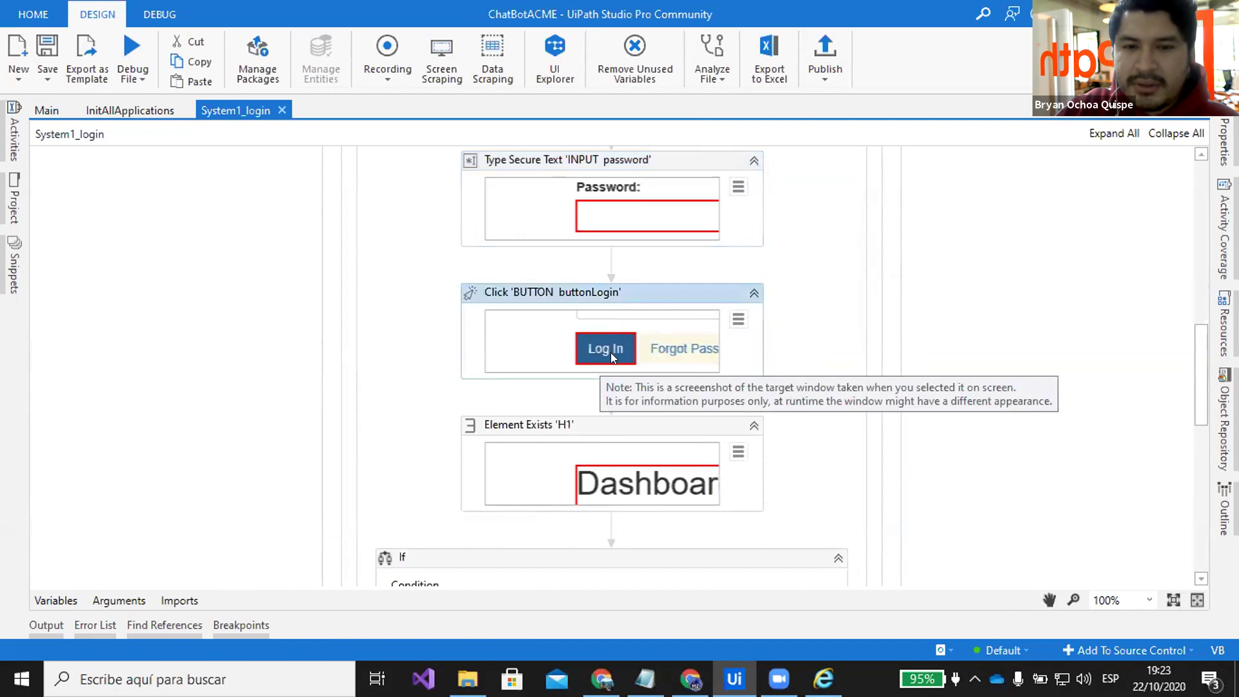
left_click(667, 424)
scroll(715, 405, "down", 2)
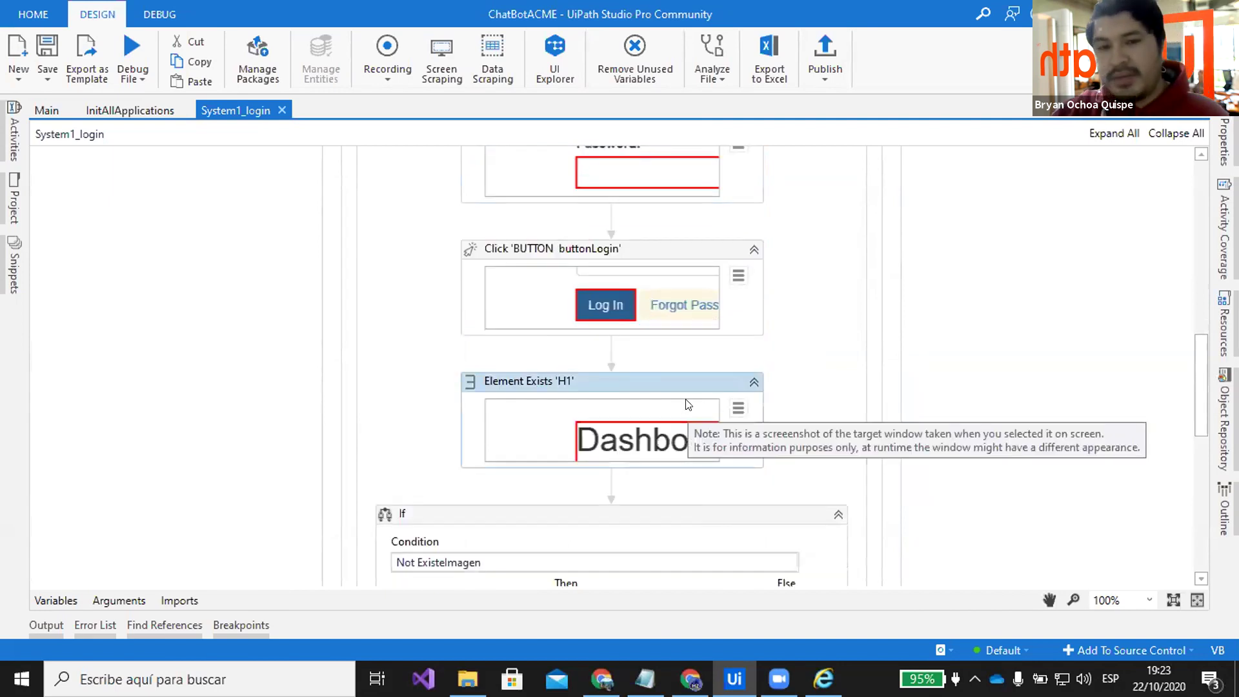
left_click(834, 385)
left_click(823, 679)
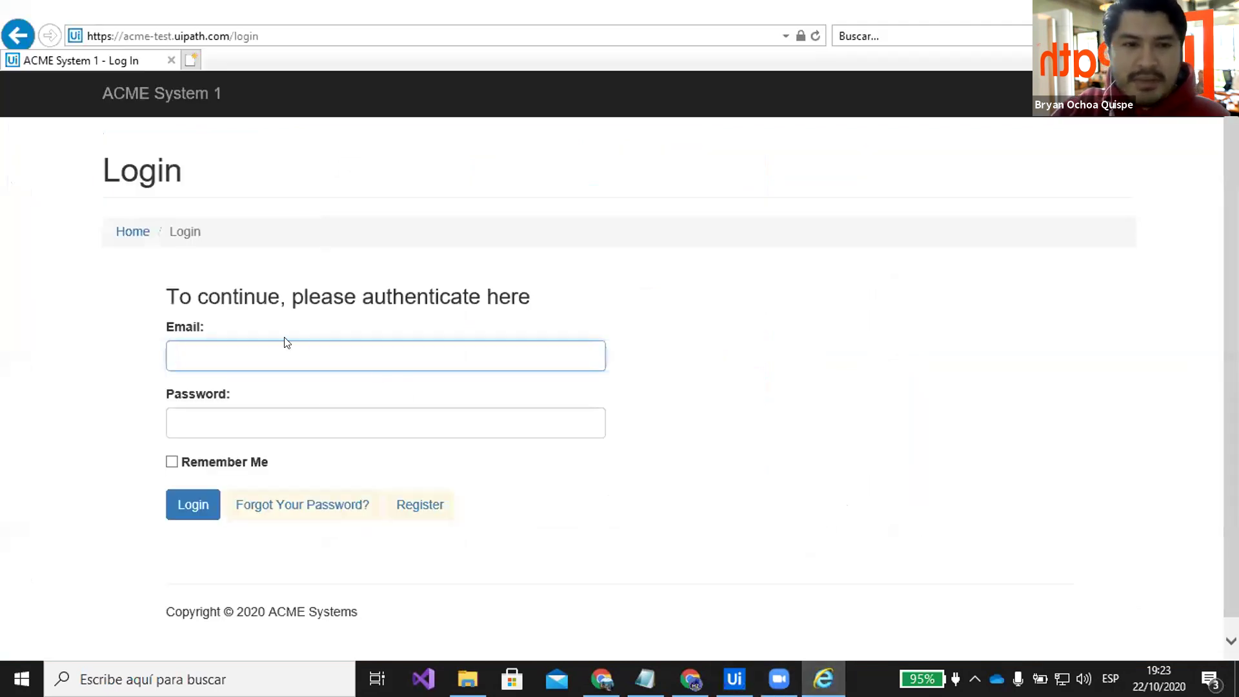
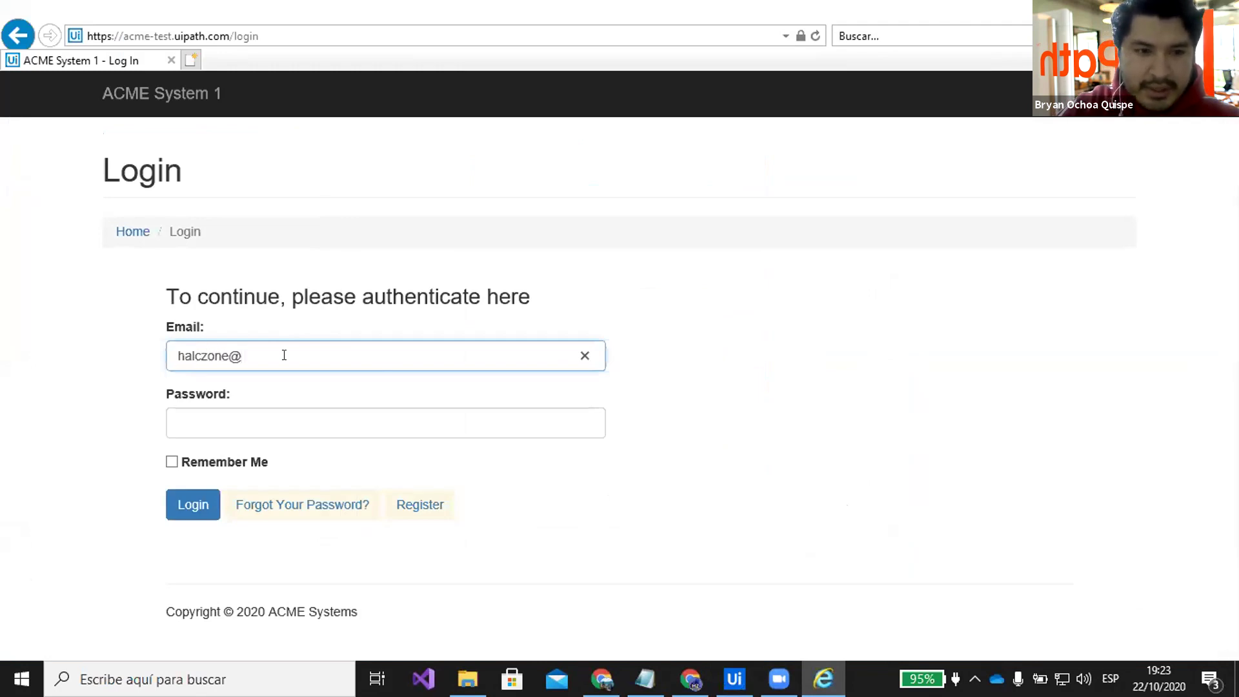
Enter the user's email address and password into the ACME System 1 login form
key("Tab")
type("********")
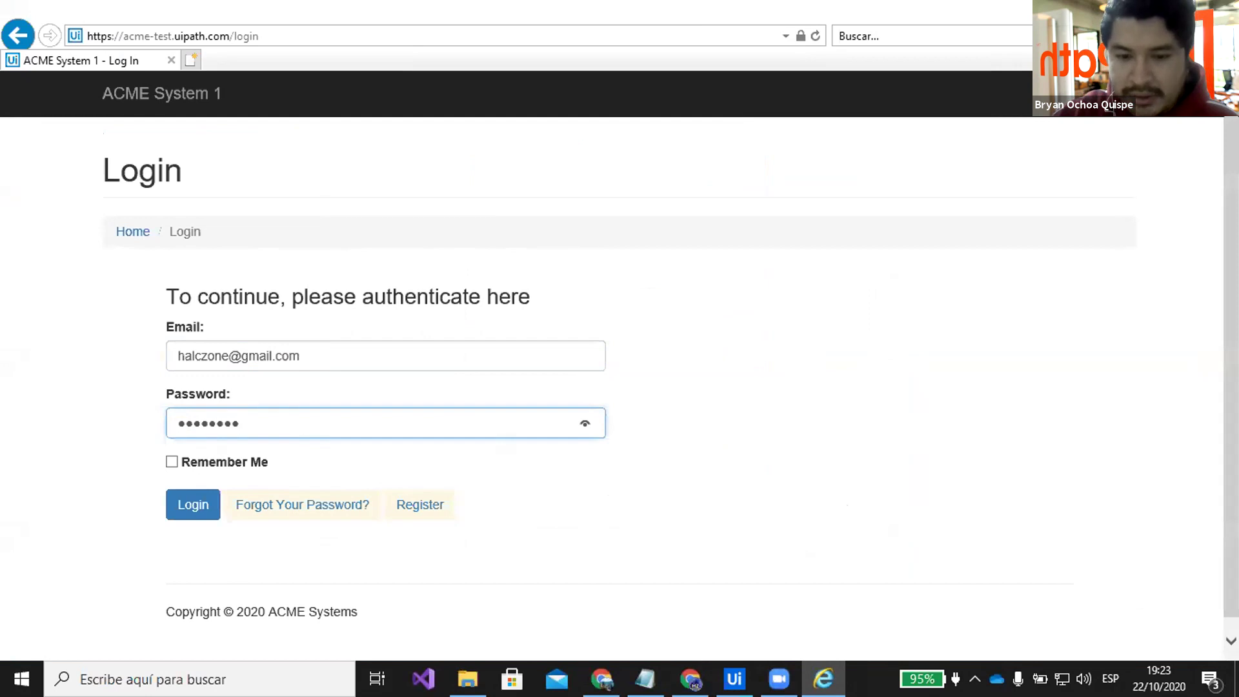
left_click(690, 679)
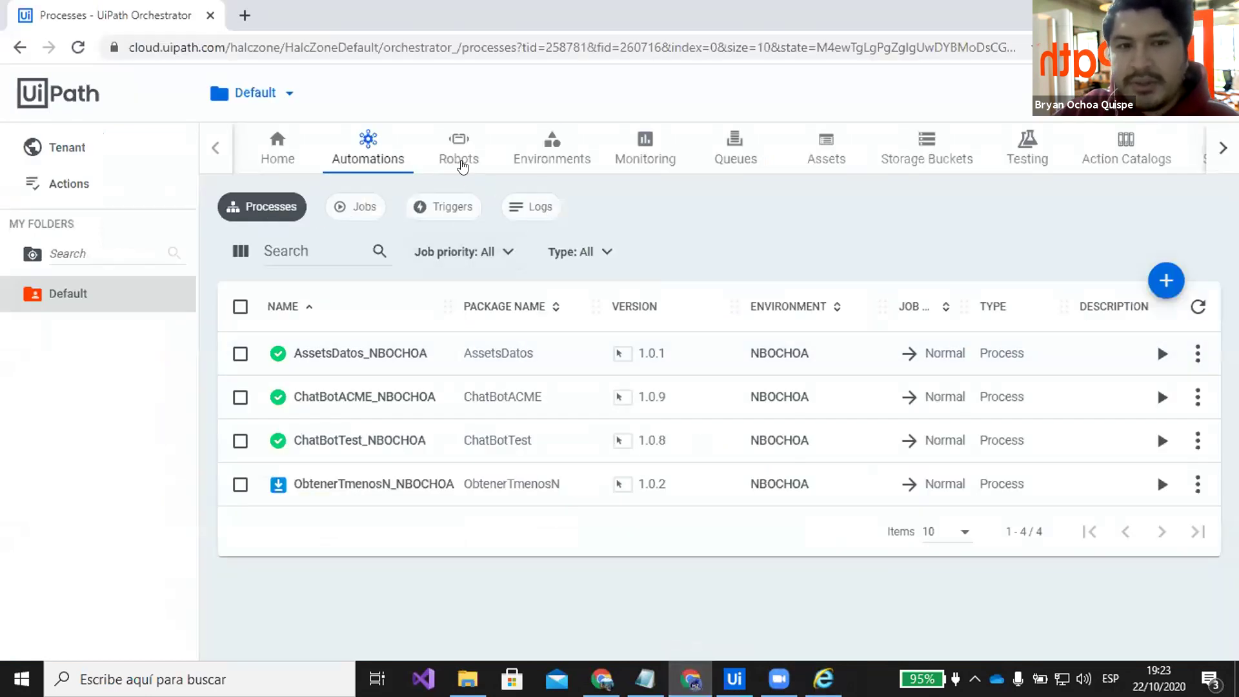
Open Orchestrator's Assets list and go to its last page
left_click(824, 163)
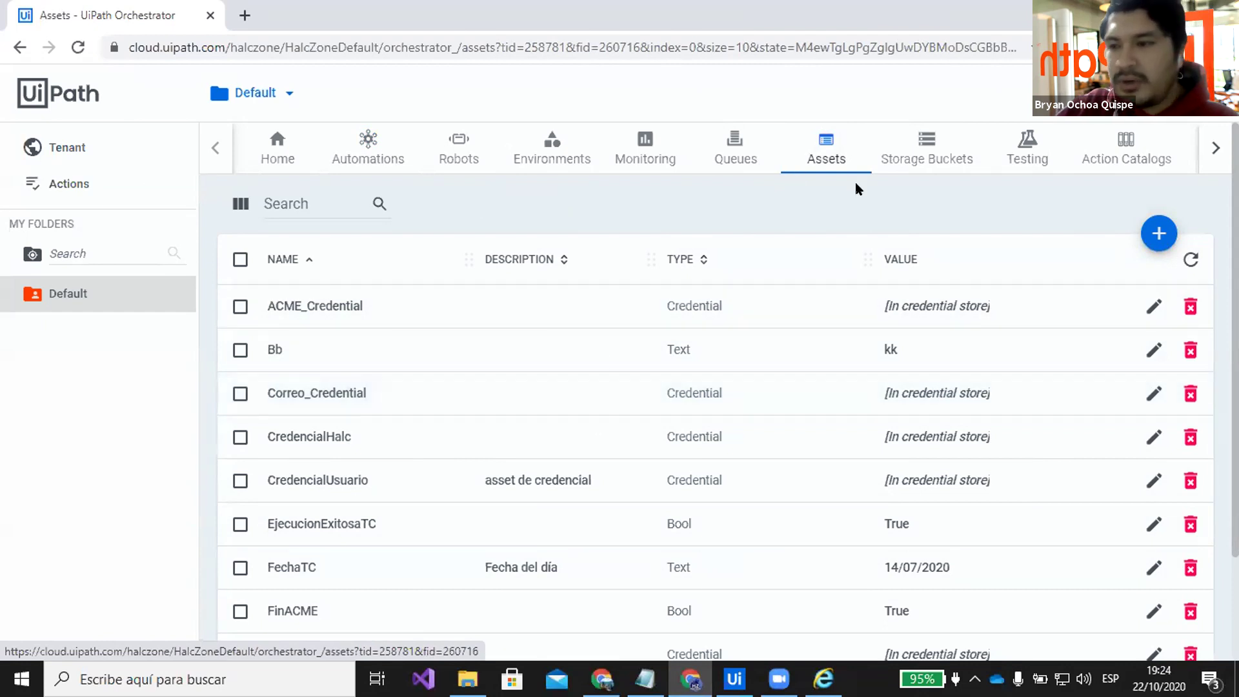
scroll(854, 182, "down", 2)
scroll(855, 182, "up", 1)
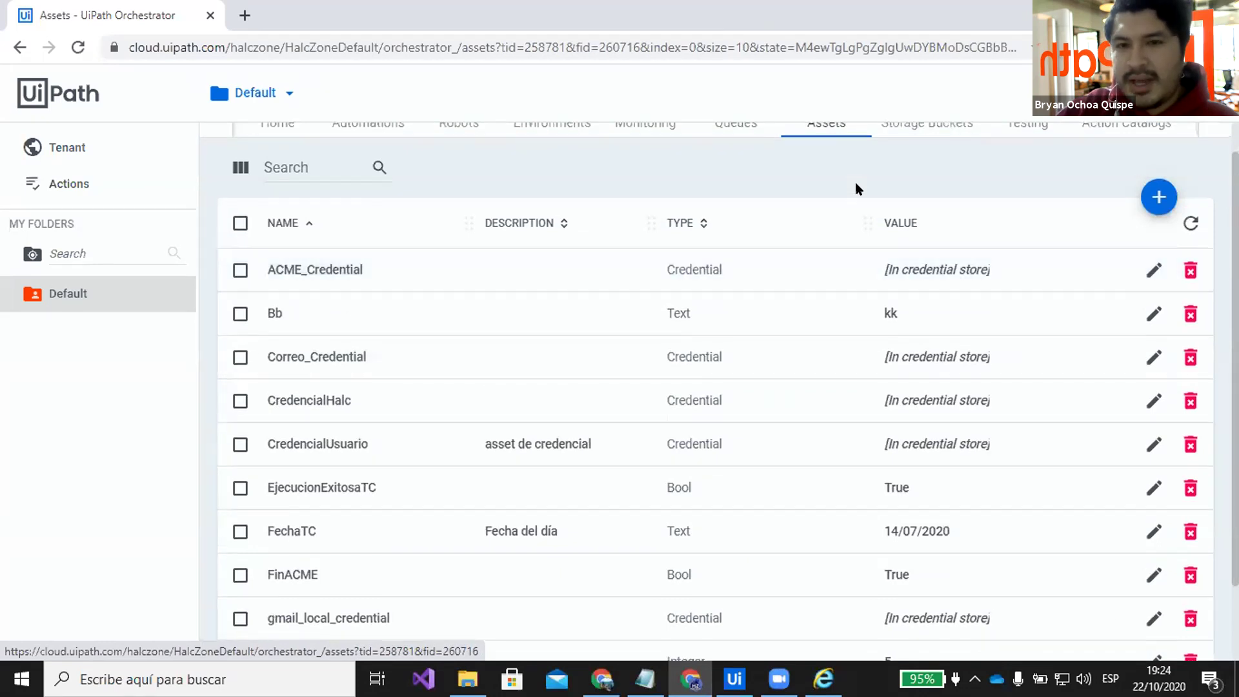
scroll(855, 186, "up", 1)
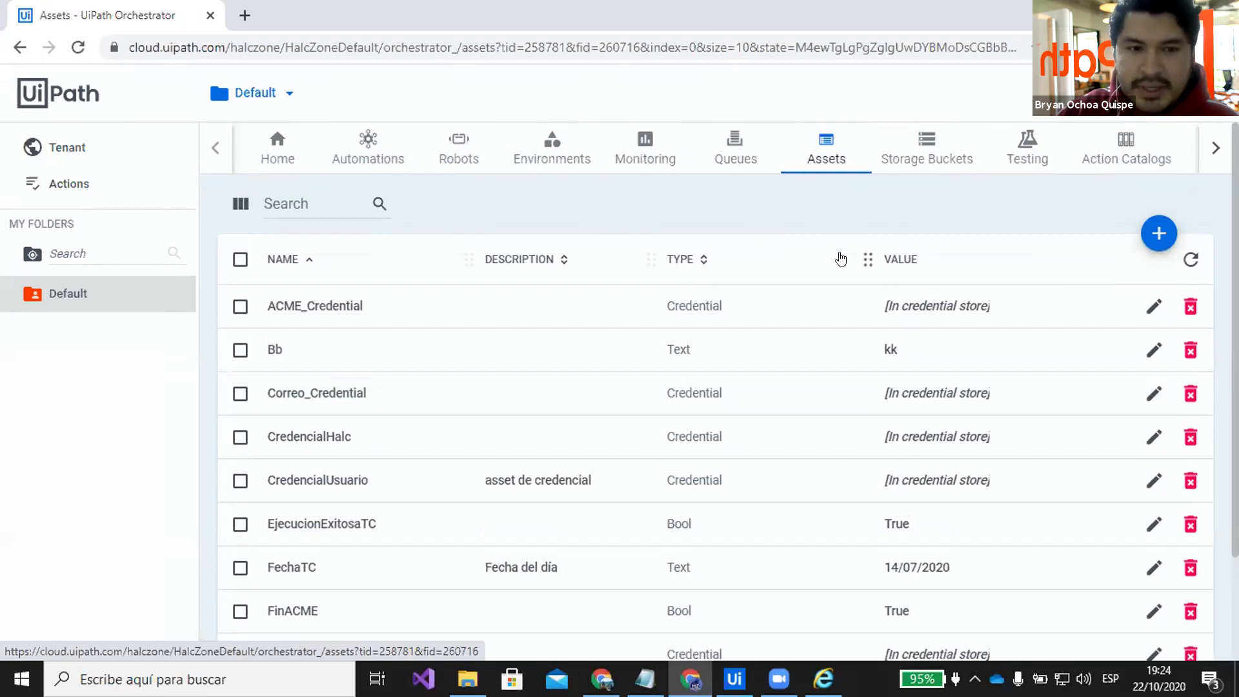
scroll(840, 259, "down", 3)
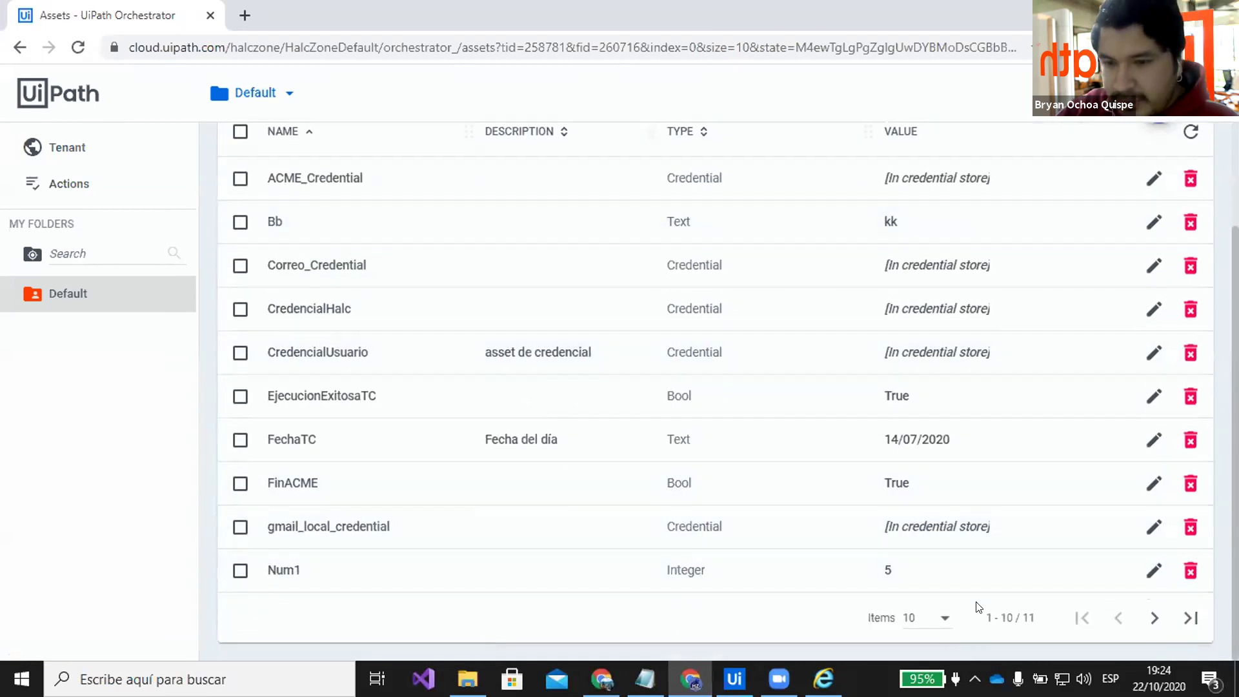
left_click(1189, 619)
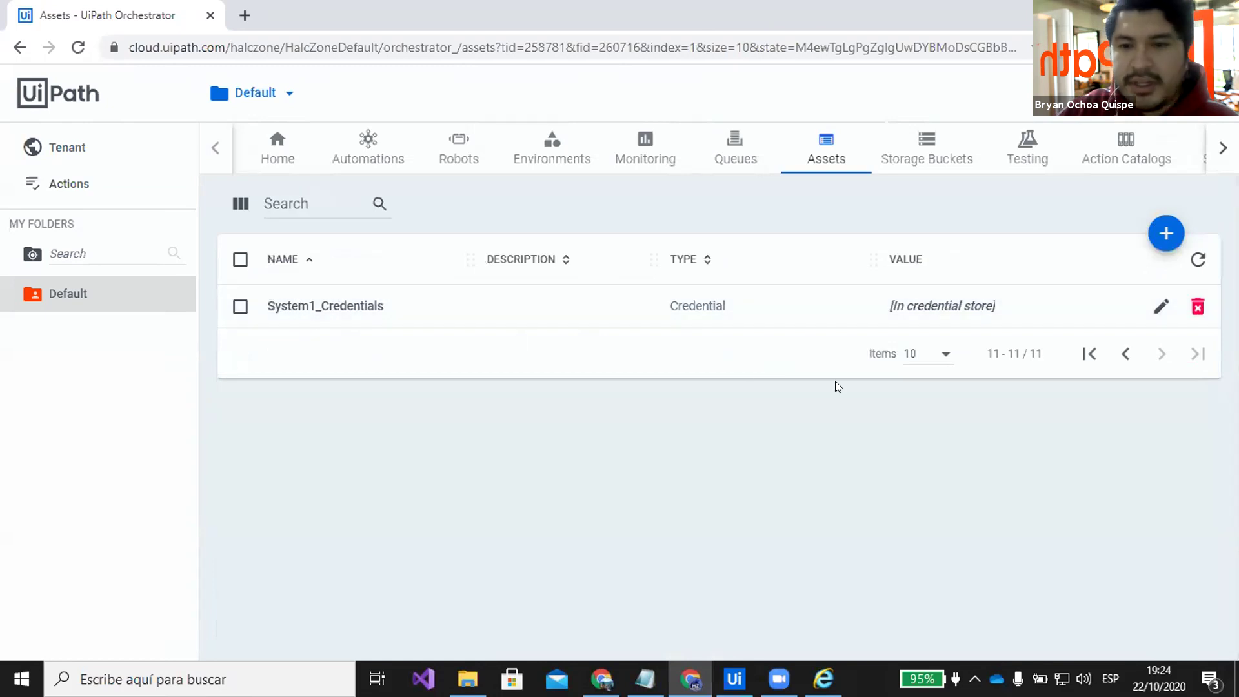
Inspect the System1_Credentials credential asset and cancel without changing it
left_click(1159, 308)
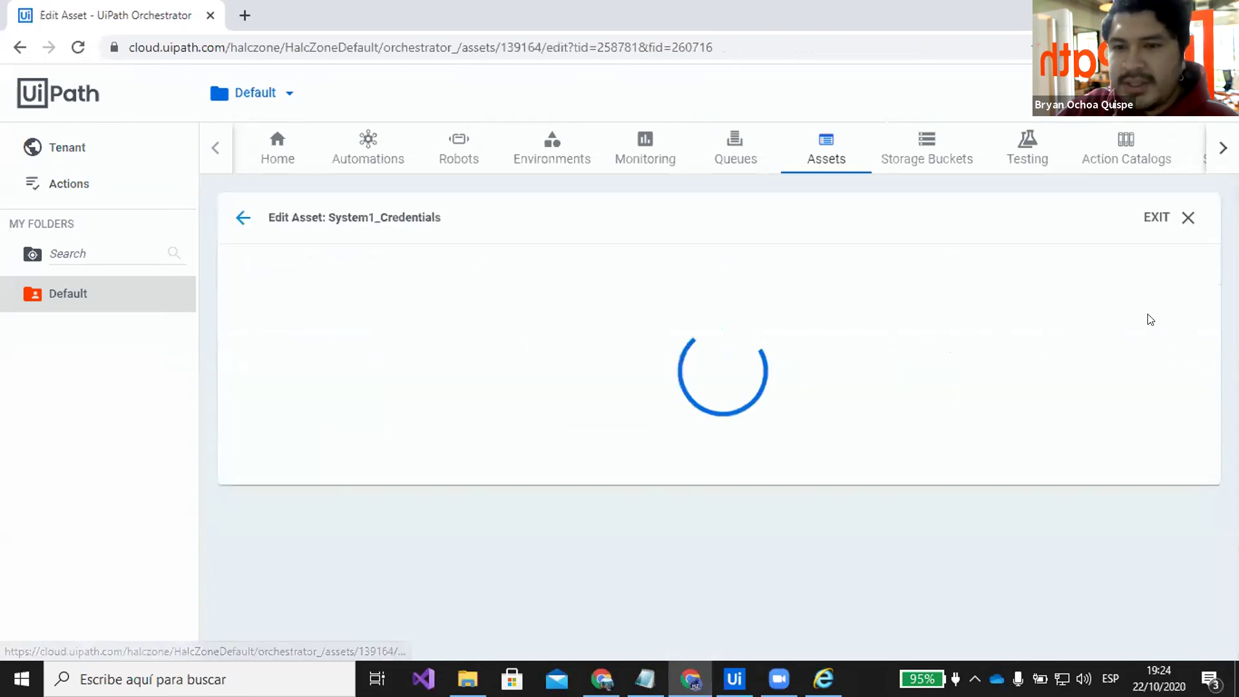
scroll(559, 375, "down", 2)
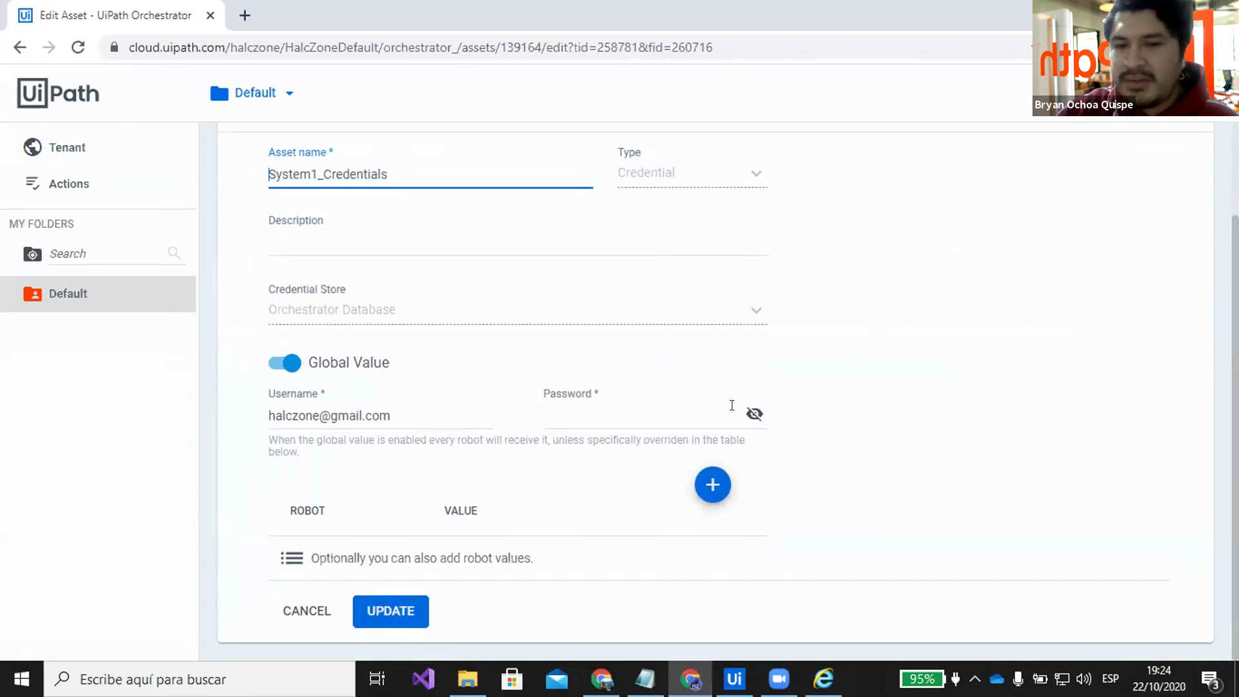
scroll(732, 405, "up", 2)
scroll(584, 389, "down", 2)
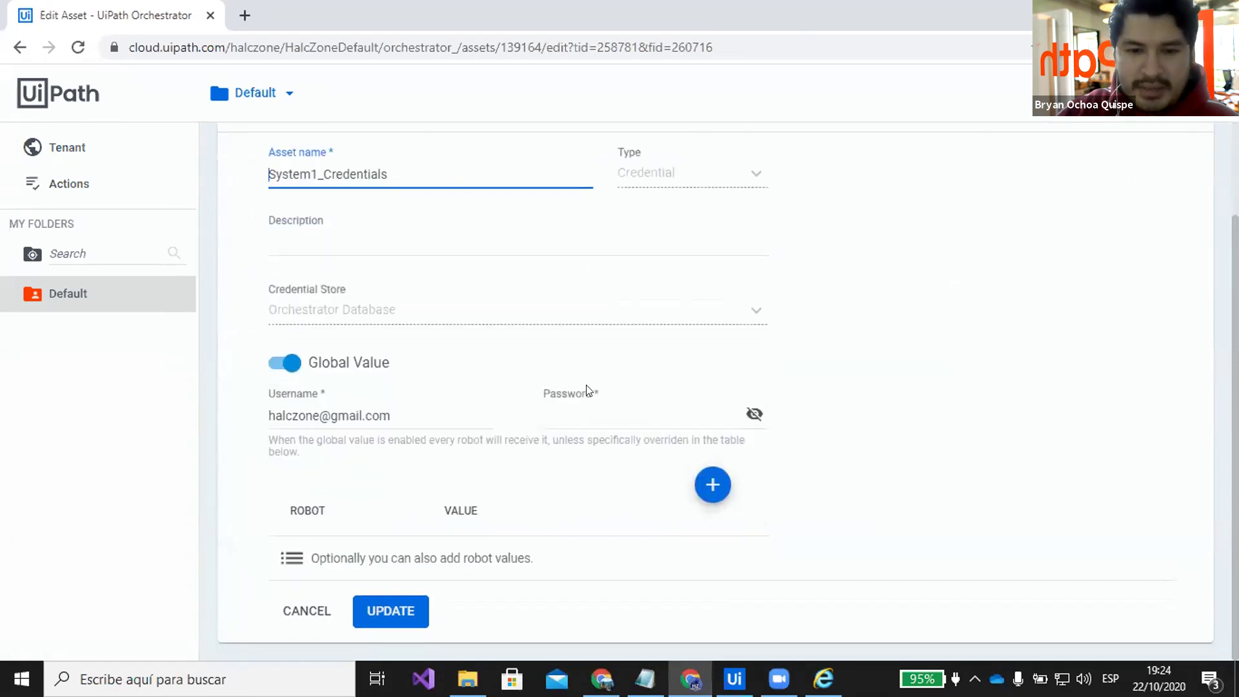
left_click(305, 611)
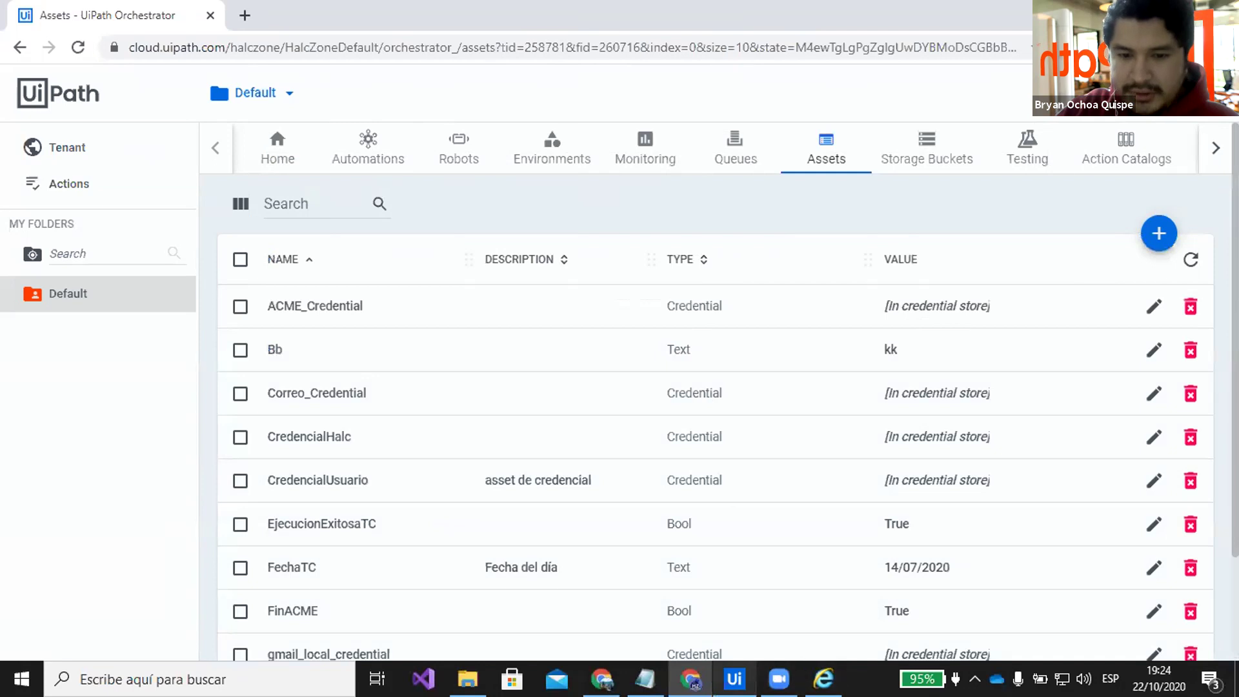
left_click(734, 678)
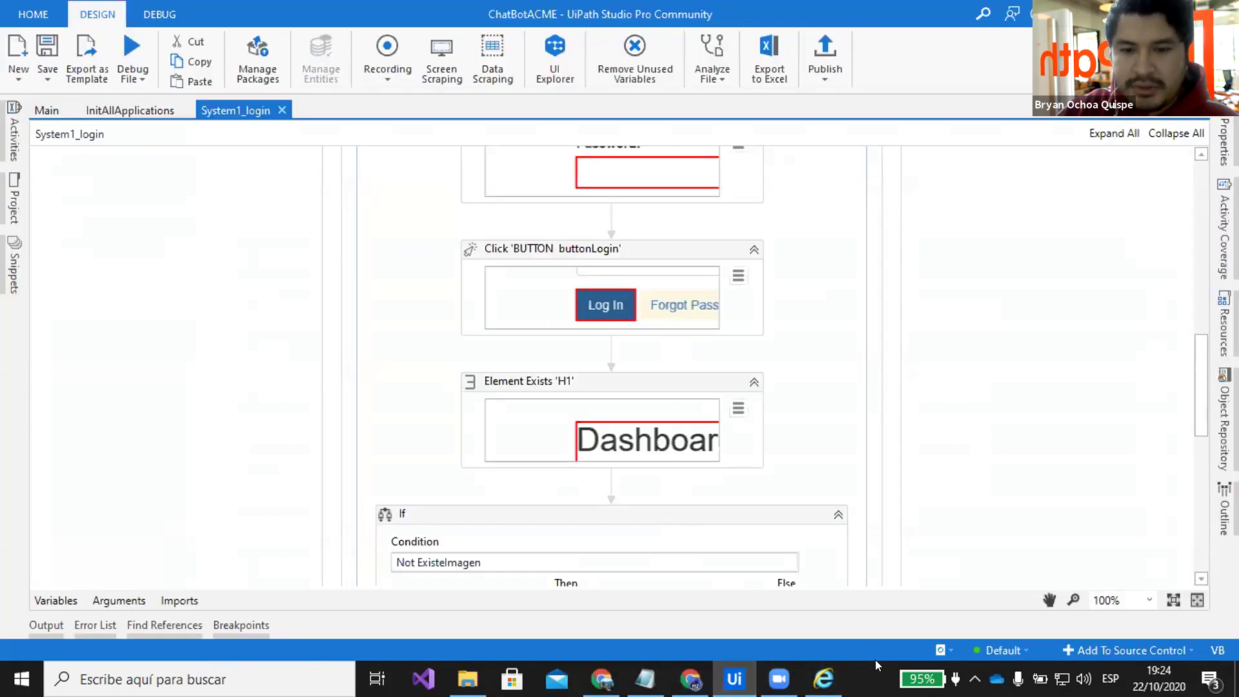
Submit the ACME login form and confirm the Dashboard welcome page loads
left_click(823, 678)
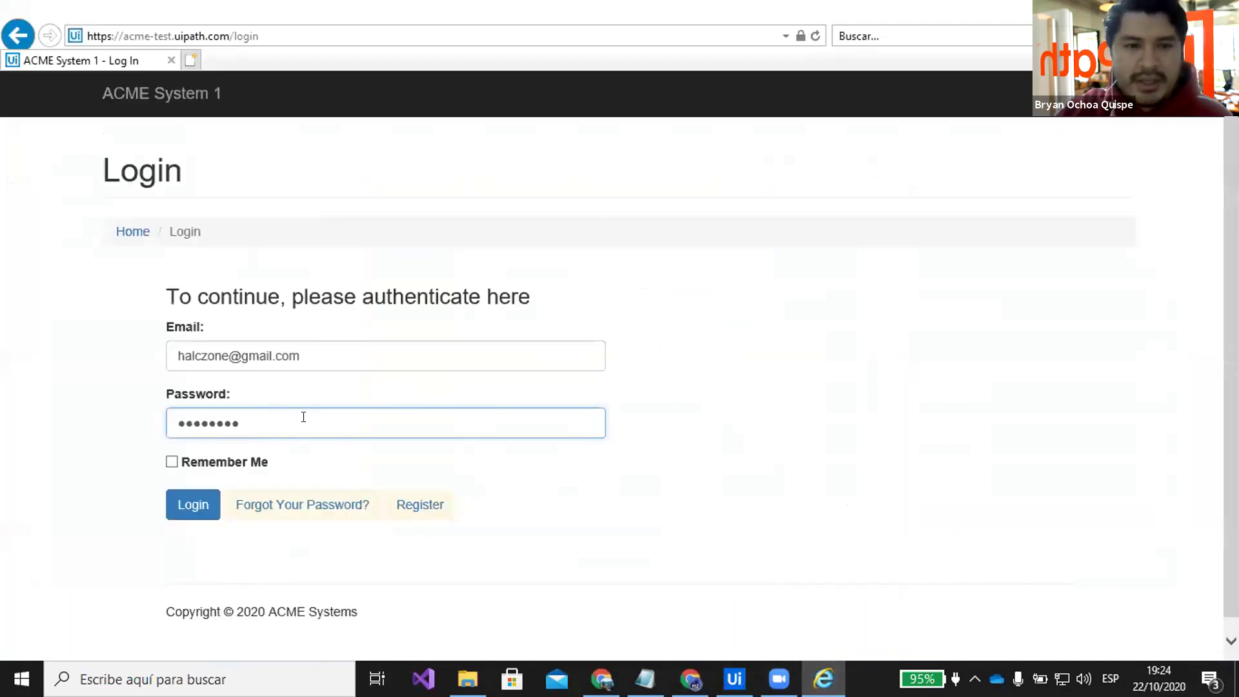
left_click(182, 504)
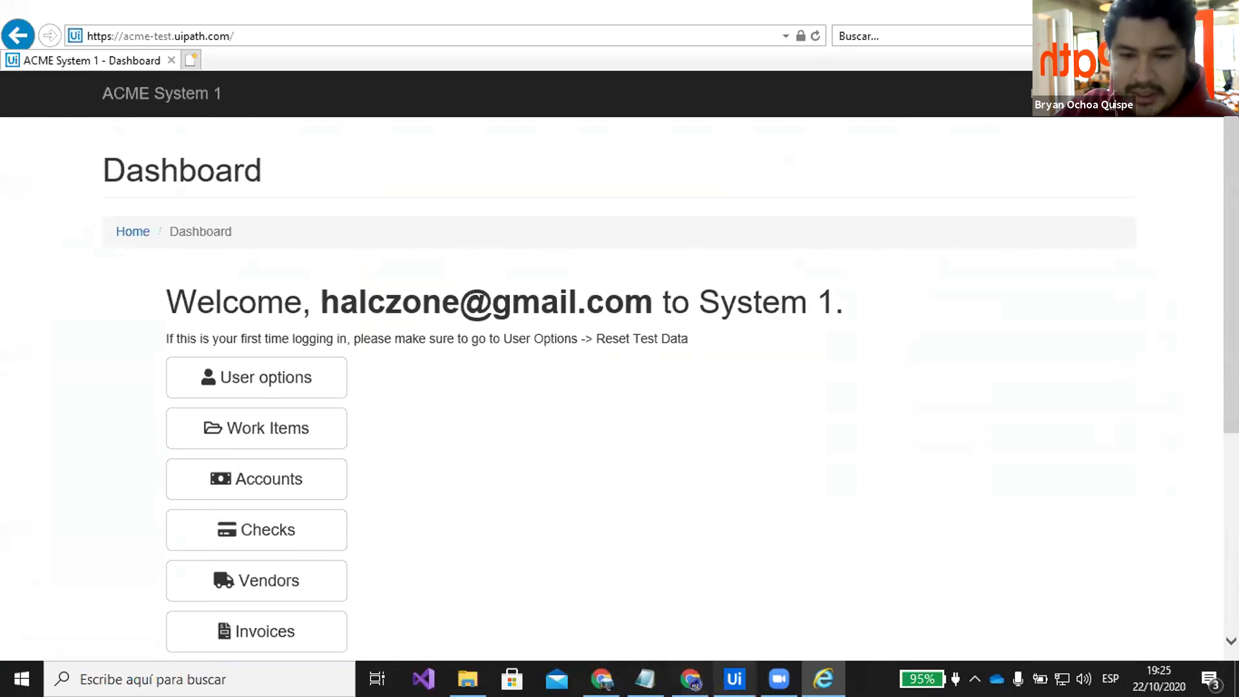
left_click(734, 678)
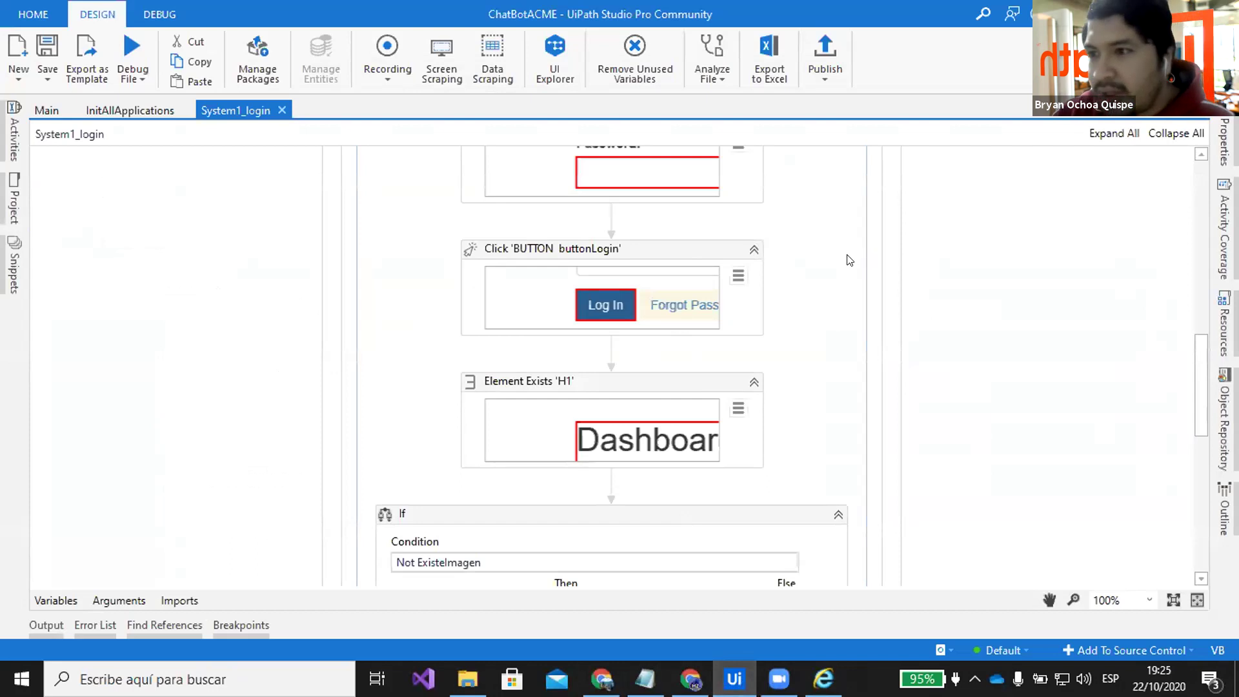
Close System1_login and open the System1_NavigateTo_WorkItem workflow, which clicks Work Items
scroll(847, 259, "down", 6)
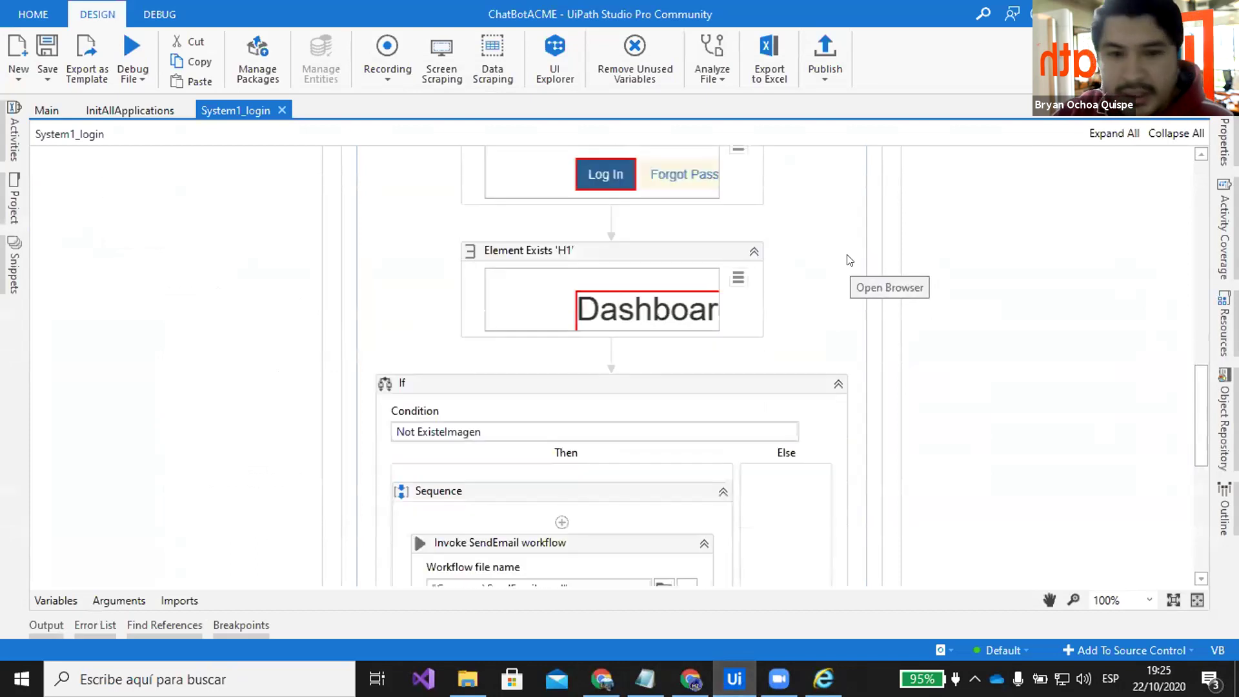
scroll(817, 280, "down", 3)
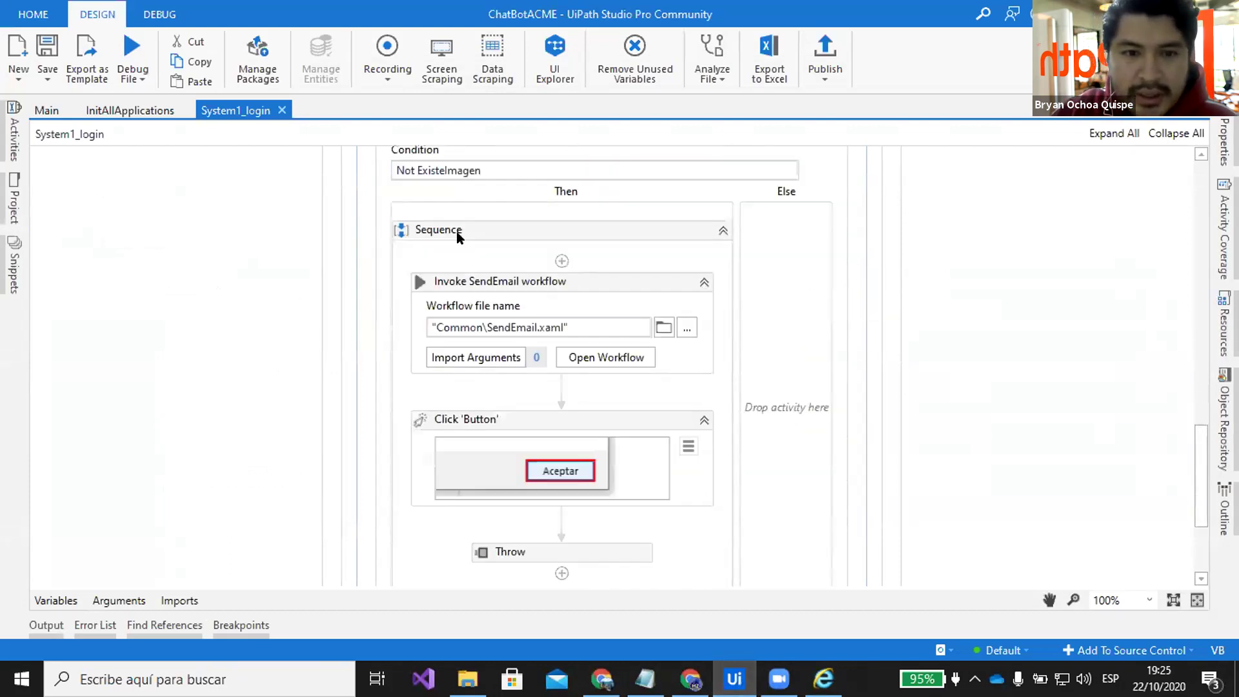
left_click(282, 110)
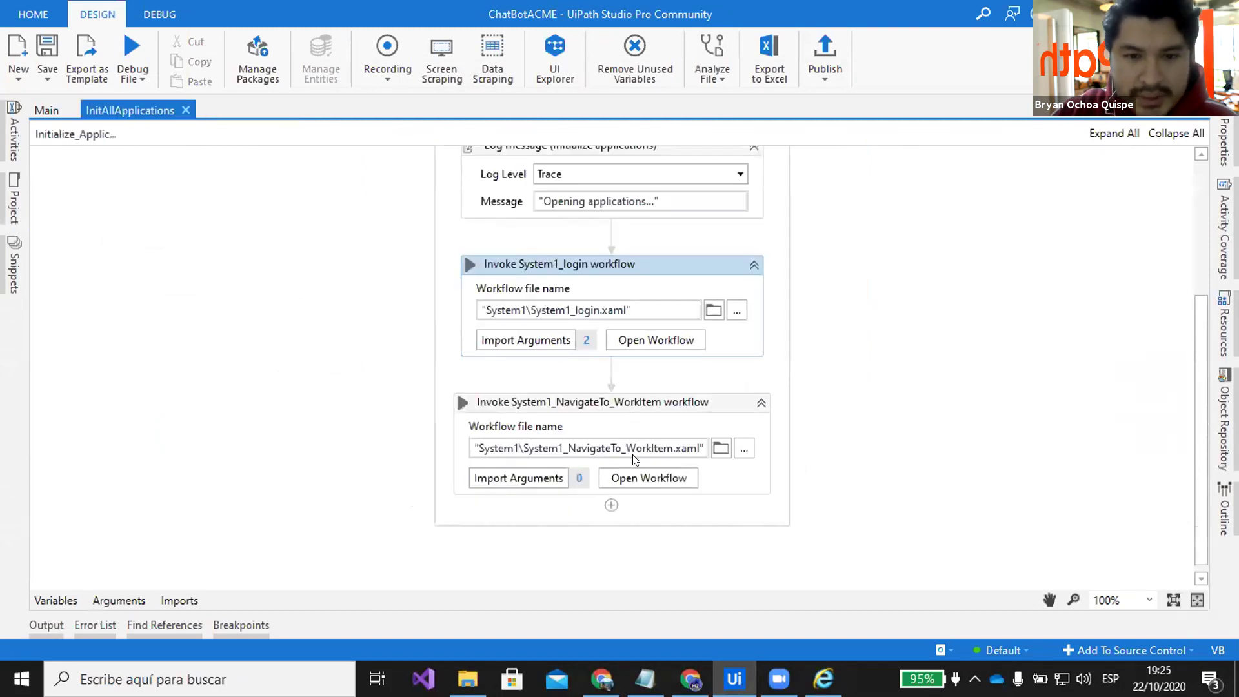
double_click(630, 397)
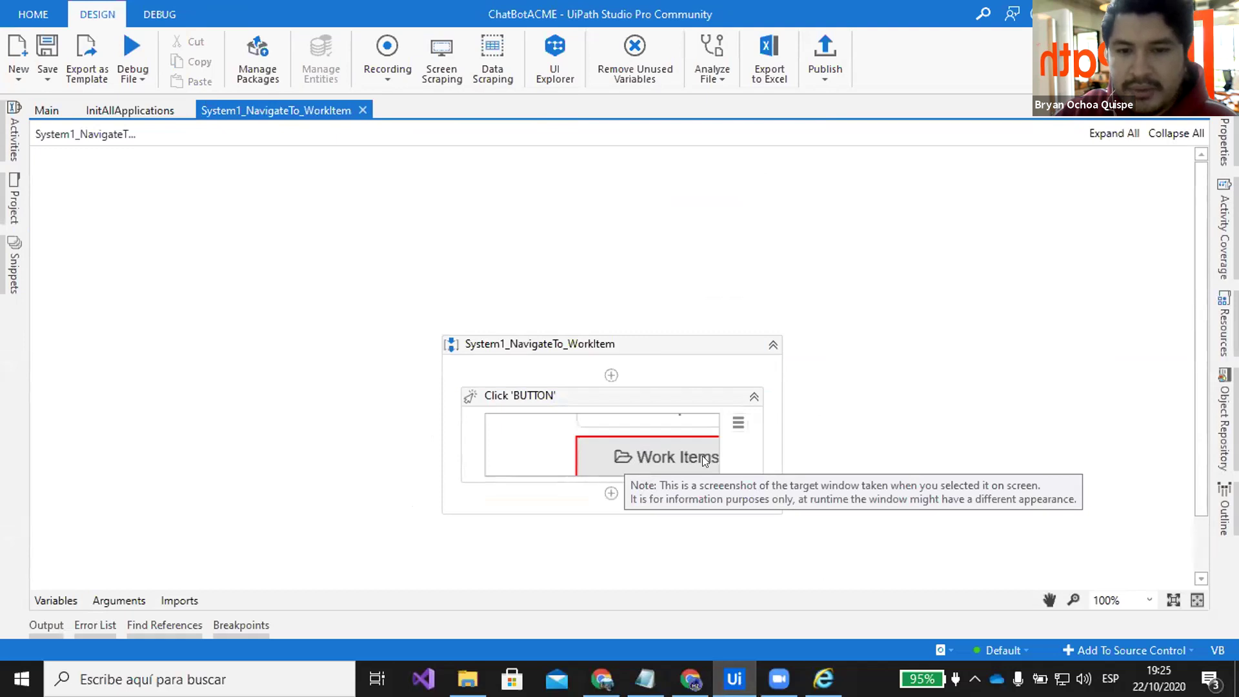
left_click(823, 679)
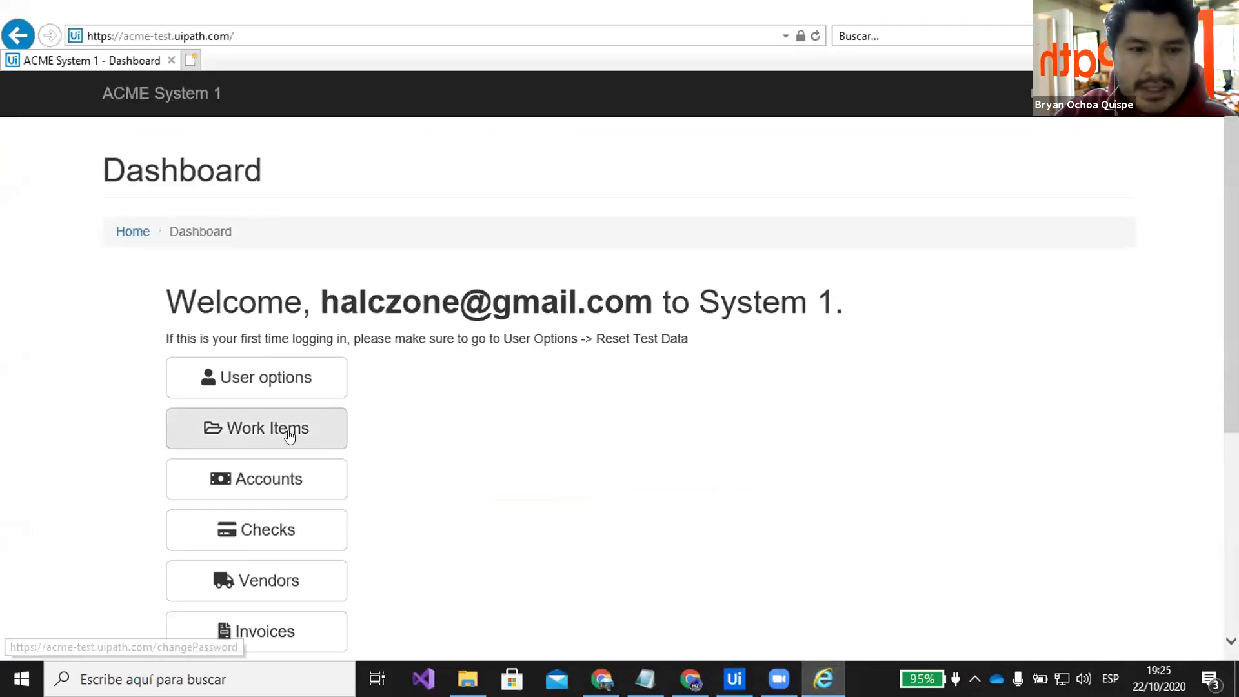
Browse ACME's Work Items list: 57735329 Completed, others such as 57735400 Open
left_click(268, 427)
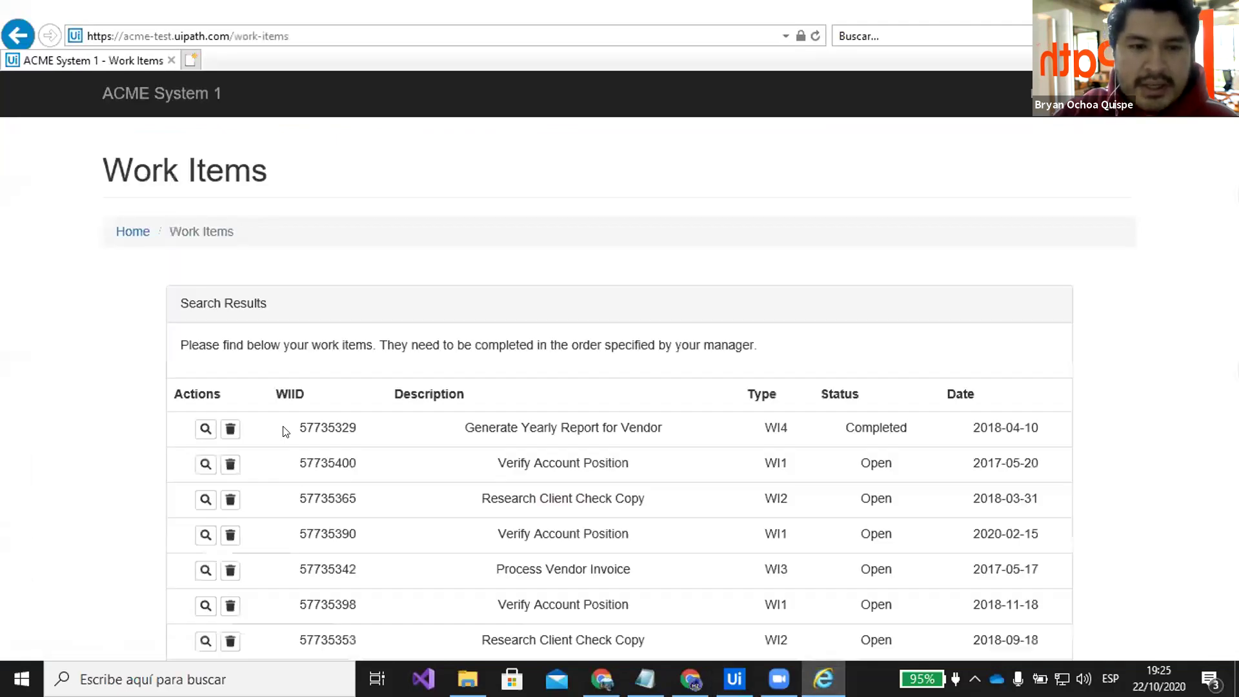
scroll(573, 289, "down", 2)
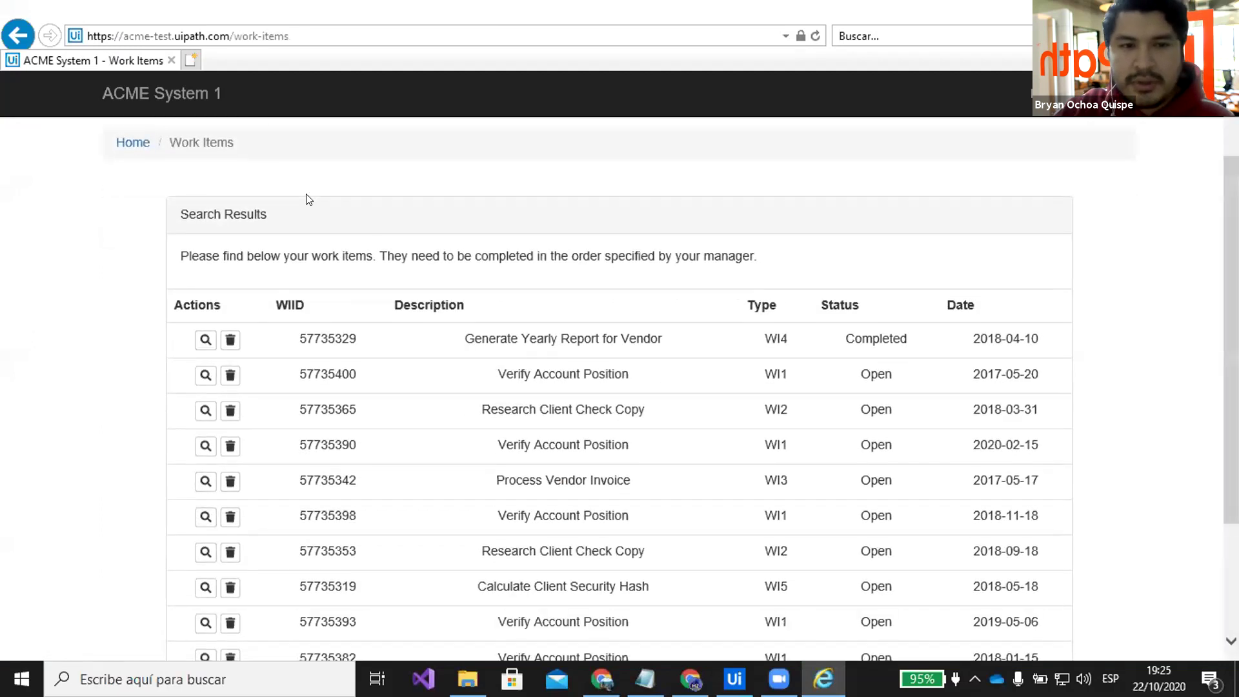
left_click(124, 143)
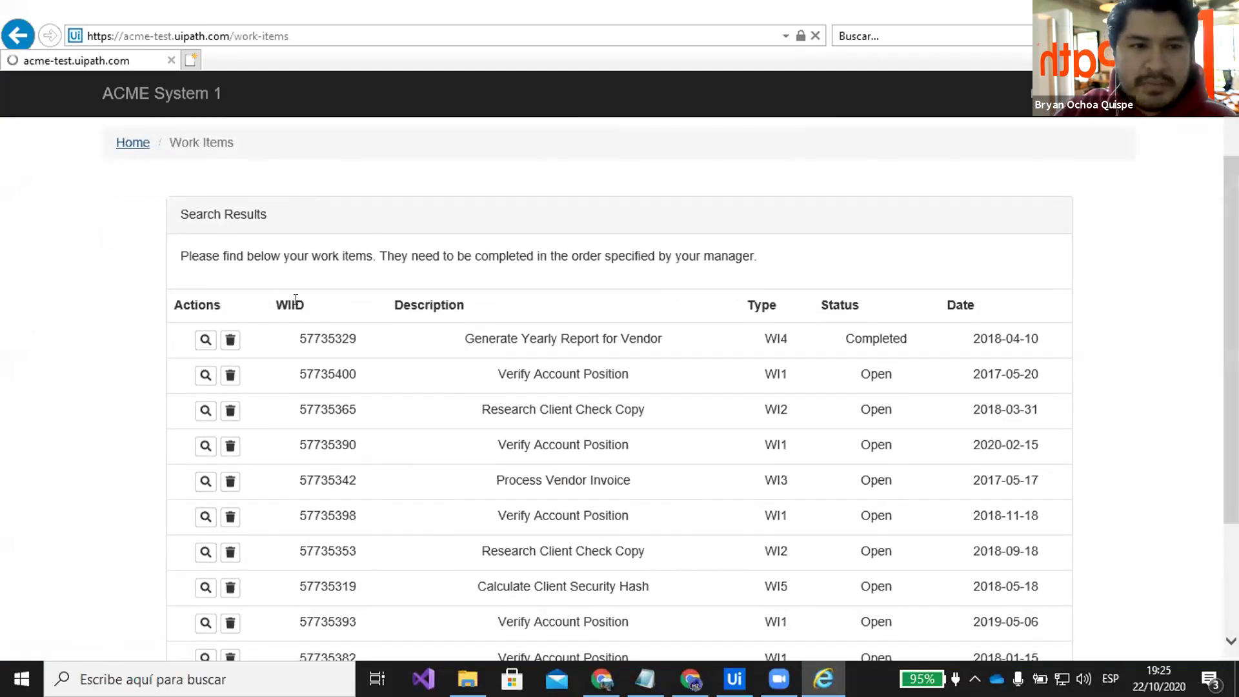
mouse_move(378, 360)
scroll(342, 359, "down", 2)
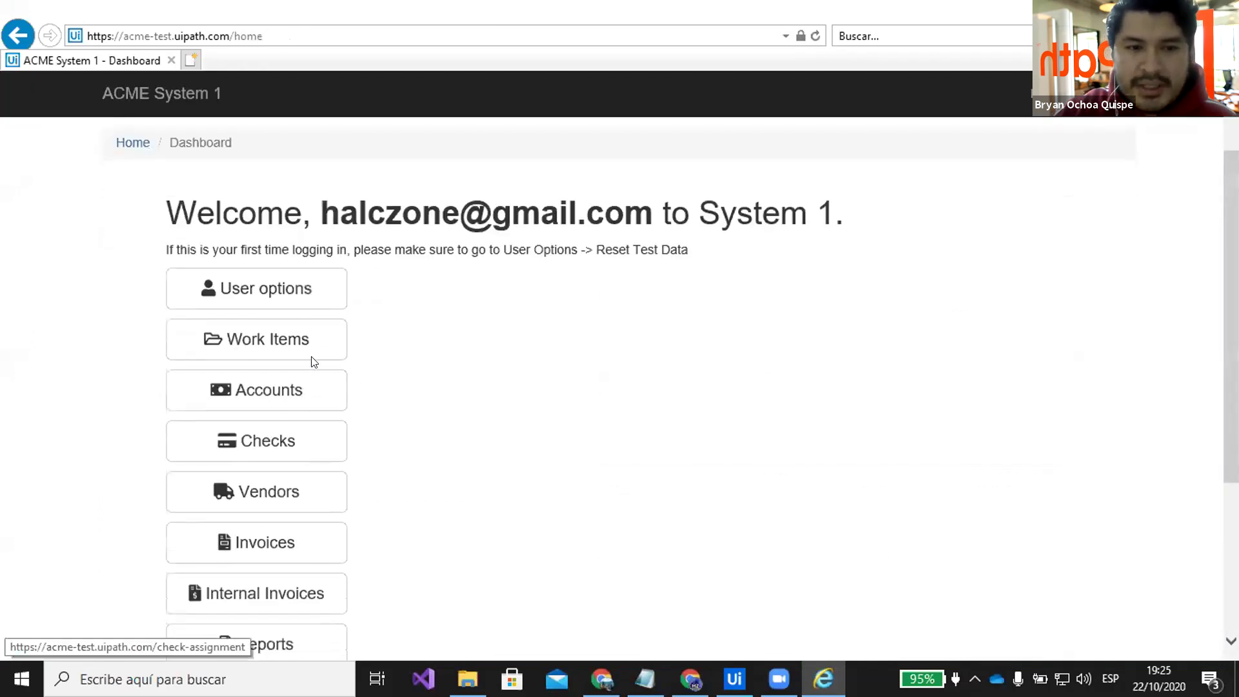
left_click(266, 344)
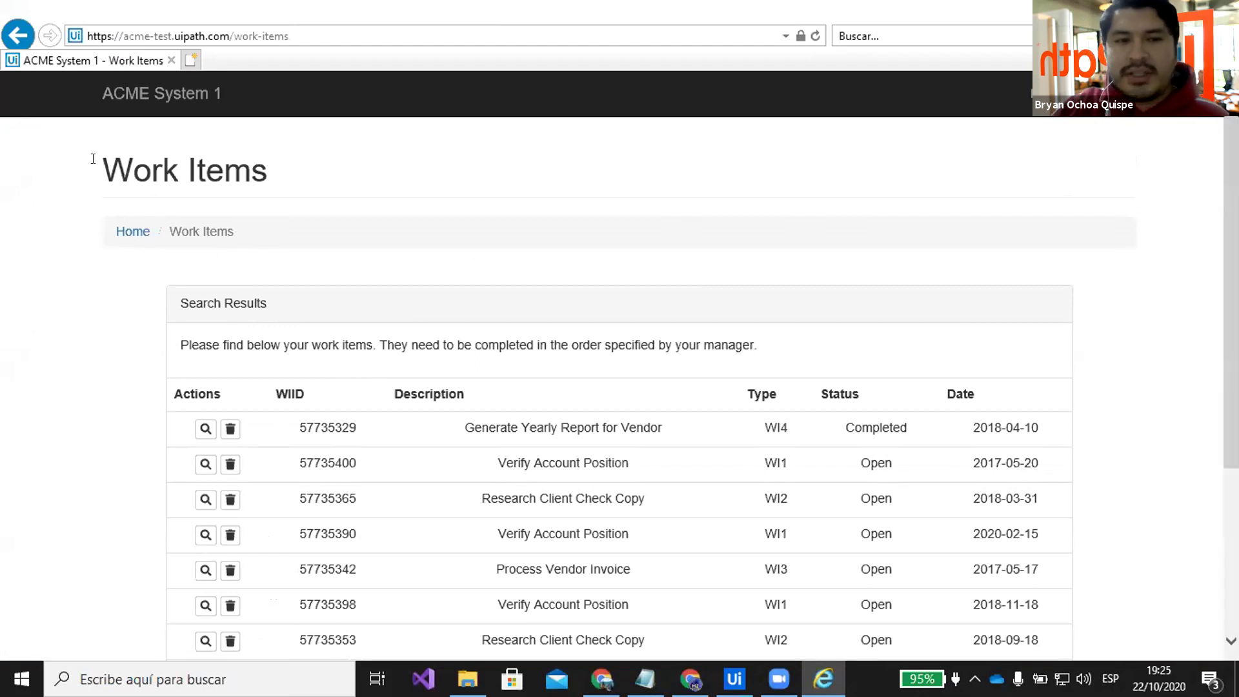
scroll(1097, 219, "down", 4)
scroll(1097, 342, "up", 4)
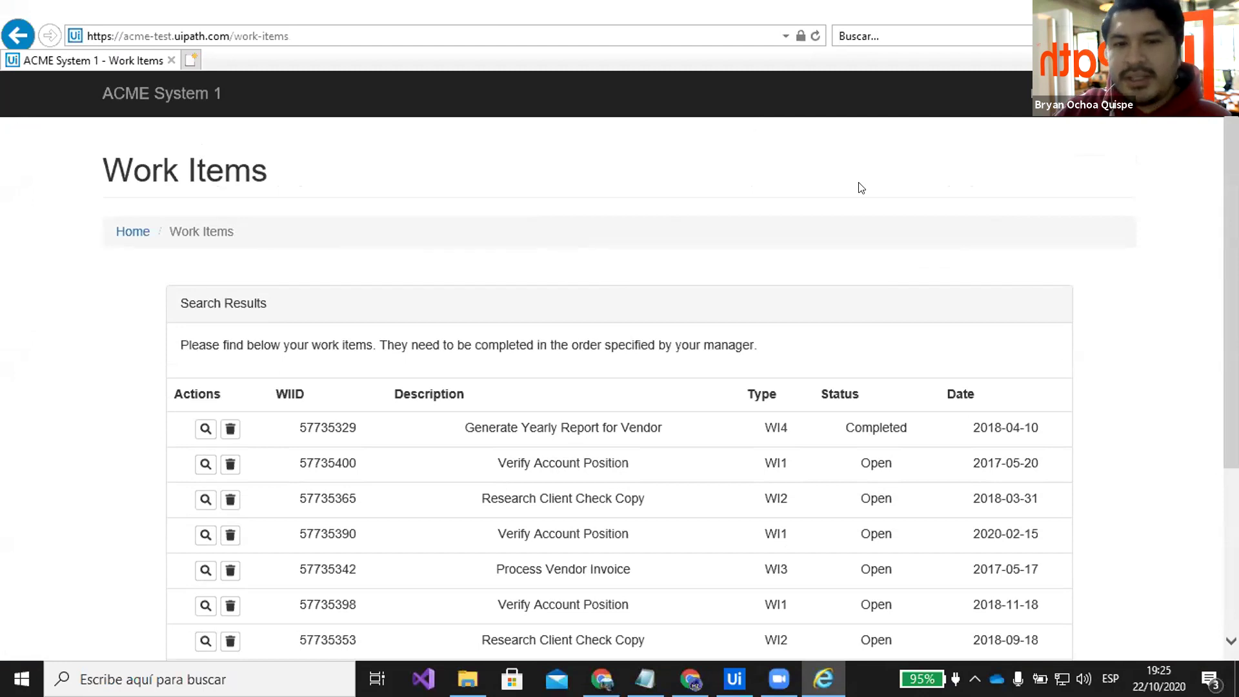
scroll(839, 193, "down", 1)
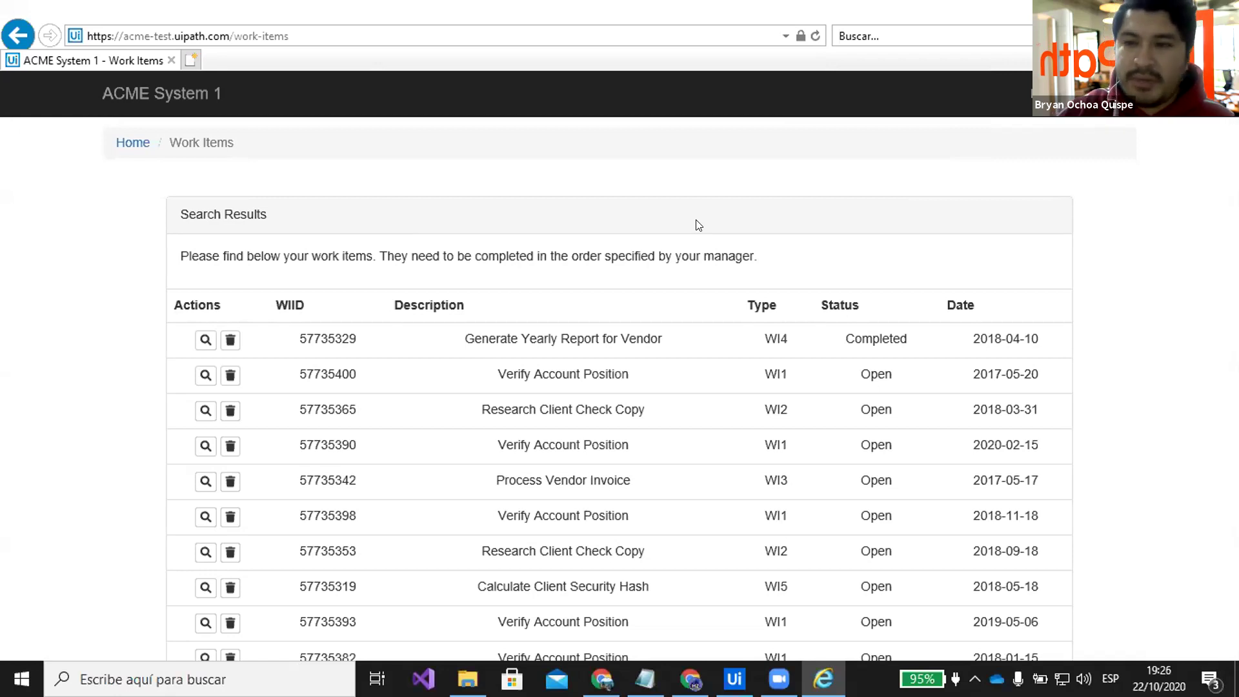
left_click(734, 678)
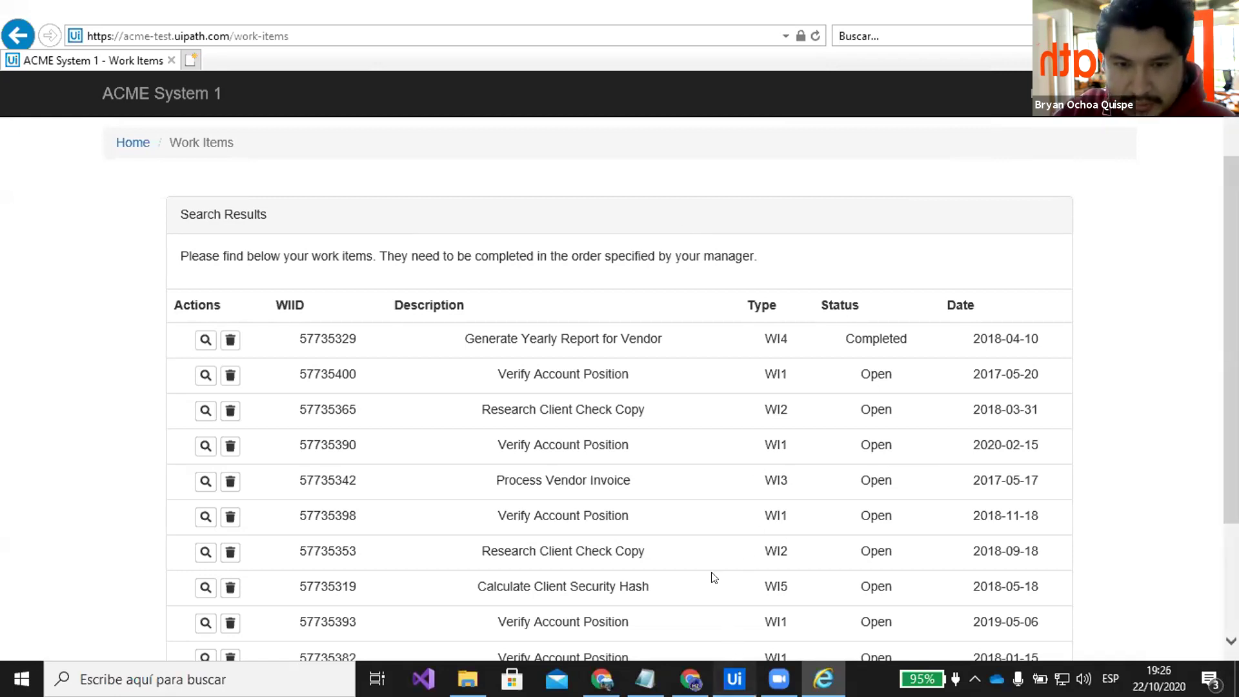
Close System1_NavigateTo_WorkItem and review Main's Initialization state sequence
left_click(363, 110)
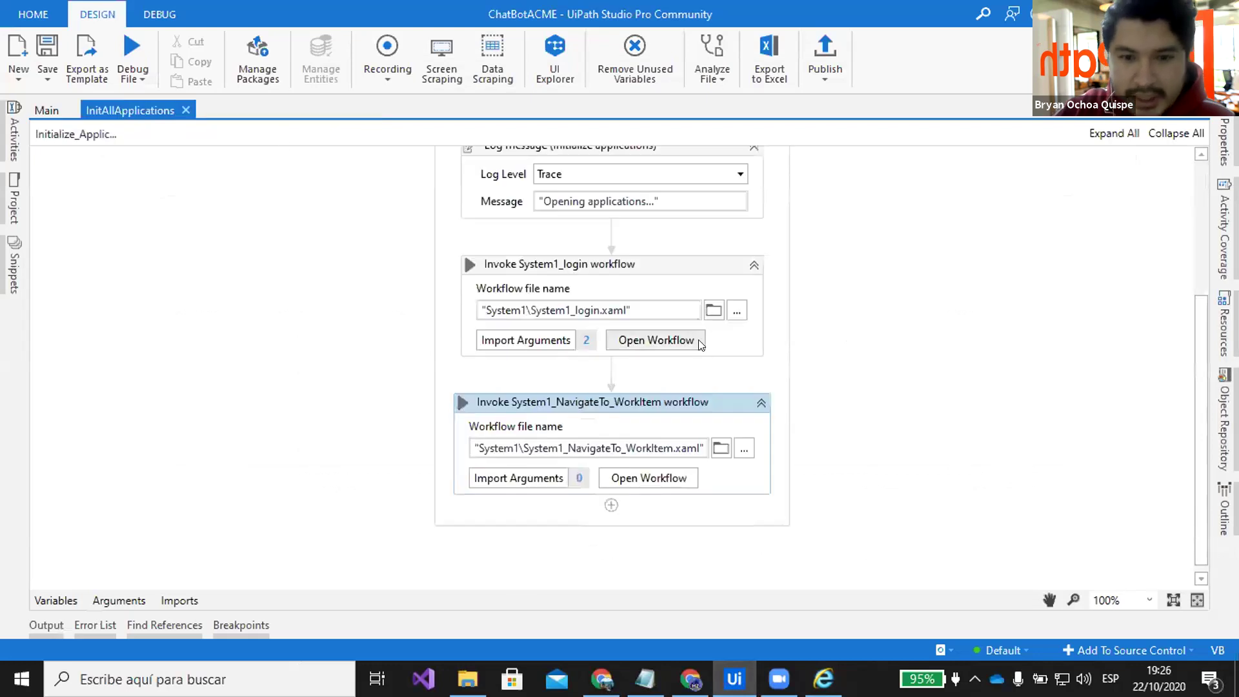
left_click(46, 111)
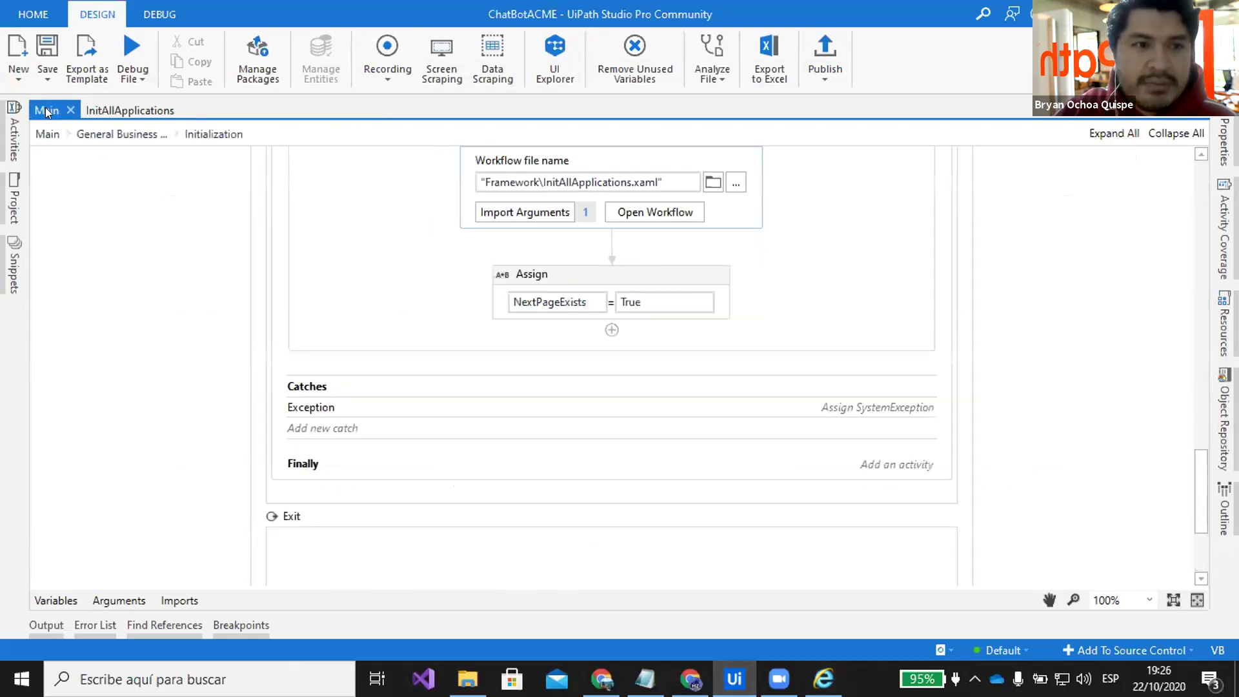
left_click(111, 134)
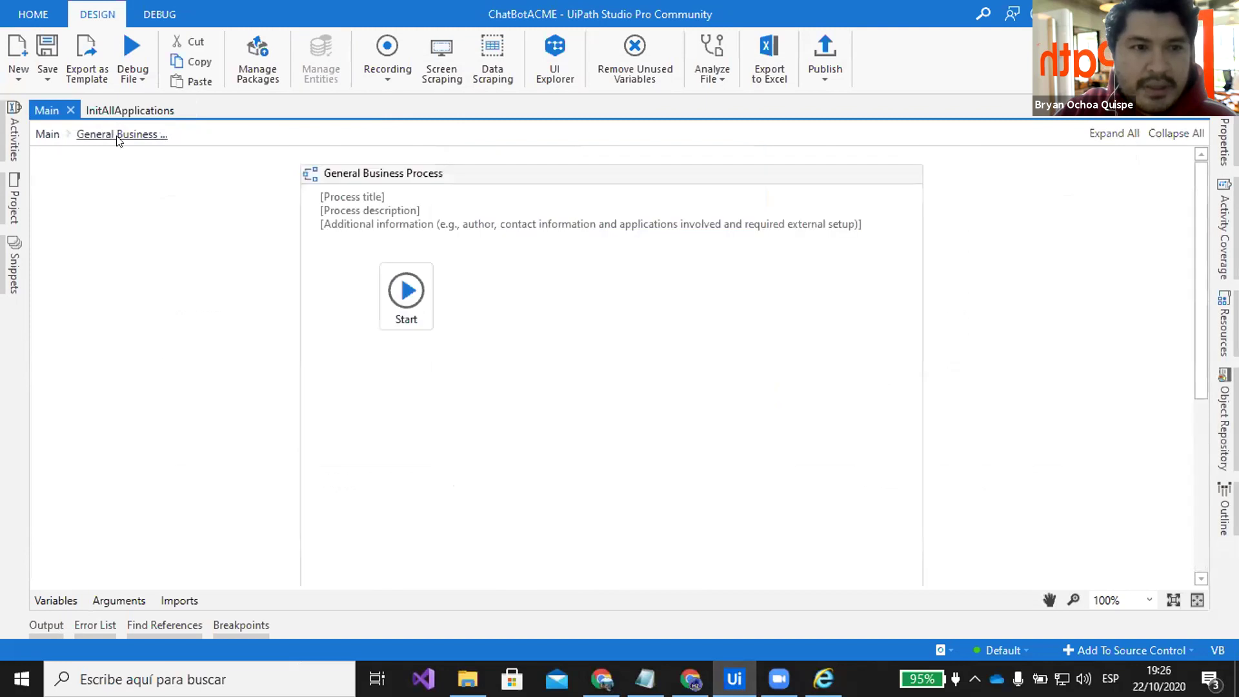
double_click(598, 324)
scroll(724, 321, "down", 15)
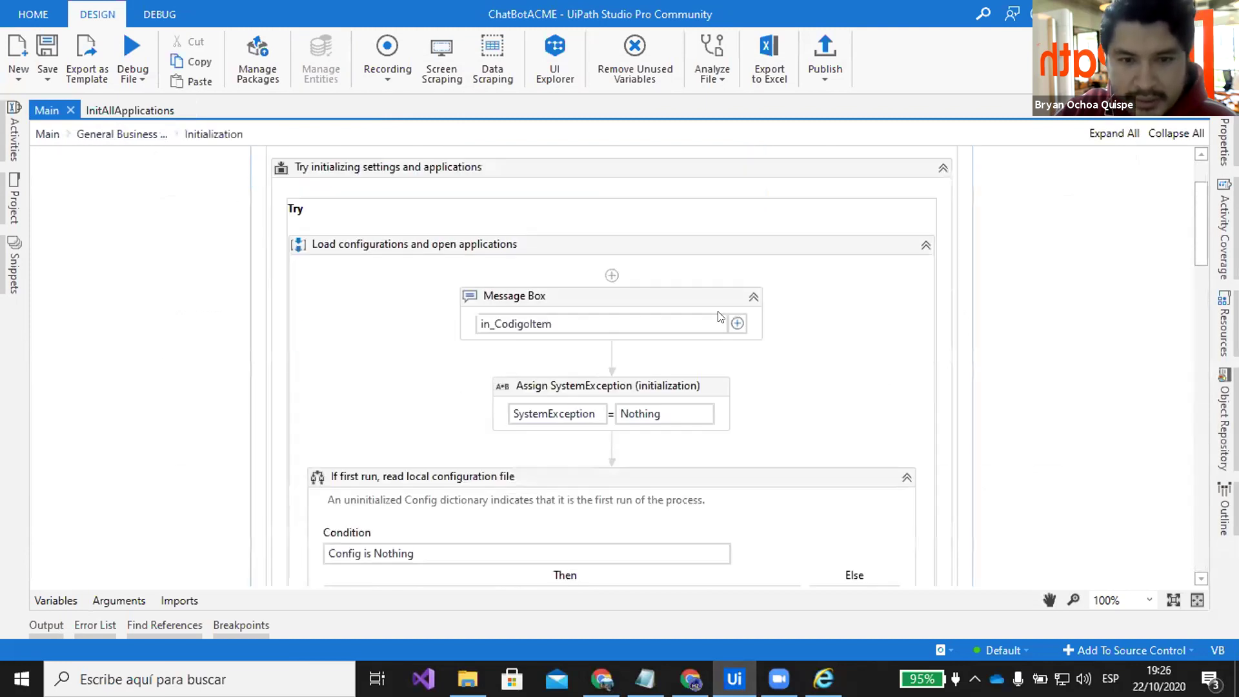
scroll(759, 315, "down", 15)
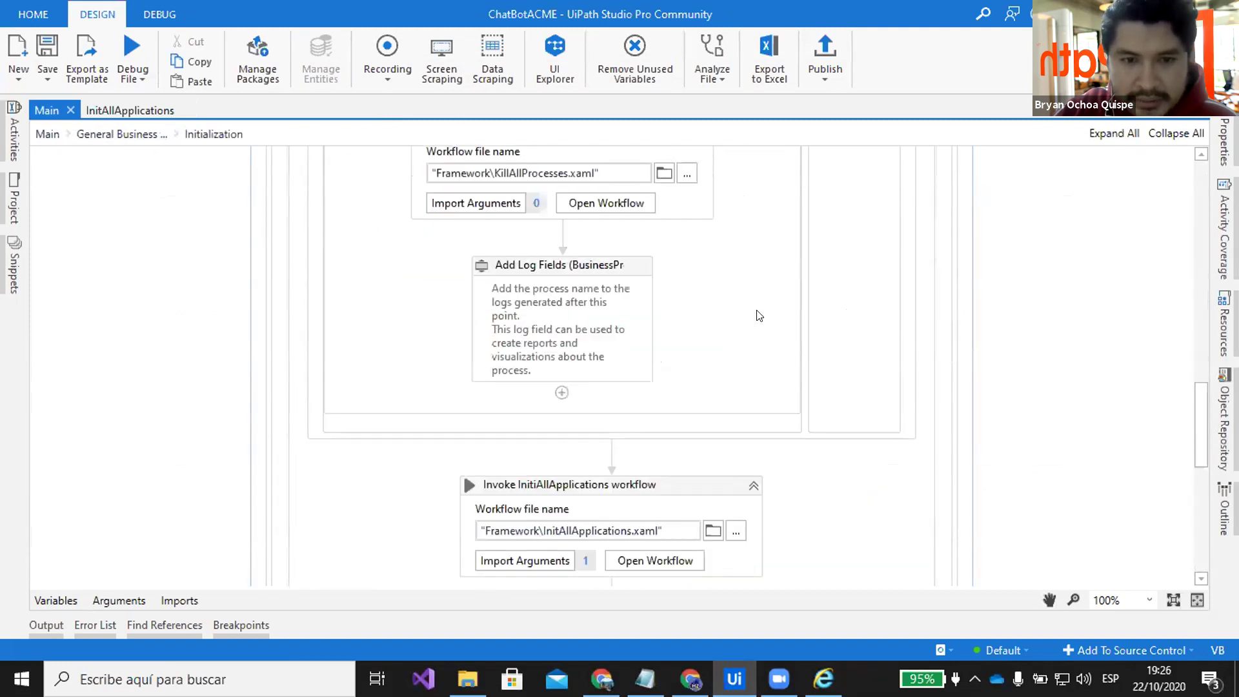
scroll(510, 242, "up", 3)
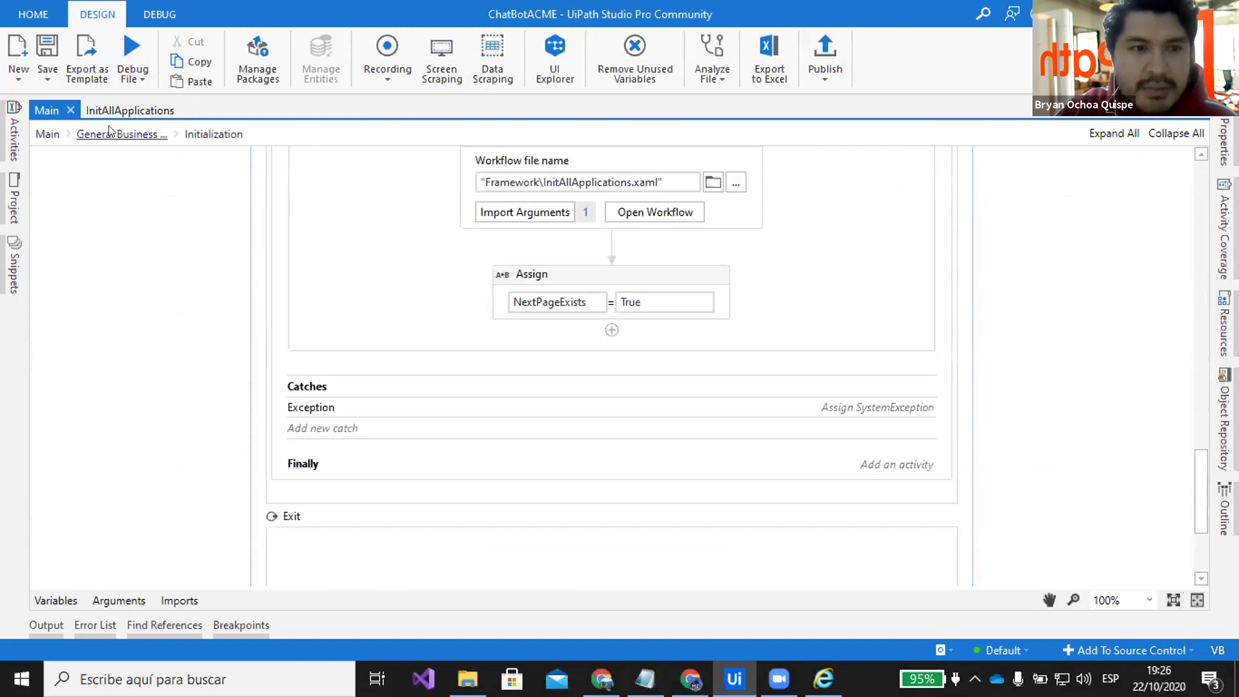
left_click(48, 134)
Open the Get Transaction Data state, whose Else branch invokes Framework\GetTransactionData.xaml
scroll(823, 357, "down", 5)
scroll(823, 357, "down", 3)
left_click(671, 315)
double_click(671, 314)
scroll(825, 339, "down", 9)
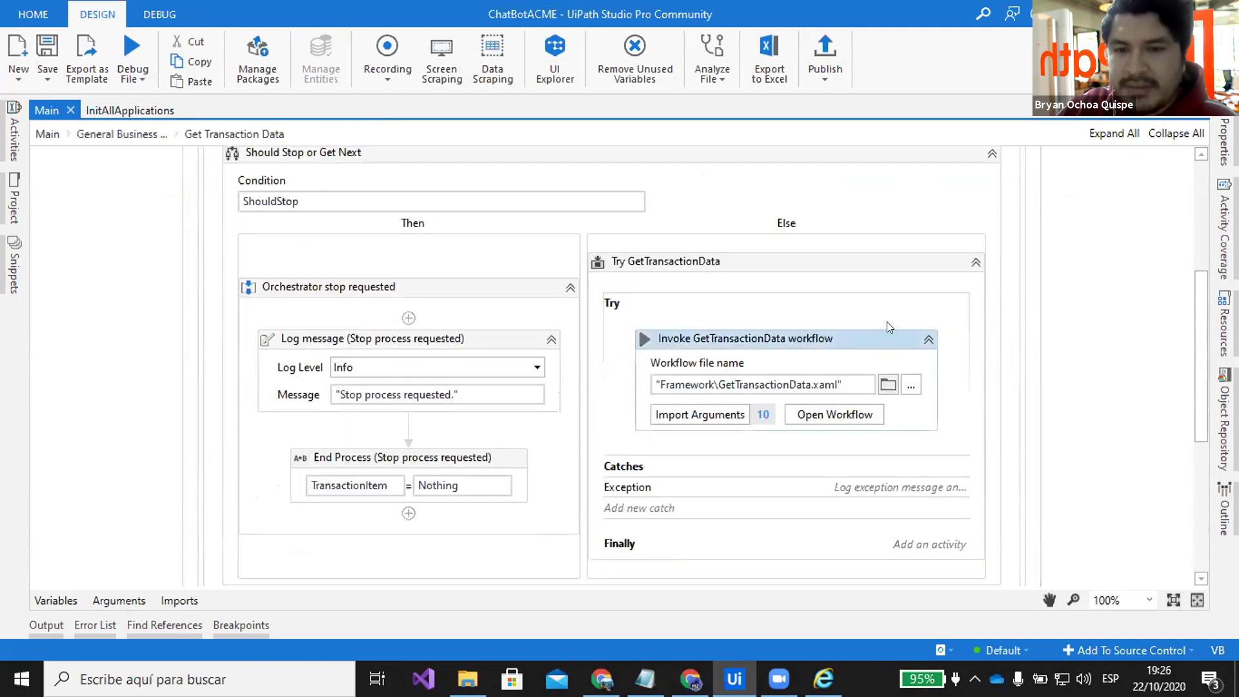
Scroll through GetTransactionData and compare it with the ACME Work Items pager
scroll(864, 335, "down", 5)
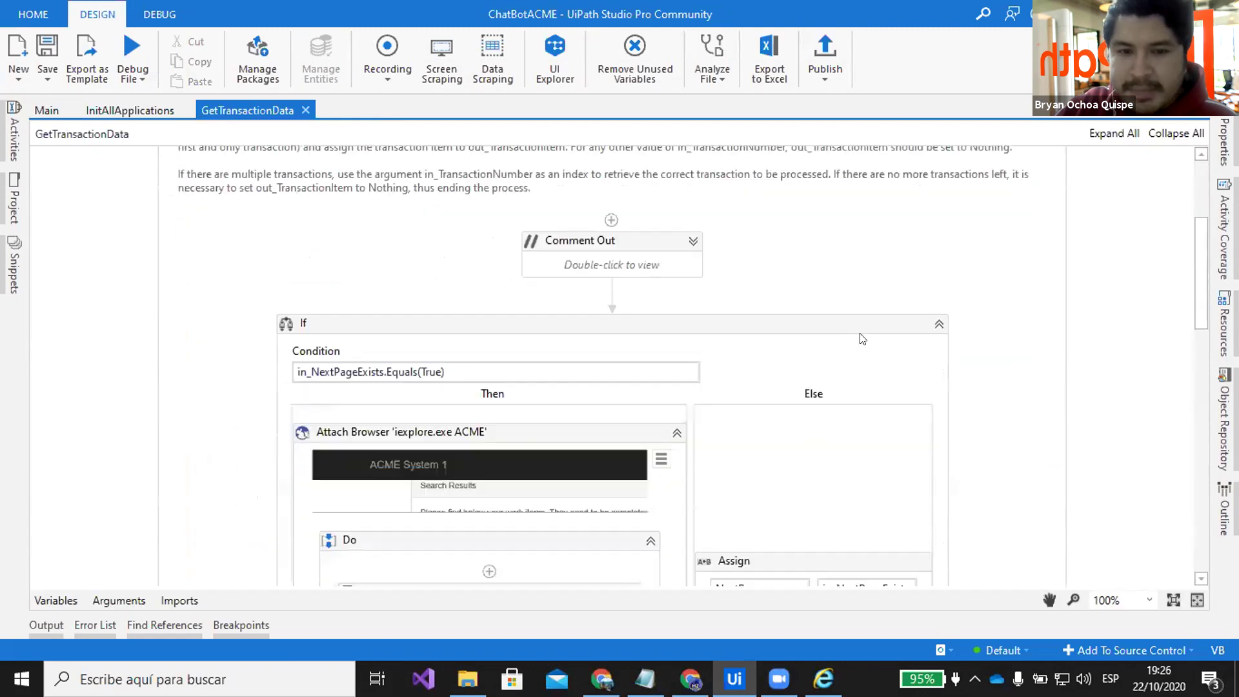
scroll(849, 340, "down", 3)
scroll(787, 352, "down", 6)
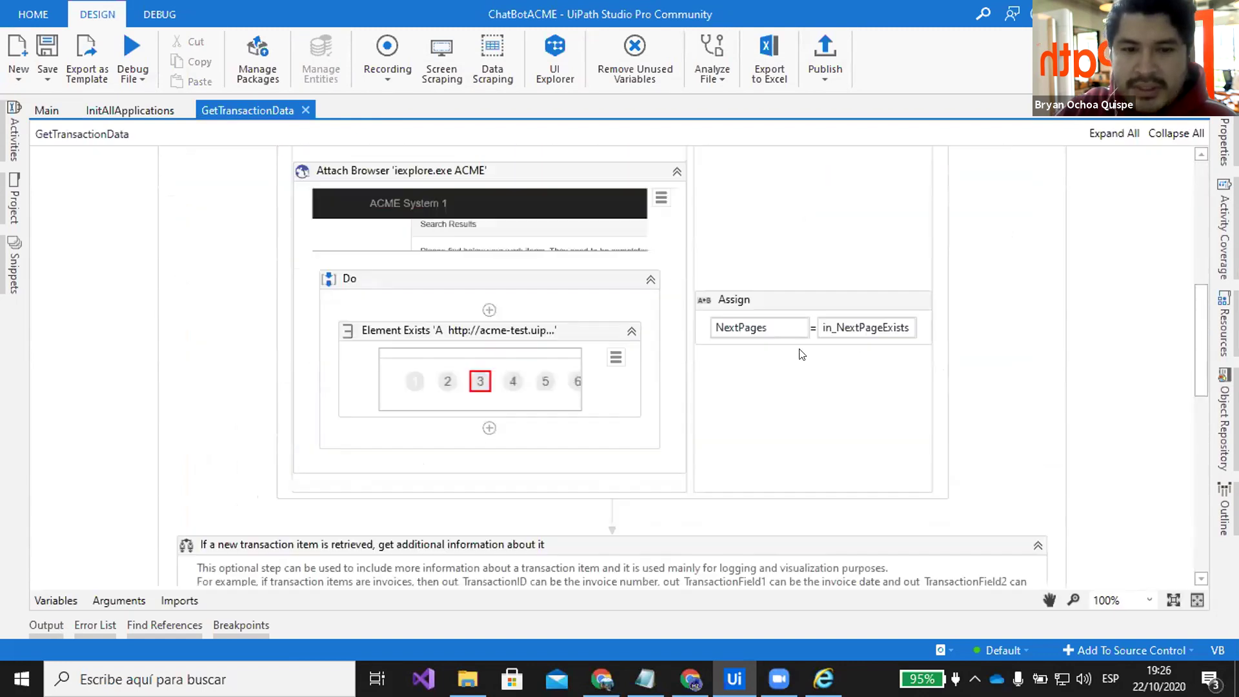
scroll(747, 382, "down", 1)
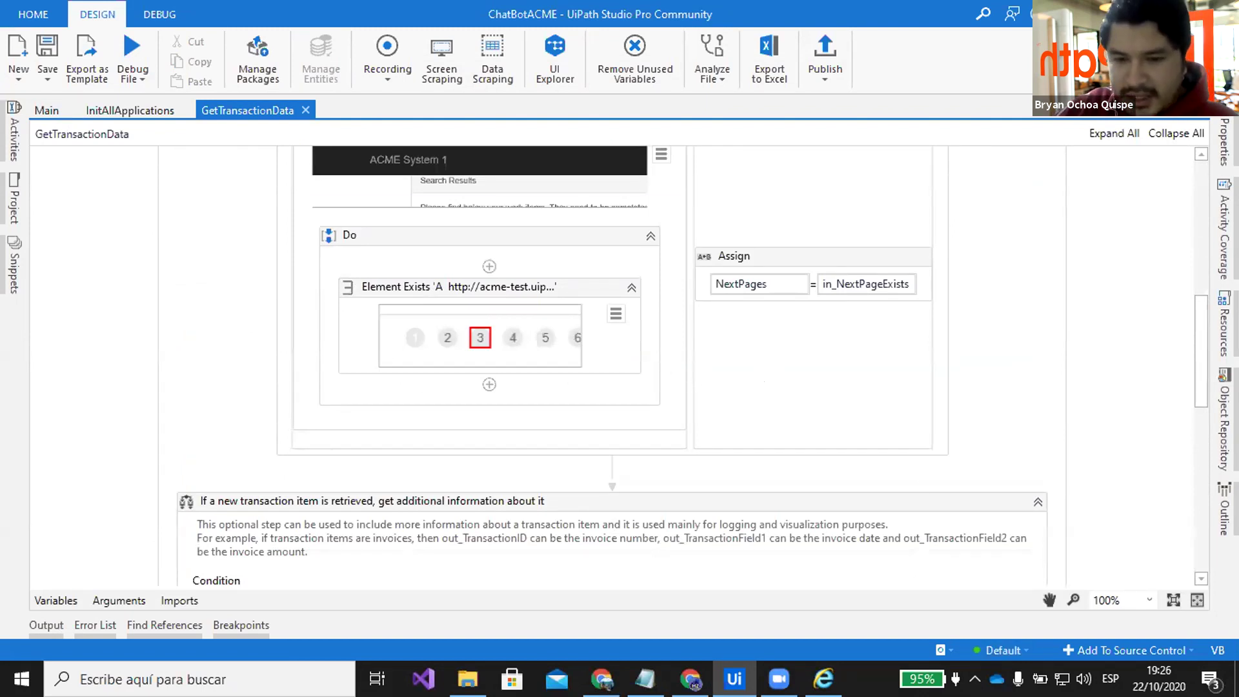
left_click(823, 678)
scroll(709, 420, "down", 3)
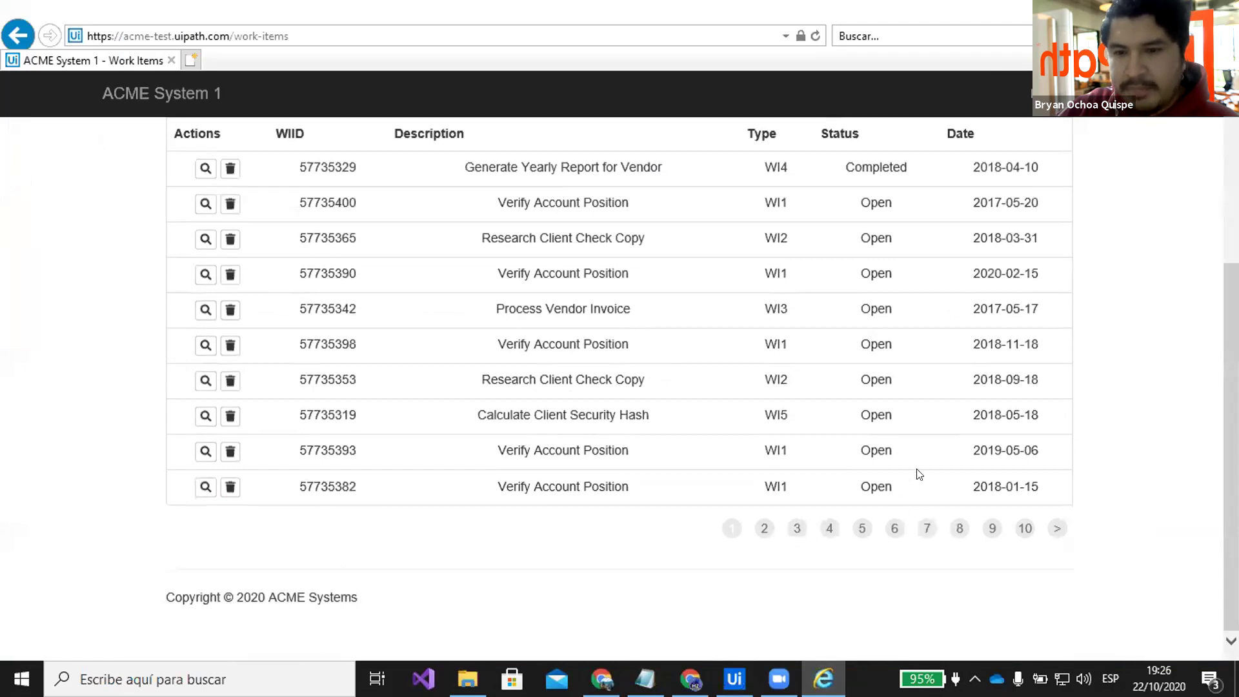
scroll(916, 452, "up", 3)
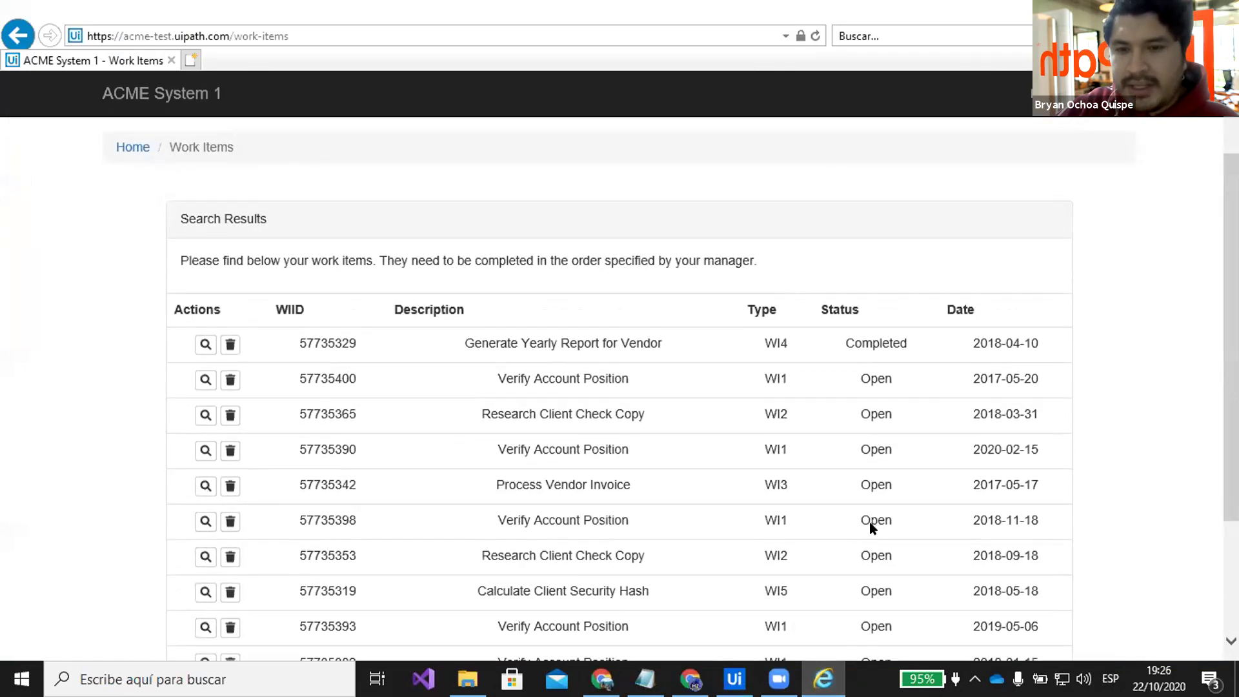
scroll(871, 526, "down", 3)
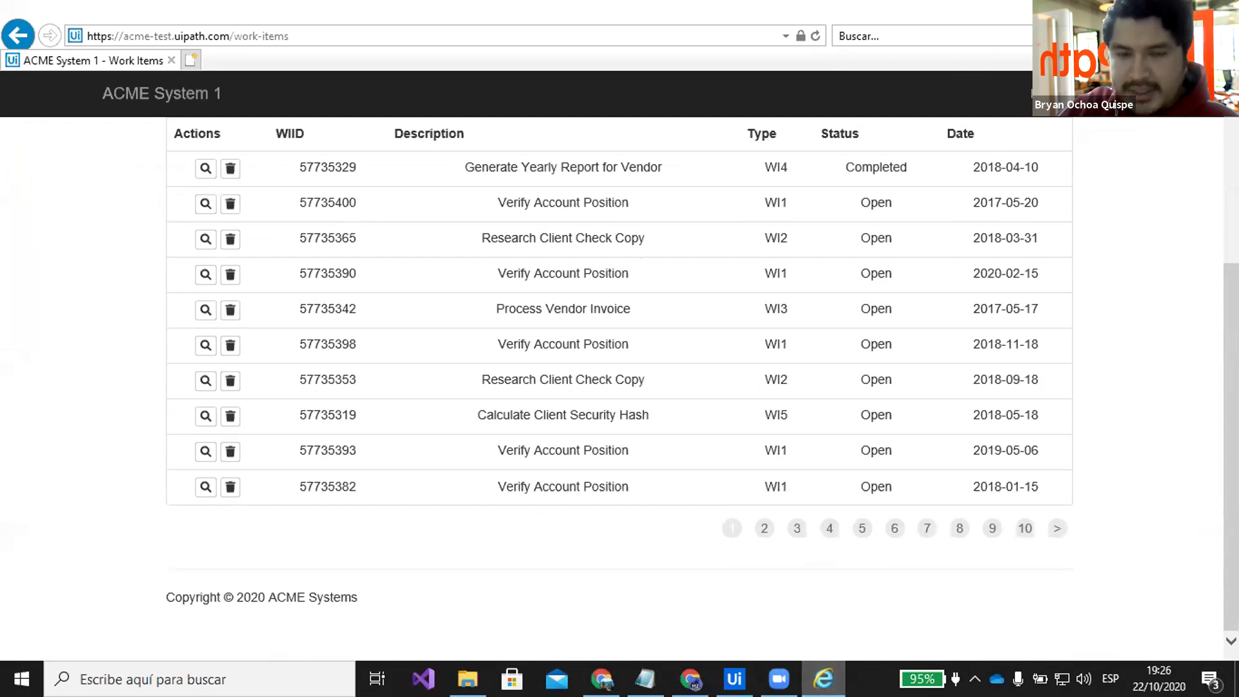
key("alt+Tab")
Inspect the not-found message and result-code Assign activities, then close GetTransactionData
scroll(841, 331, "down", 1)
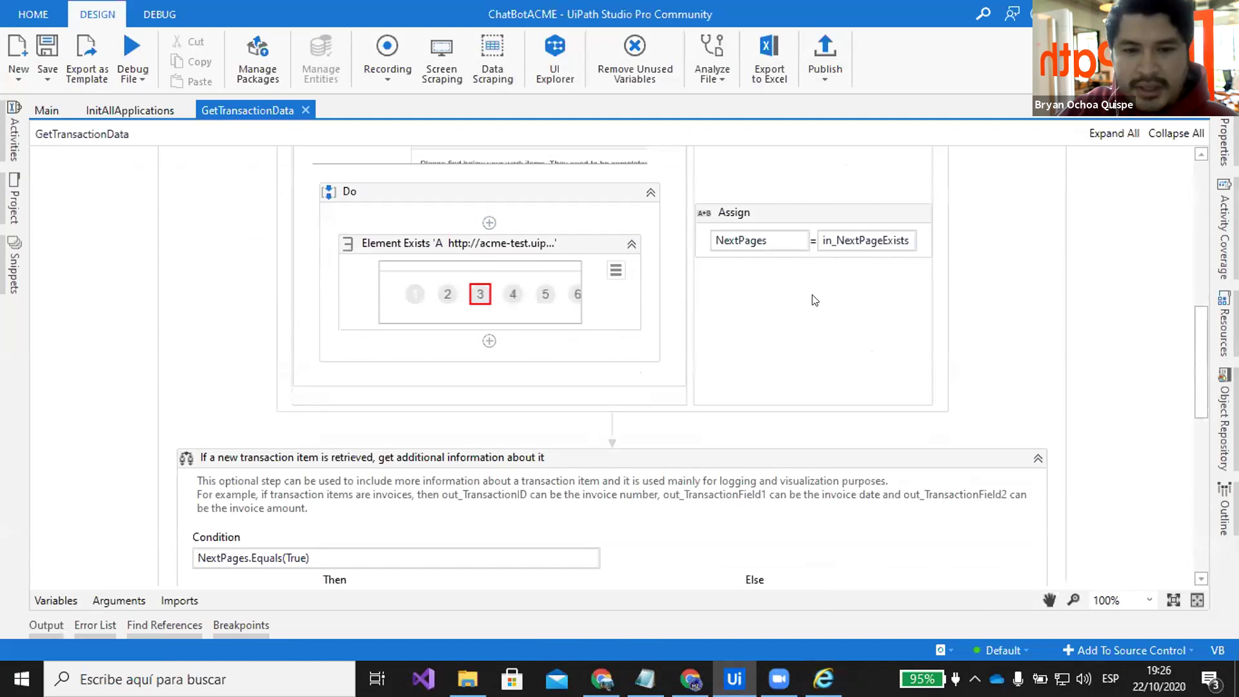
scroll(860, 298, "down", 8)
scroll(904, 313, "down", 6)
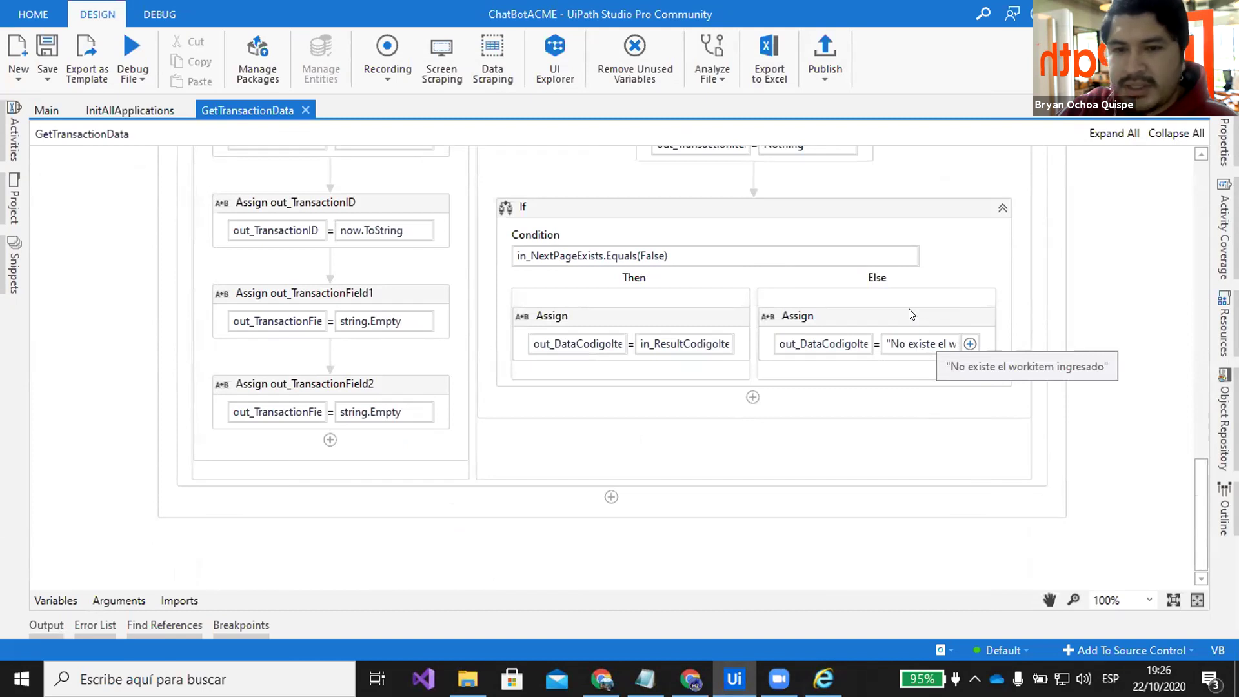
left_click(910, 315)
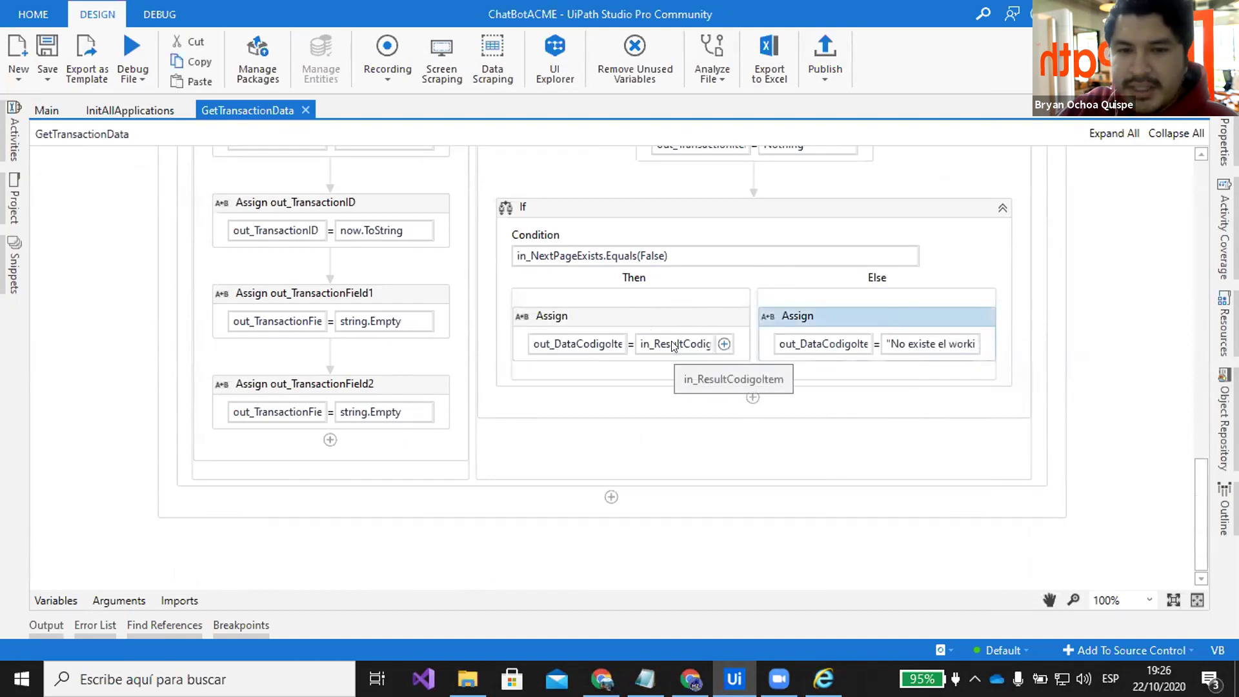
left_click(661, 314)
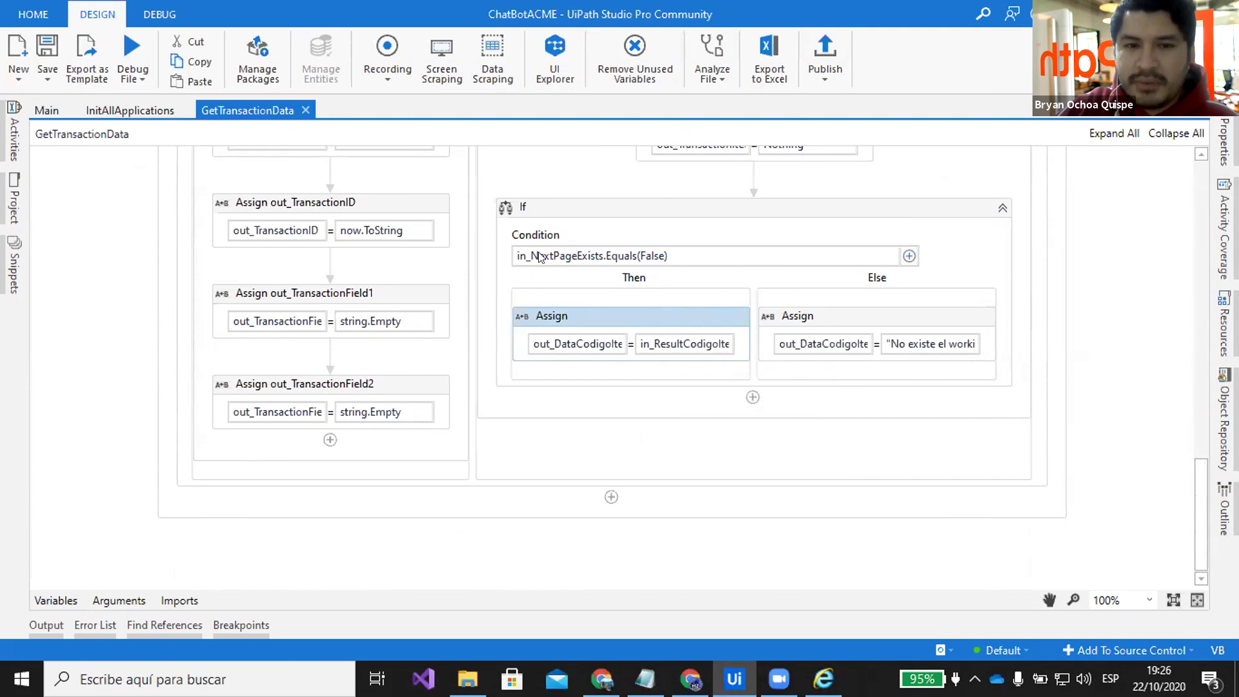
left_click(306, 113)
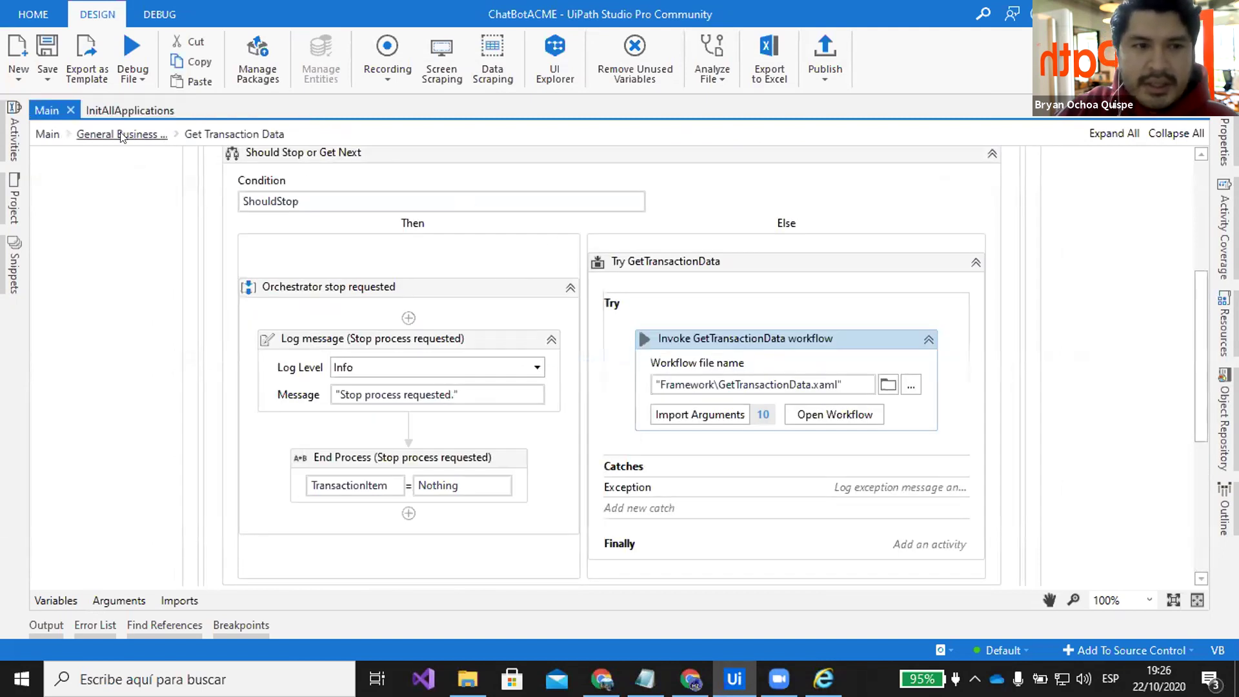
Drill from the General Business Process flowchart into Process Transaction and open the invoked Process workflow
left_click(120, 136)
scroll(641, 464, "down", 5)
double_click(641, 464)
scroll(741, 339, "down", 3)
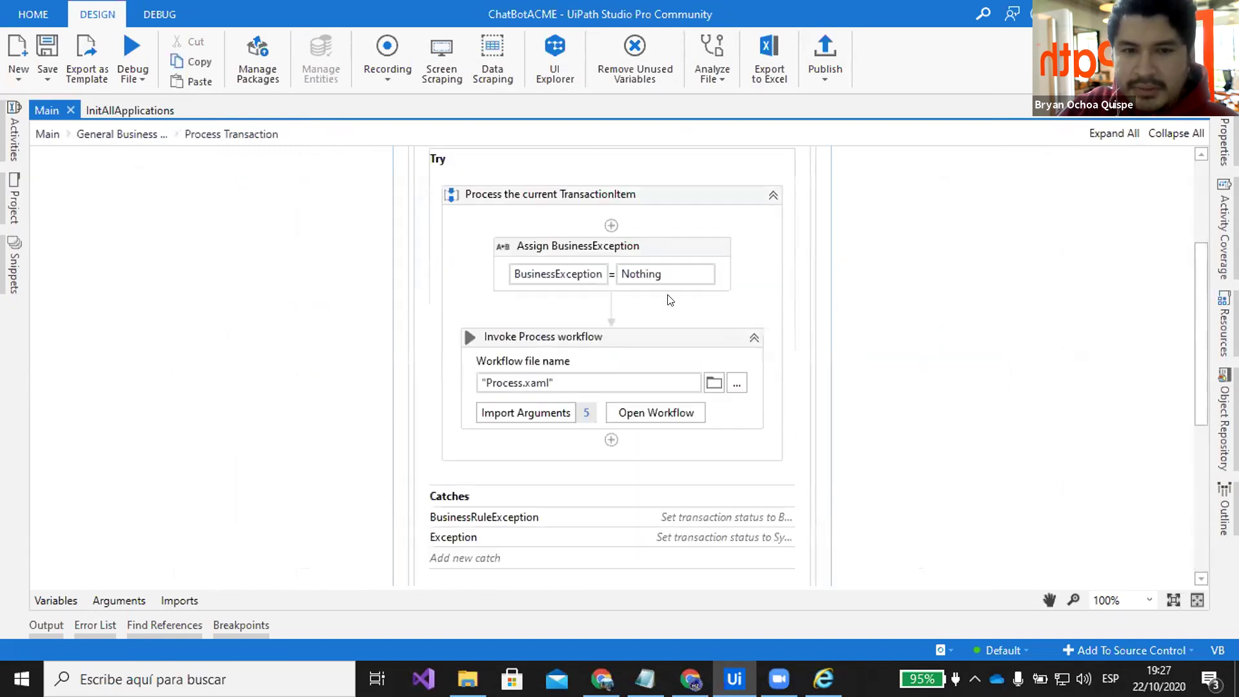
scroll(669, 300, "down", 2)
left_click(716, 326)
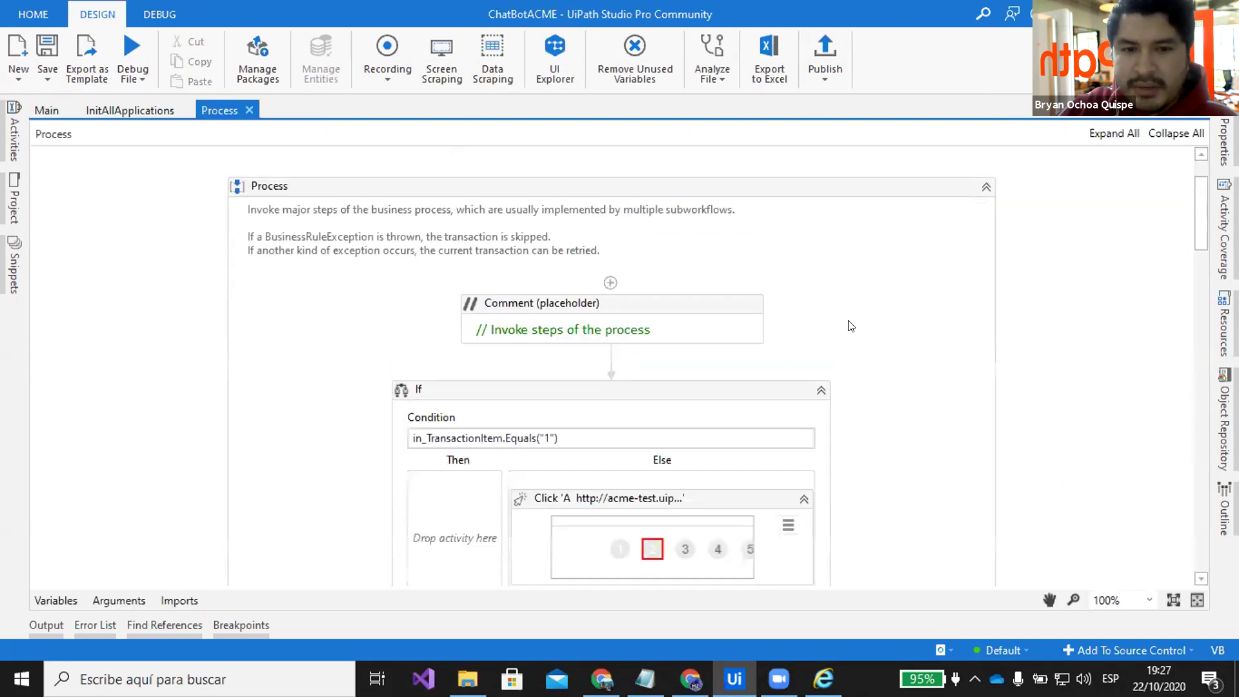
Inspect the Process workflow's On Element Appear 'NAV' and Extract Structured Data 'TABLE' activities
scroll(845, 326, "down", 5)
scroll(755, 277, "down", 2)
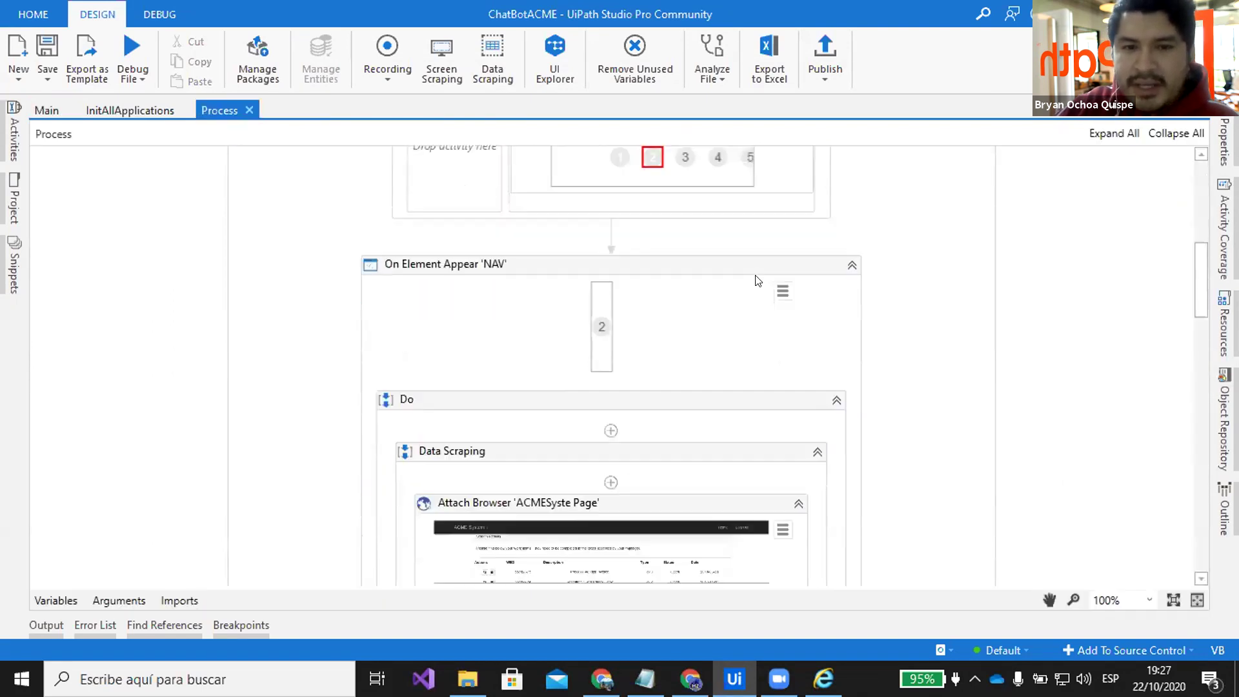
left_click(707, 224)
scroll(772, 257, "down", 4)
scroll(805, 268, "up", 5)
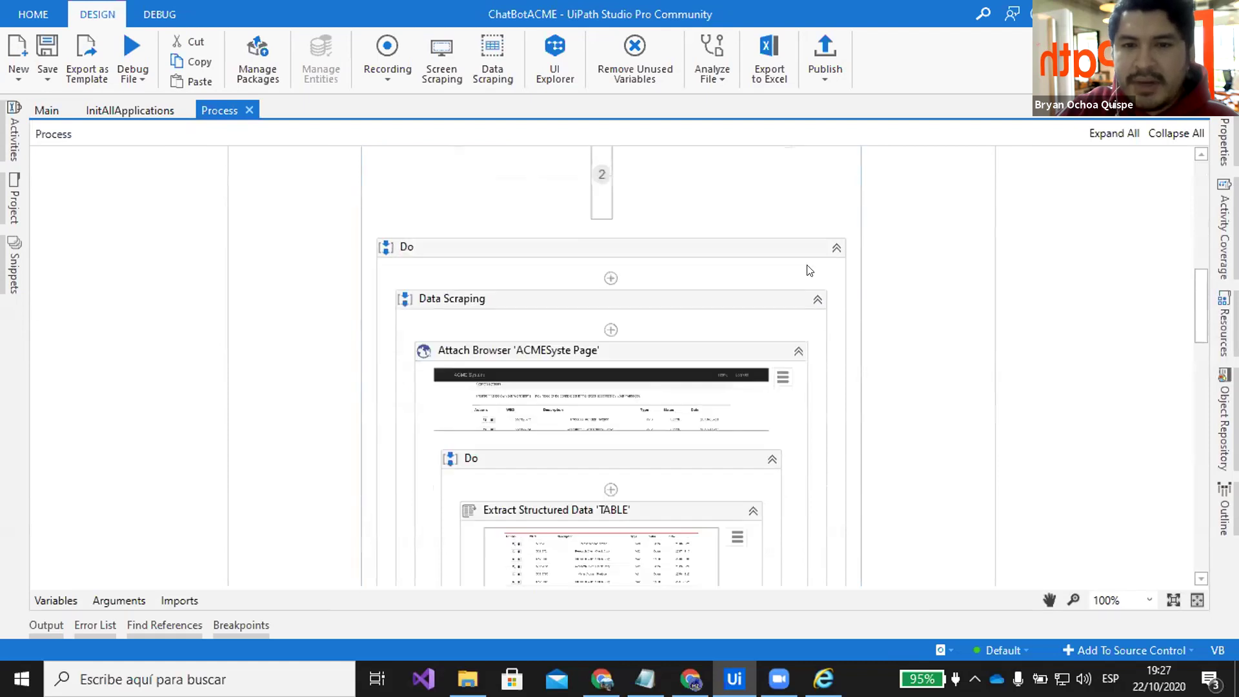
scroll(742, 255, "down", 5)
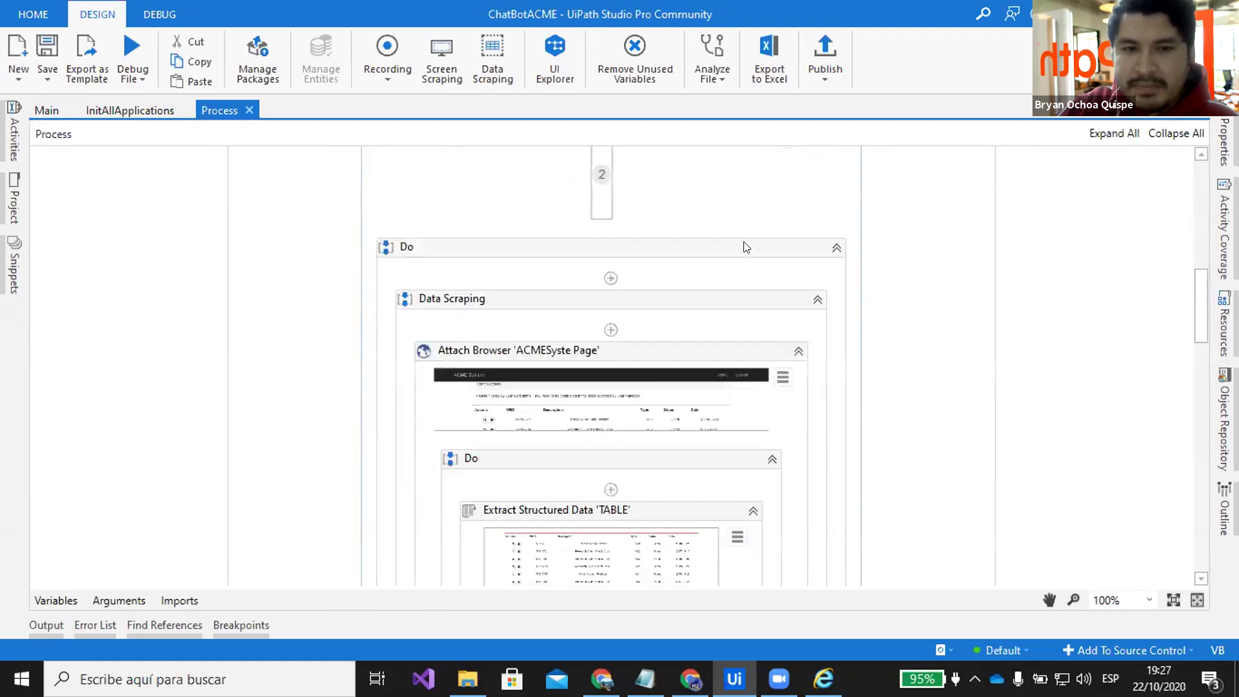
left_click(697, 379)
scroll(710, 419, "down", 1)
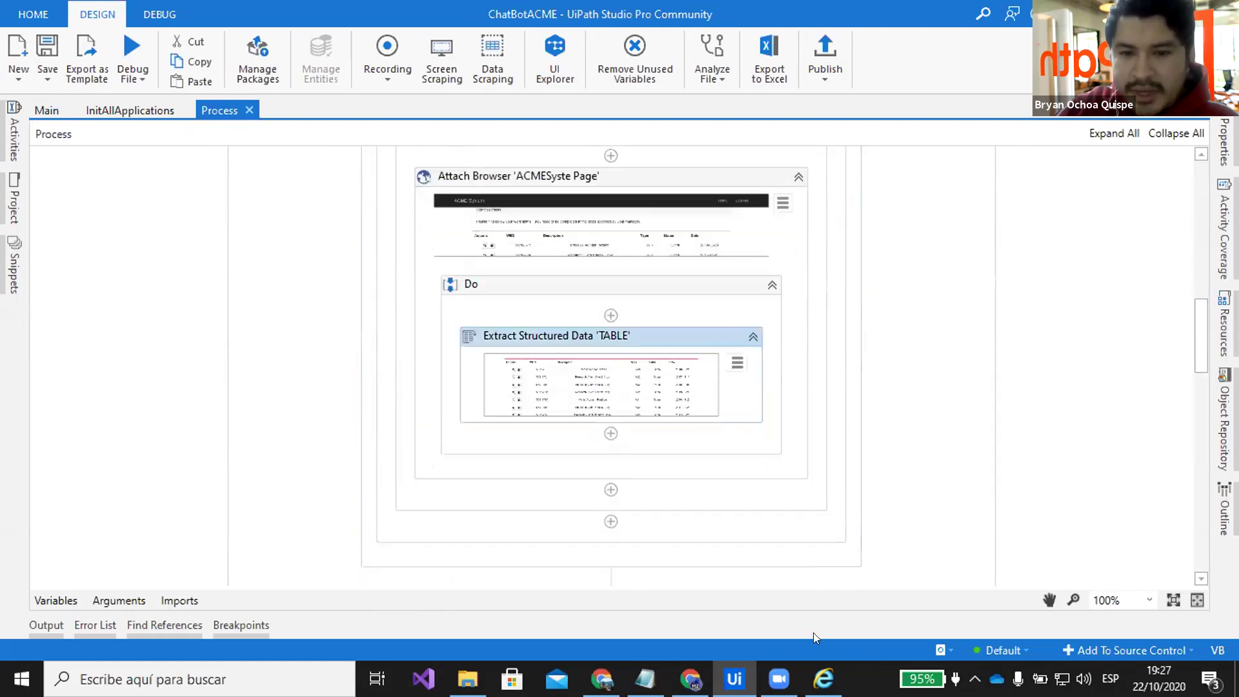
Compare against the ACME work items list, then scroll down to the For Each Row WIID loop
key("alt+Tab")
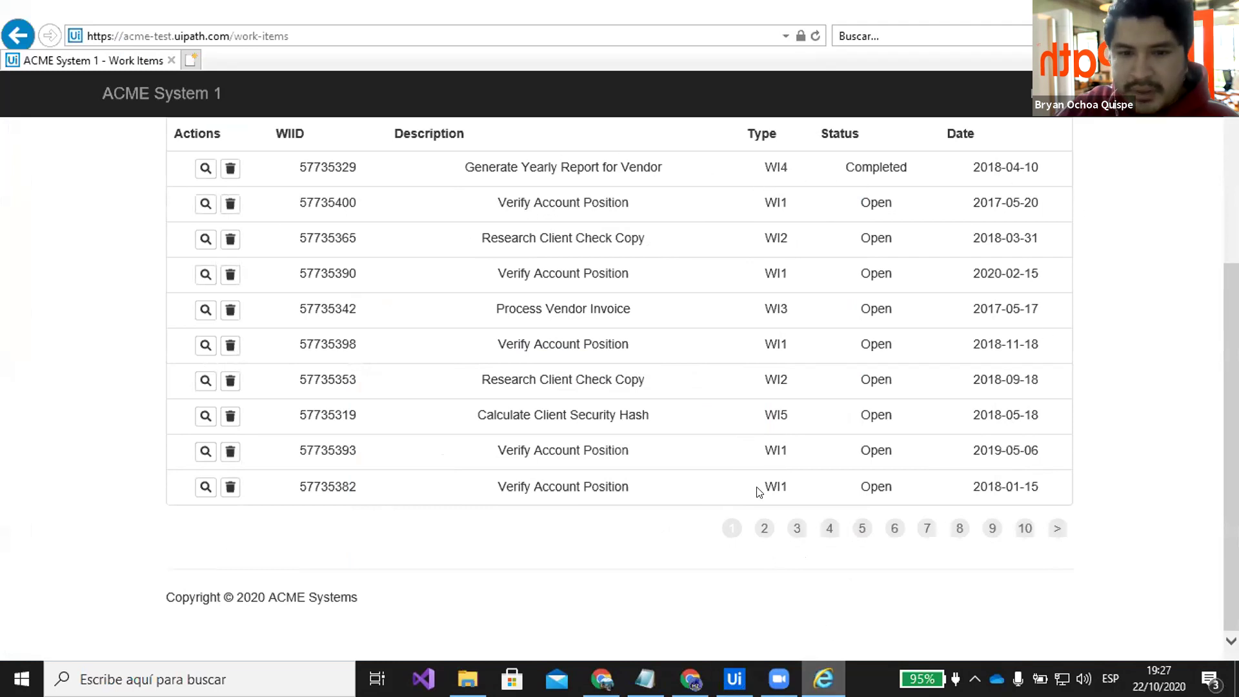
key("alt+Tab")
scroll(747, 415, "down", 5)
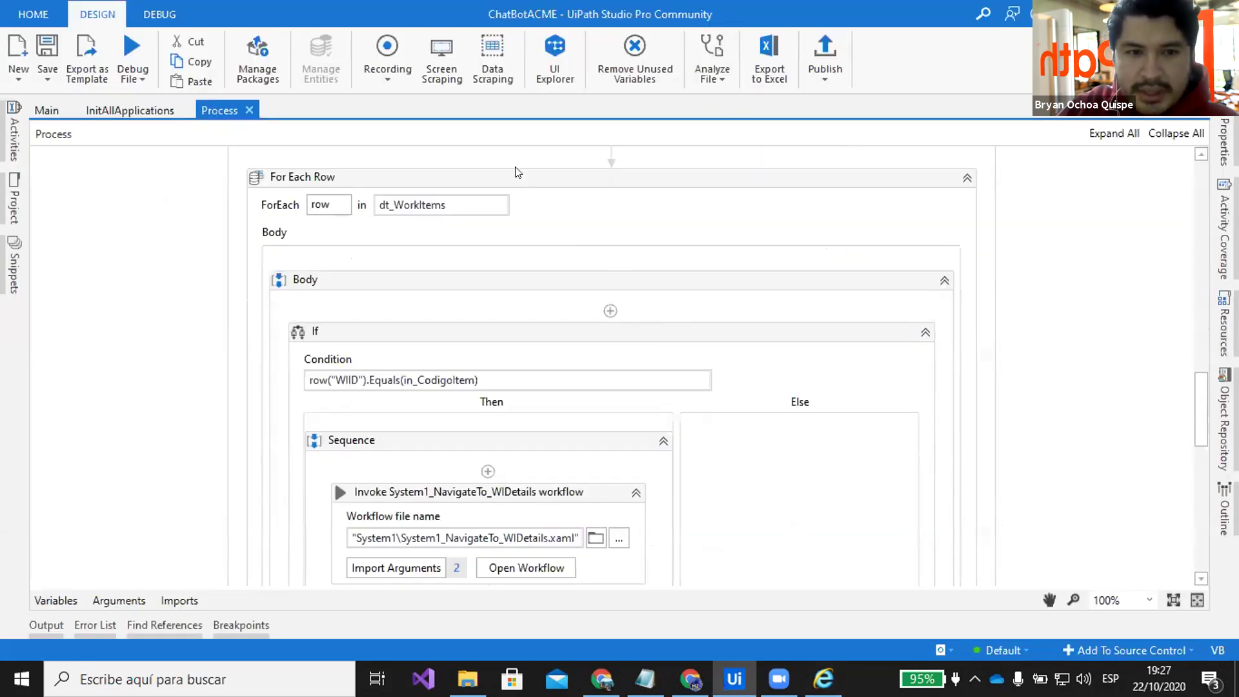
scroll(615, 216, "down", 3)
scroll(484, 239, "down", 2)
scroll(463, 162, "up", 2)
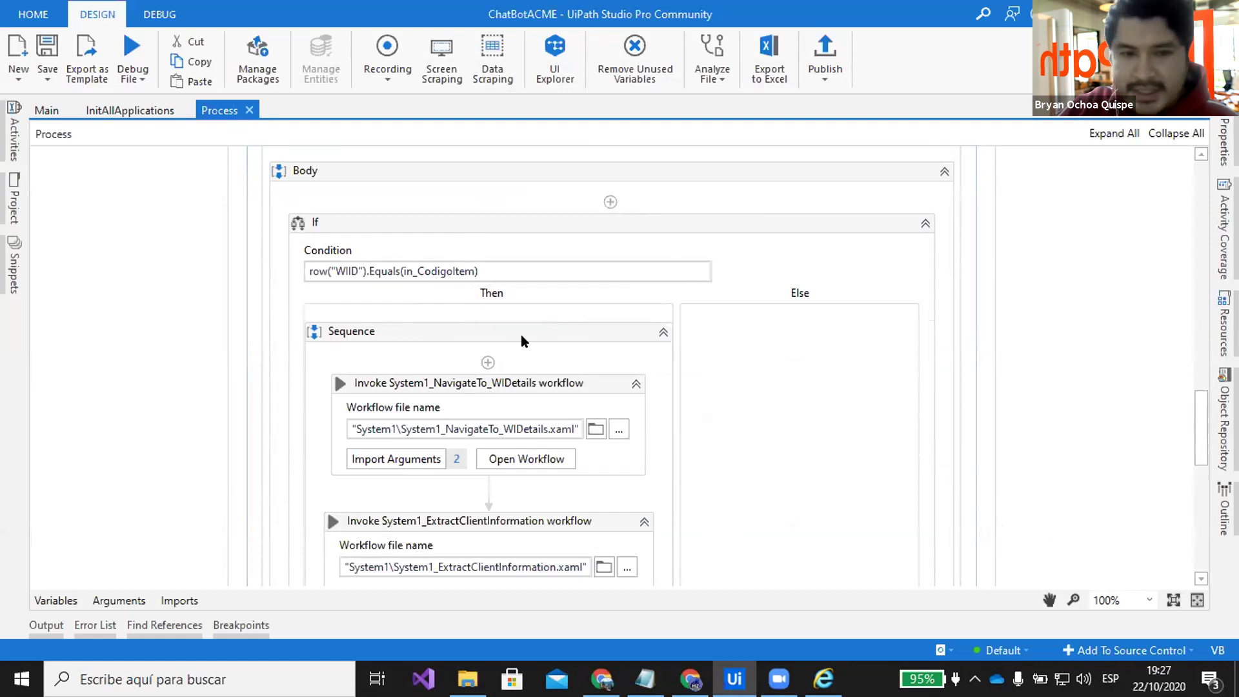
scroll(521, 334, "down", 3)
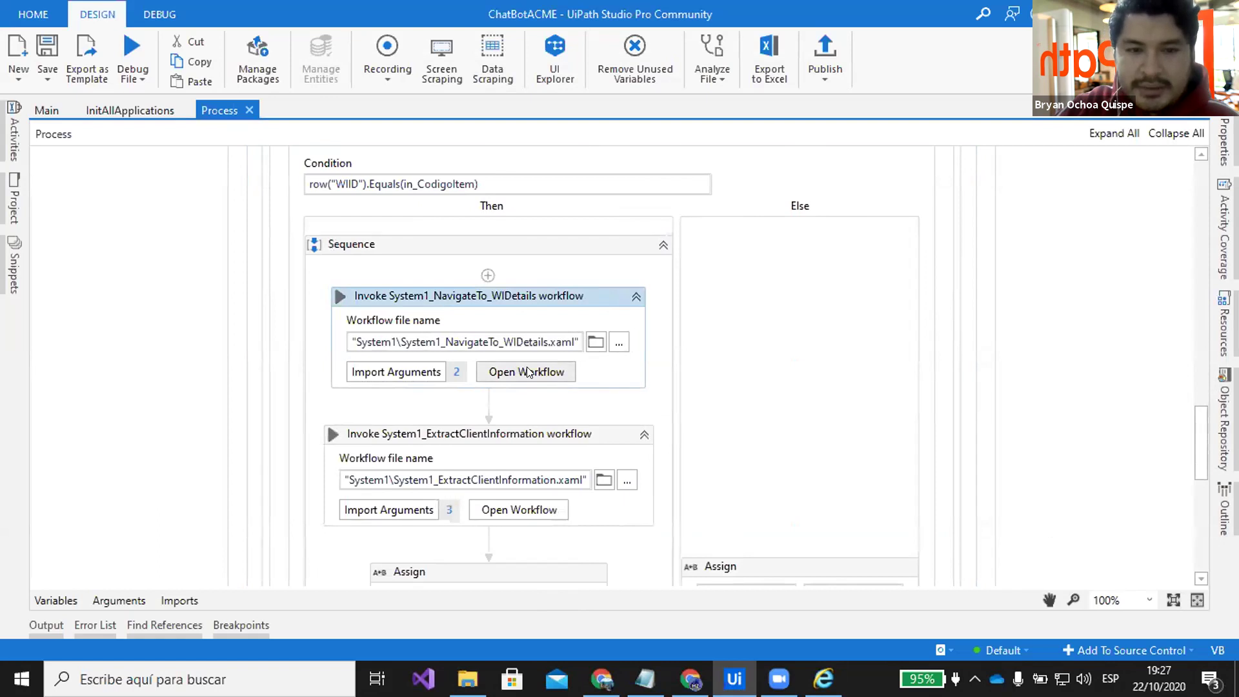
Open System1_NavigateTo_WIDetails to check its Navigate To, then open work item 57735319's details in IE
left_click(528, 373)
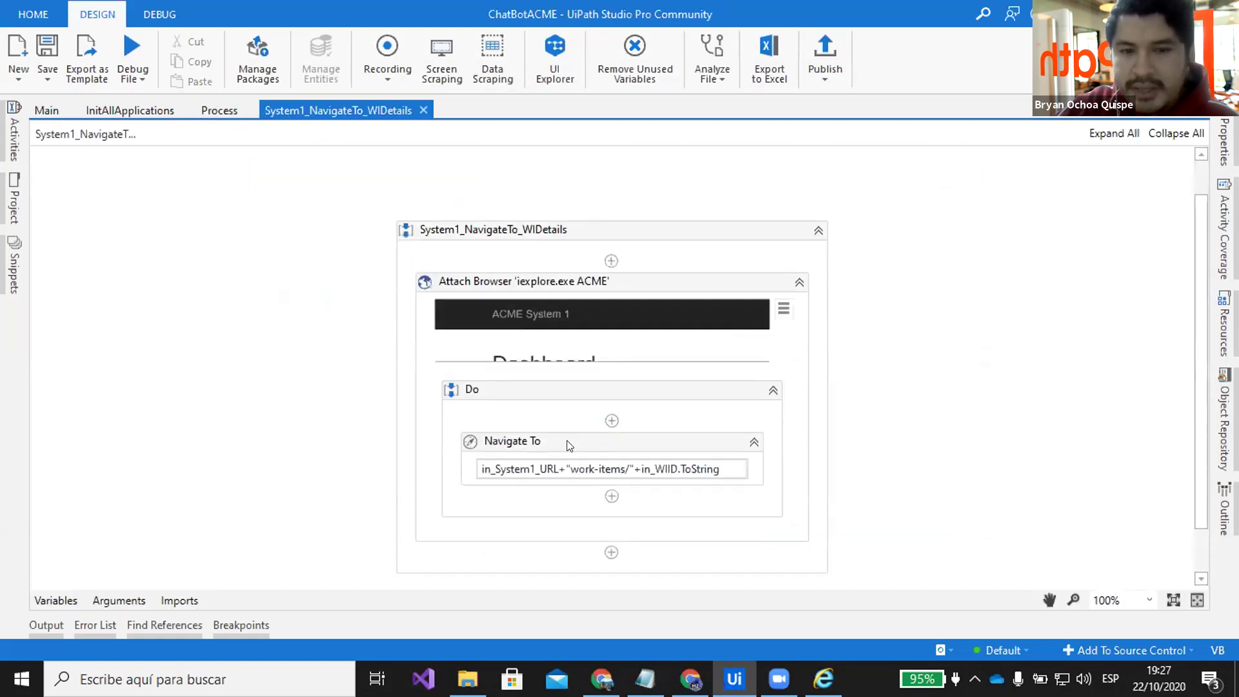
left_click(569, 445)
left_click(823, 679)
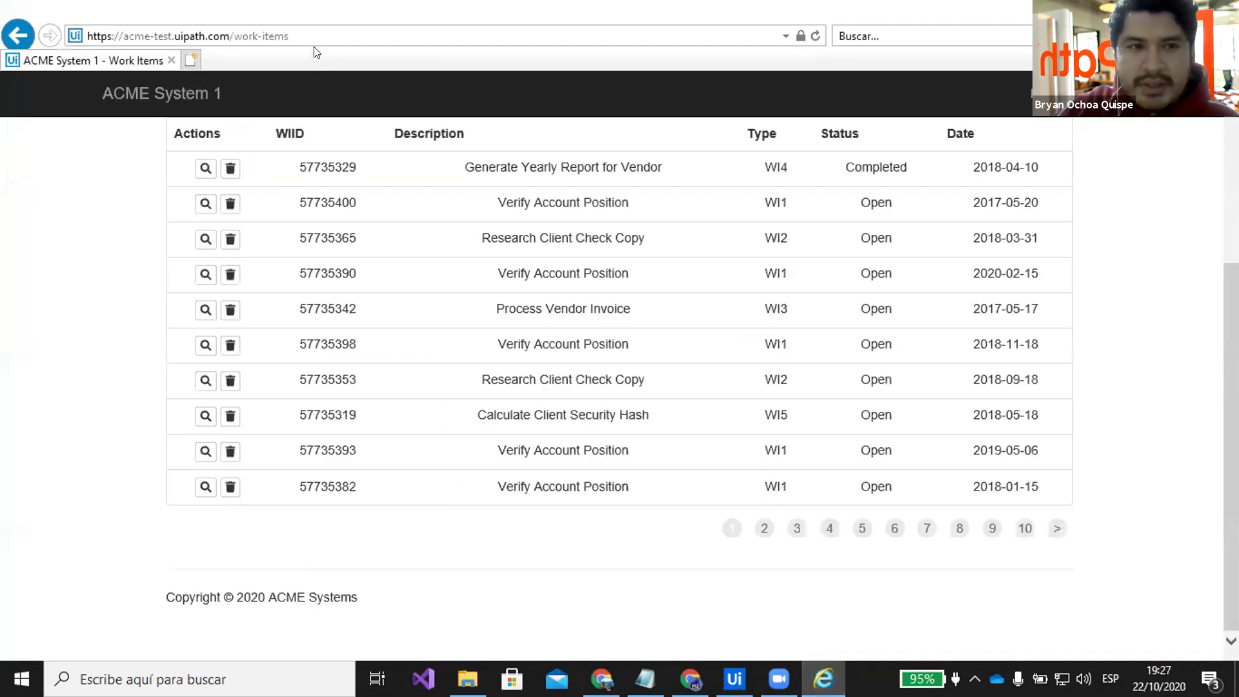
left_click(115, 35)
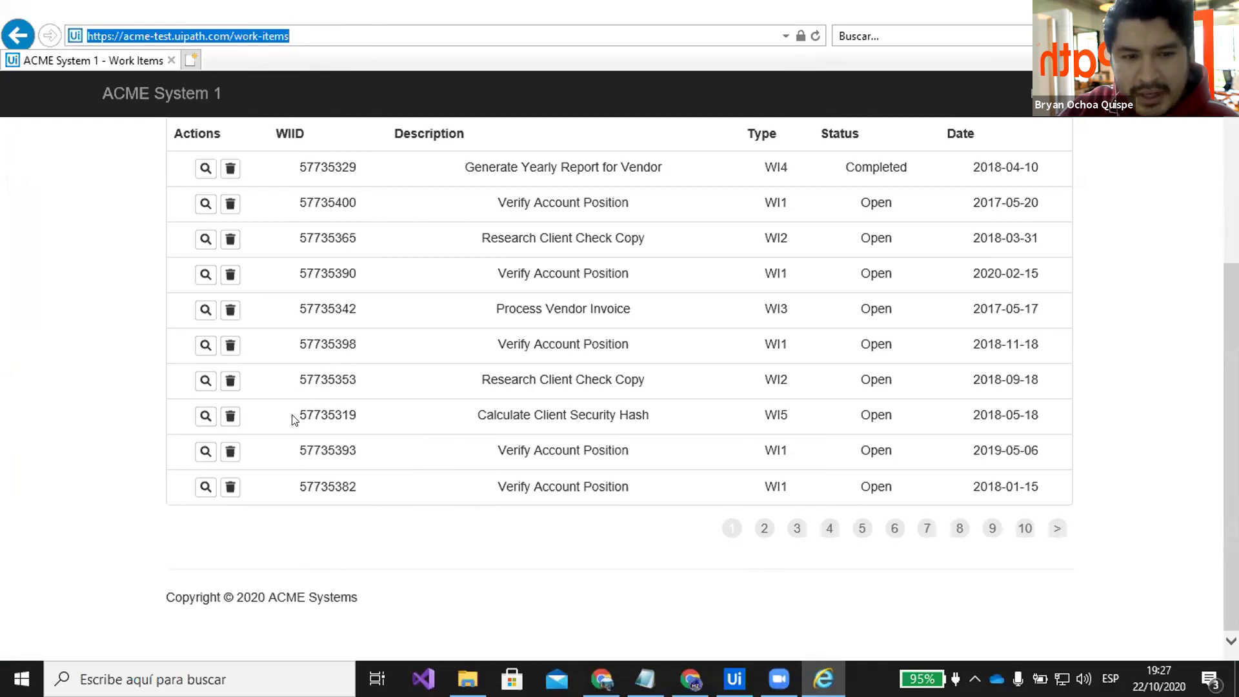
left_click_drag(298, 411, 358, 415)
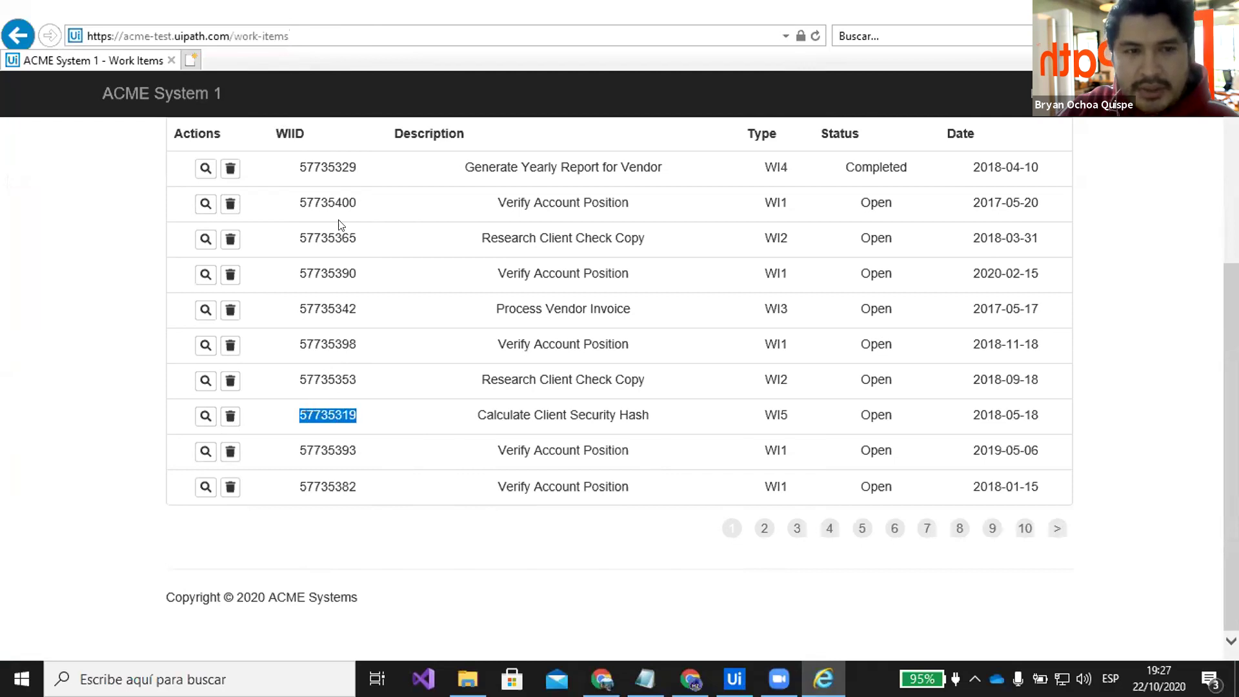
left_click(204, 418)
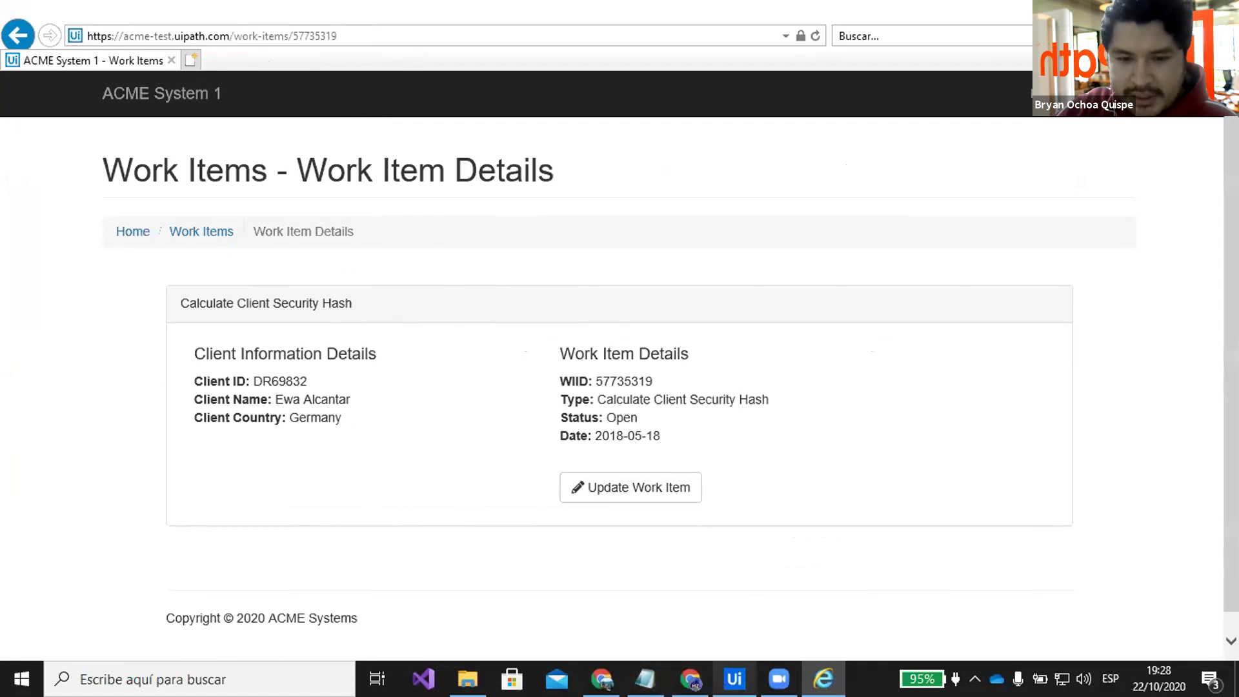
left_click(734, 679)
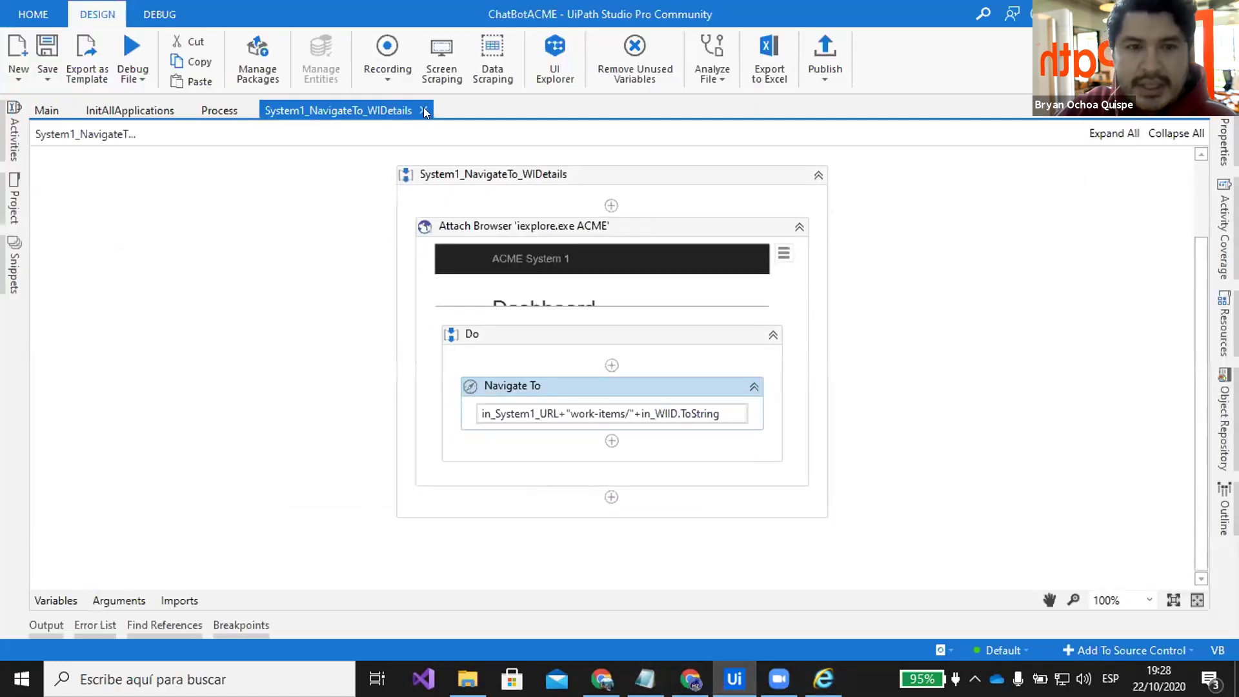
Close the NavigateTo_WIDetails tab and open System1_ExtractClientInformation at its Get Text 'P' activity
left_click(423, 114)
scroll(651, 327, "down", 3)
left_click(511, 378)
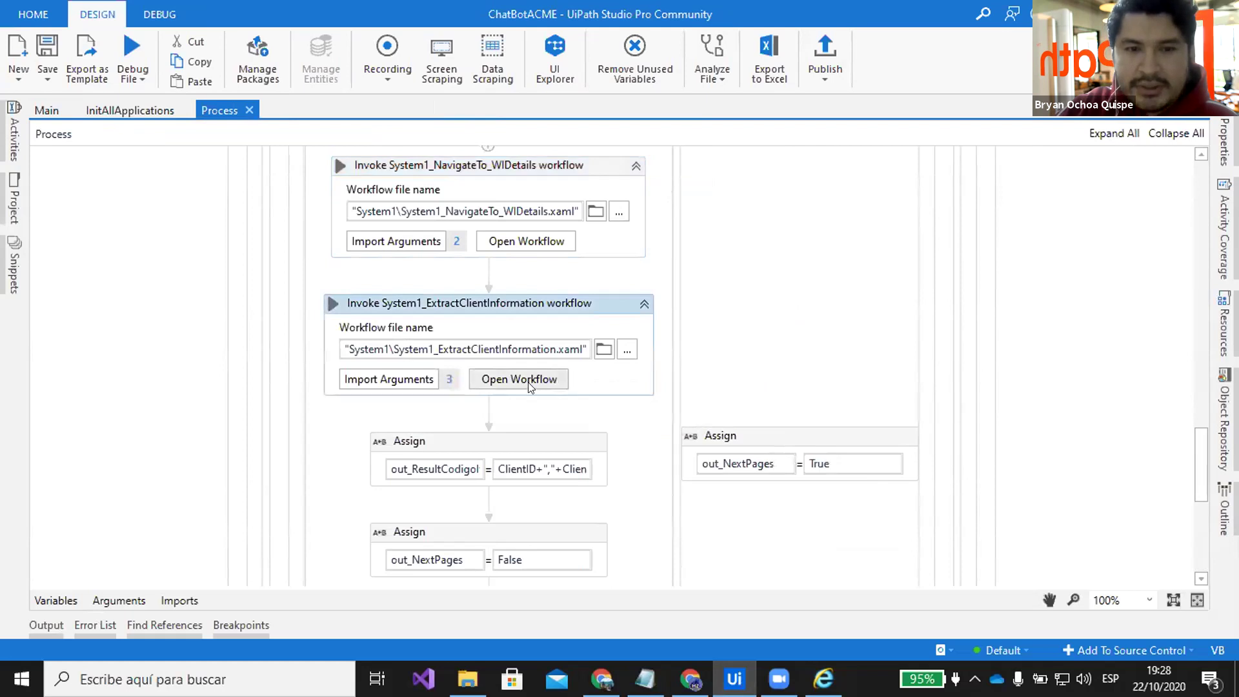
left_click(528, 379)
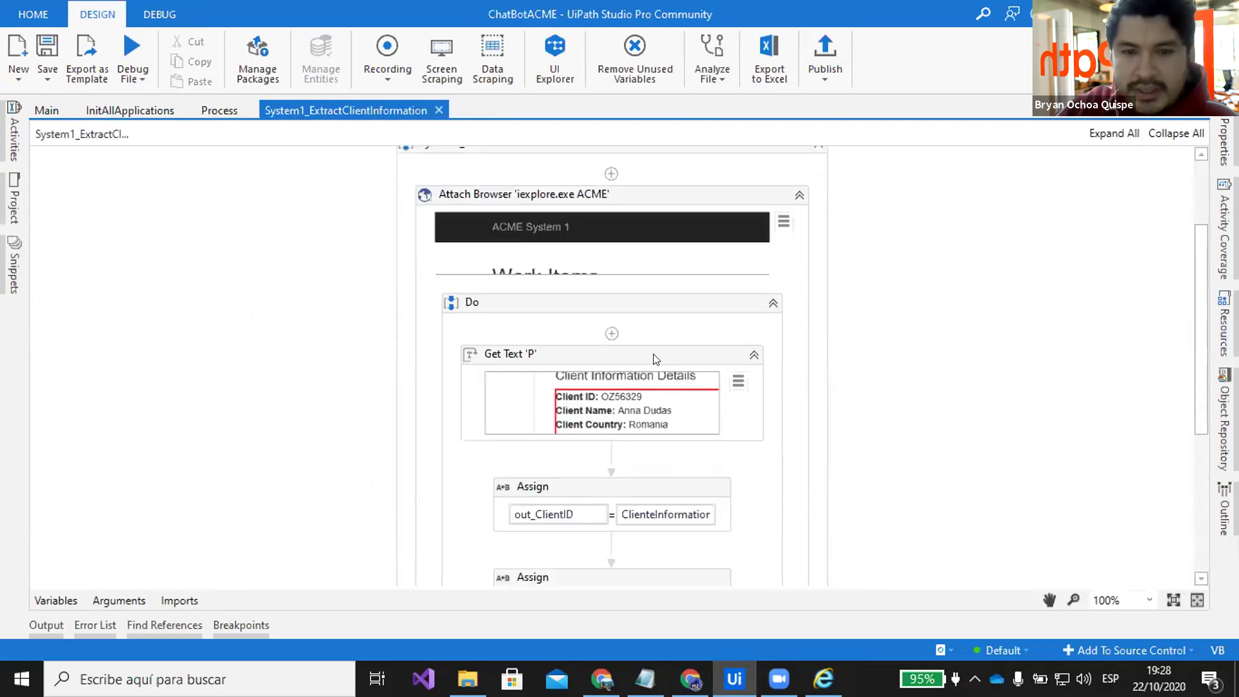
left_click(654, 359)
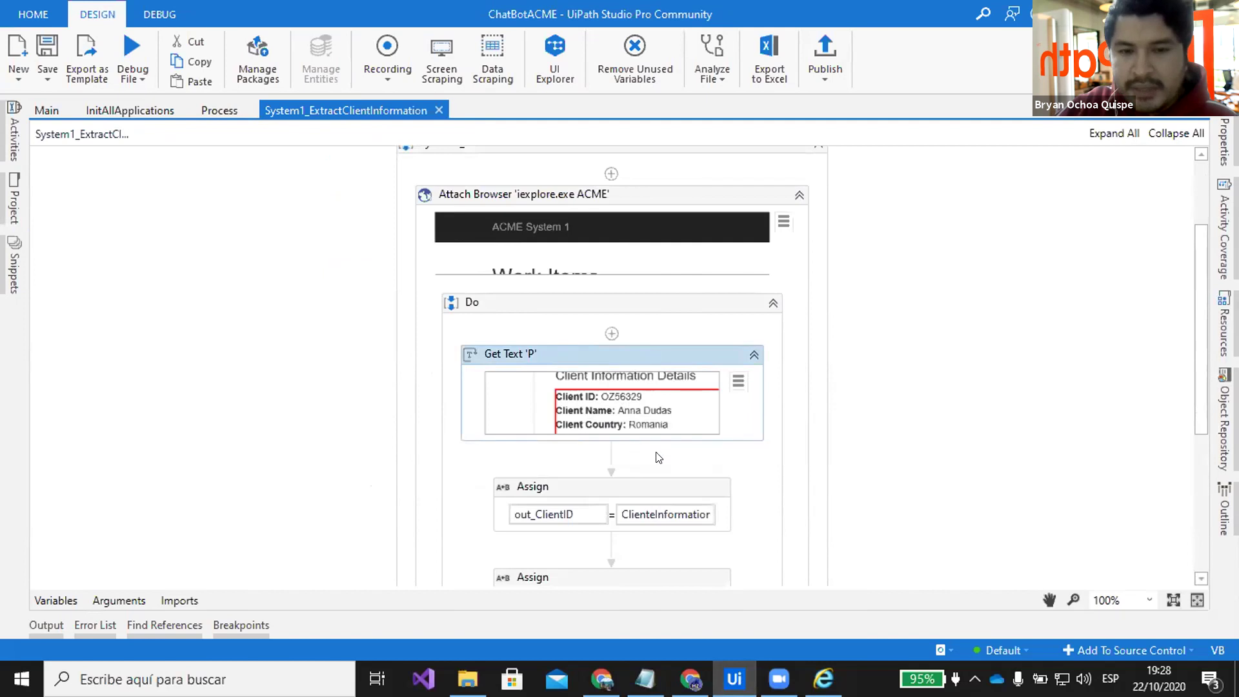
scroll(719, 471, "down", 1)
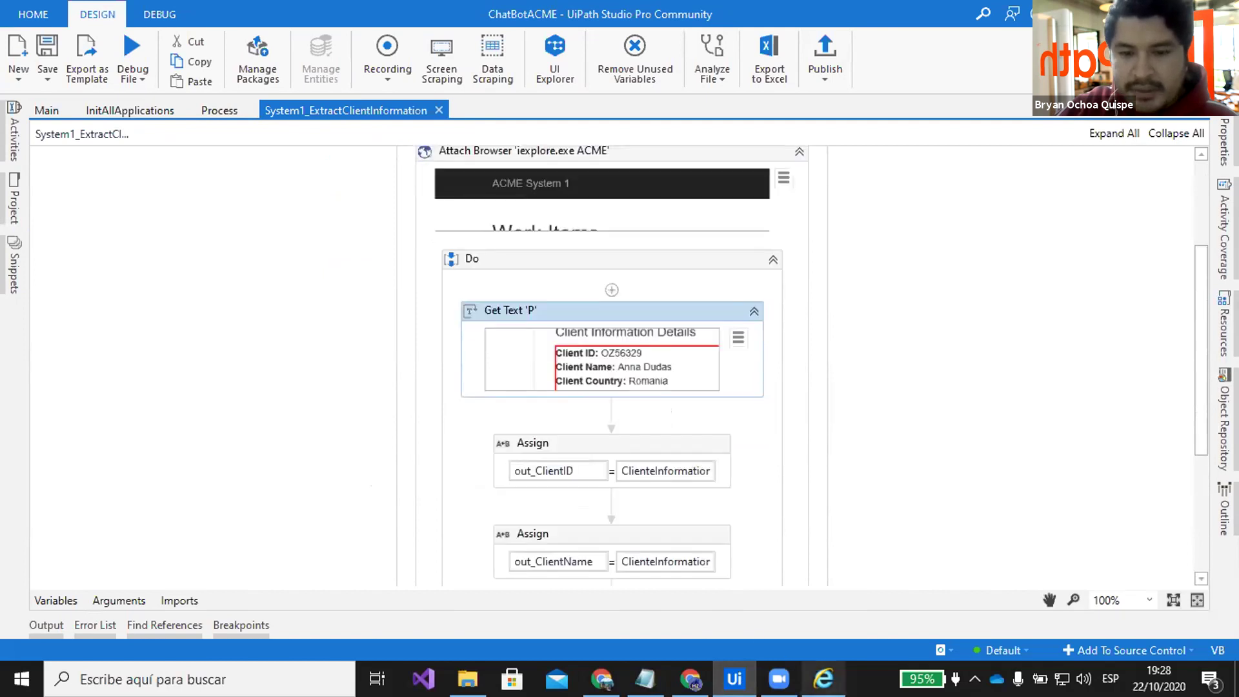
Check the client ID, name and country lines on the work item page, then select the out_ClientID Assign
key("alt+Tab")
left_click_drag(196, 375, 342, 419)
key("alt+Tab")
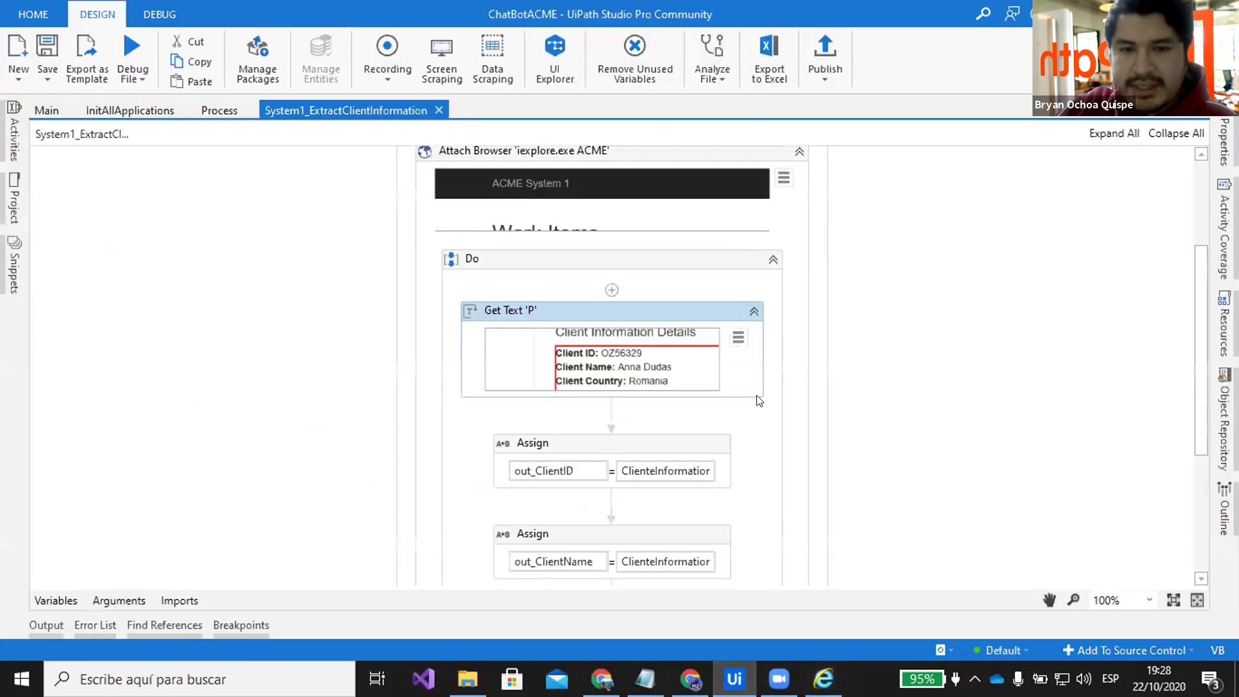
scroll(722, 371, "down", 2)
left_click(711, 362)
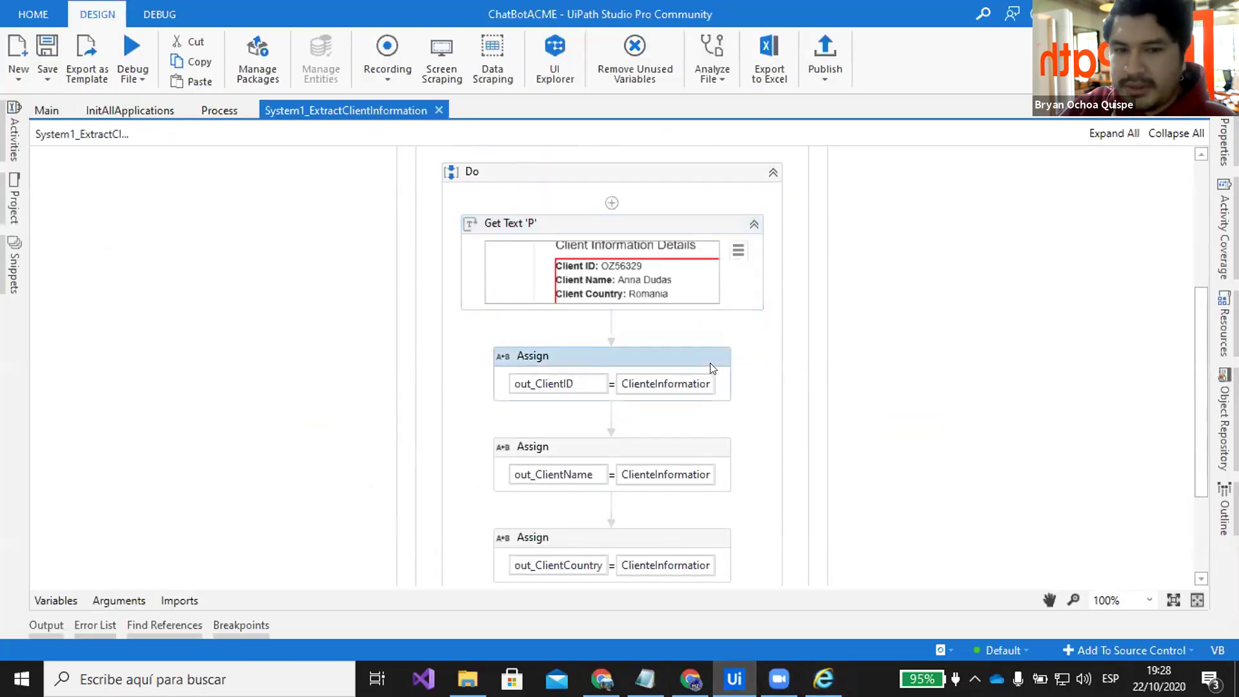
scroll(710, 362, "down", 2)
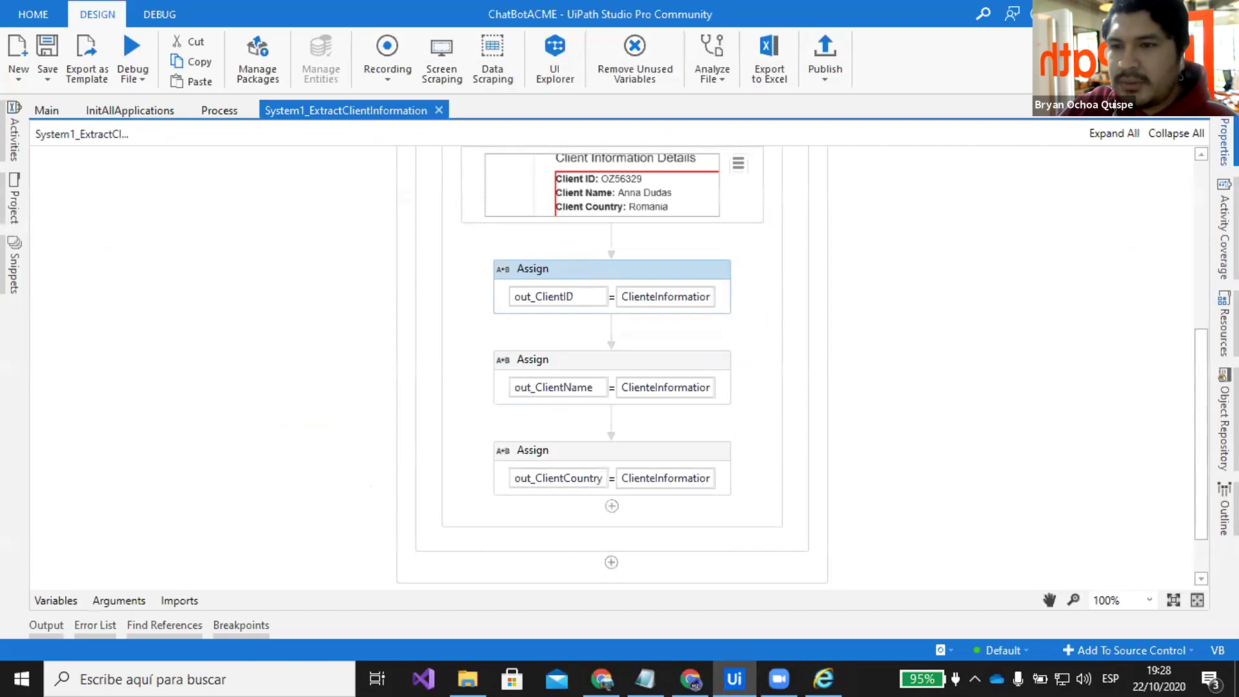
View the out_ClientID value expression in the Expression Editor and cancel without changes
left_click(1224, 142)
left_click(1198, 259)
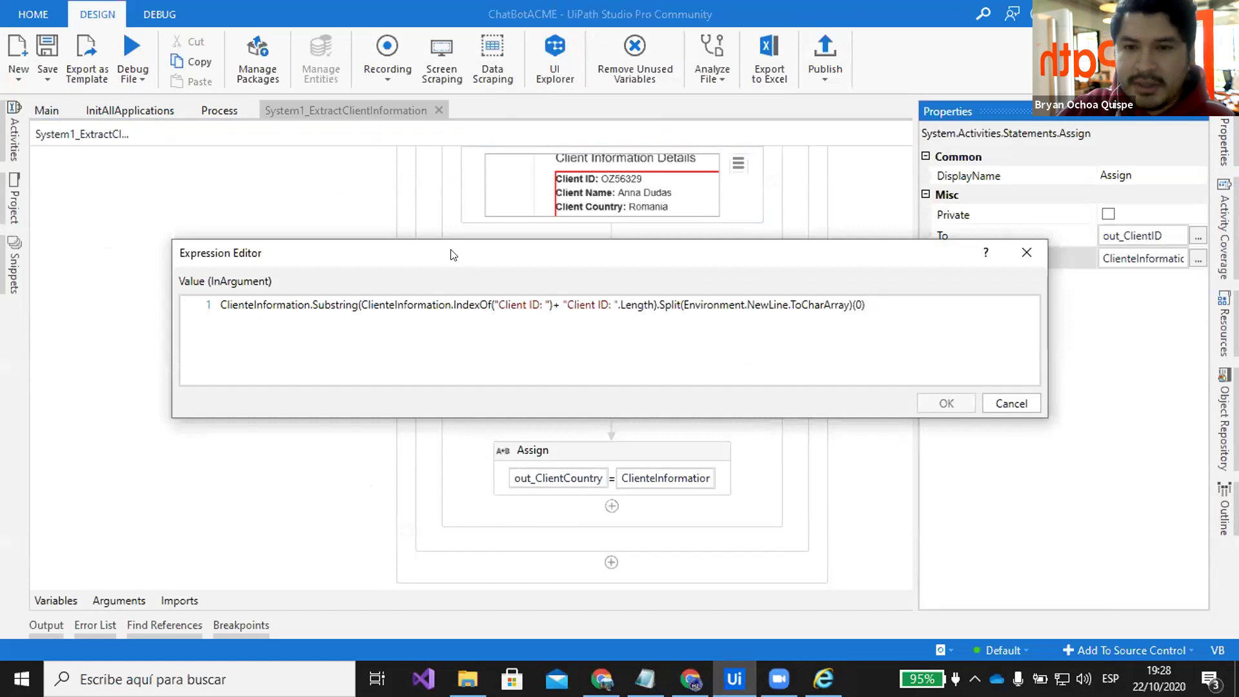
left_click_drag(866, 304, 276, 298)
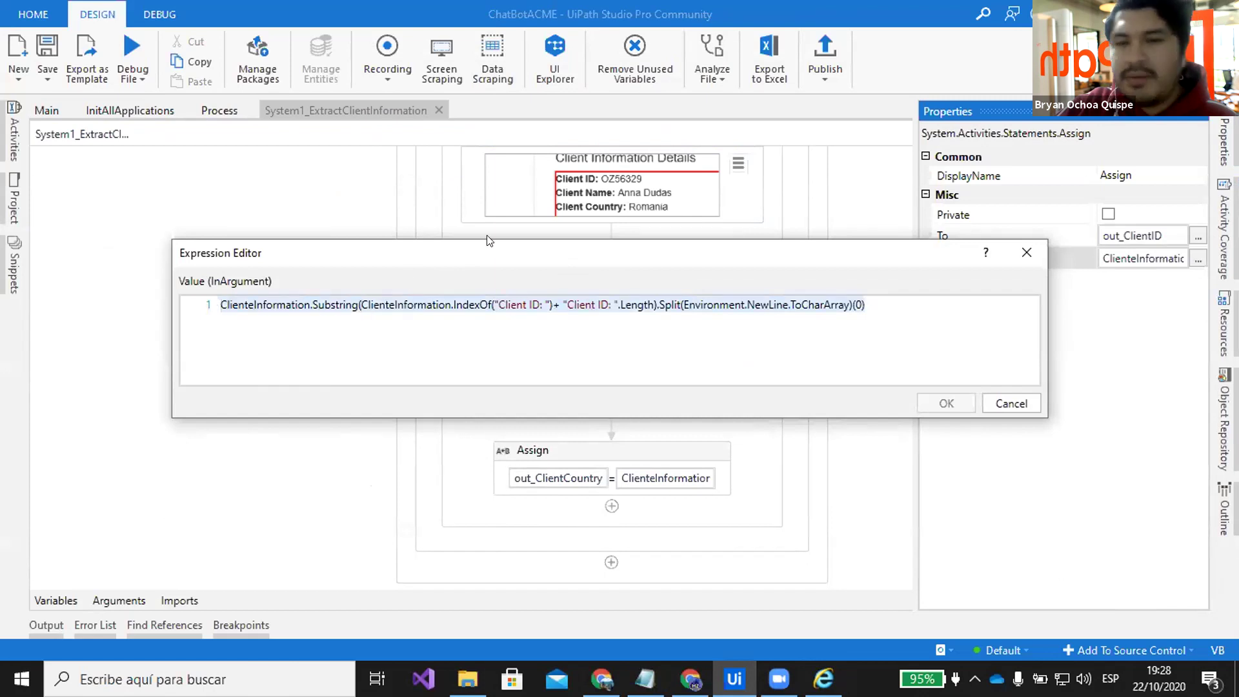
left_click(576, 305)
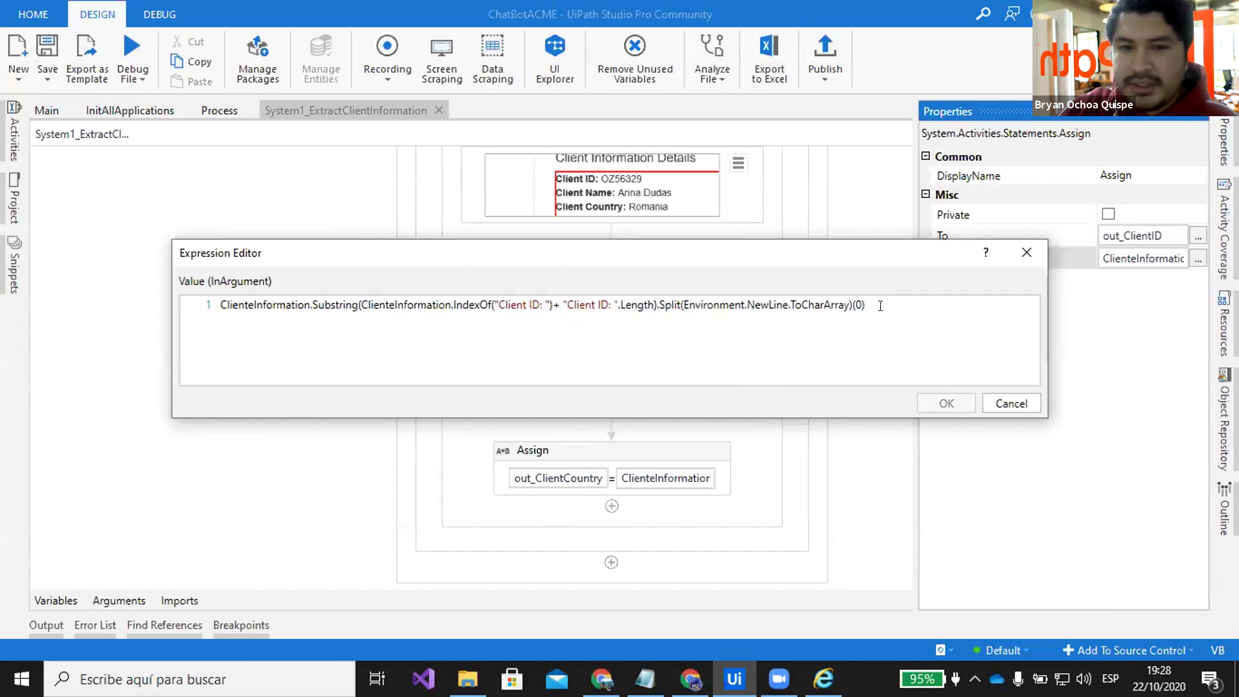
left_click(1001, 404)
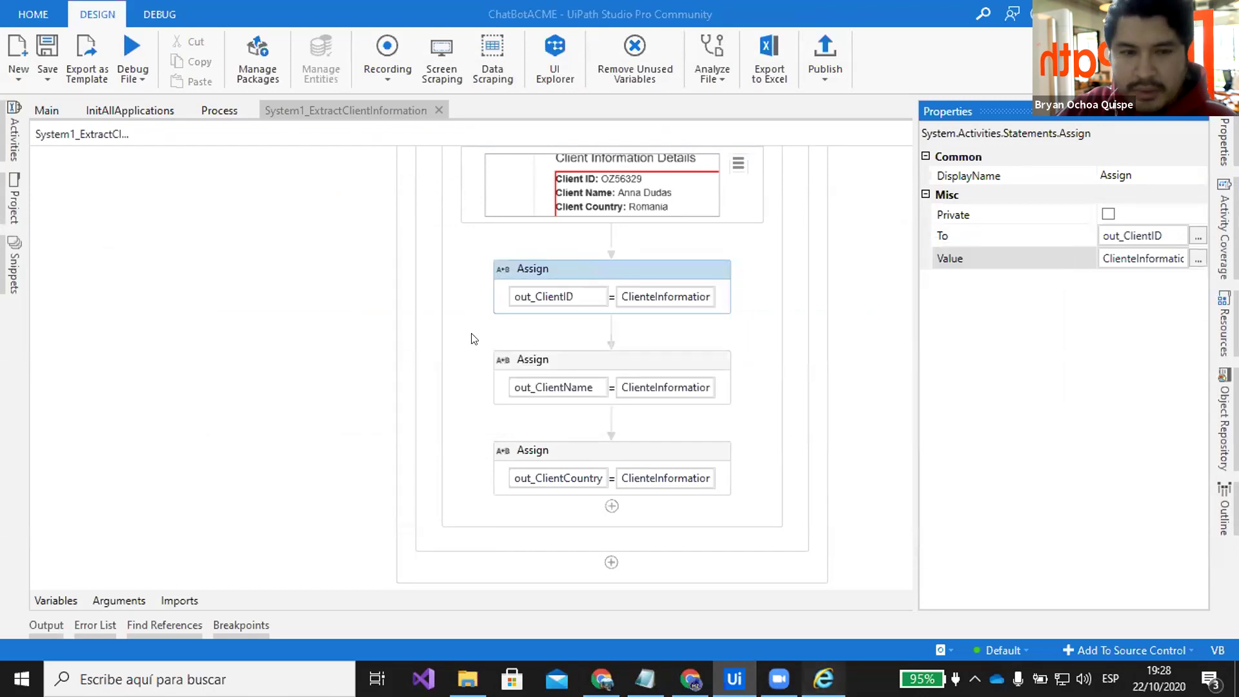
Highlight the client ID, client name and country Germany on work item 57735319's details page
key("alt+Tab")
left_click_drag(313, 382, 253, 382)
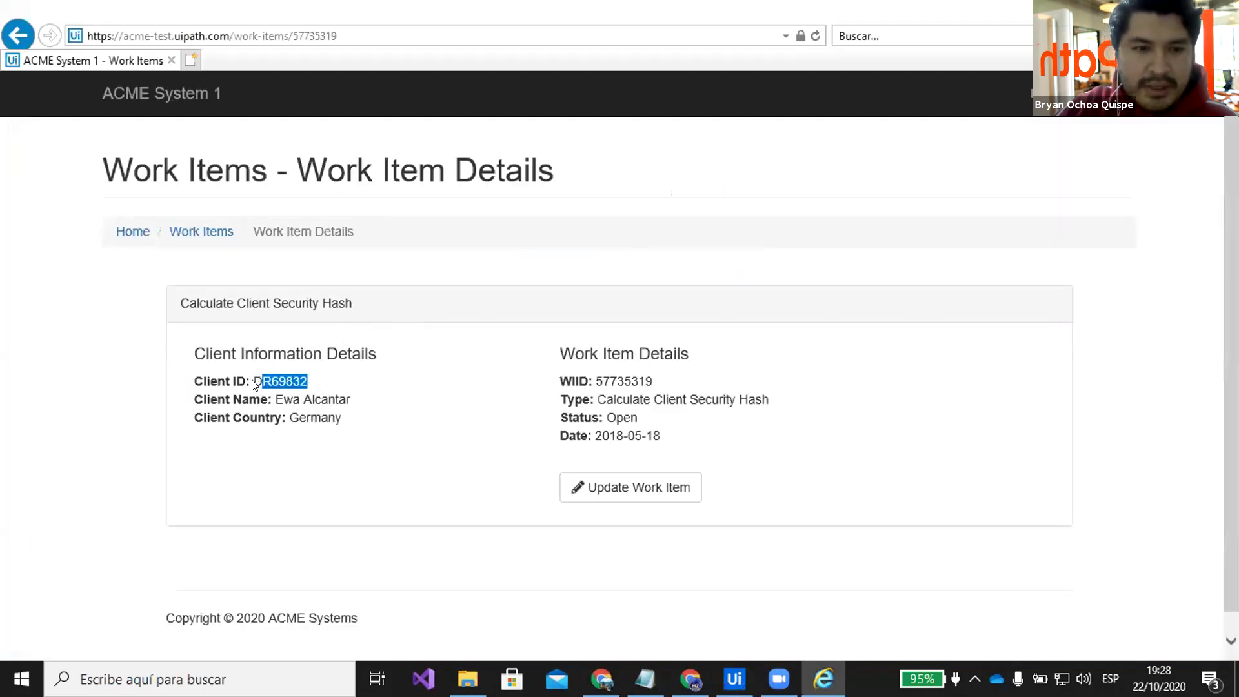
left_click(345, 403)
left_click_drag(345, 404, 274, 401)
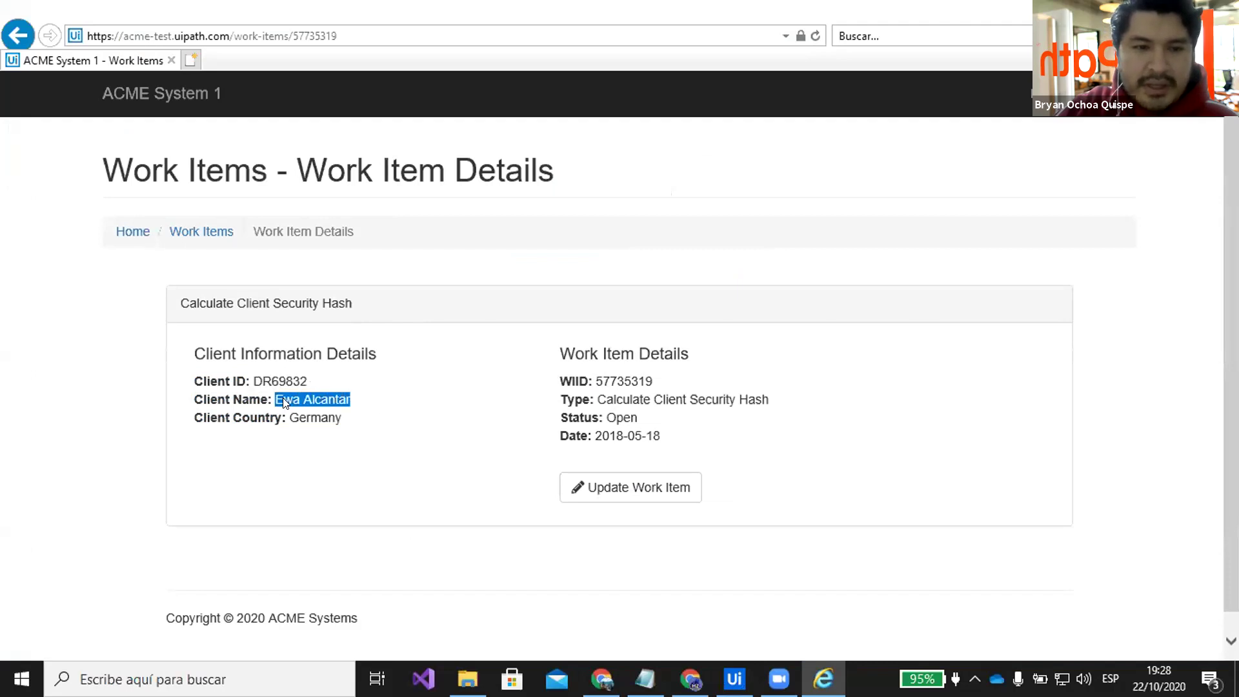
left_click_drag(342, 418, 290, 418)
left_click(340, 386)
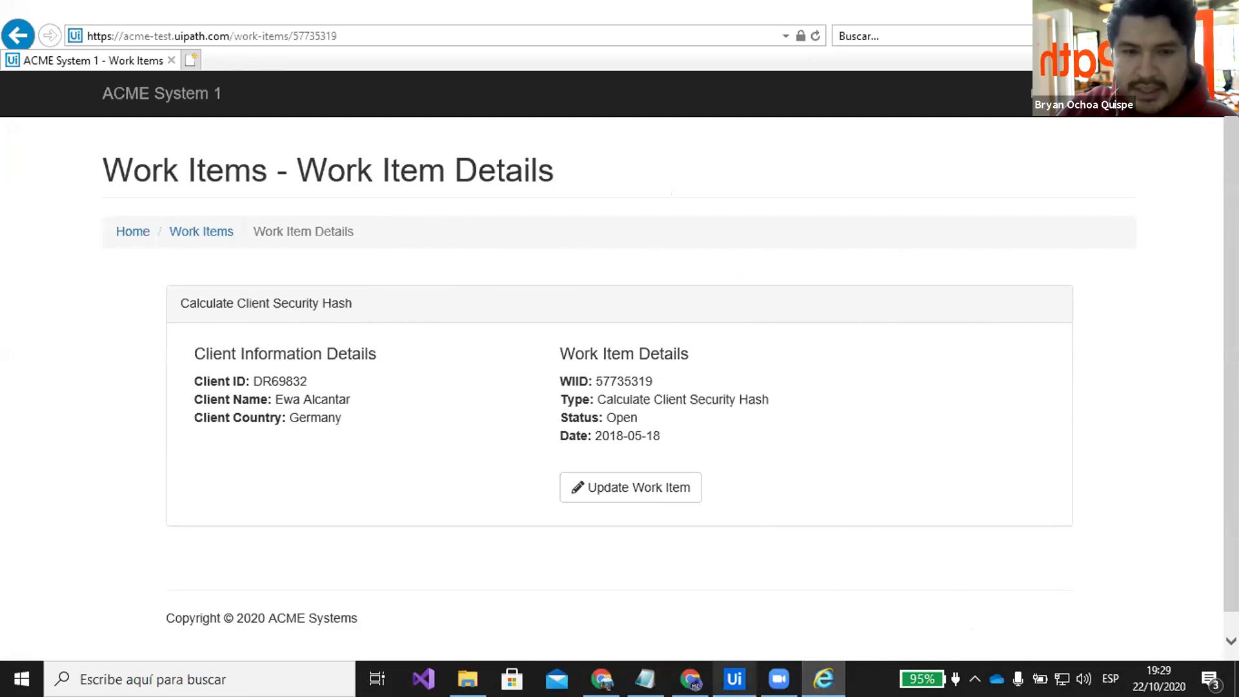
left_click(734, 679)
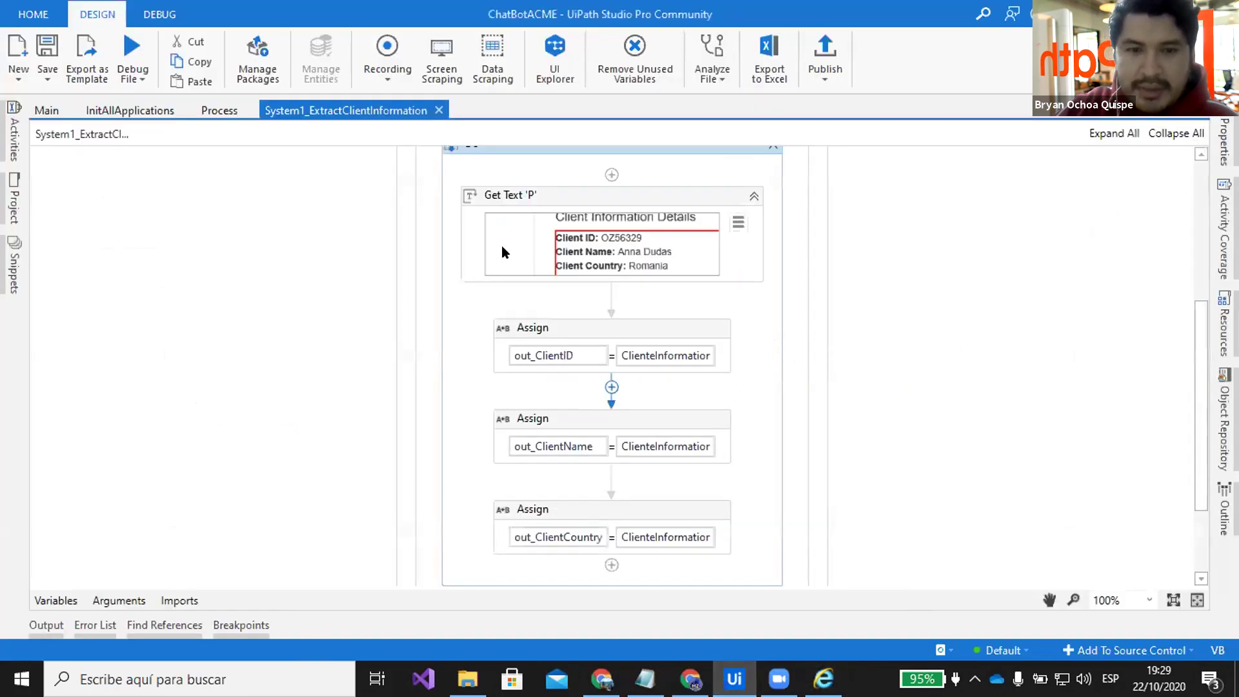
Close the ExtractClientInformation, Process and InitAllApplications workflow tabs
scroll(611, 387, "down", 2)
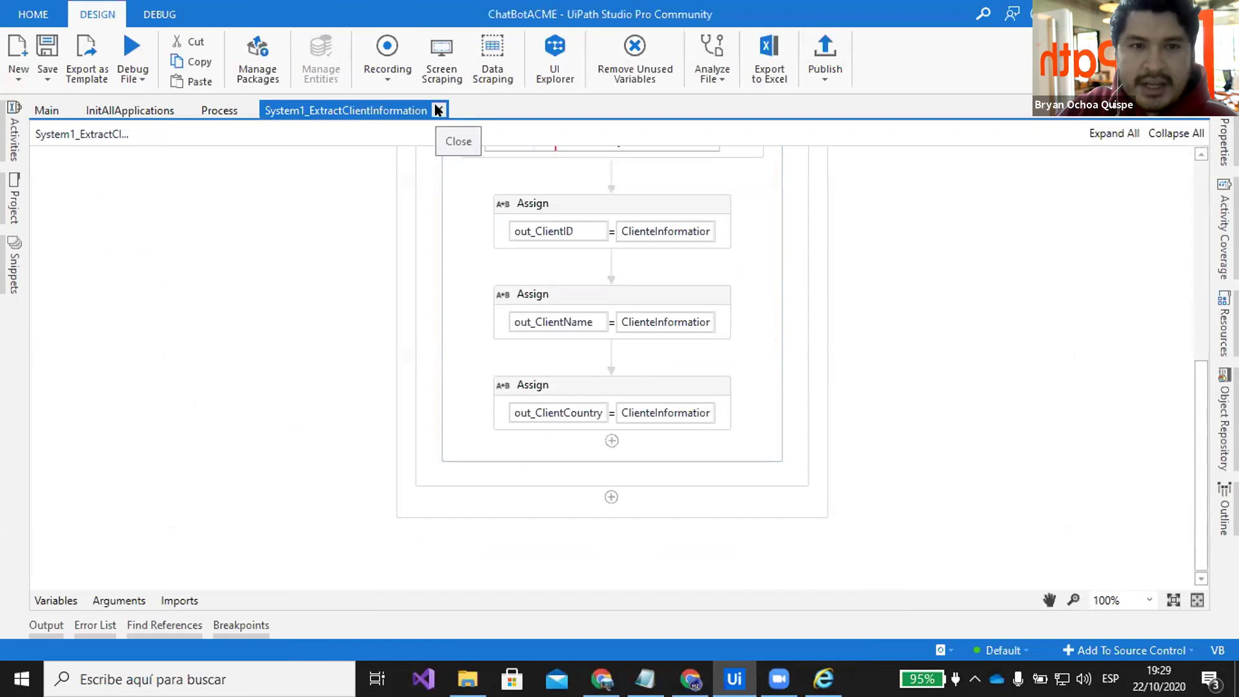
left_click(438, 110)
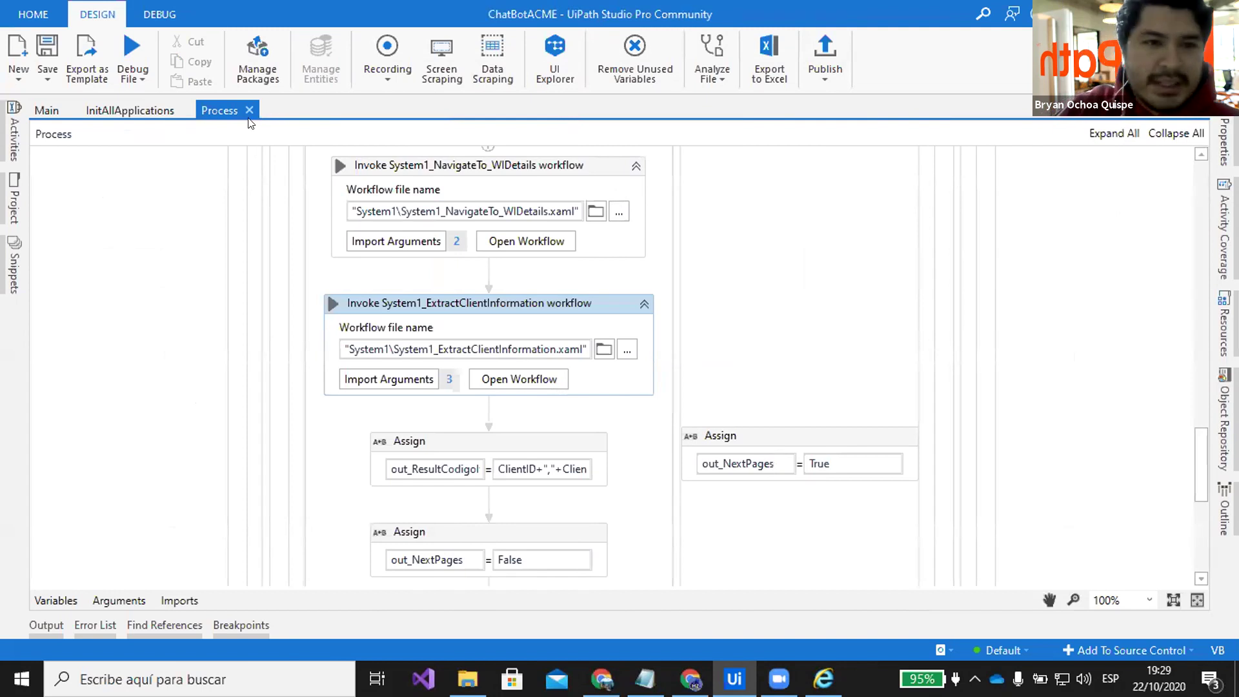
left_click(248, 110)
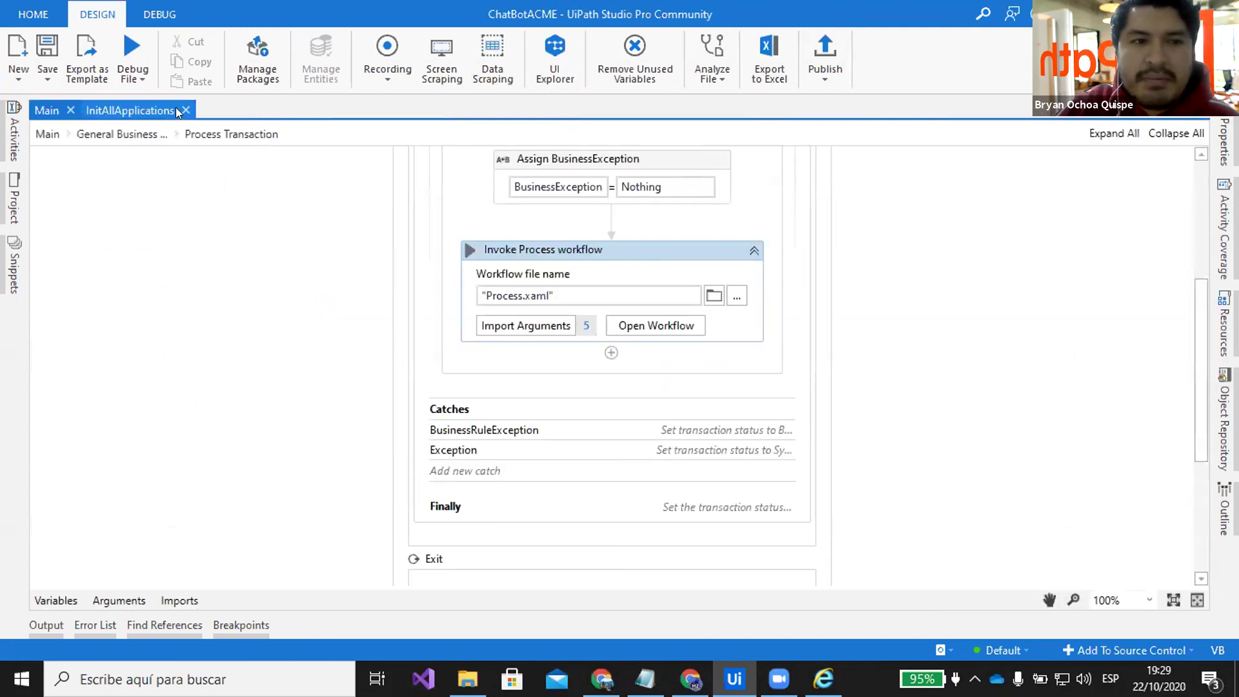
left_click(186, 110)
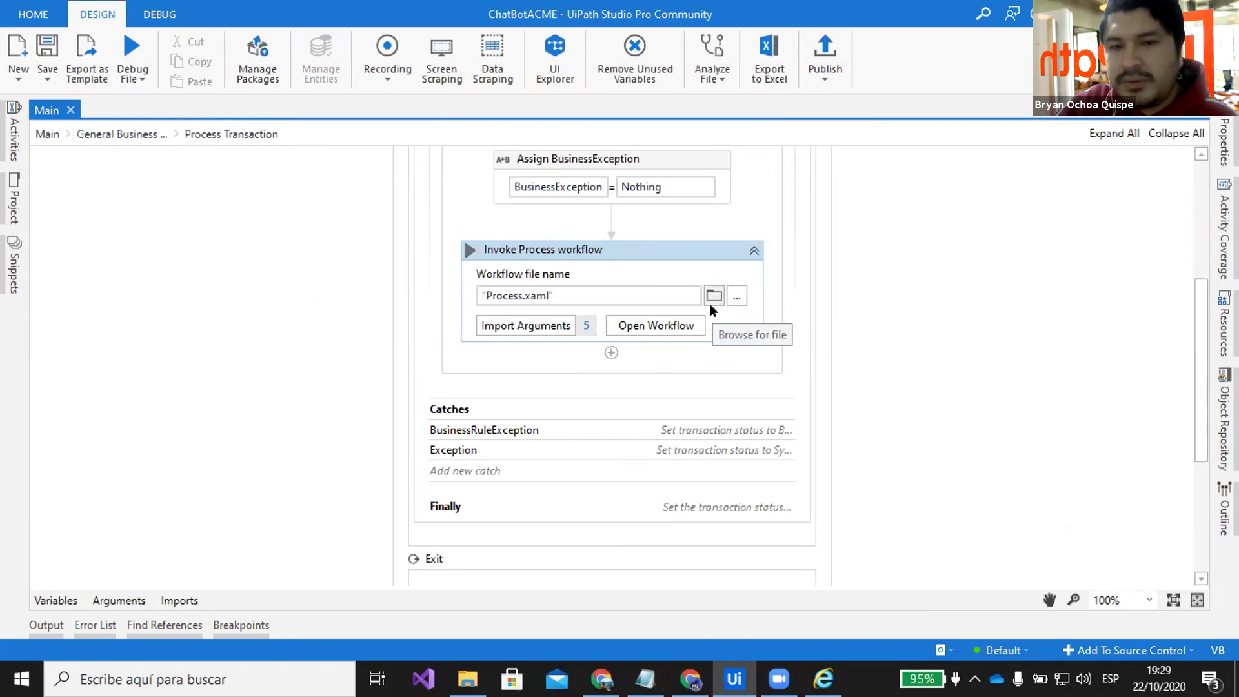
Return to Main's General Business Process flowchart and show its in_OrchestratorQueueName, in_CodigoItem, out_DatosCodigoItem arguments
left_click(47, 134)
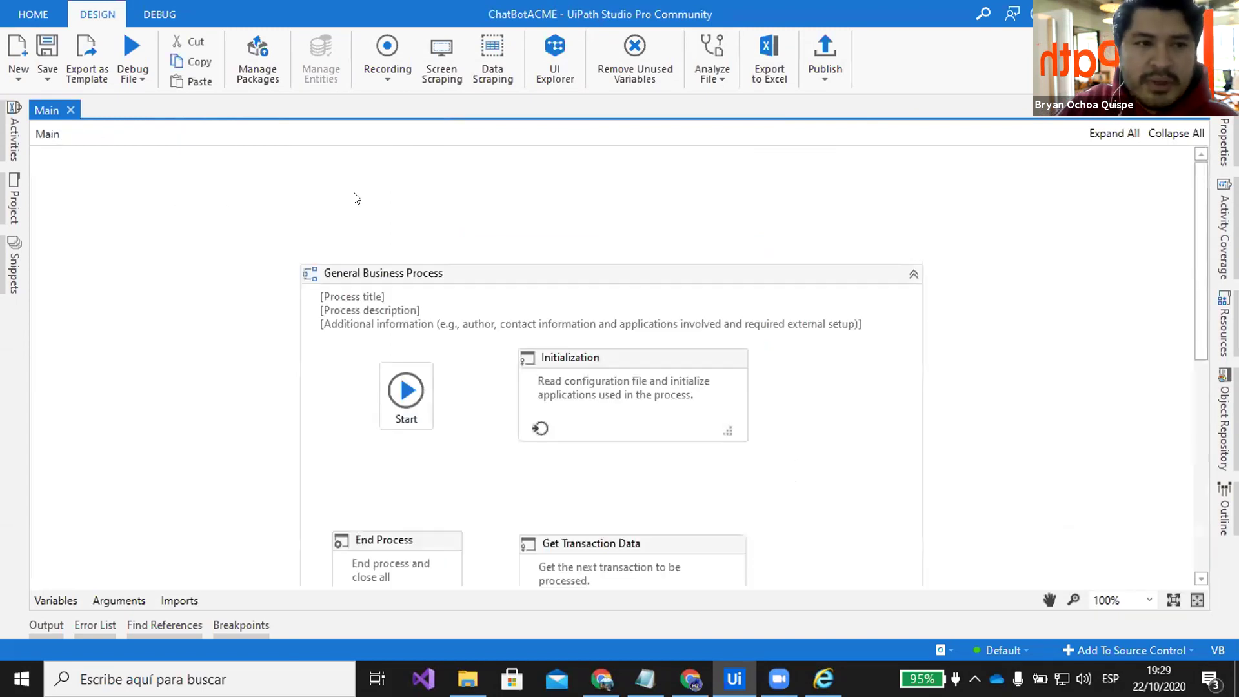
scroll(501, 219, "down", 3)
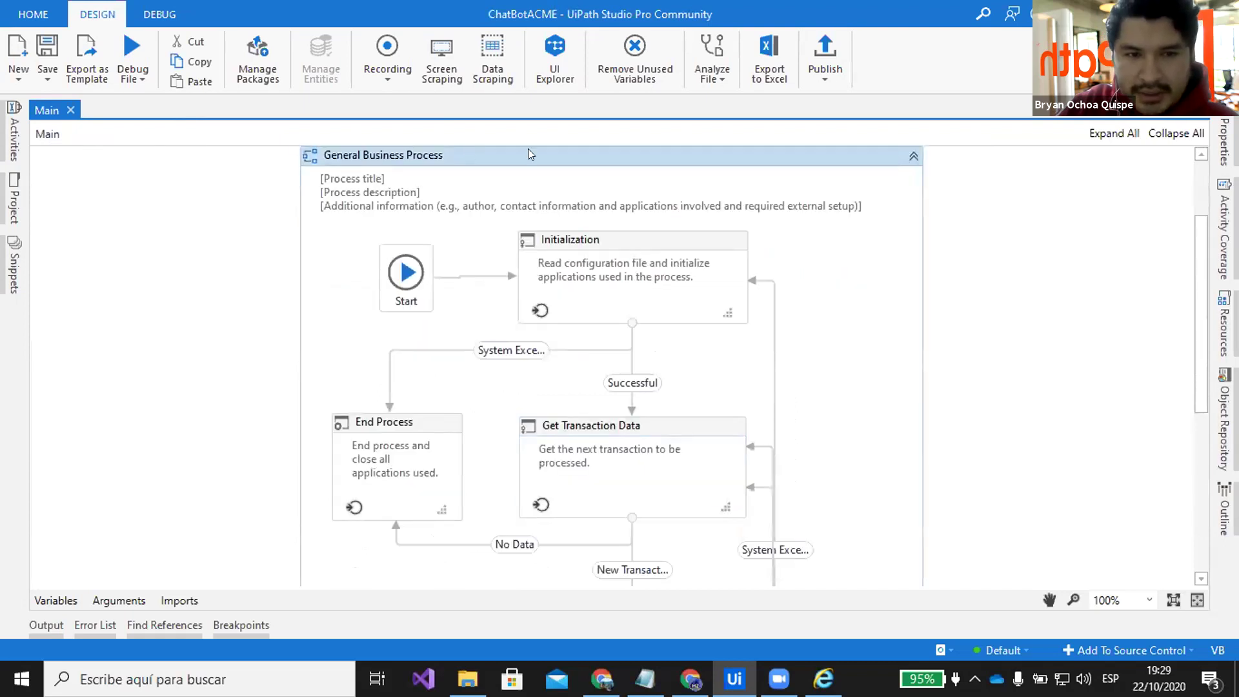
scroll(848, 290, "down", 4)
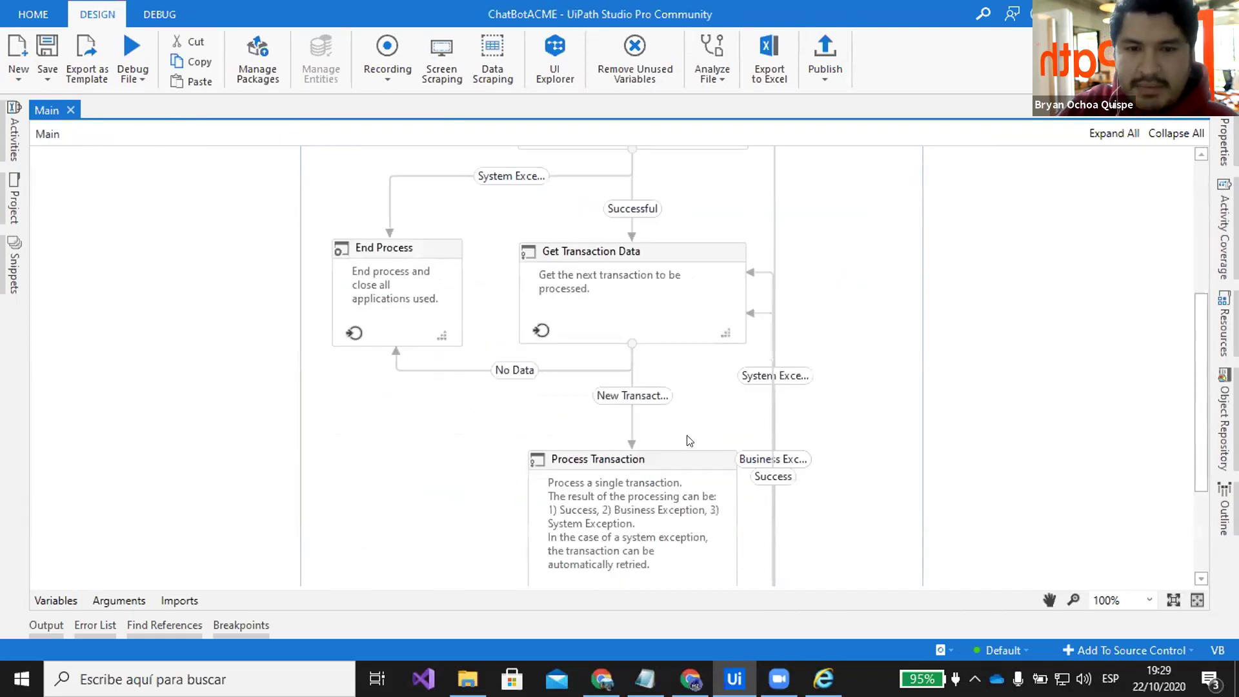
scroll(647, 508, "down", 2)
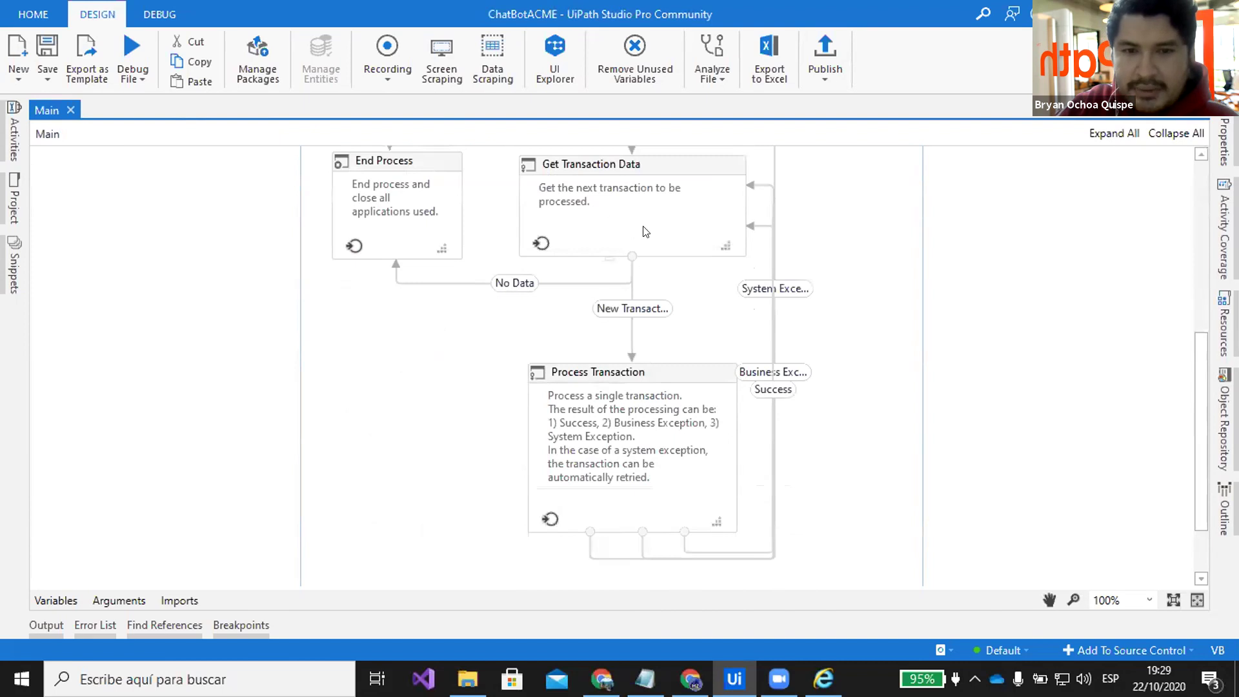
scroll(673, 272, "up", 9)
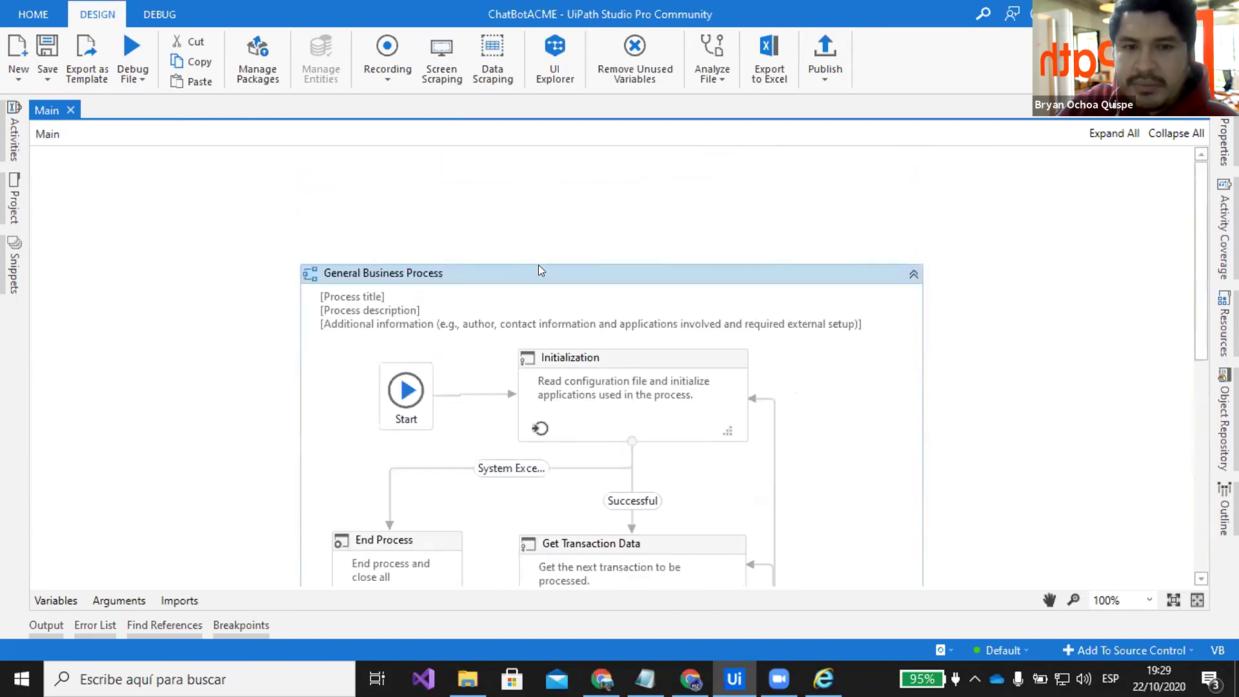
scroll(540, 270, "down", 2)
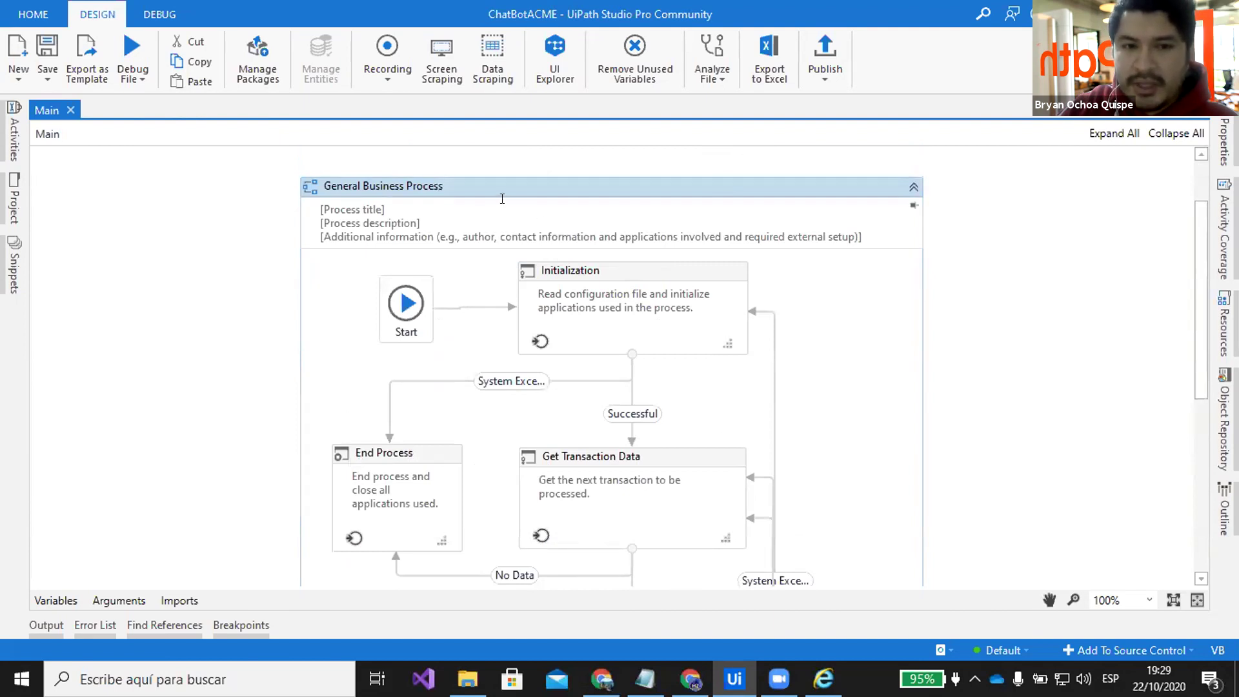
scroll(502, 200, "down", 1)
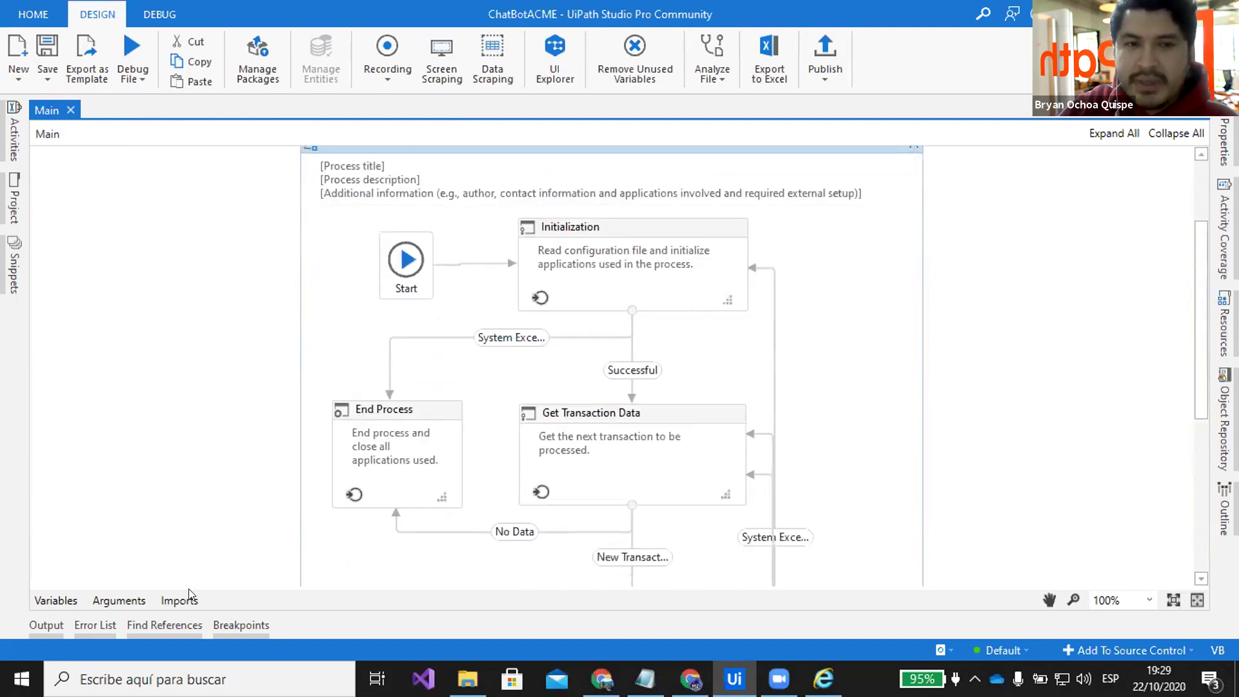
left_click(123, 598)
scroll(455, 223, "up", 2)
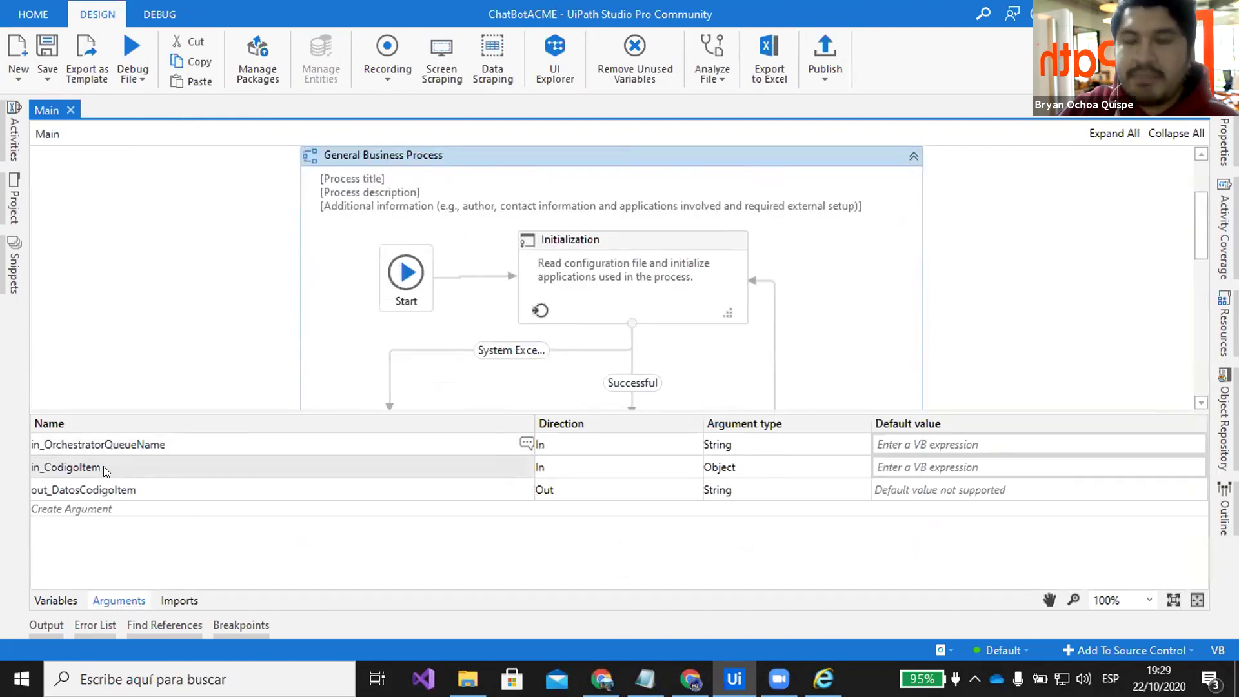
double_click(671, 305)
scroll(726, 285, "down", 5)
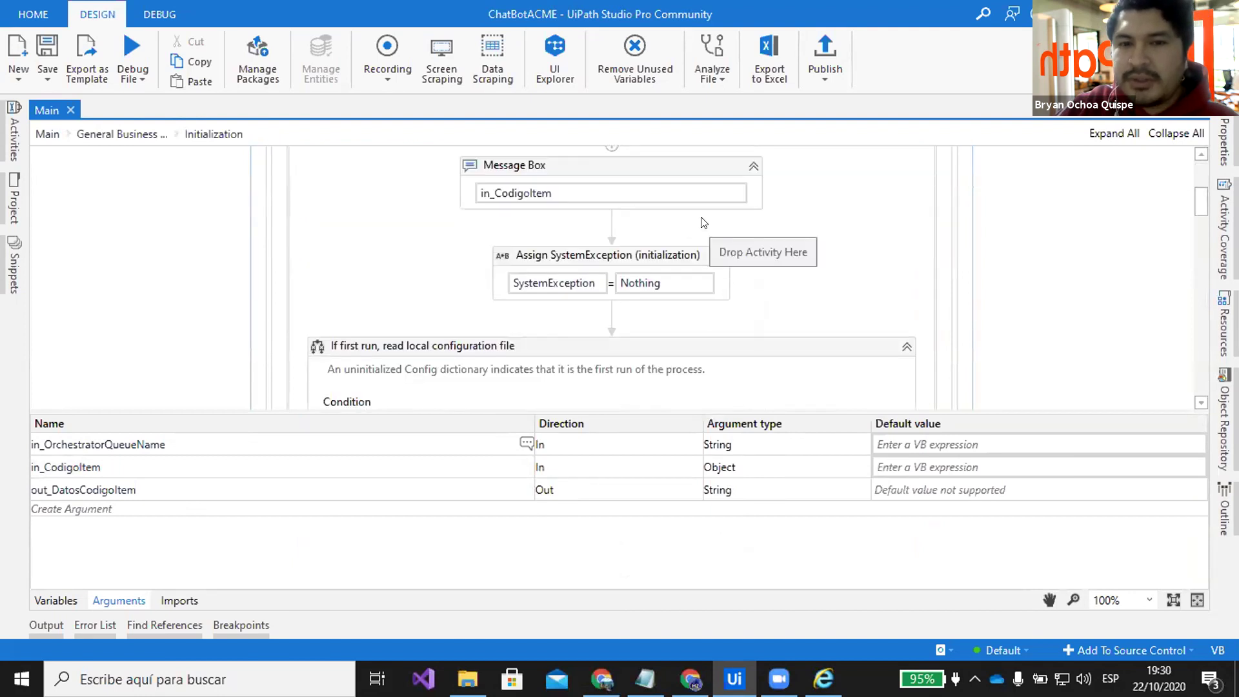
scroll(740, 225, "down", 3)
scroll(738, 220, "down", 5)
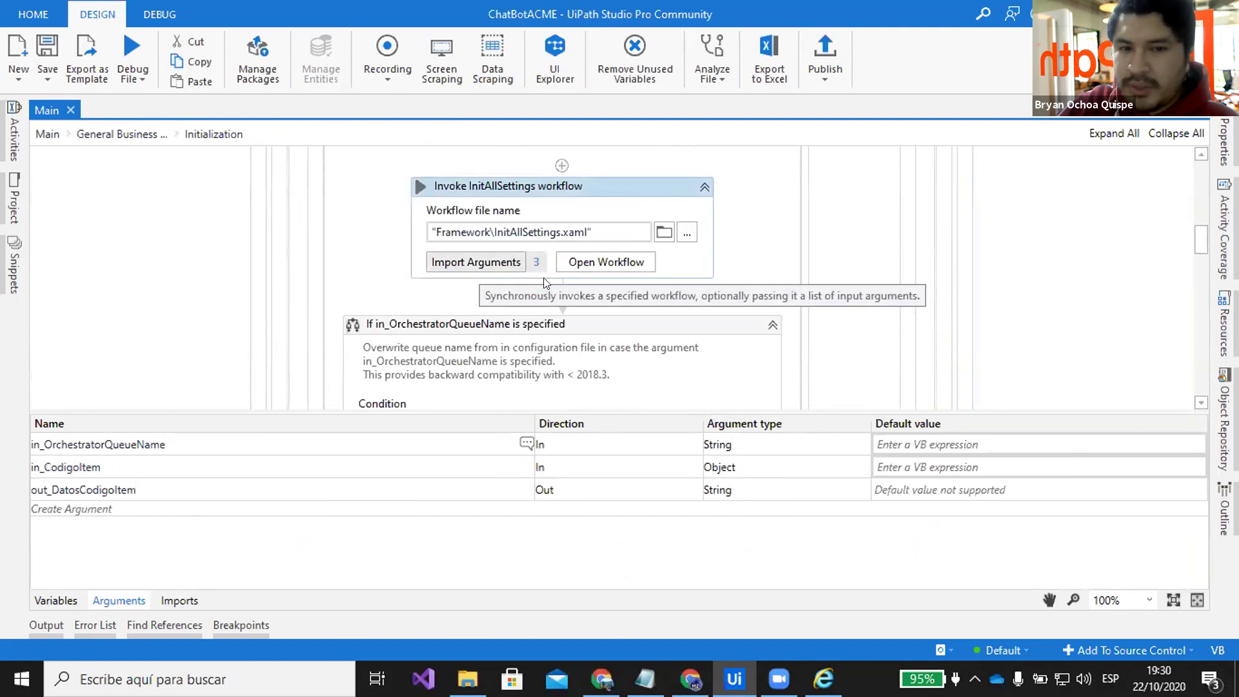
scroll(687, 270, "up", 5)
scroll(687, 270, "up", 5)
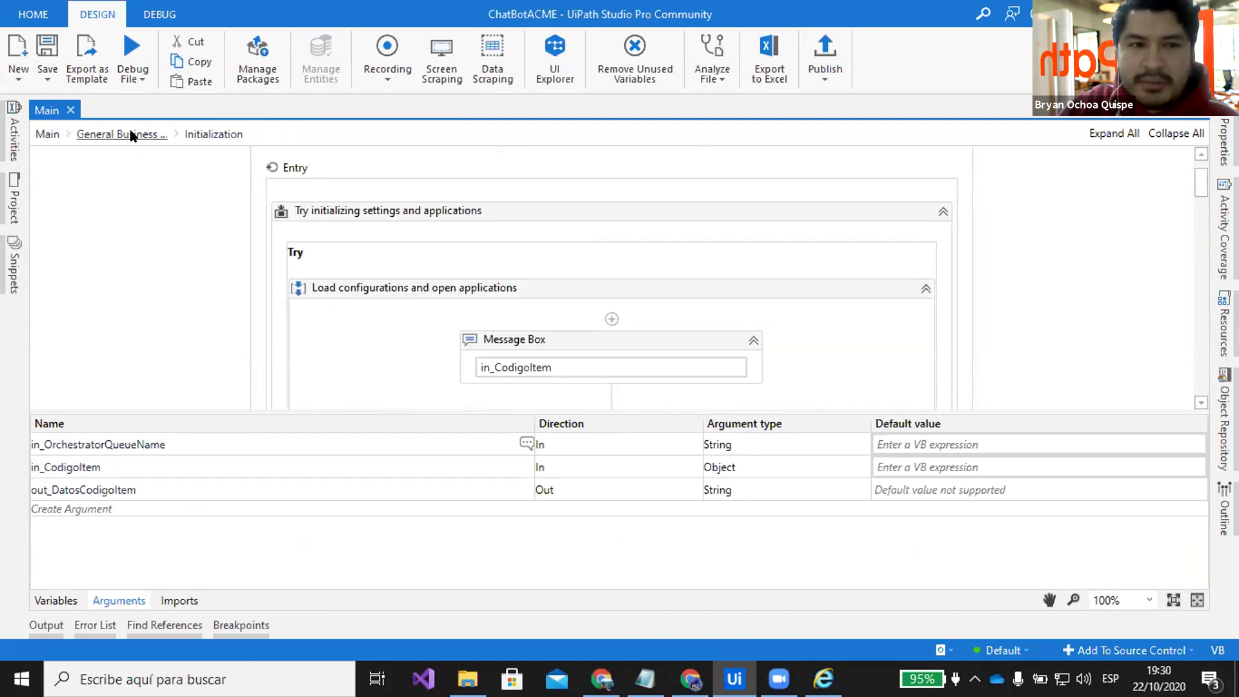
left_click(47, 134)
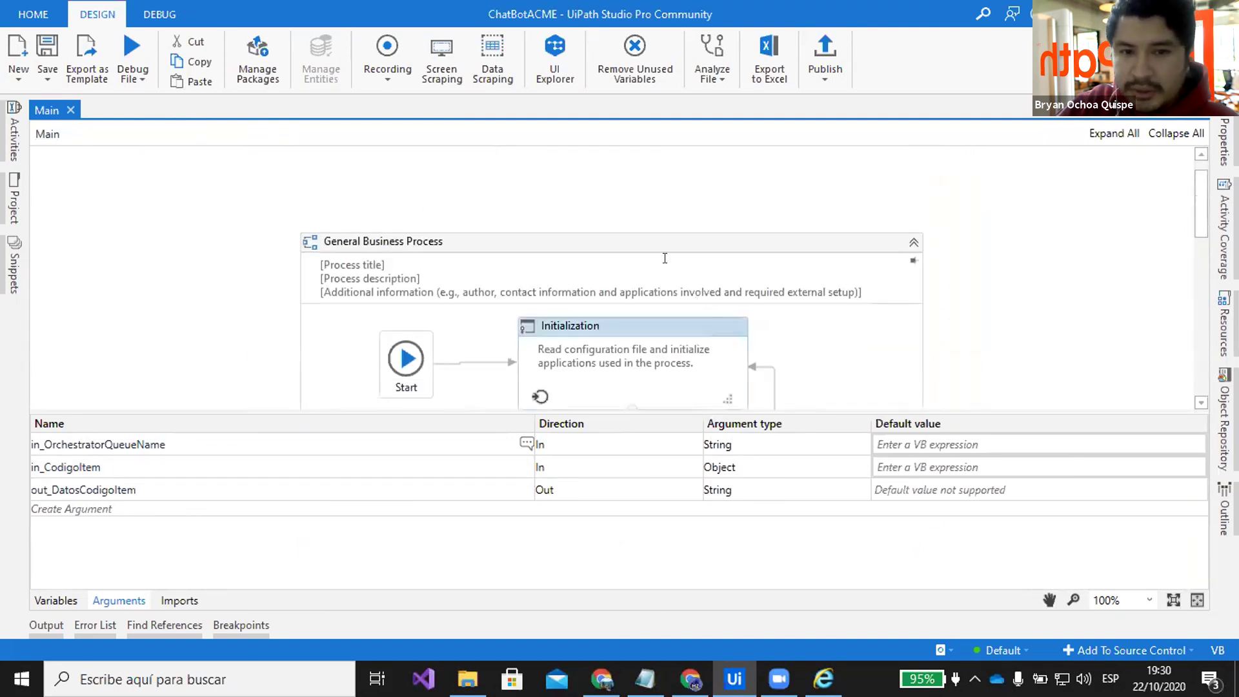
scroll(904, 271, "down", 1)
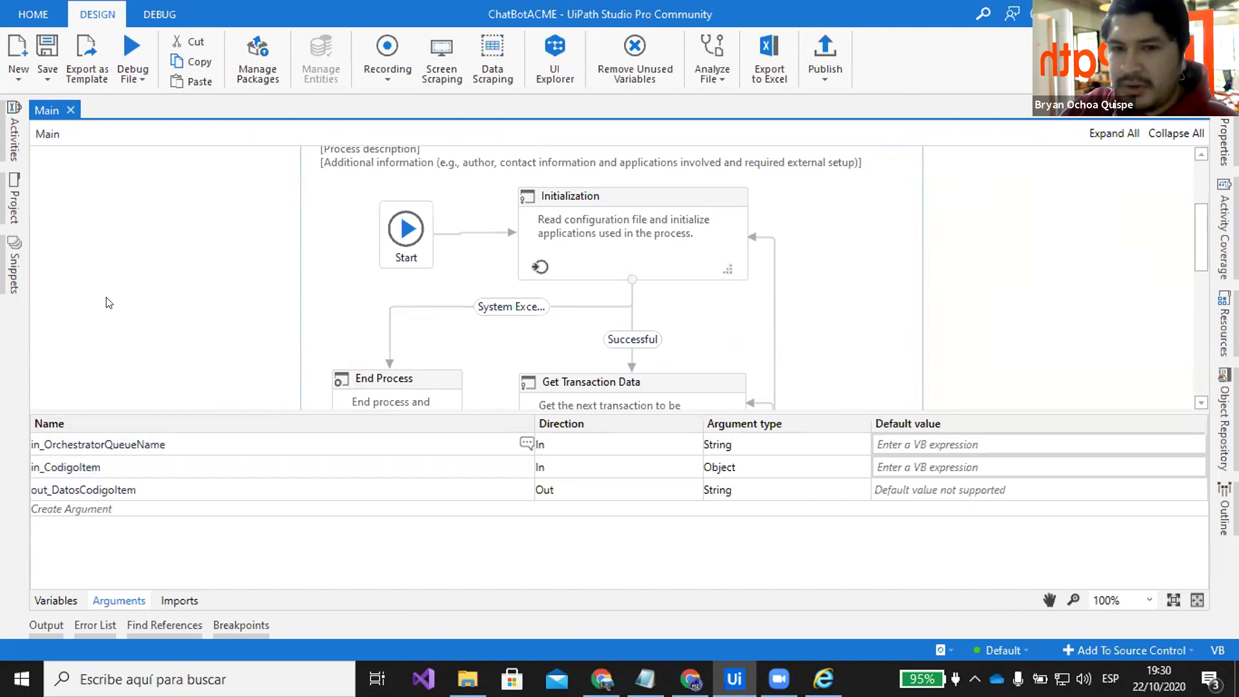
Copy WIID 57735319 from the IE details page into a new Notepad note, then return to Studio
left_click(823, 679)
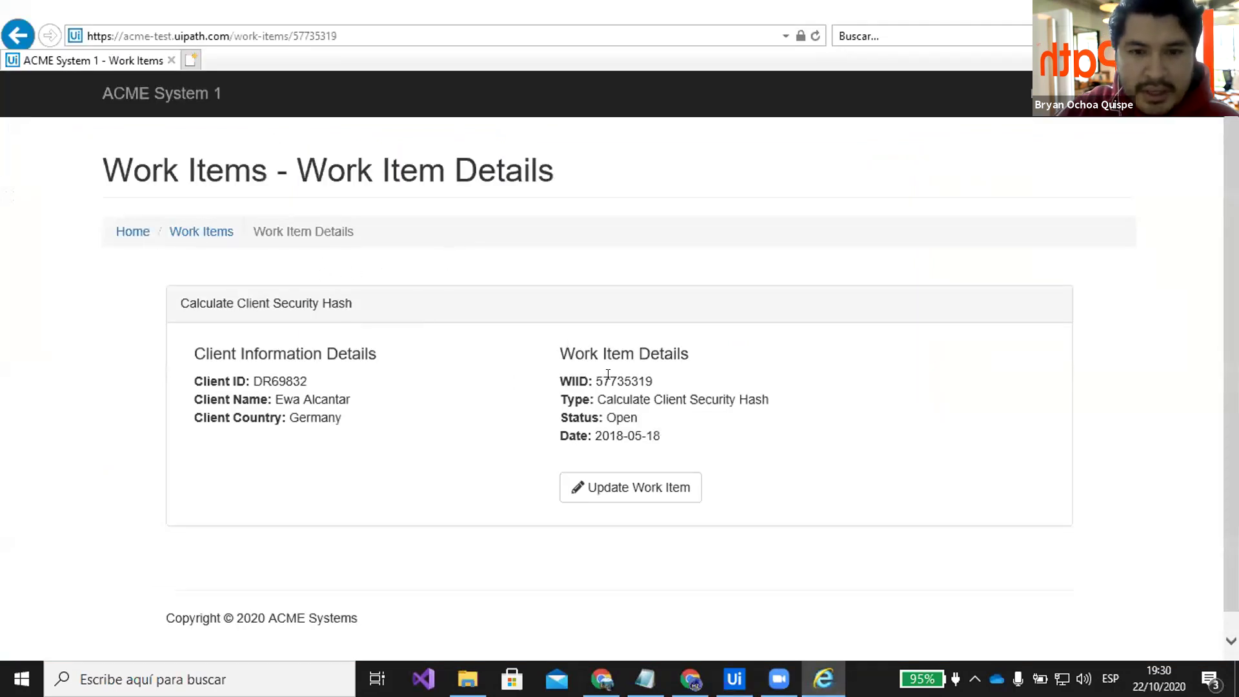
left_click_drag(654, 382, 592, 371)
key("ctrl+c")
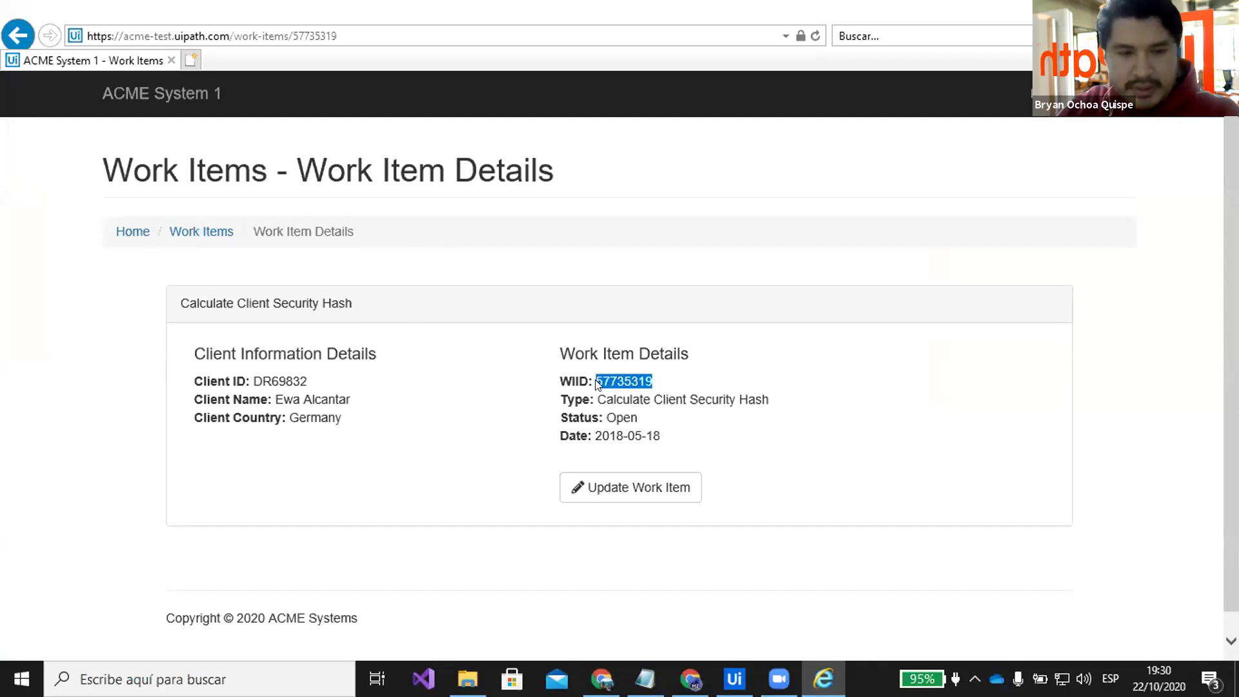
key("super+r")
type("no")
key("Return")
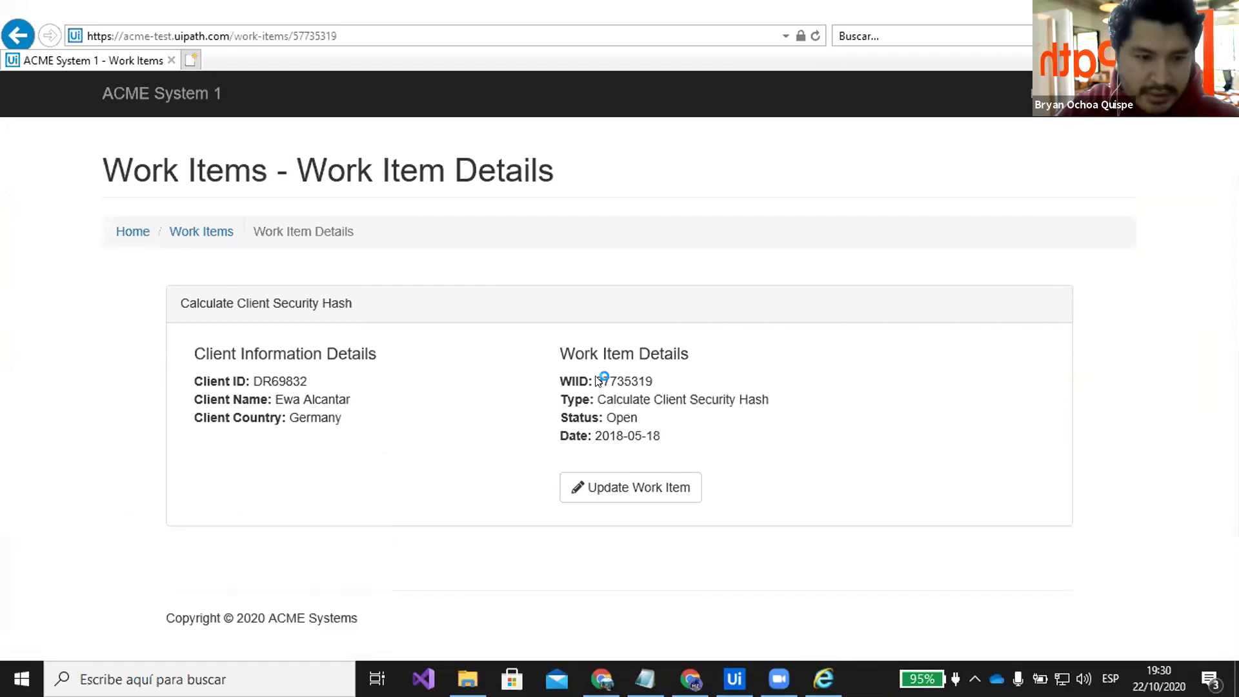
key("ctrl+v")
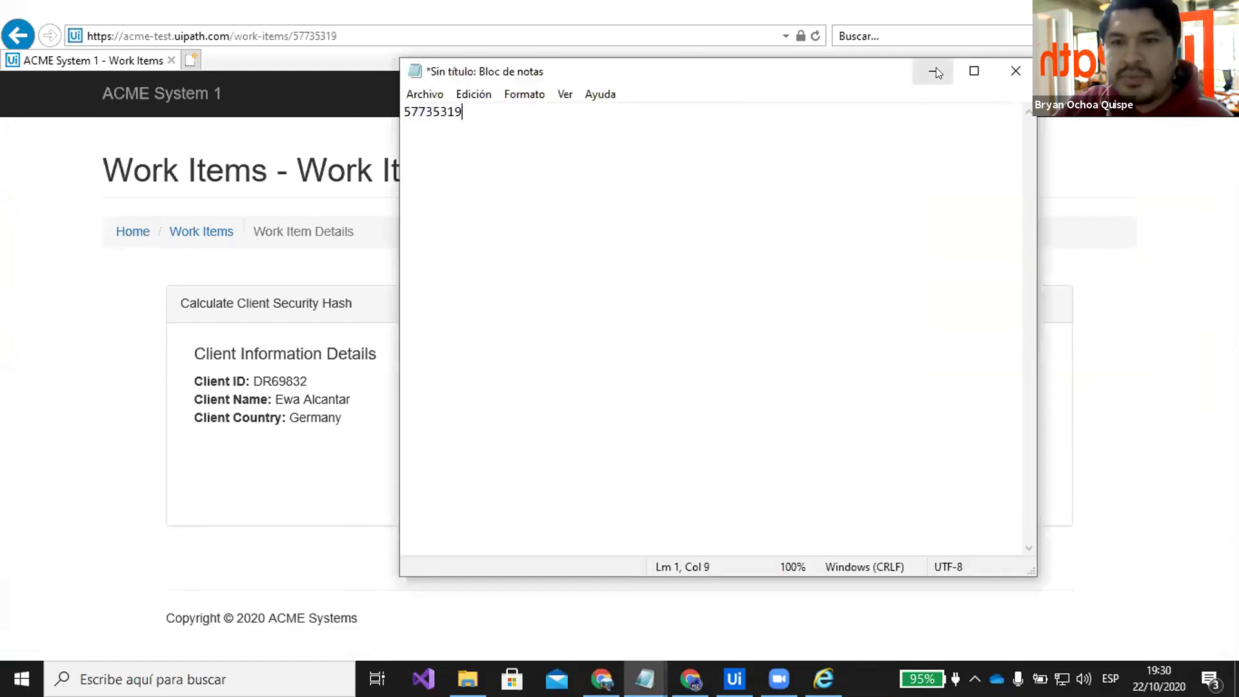
left_click(935, 69)
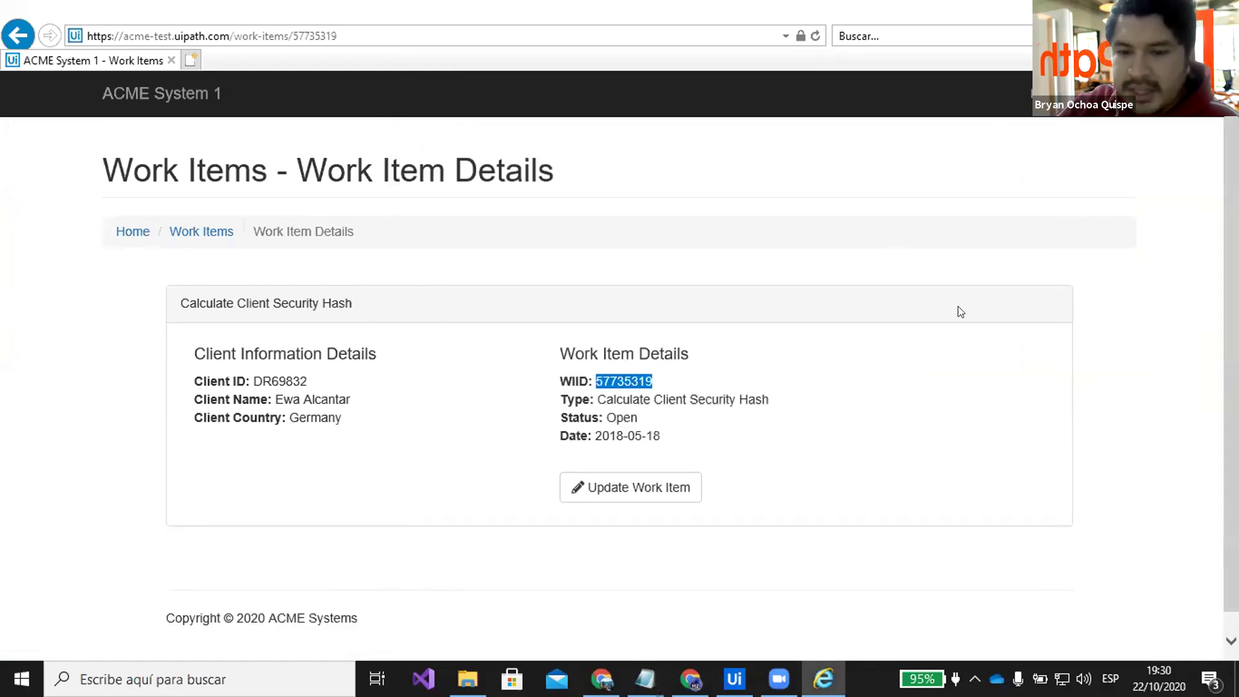
key("alt+Tab")
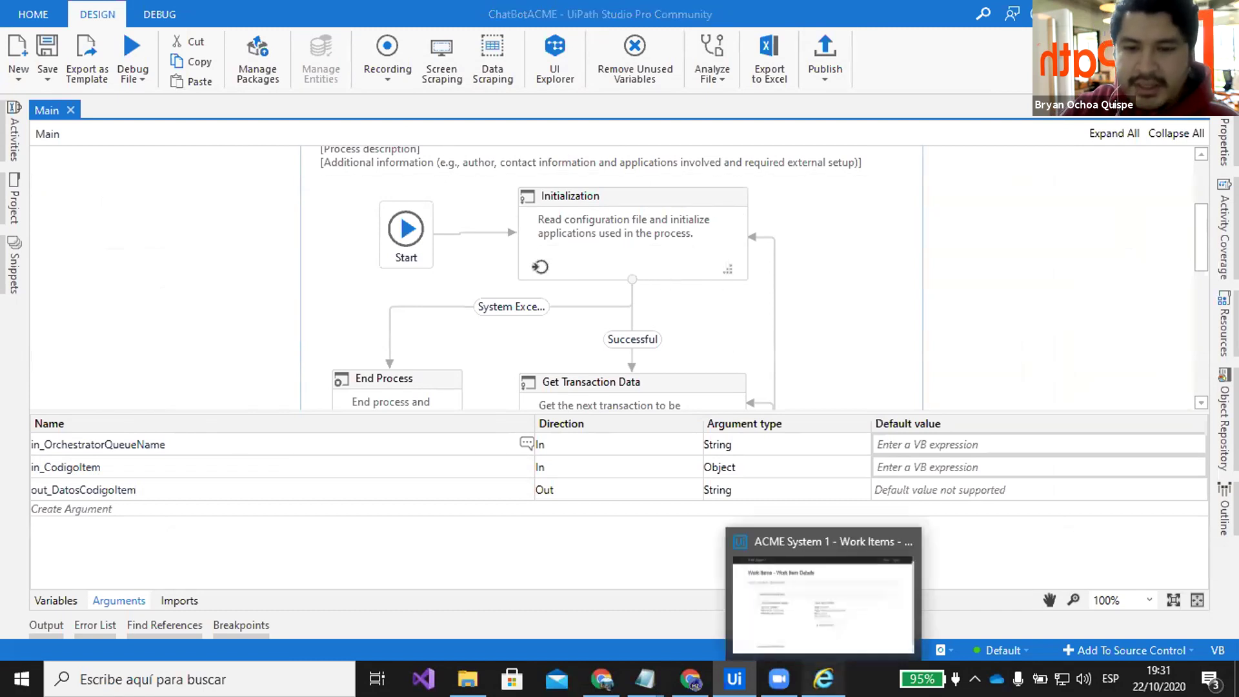
left_click(823, 677)
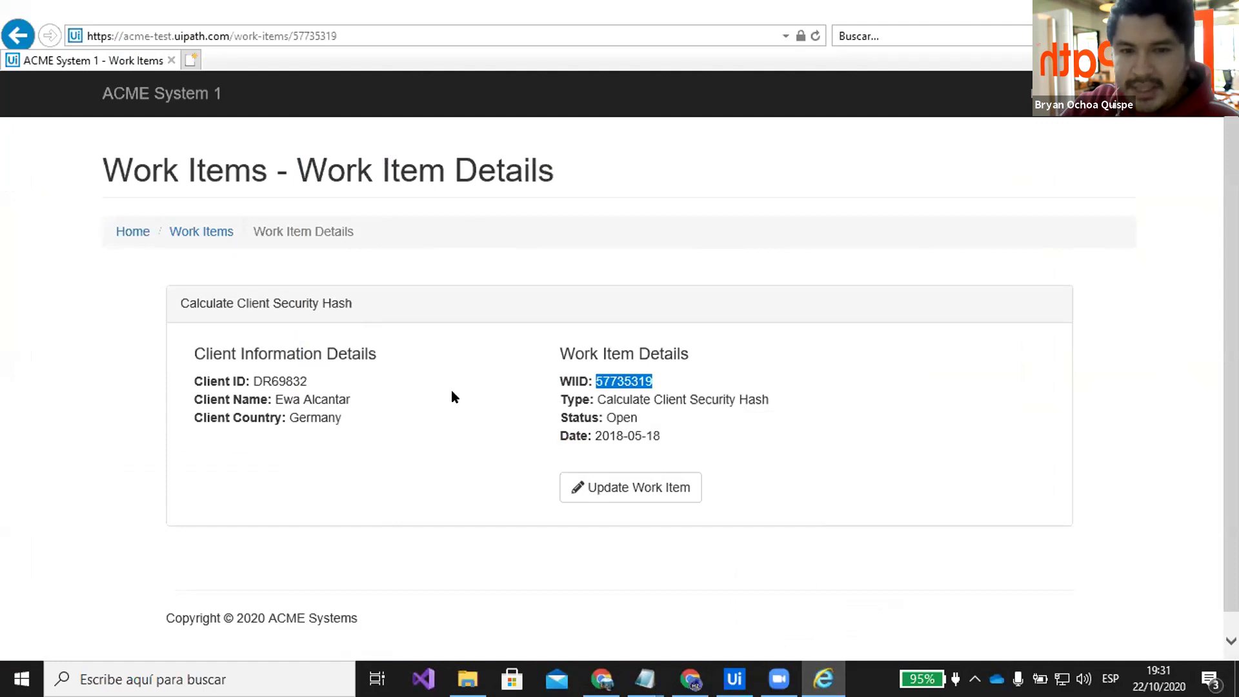
left_click(823, 677)
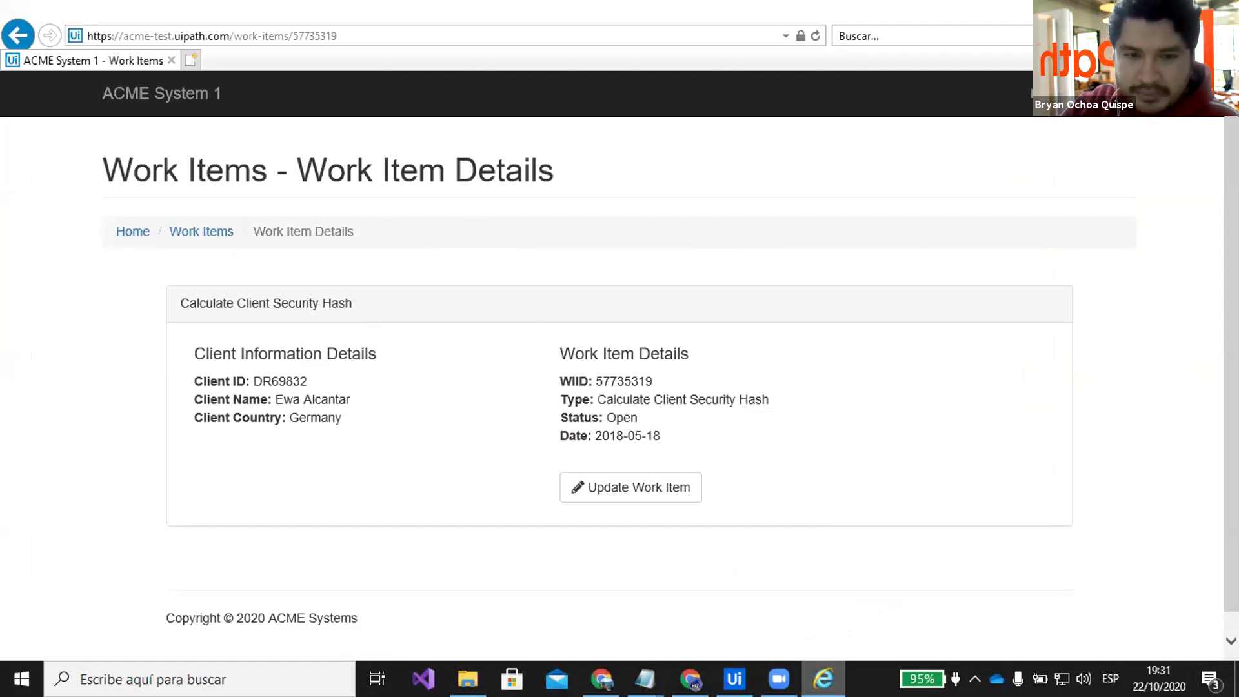
left_click(823, 678)
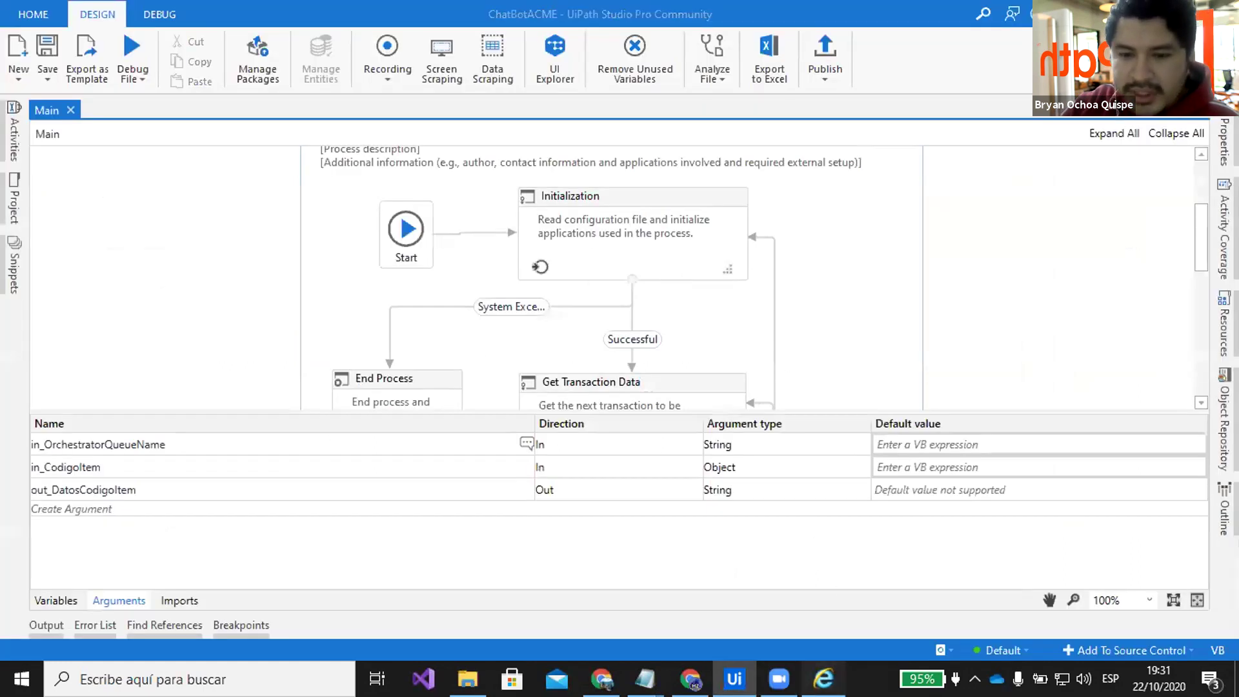
left_click(396, 256)
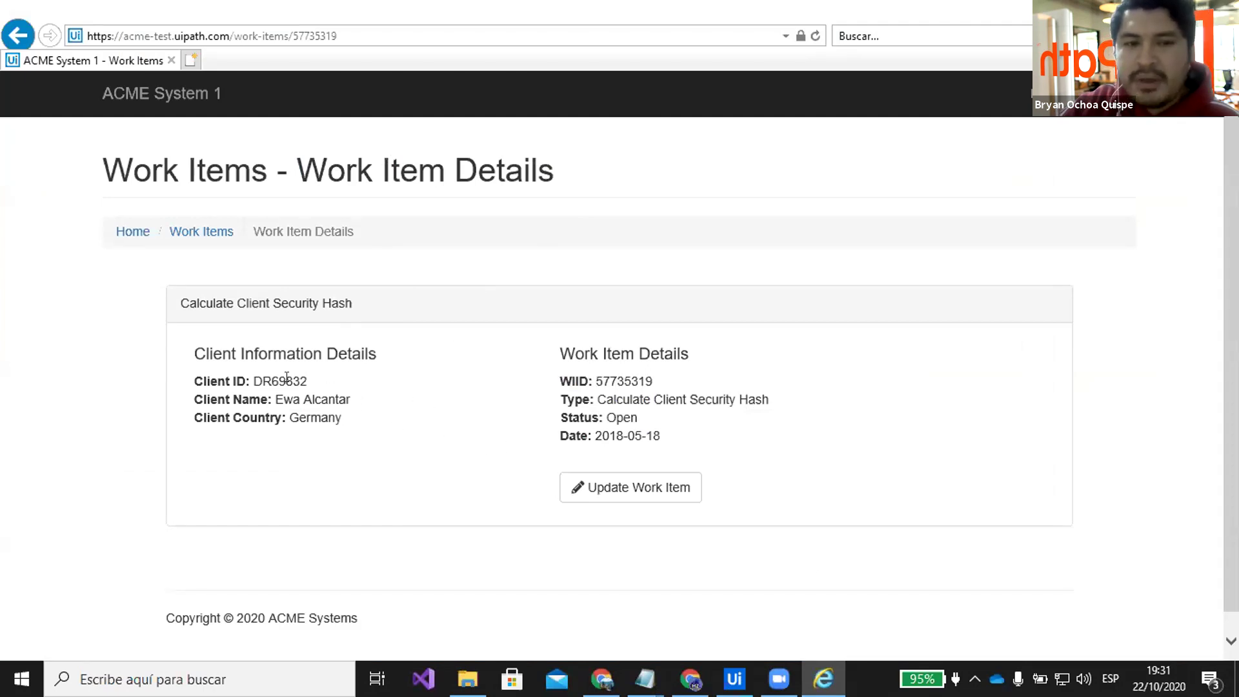
left_click(822, 678)
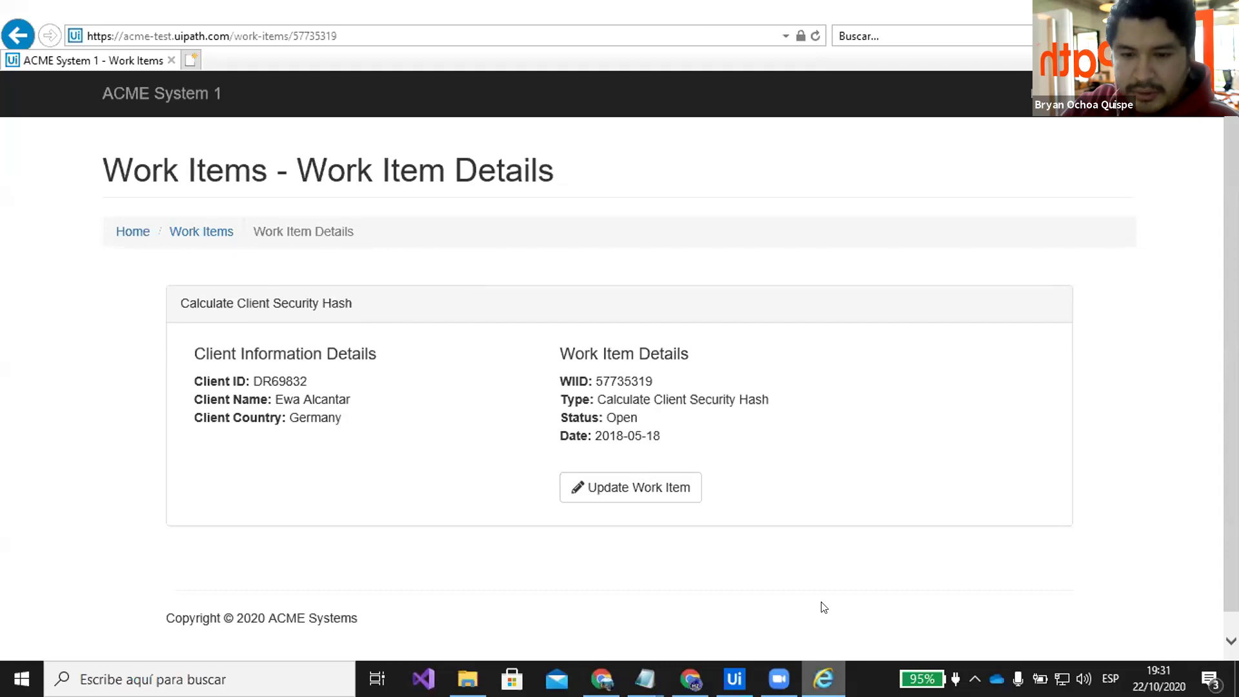
left_click(130, 489)
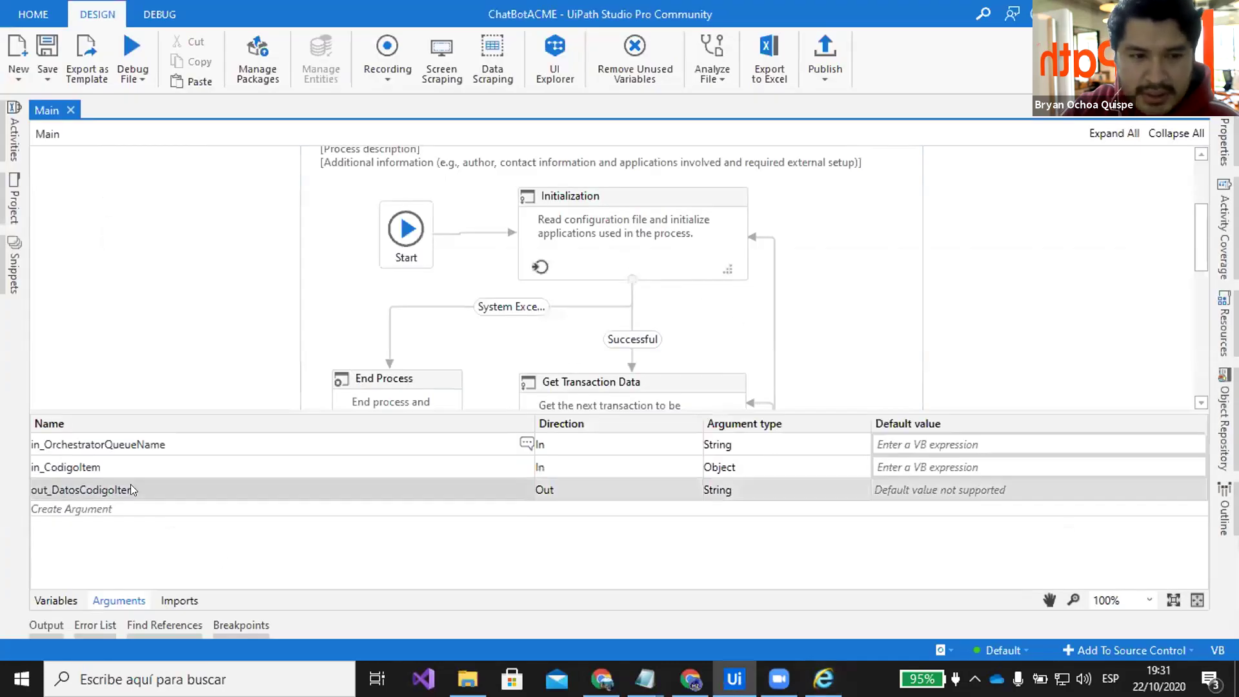
left_click(105, 468)
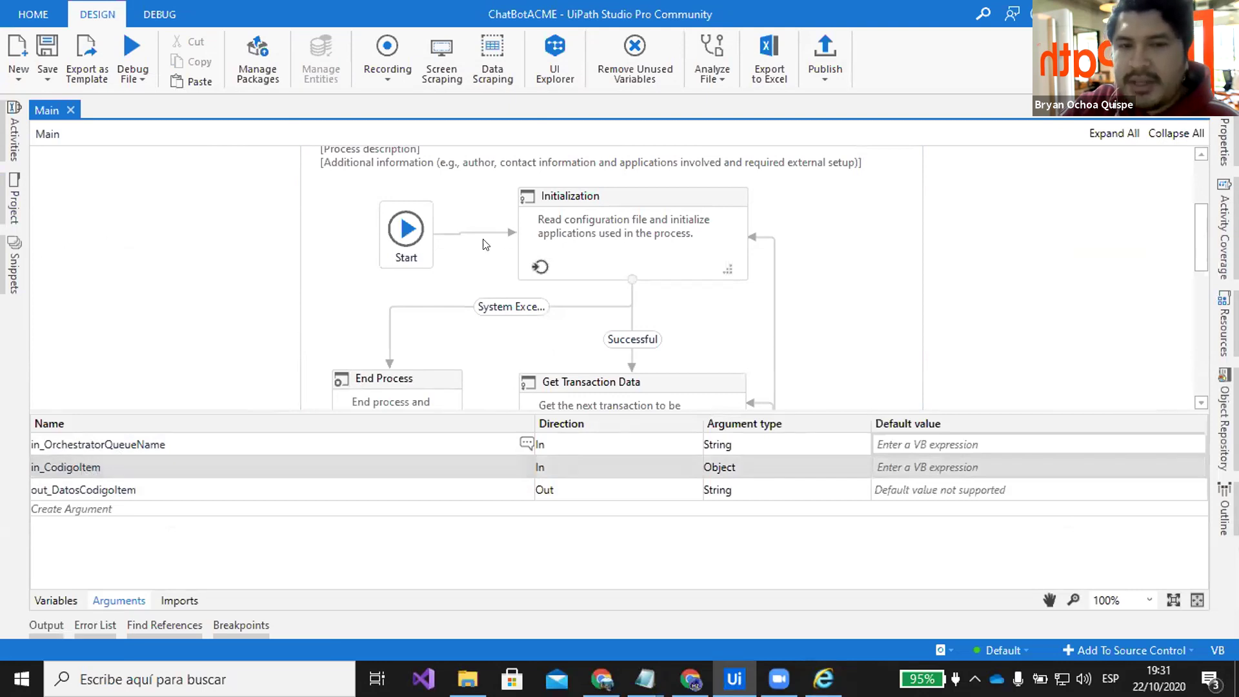
Review the out_DatosCodigoItem argument and Initialization state, then switch to the Dialogflow browser window
left_click(78, 494)
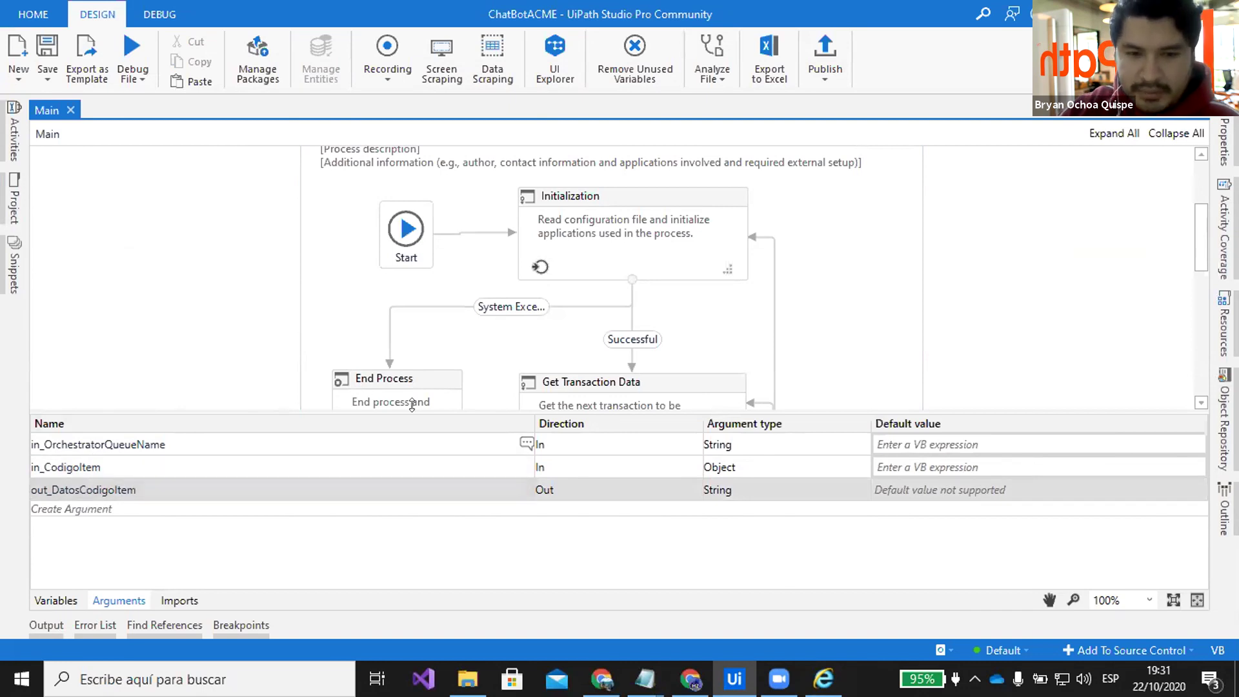
left_click(702, 198)
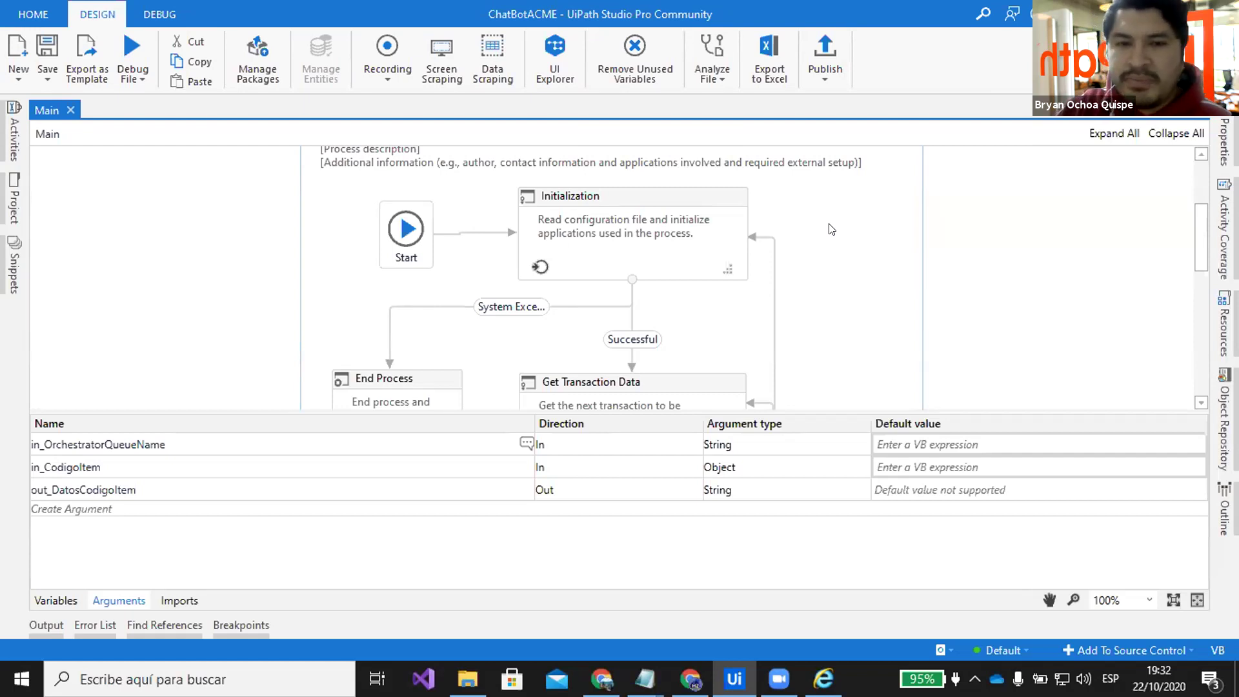
scroll(863, 284, "up", 1)
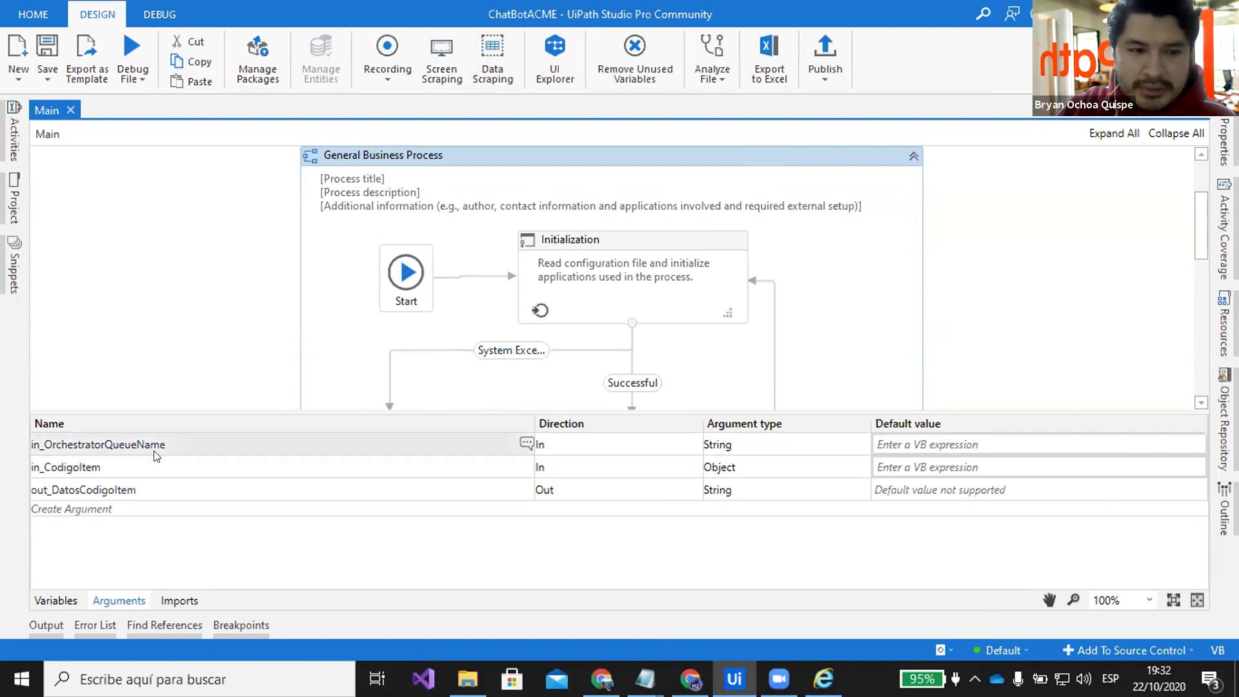
left_click(167, 485)
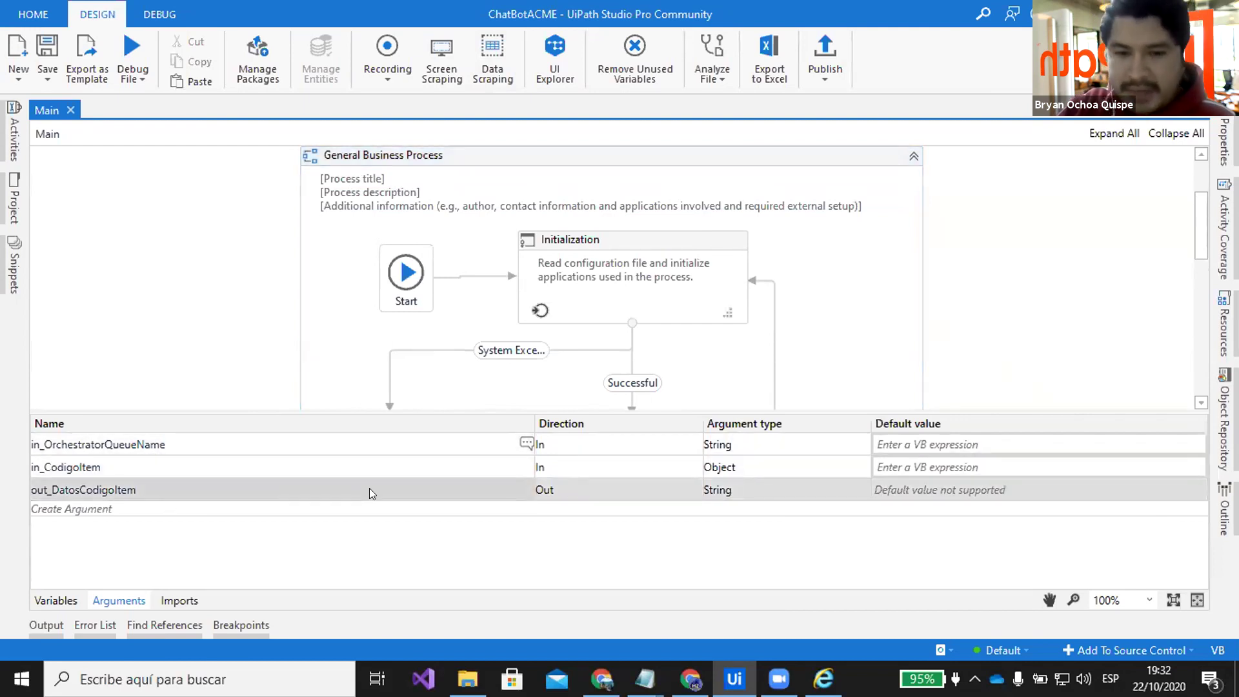
left_click(601, 679)
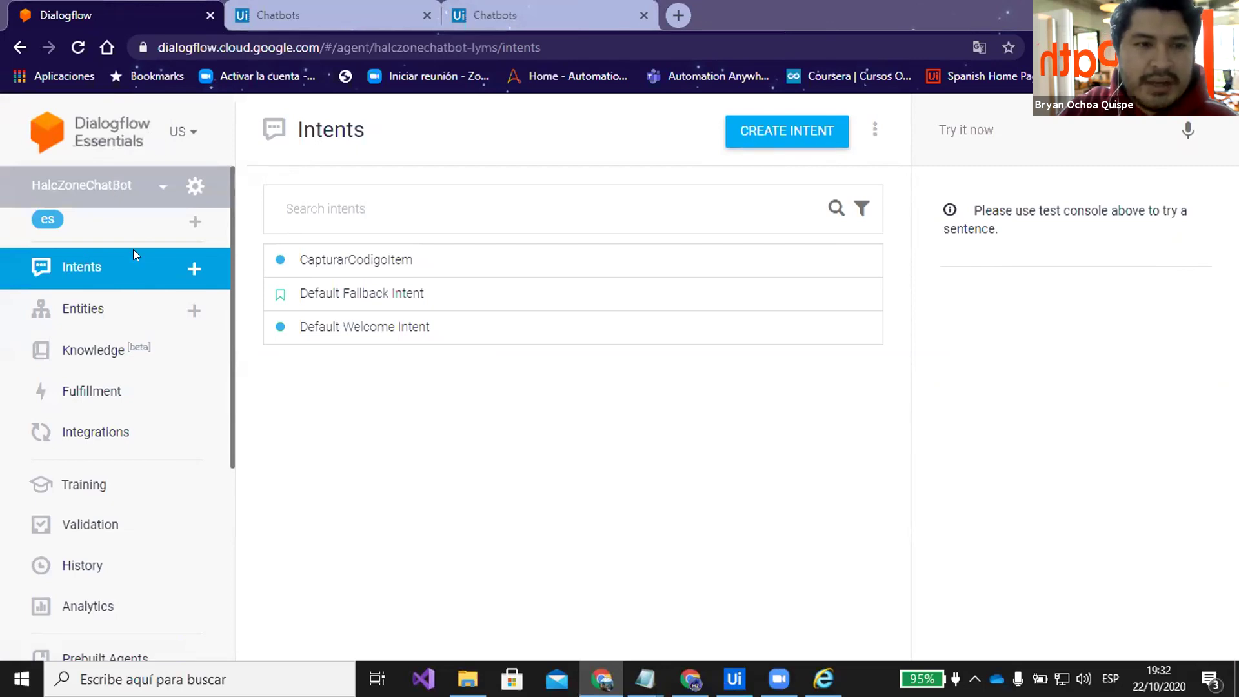
Sign in to Dialogflow with the Google account, keep the page in English, and open Default Welcome Intent
left_click(96, 270)
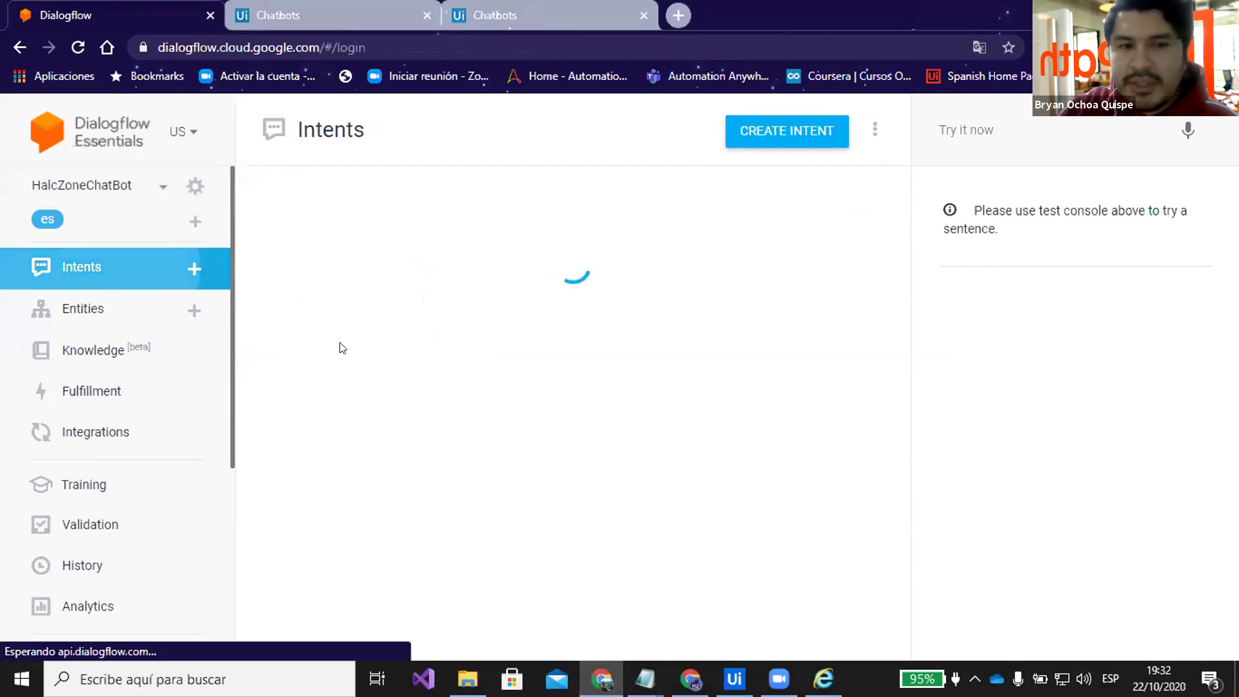
left_click(630, 401)
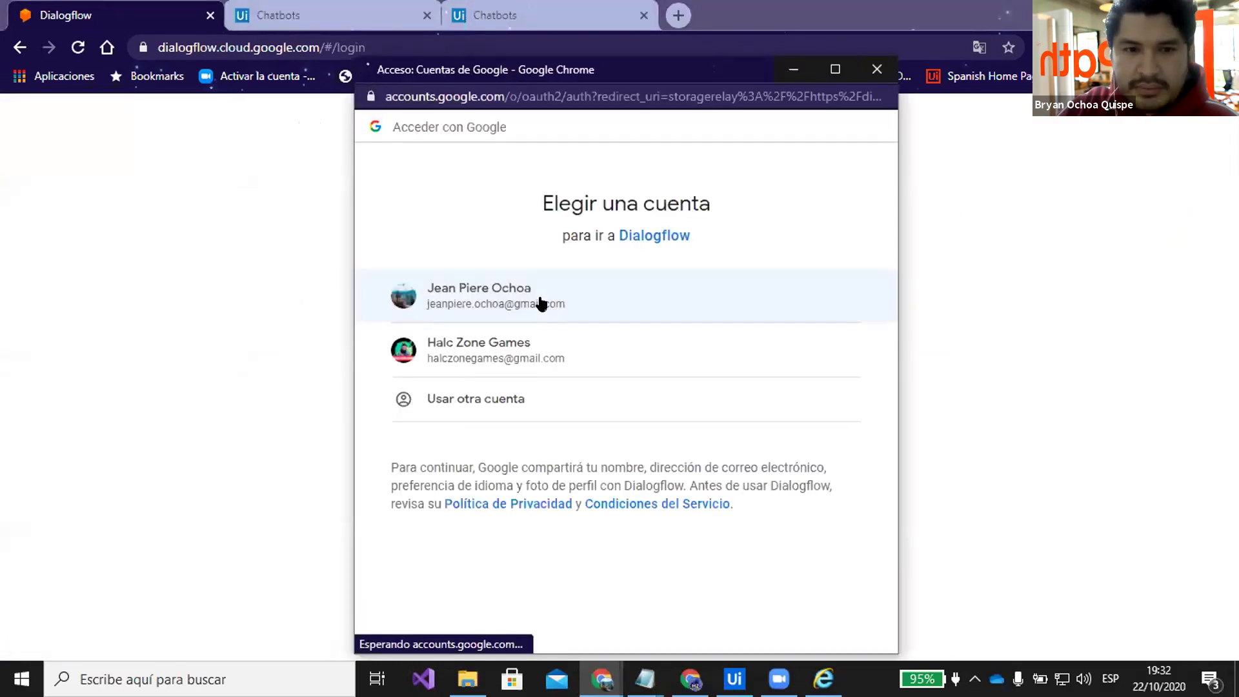
left_click(532, 302)
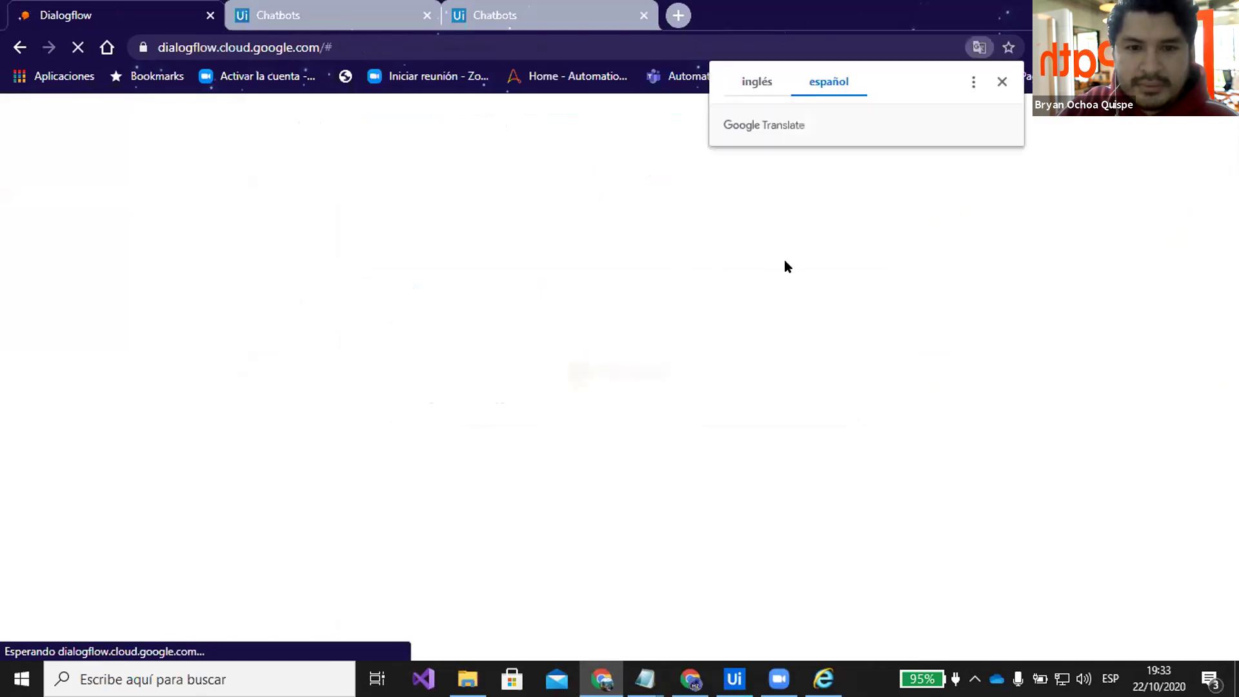
left_click(756, 81)
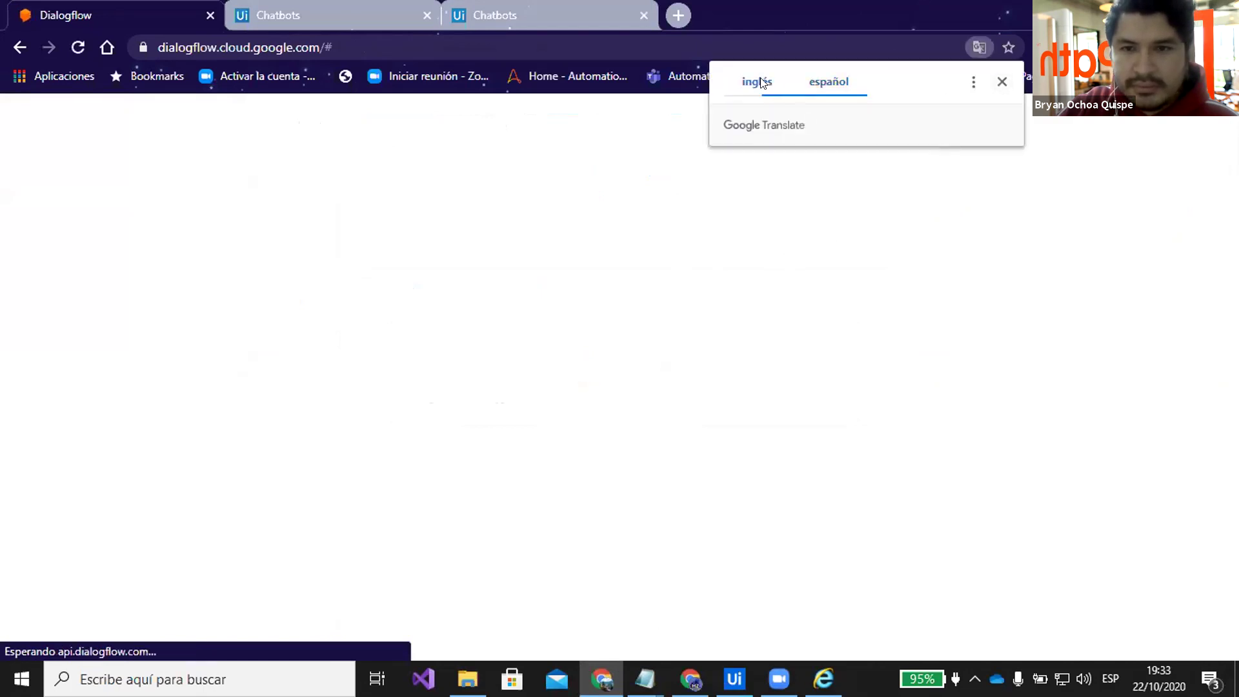
left_click(1002, 82)
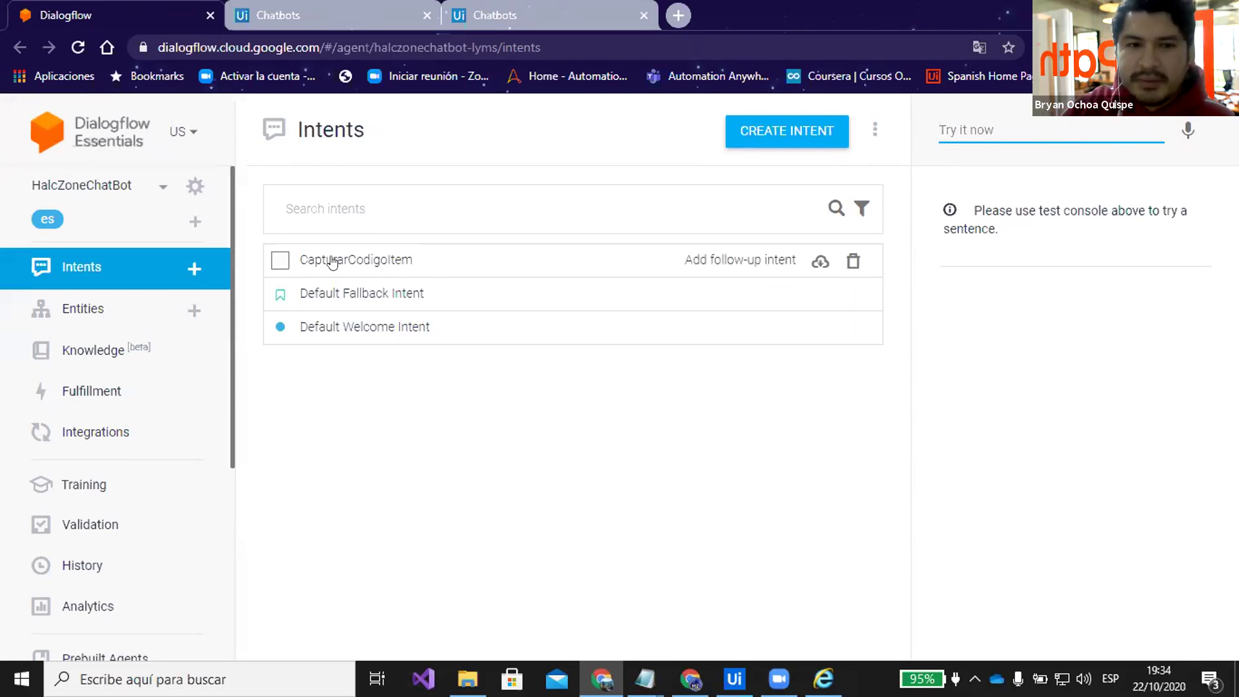
left_click(387, 384)
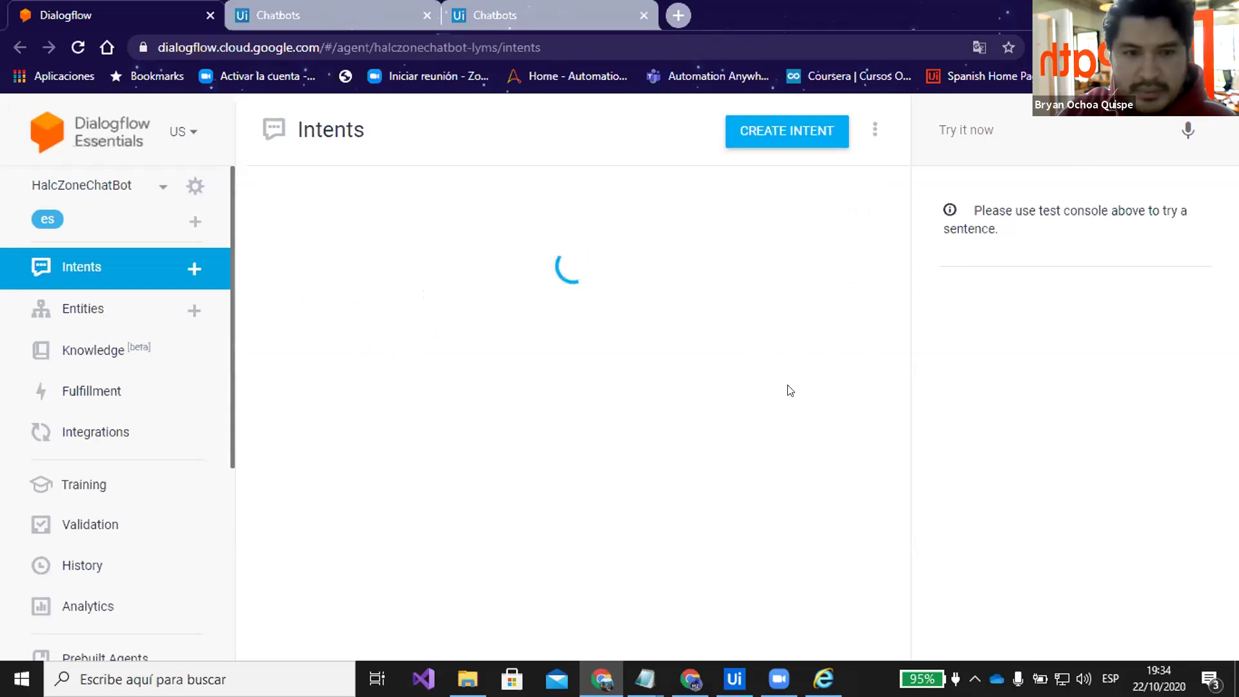
Review the welcome intent's training phrases (hola, saludos, chao), parameters and WI5 welcome response
scroll(514, 279, "down", 3)
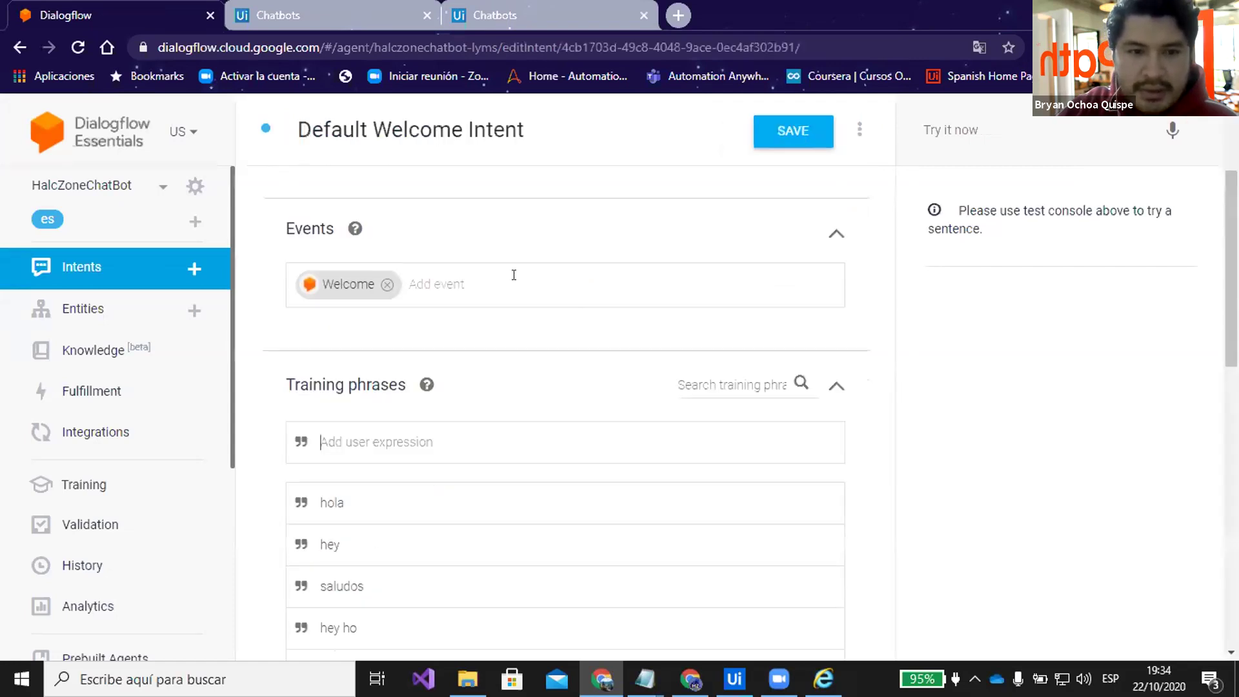
scroll(513, 275, "down", 1)
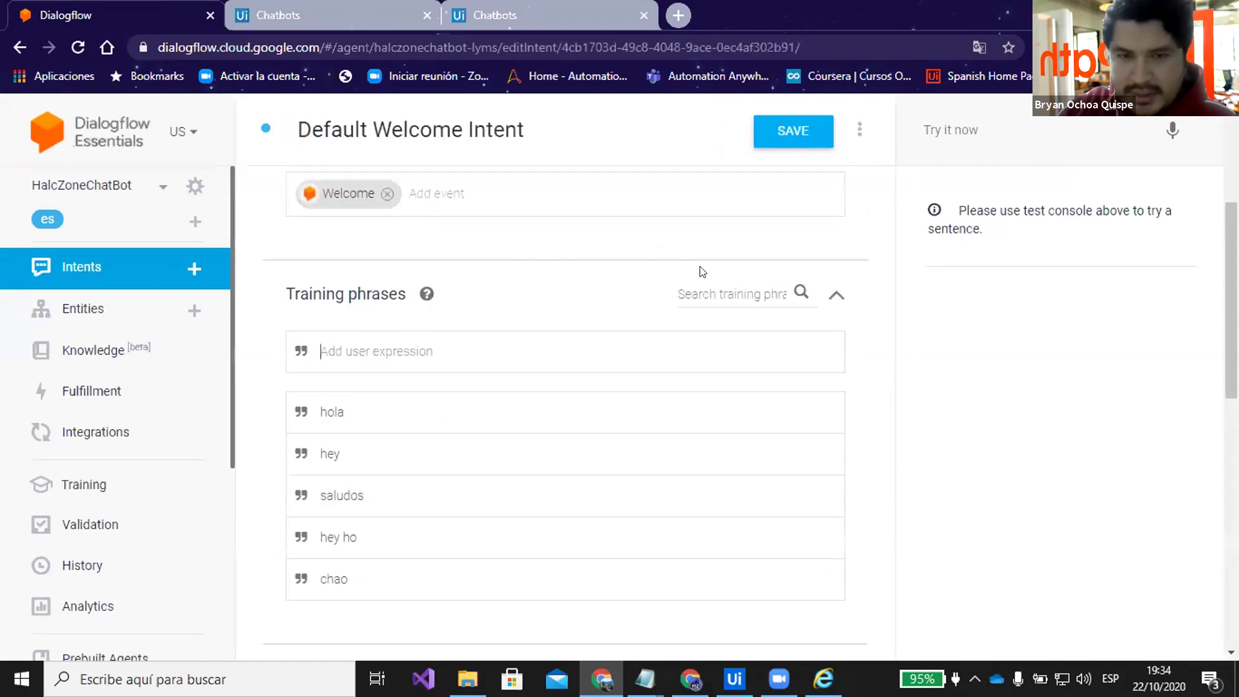
scroll(560, 246, "down", 2)
scroll(565, 247, "up", 2)
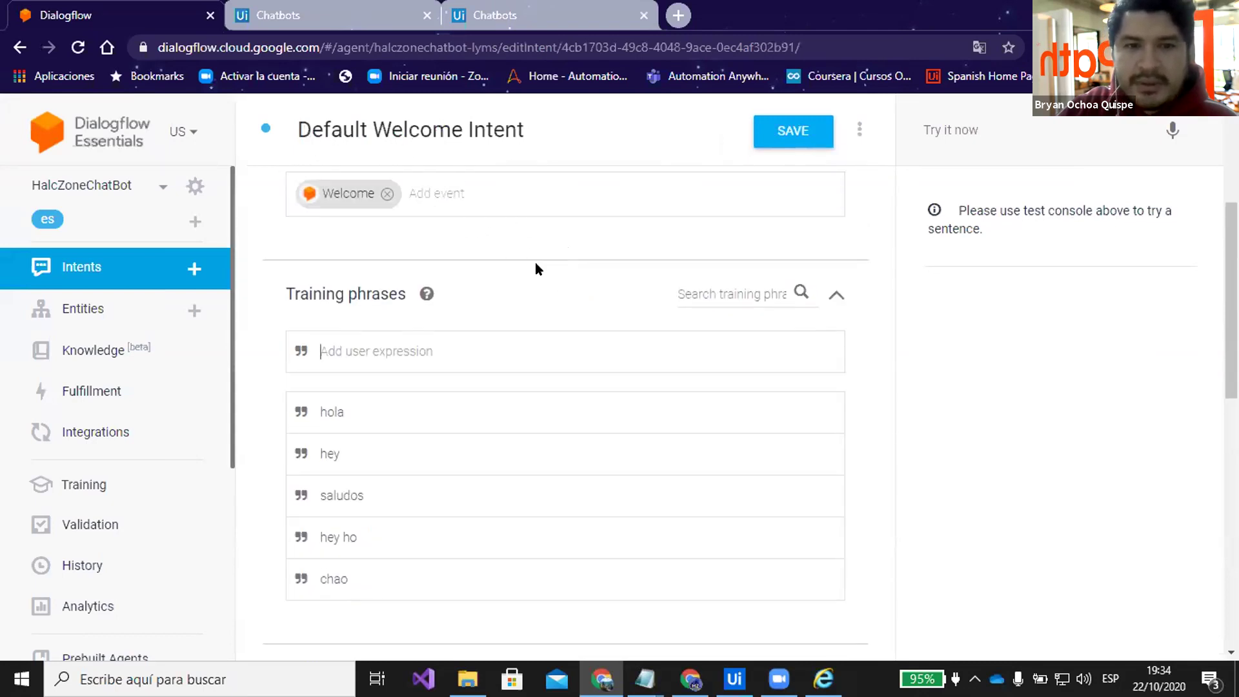
scroll(535, 257, "down", 3)
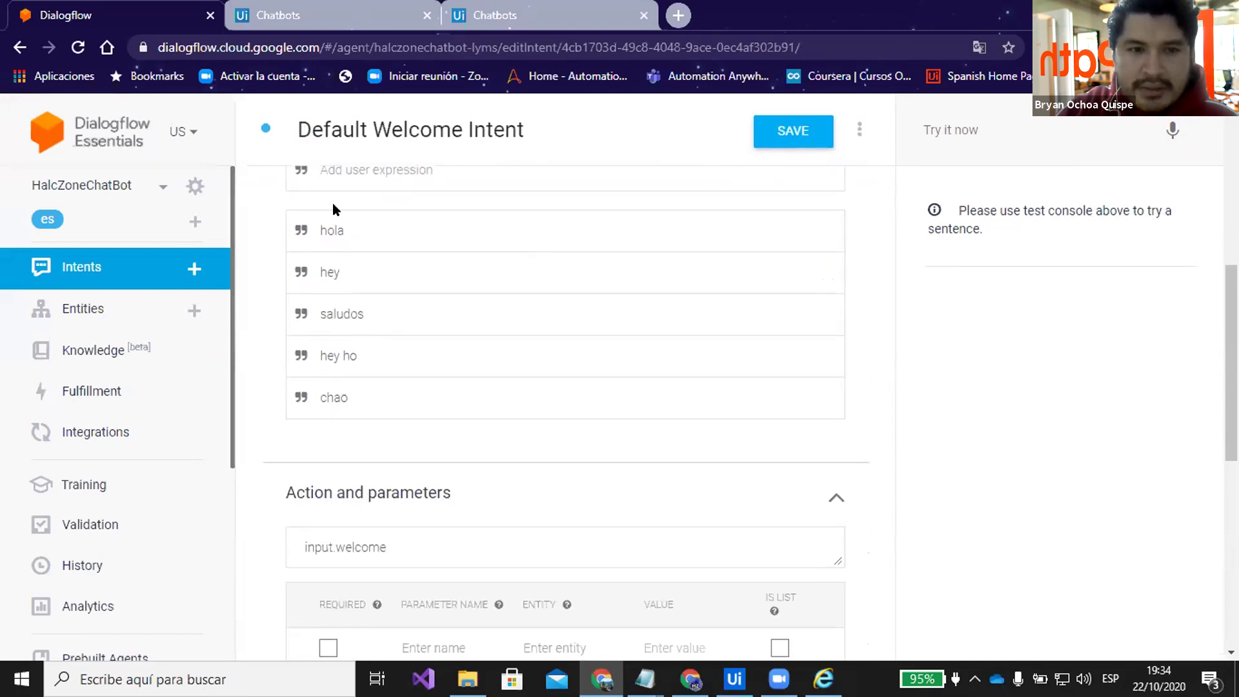
left_click_drag(346, 229, 321, 229)
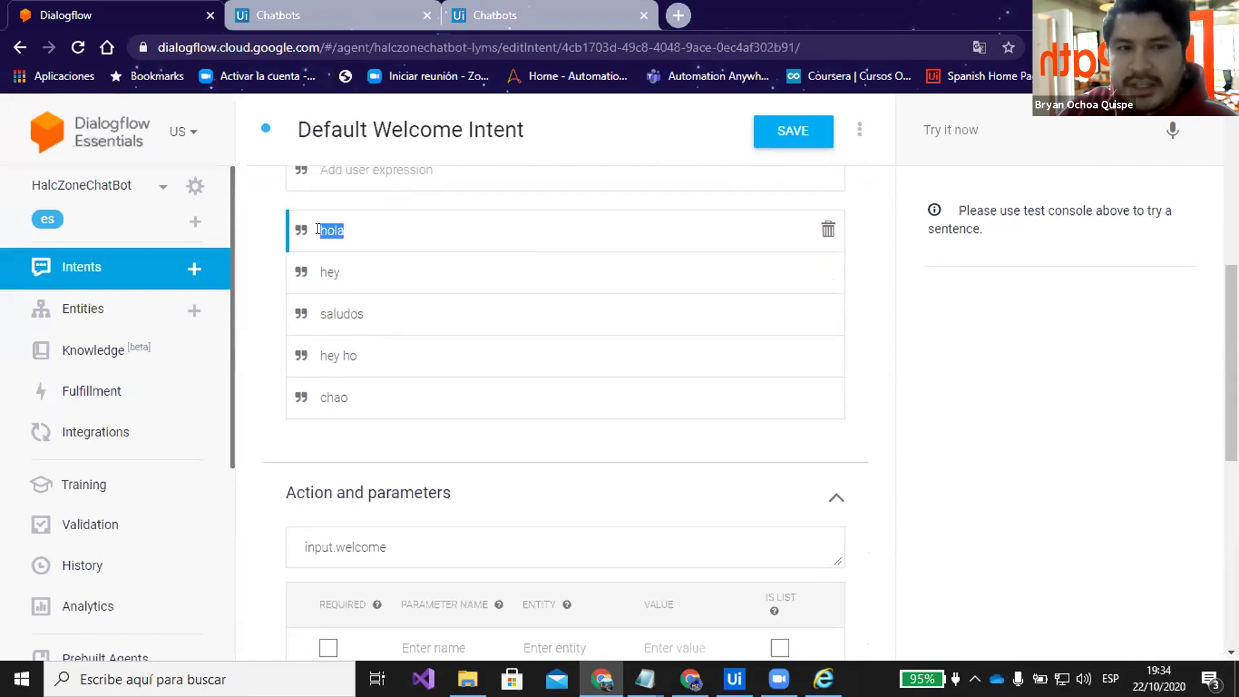
left_click(539, 203)
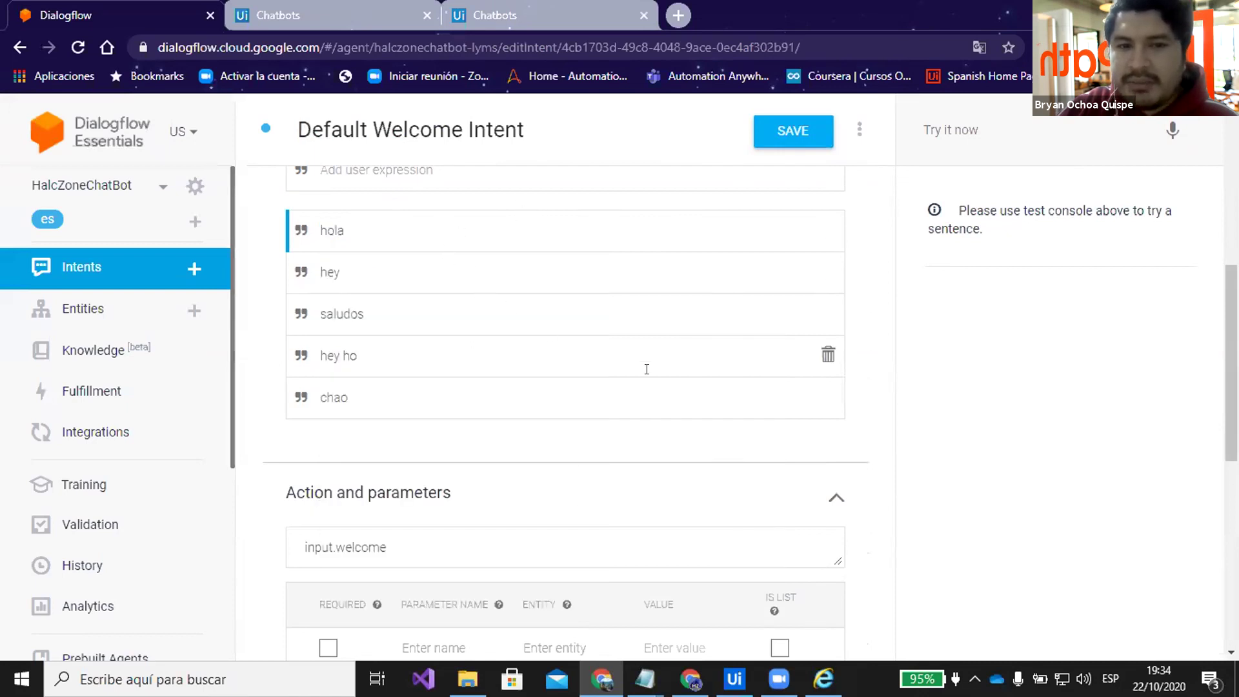
scroll(691, 368, "down", 1)
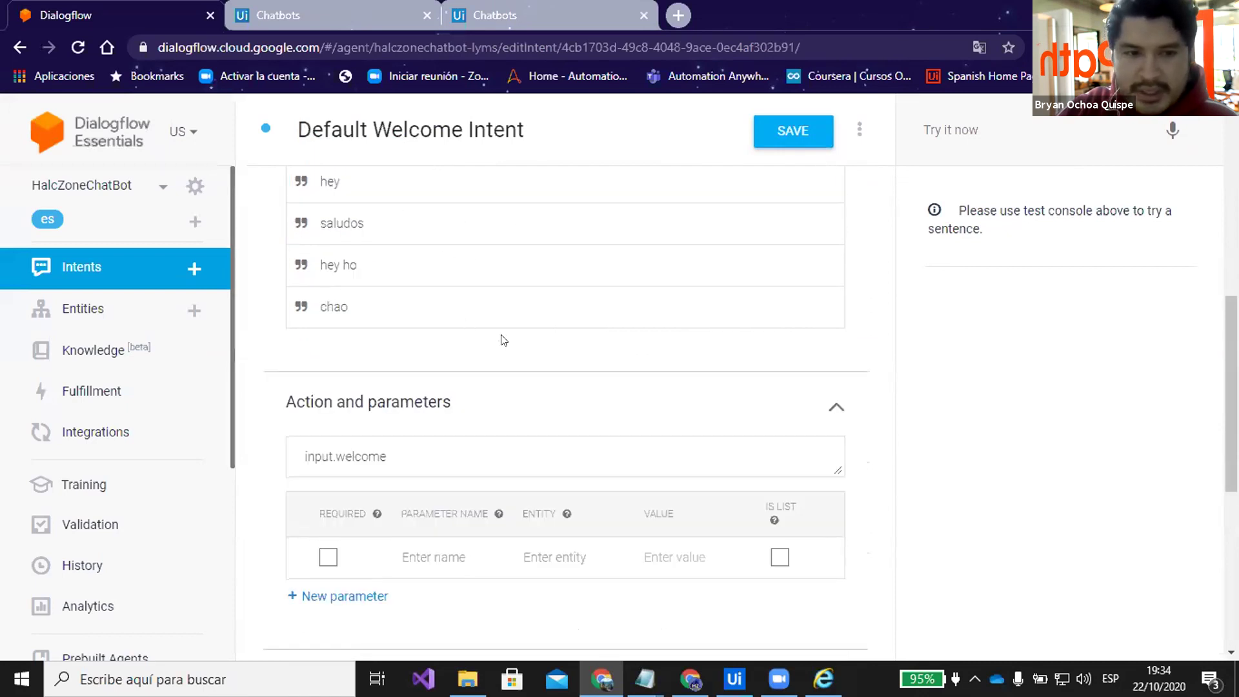
scroll(503, 340, "down", 4)
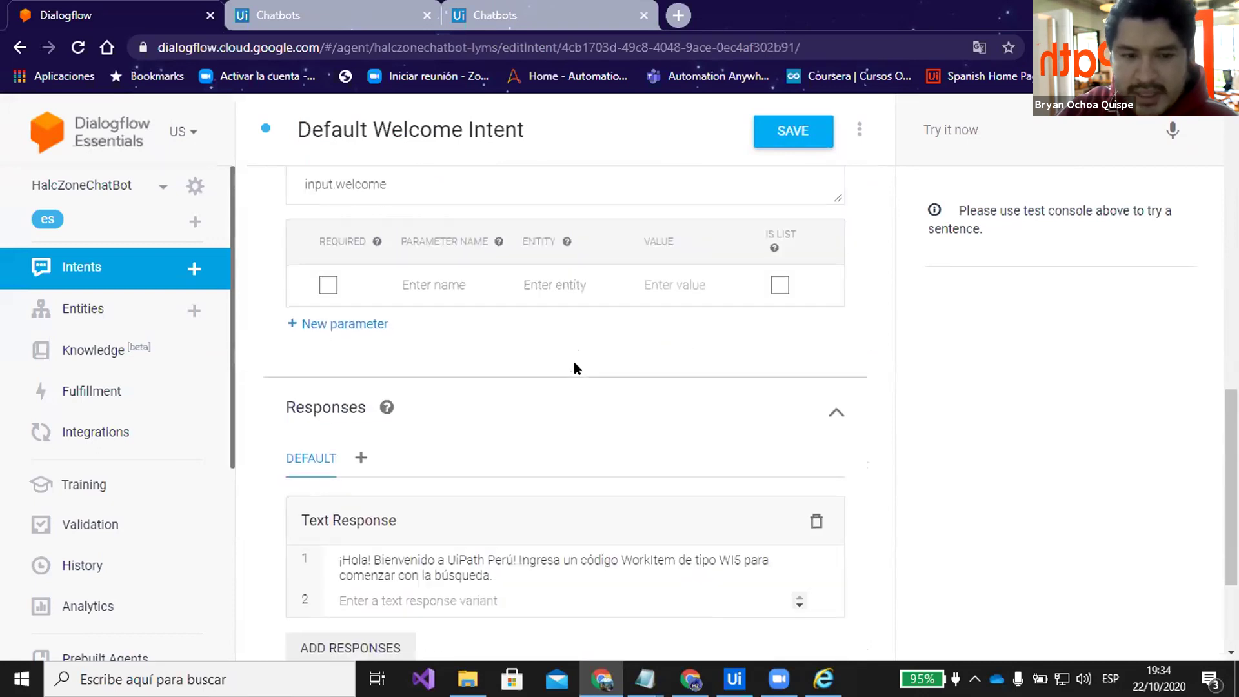
scroll(574, 365, "down", 3)
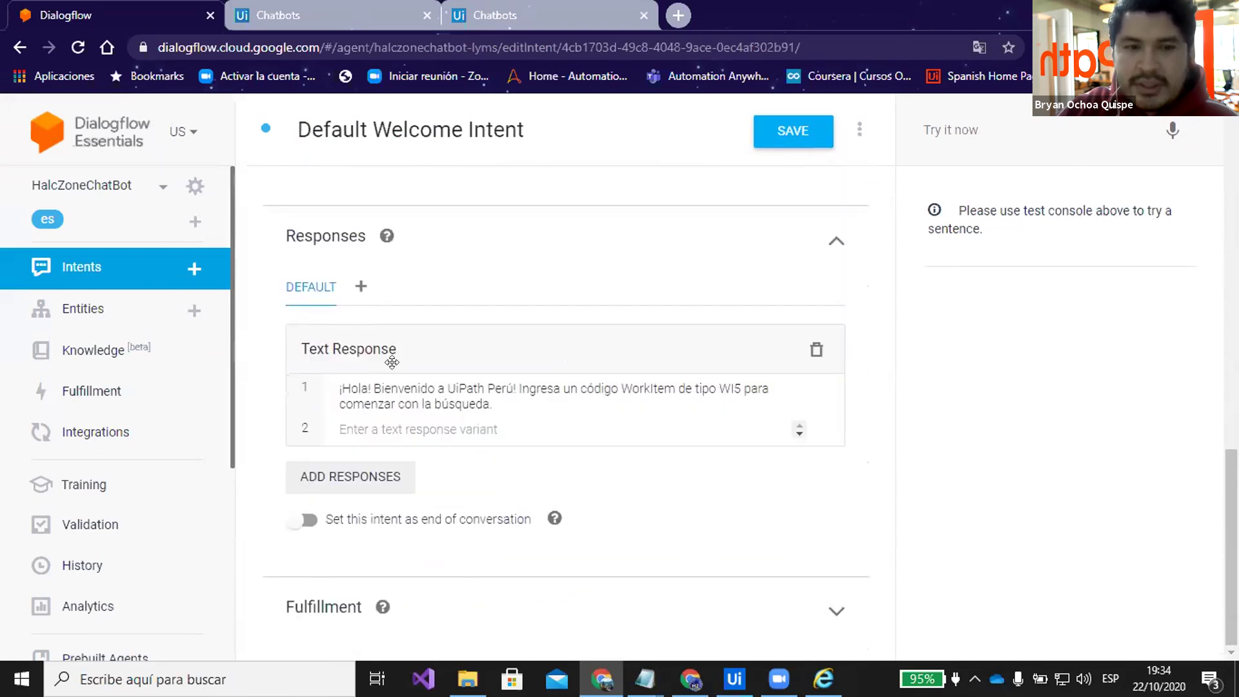
scroll(497, 378, "up", 9)
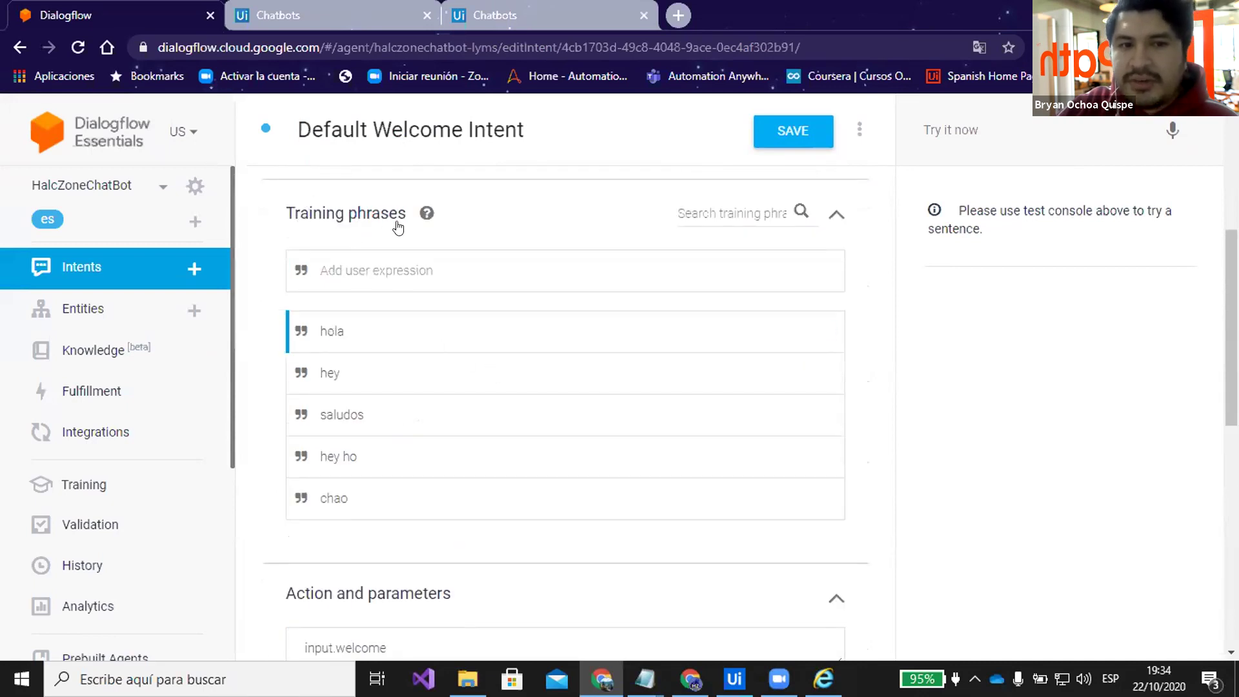
Test the agent with 'Hola' and check the WI5 welcome reply and obtenercodigoitem context
left_click(937, 130)
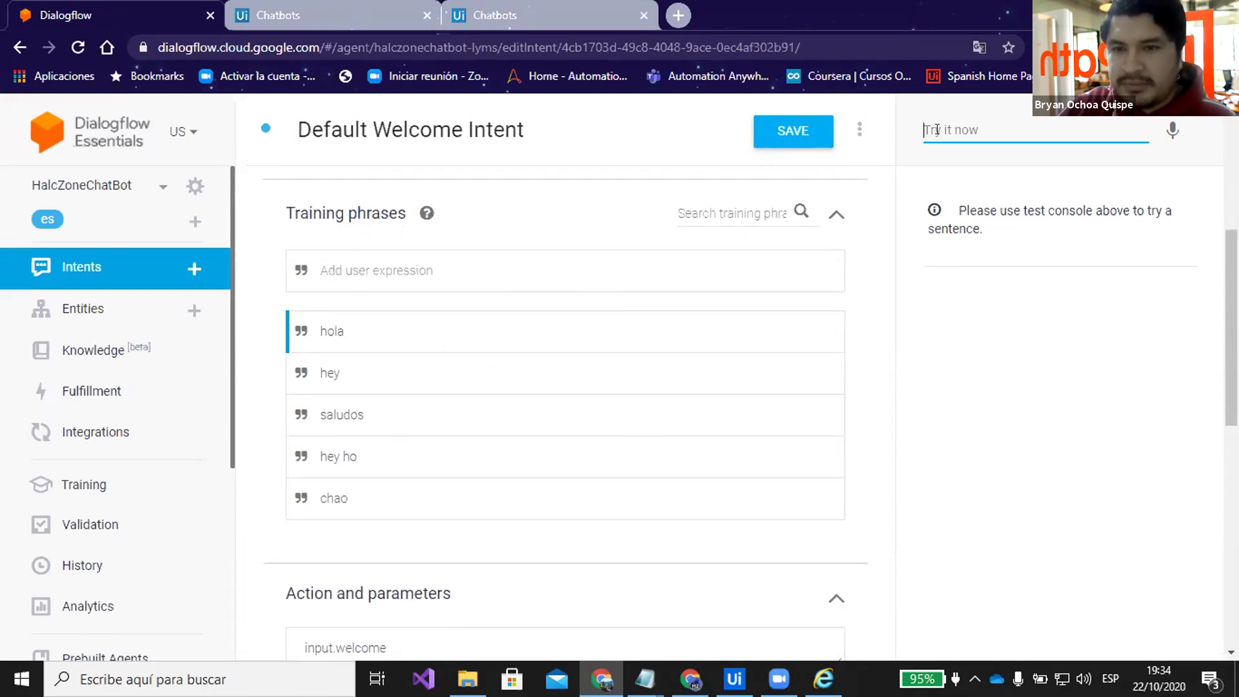
type("Hol")
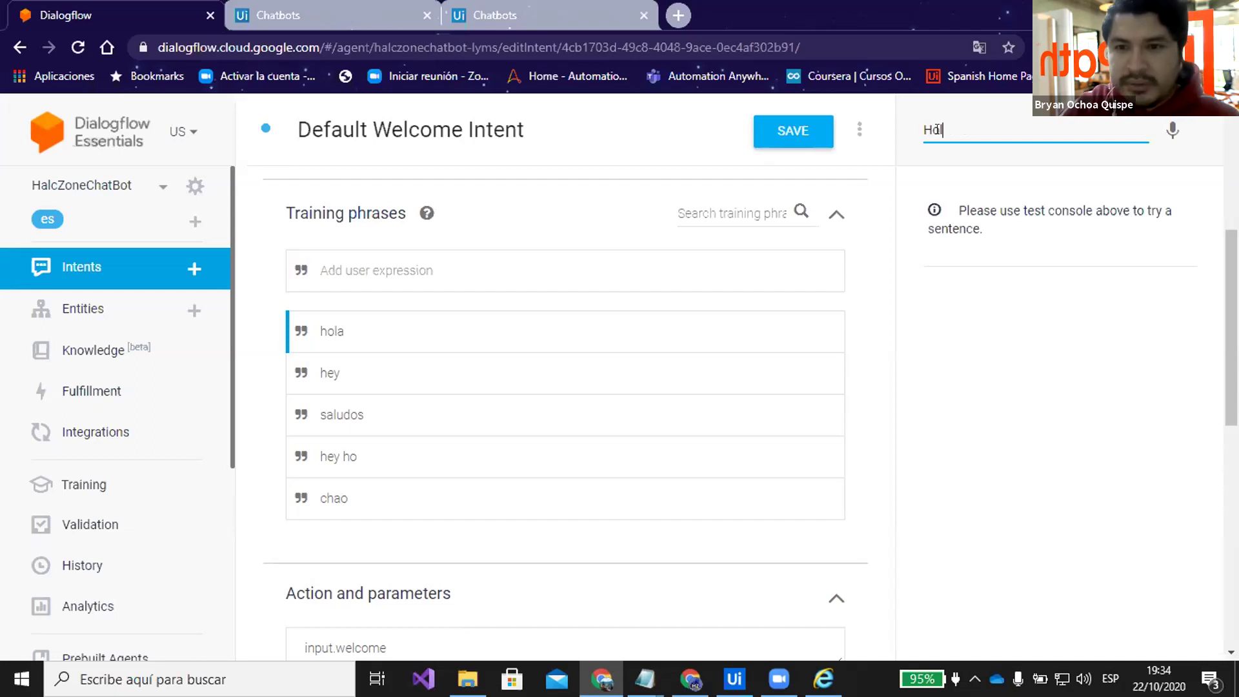
type("a")
key("Return")
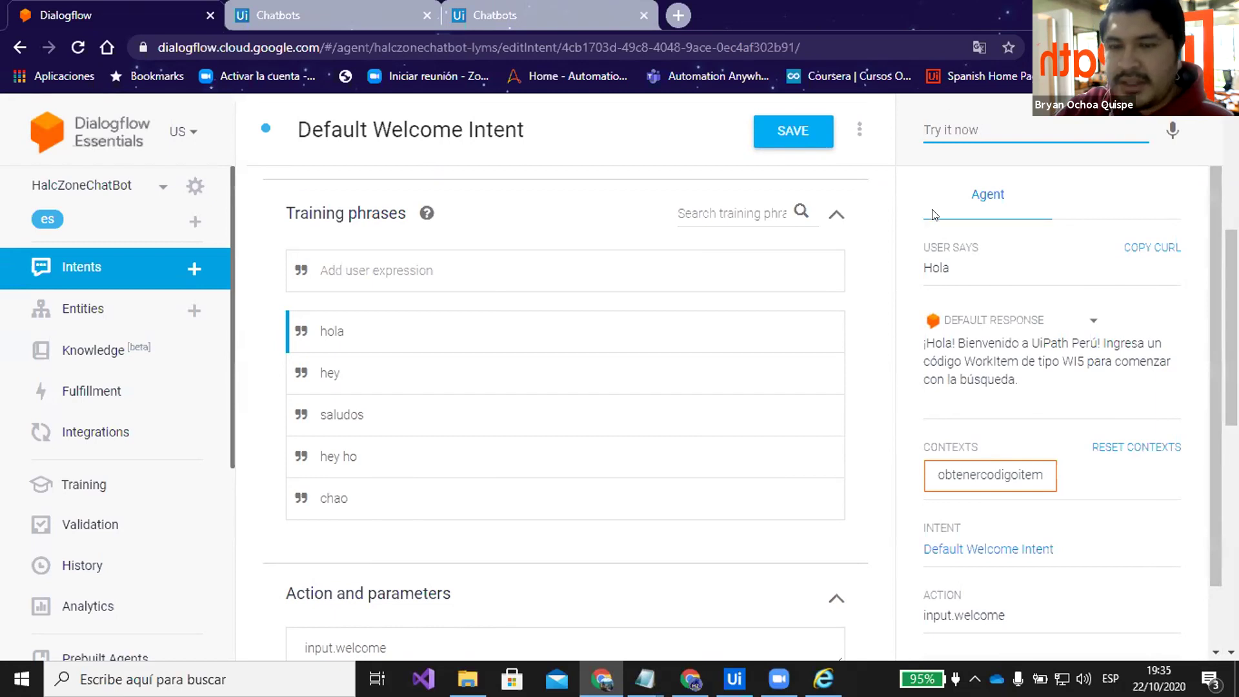
double_click(922, 342)
left_click(864, 318)
scroll(865, 318, "down", 5)
scroll(865, 319, "down", 3)
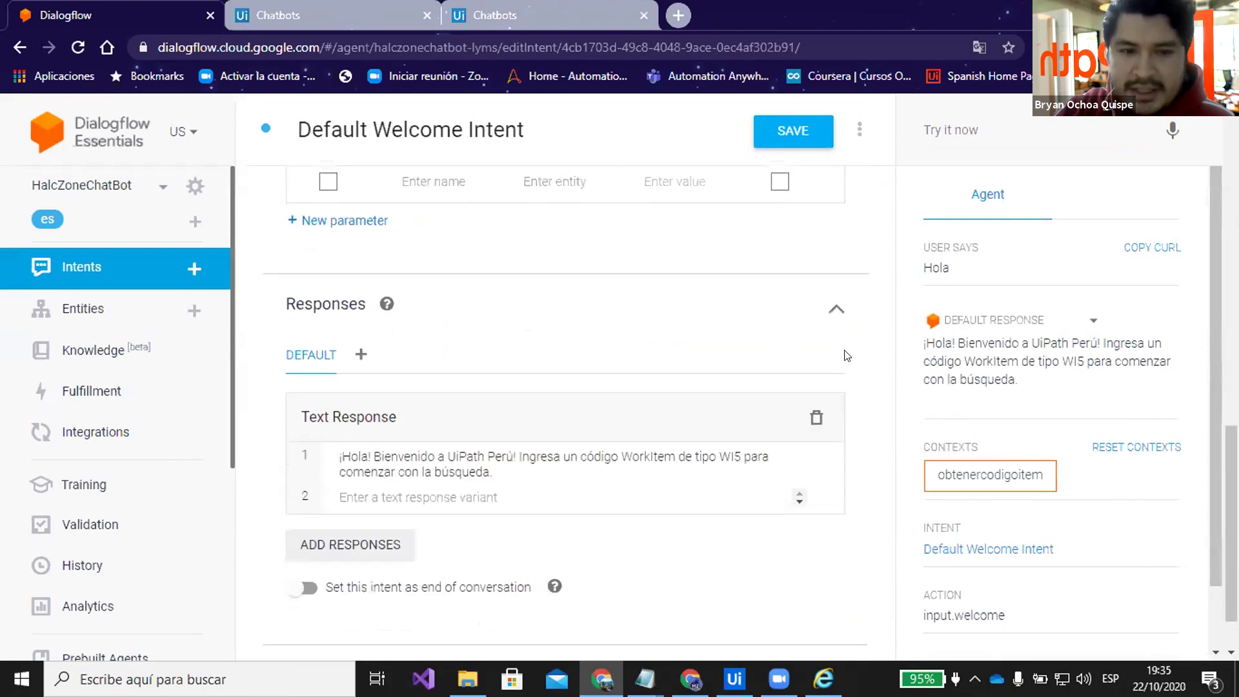
scroll(846, 356, "down", 1)
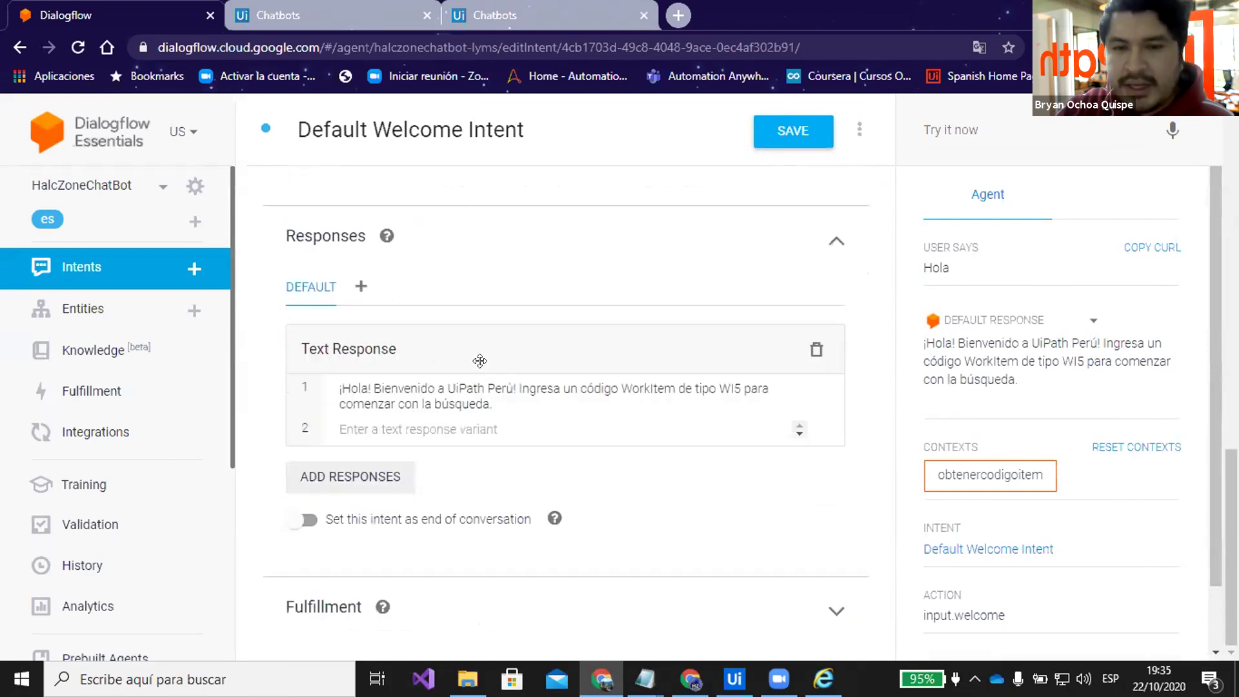
Enter 'Hola 2do Evento UiPath Perú' as the second text response variant
left_click(430, 427)
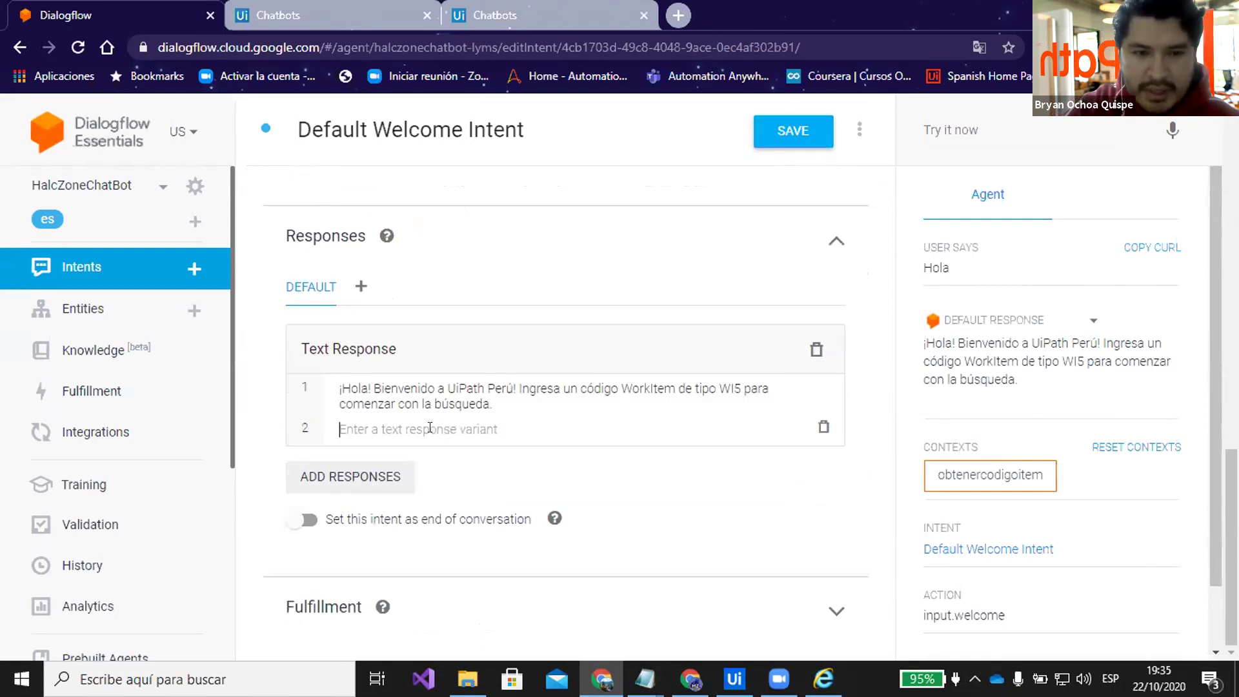
type("Hola ")
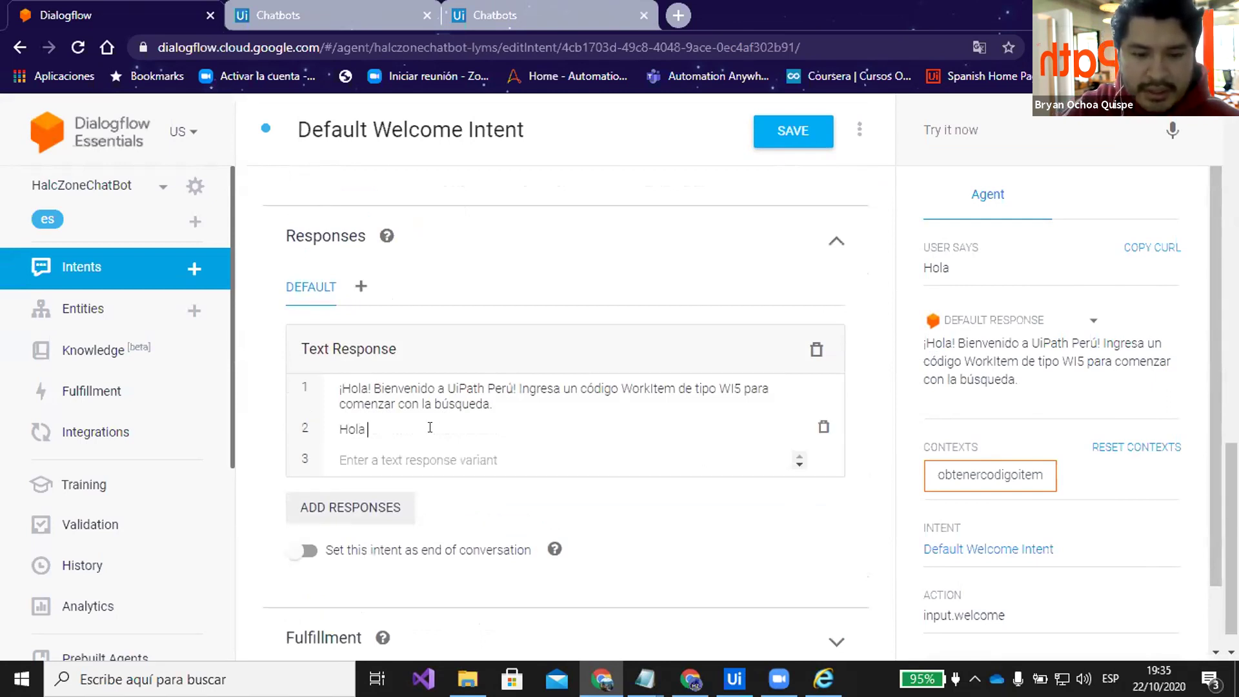
type("2do ")
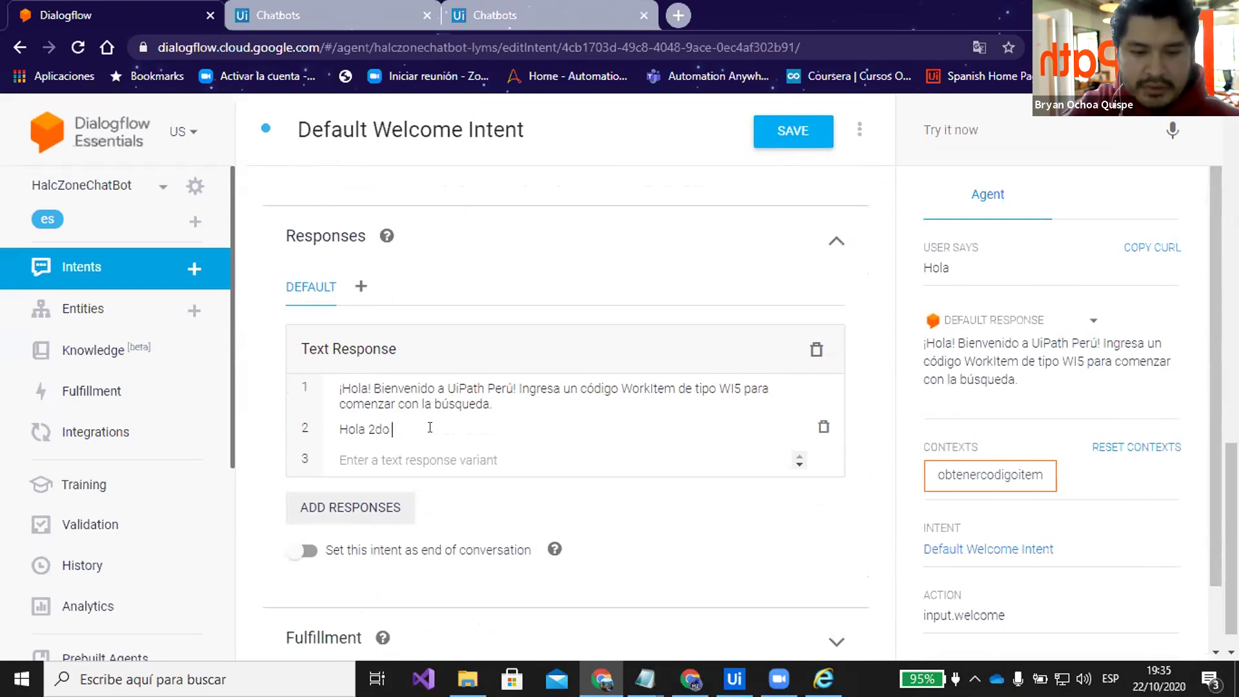
type("Evento UiP")
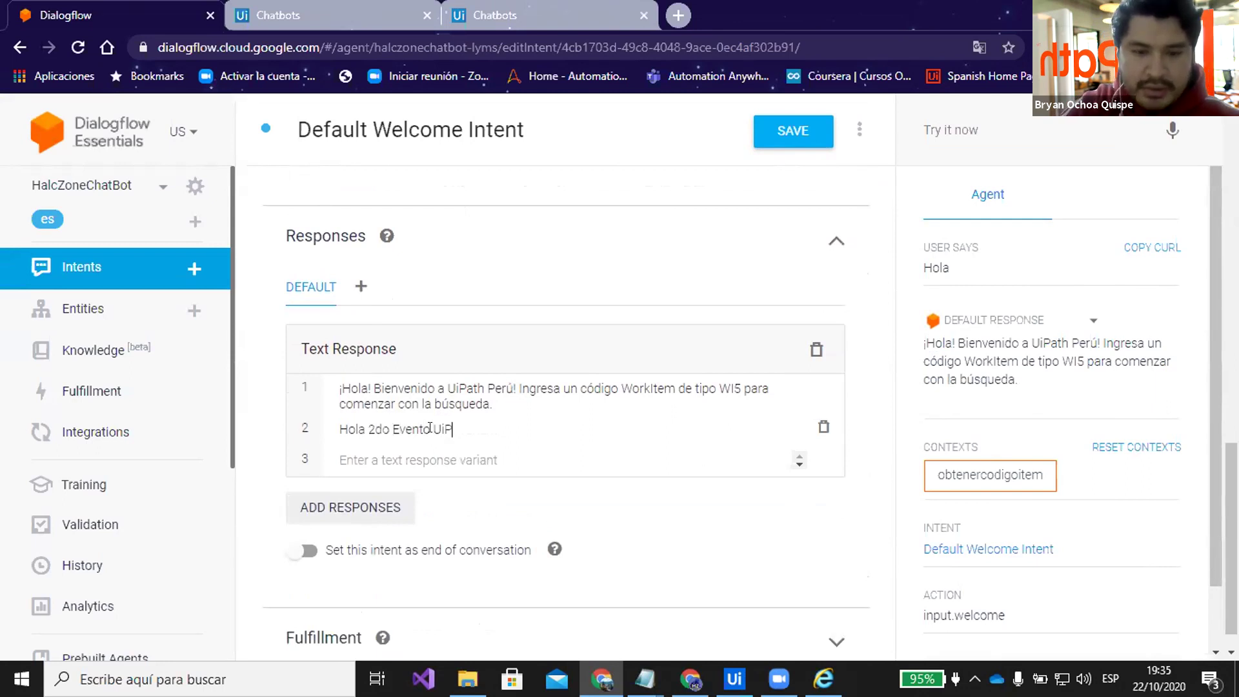
type("ath Perú")
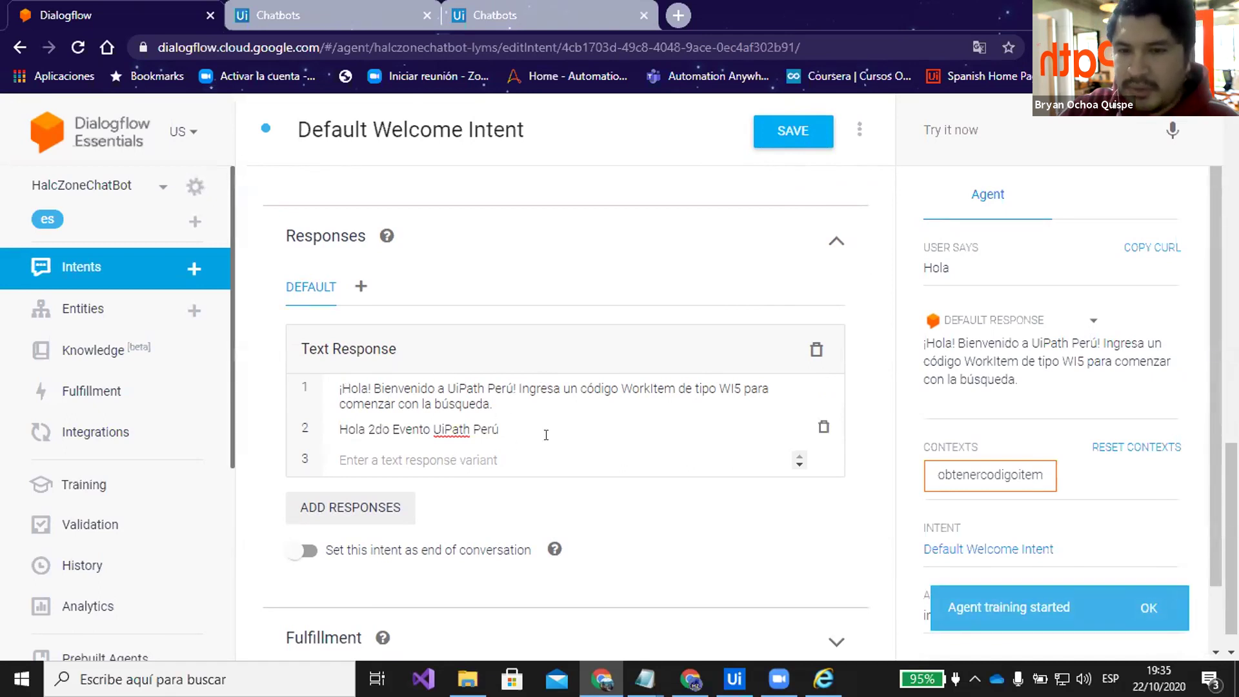
Send 'hola' to the agent twice and inspect the Default Welcome Intent's response variants
left_click(942, 118)
type("hola")
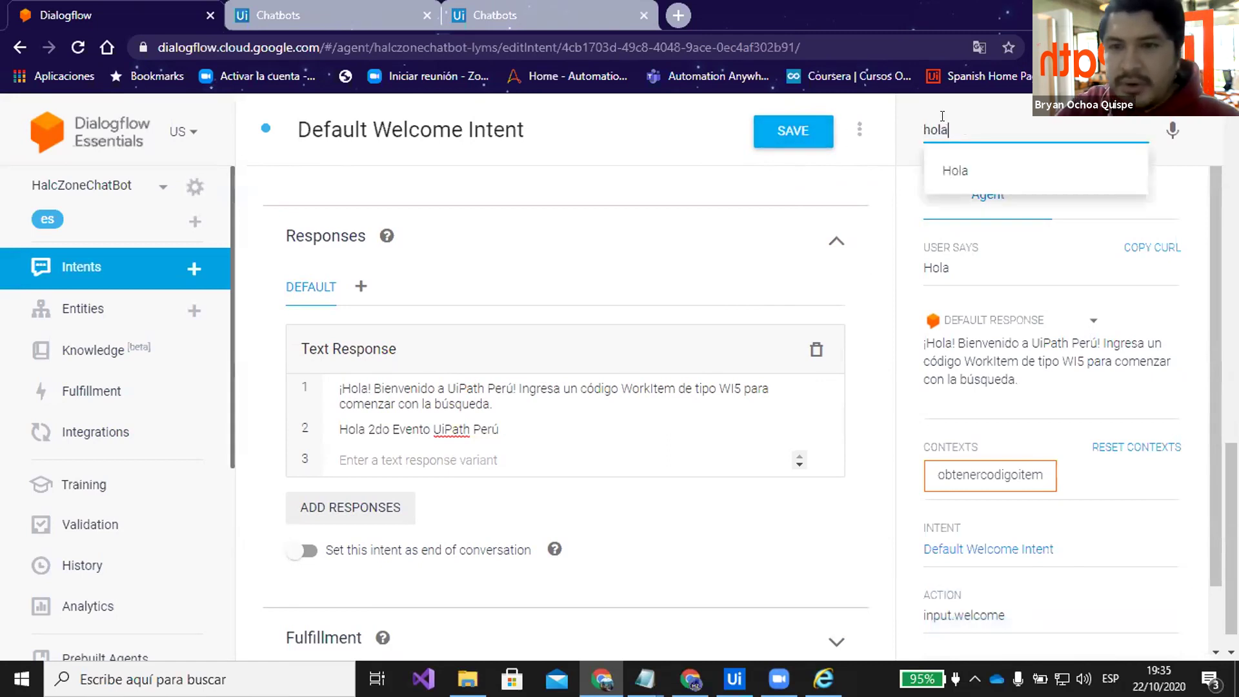
key("Return")
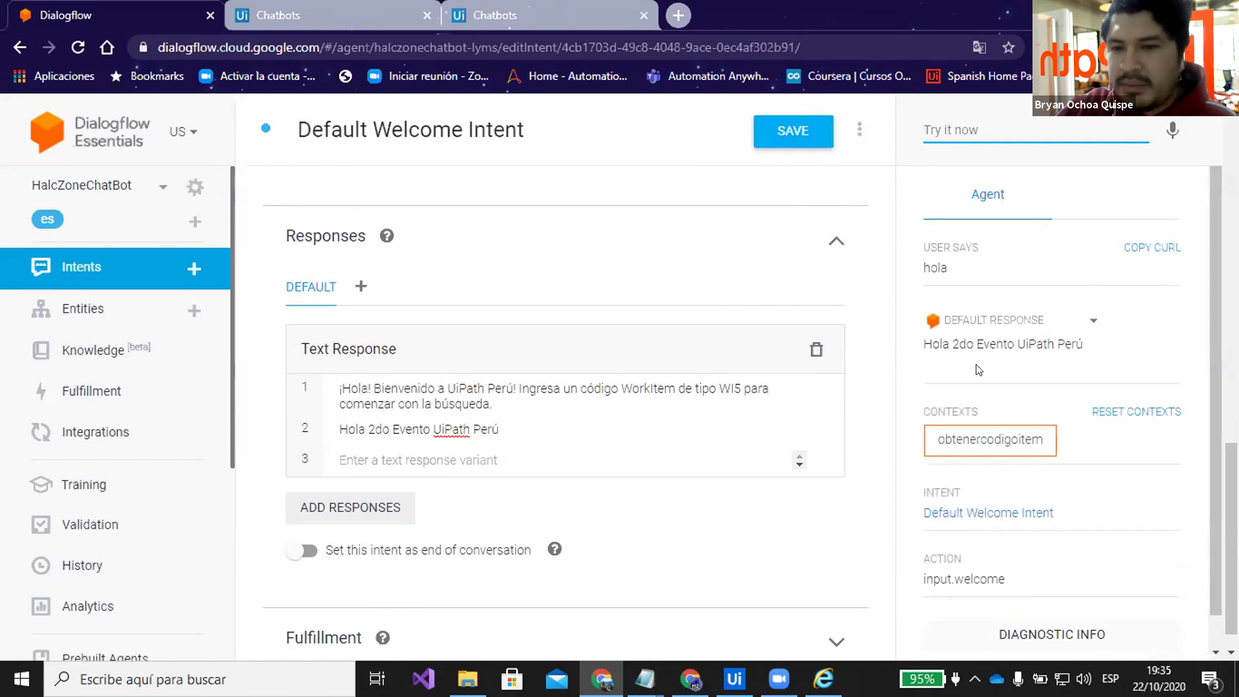
type("hola")
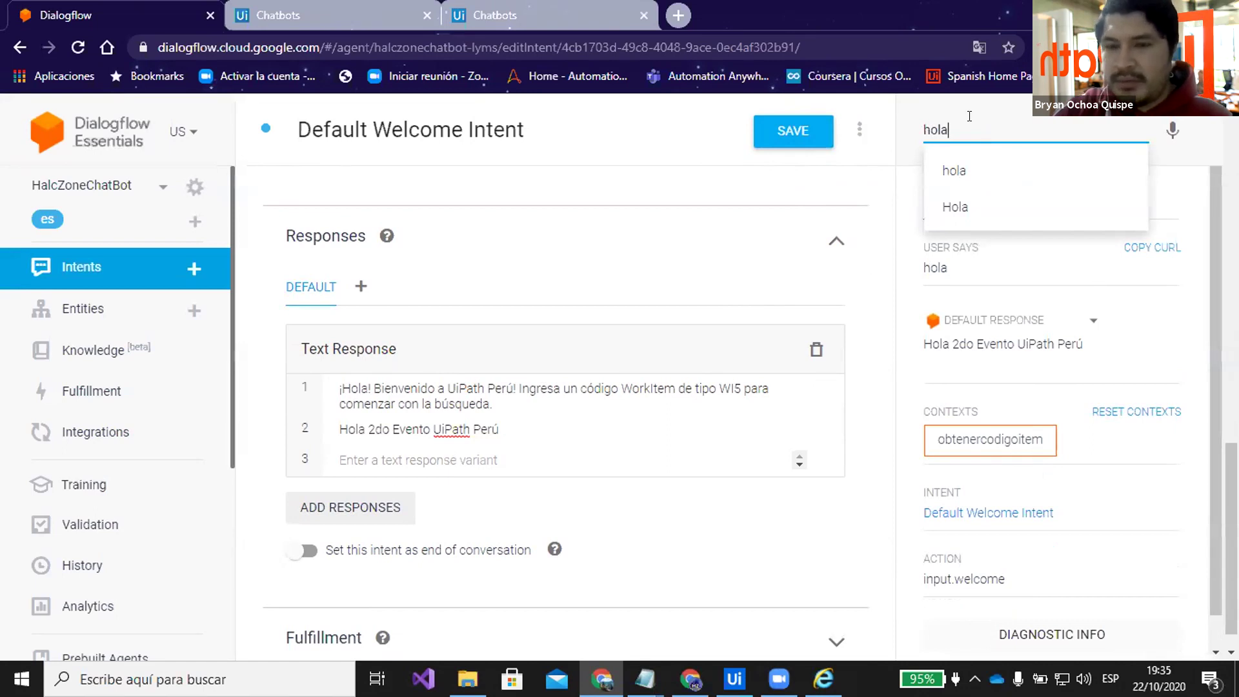
key("Return")
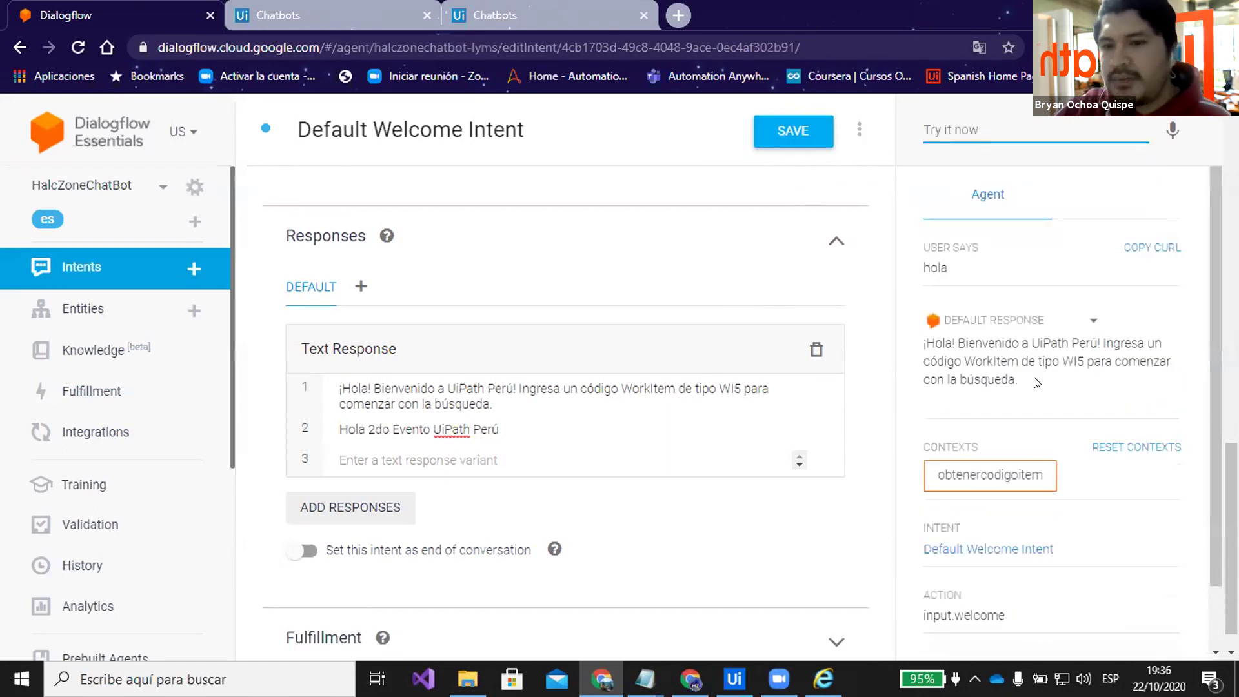
left_click(876, 334)
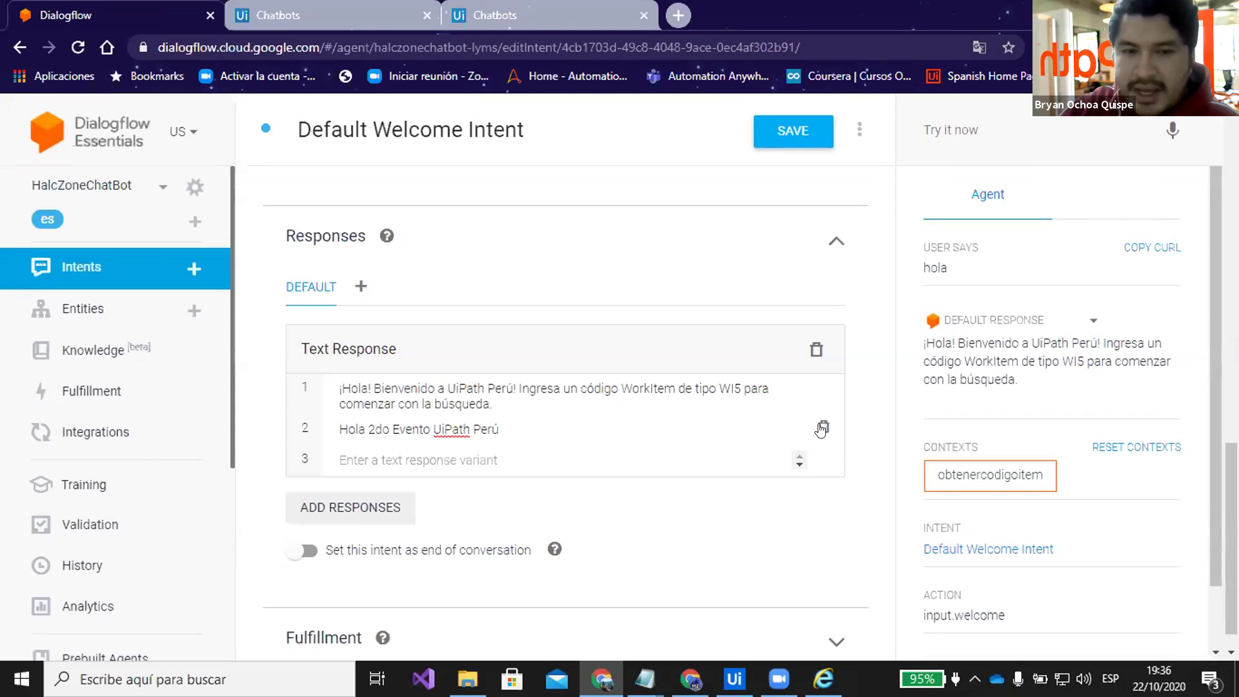
Delete the 'Hola 2do Evento UiPath Perú' response variant and begin a new training phrase
left_click(821, 429)
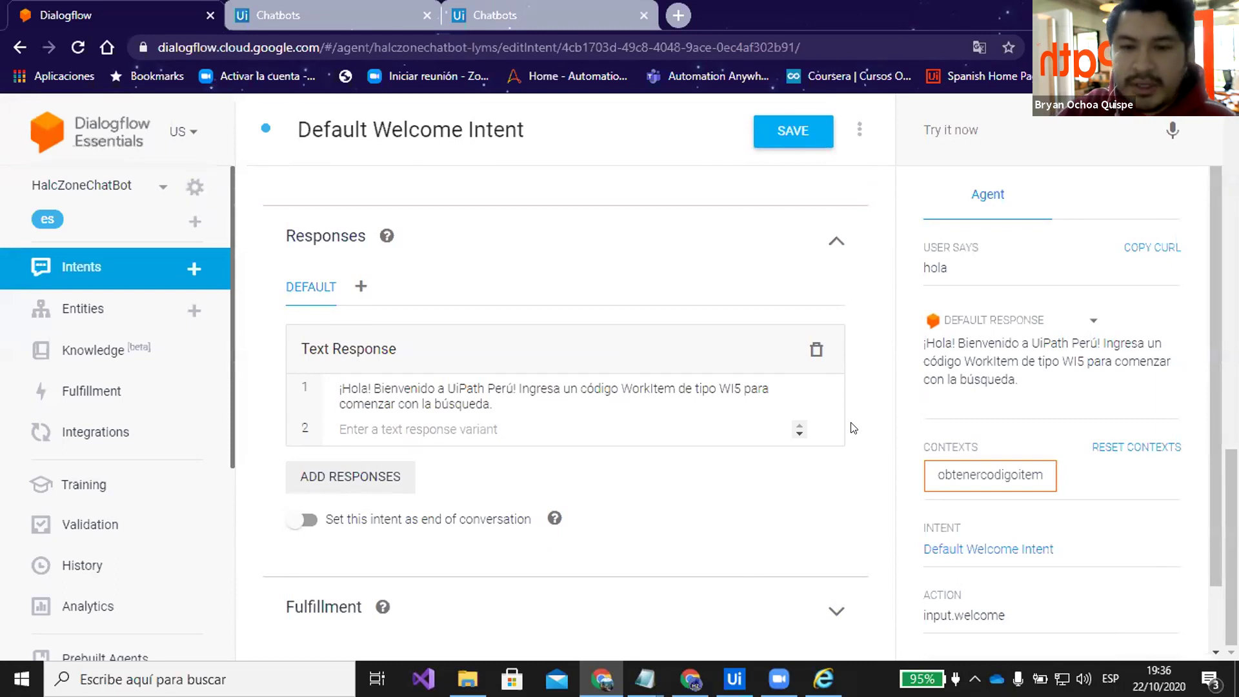
scroll(853, 428, "up", 7)
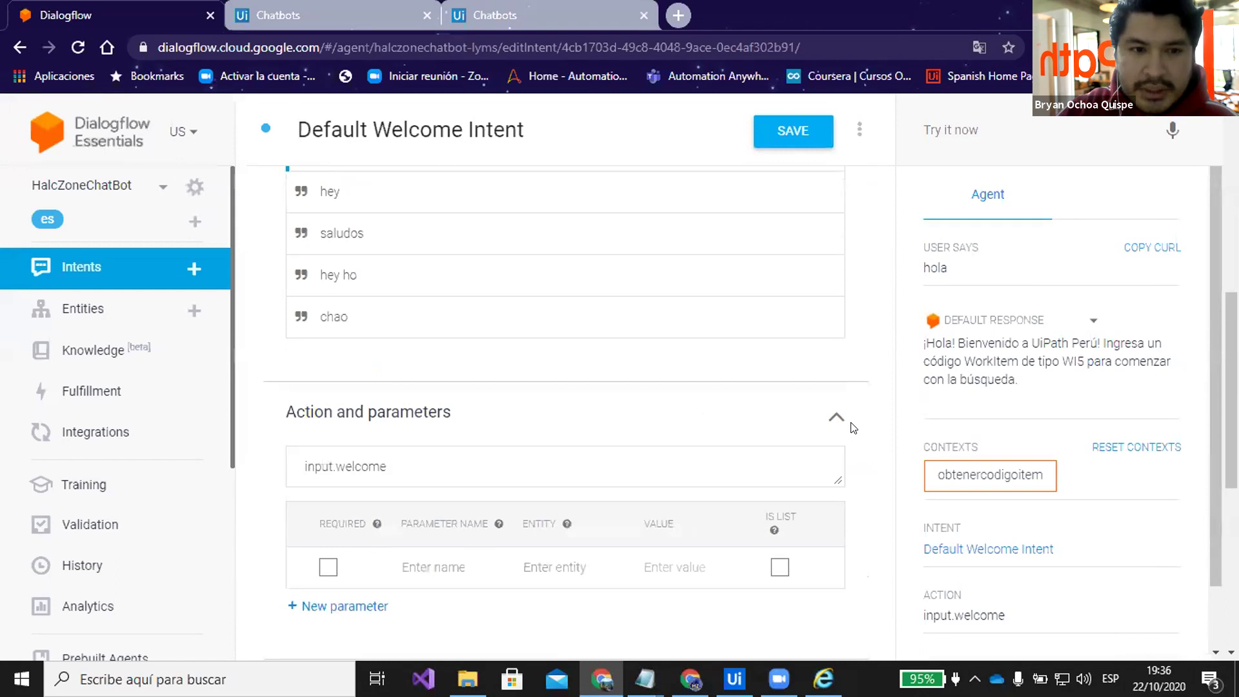
scroll(854, 427, "up", 2)
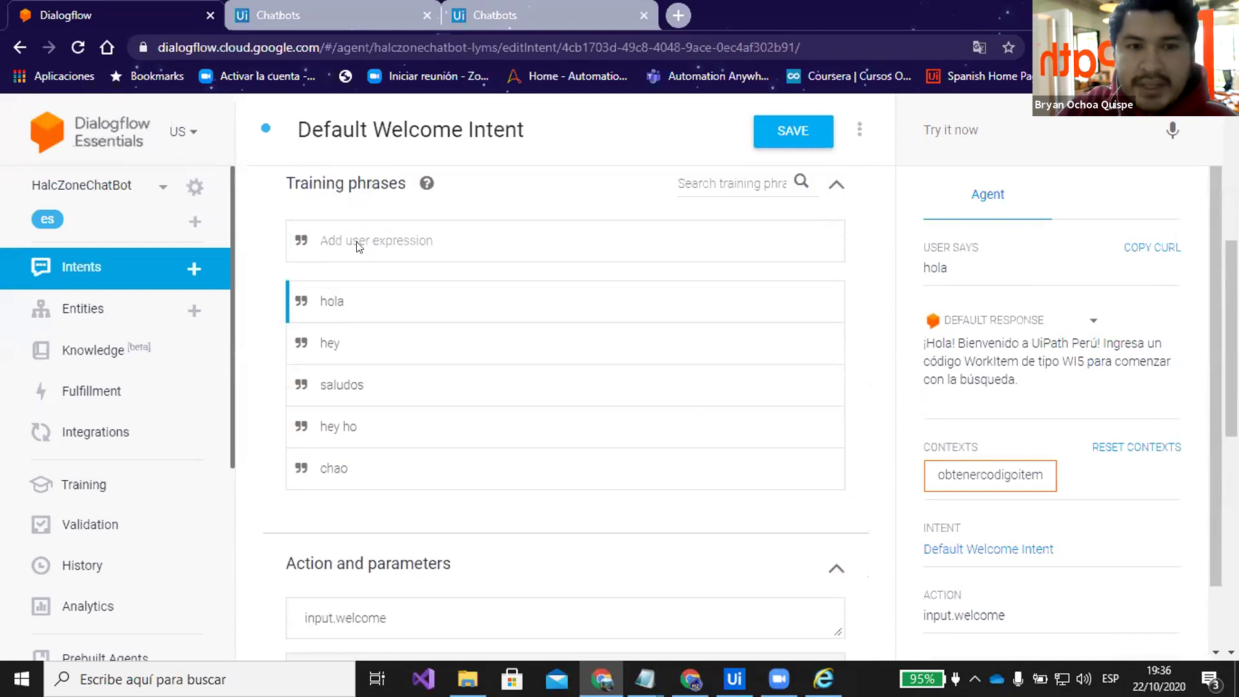
scroll(356, 245, "up", 1)
left_click(354, 272)
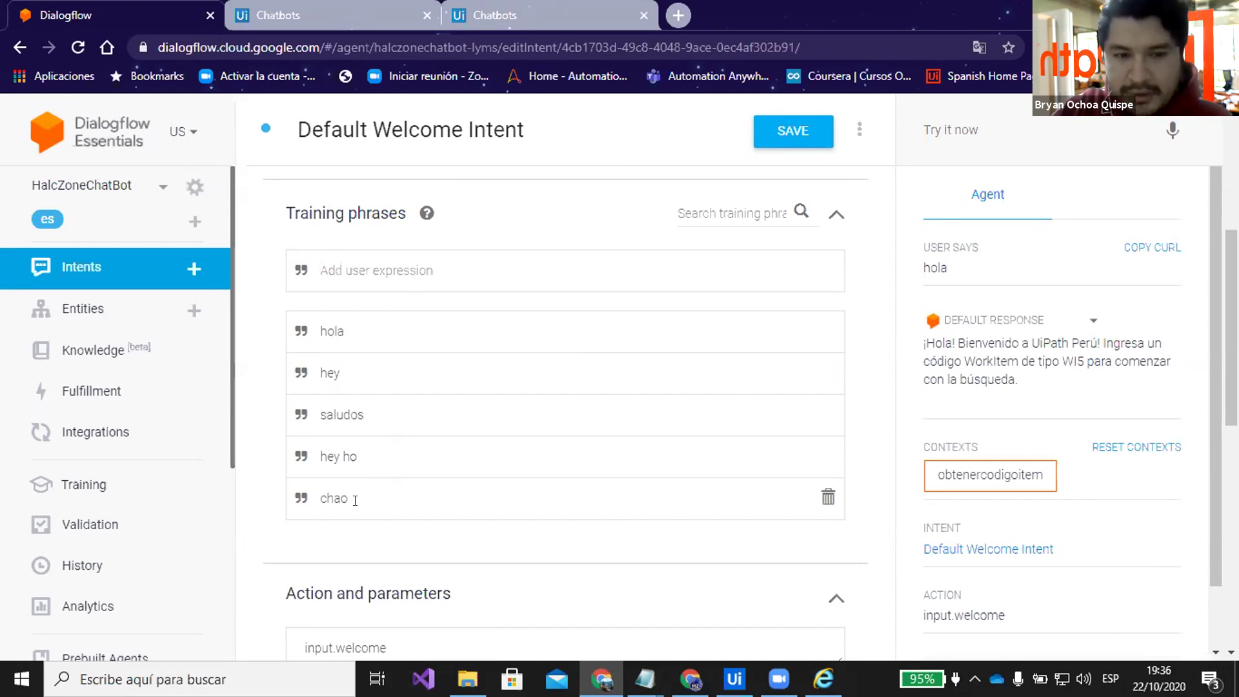
Test the agent with 'qué tal?' in the console
left_click(972, 130)
type("q")
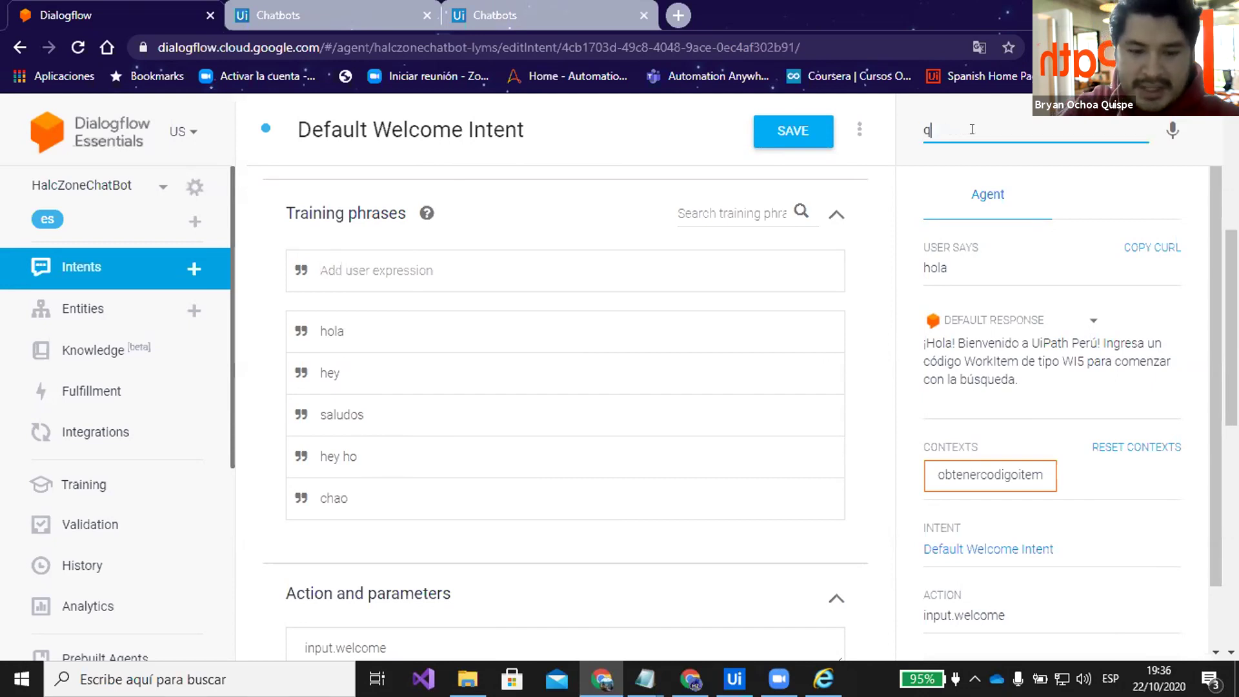
type("ué tal?")
key("Return")
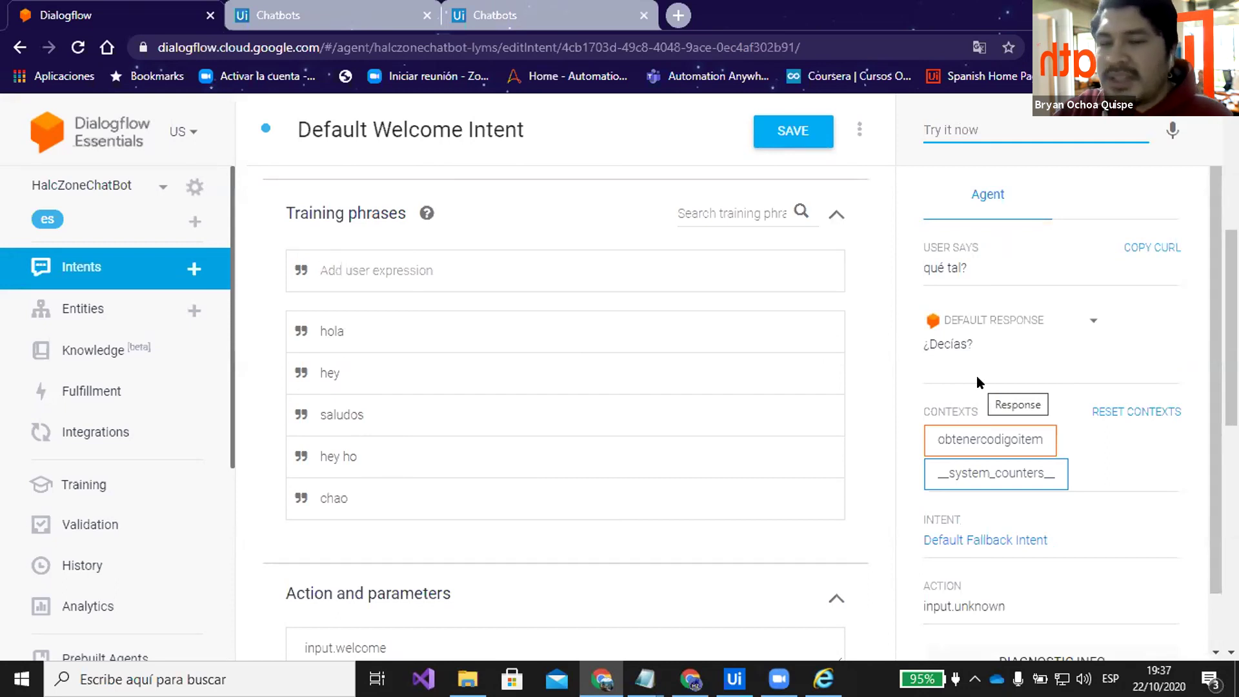
Add 'que tal' as a training phrase and save the Default Welcome Intent
left_click(356, 272)
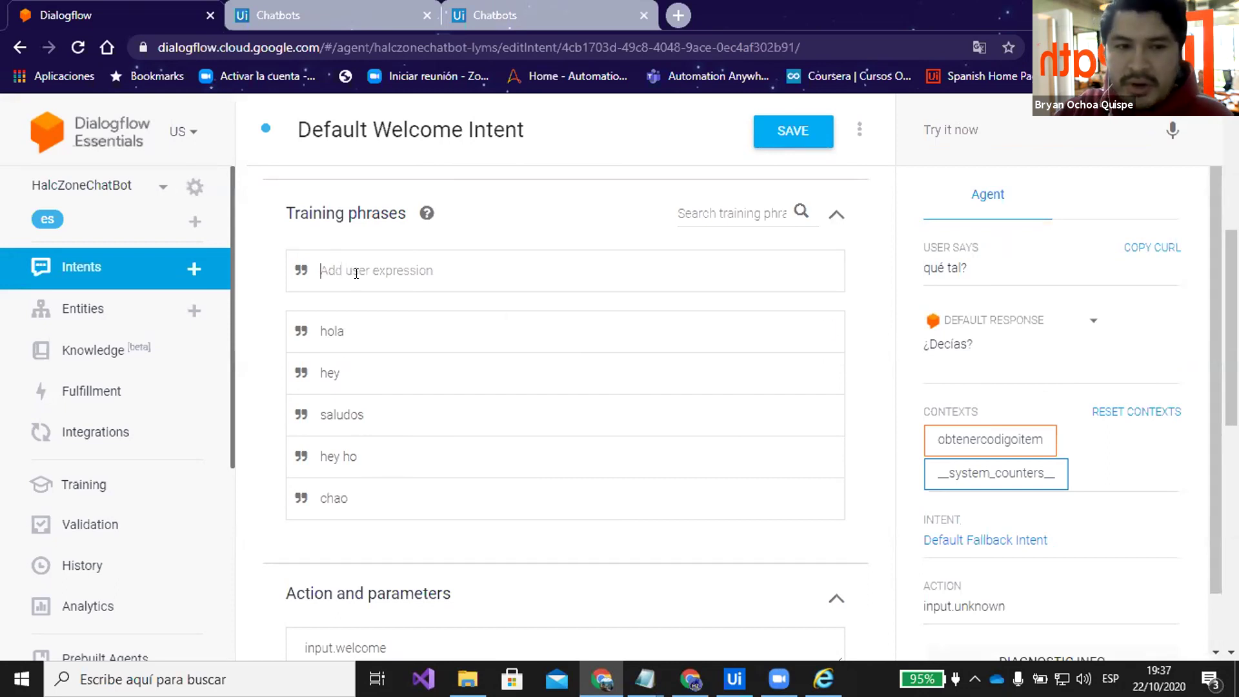
type("que tal")
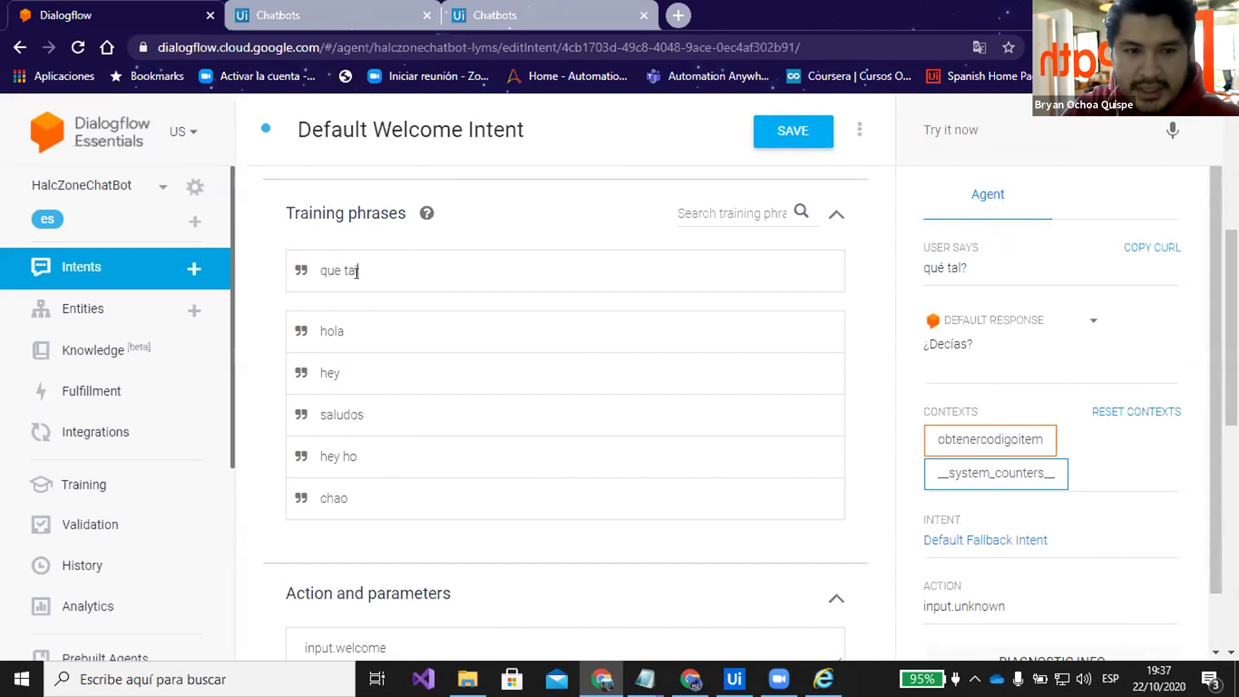
key("Return")
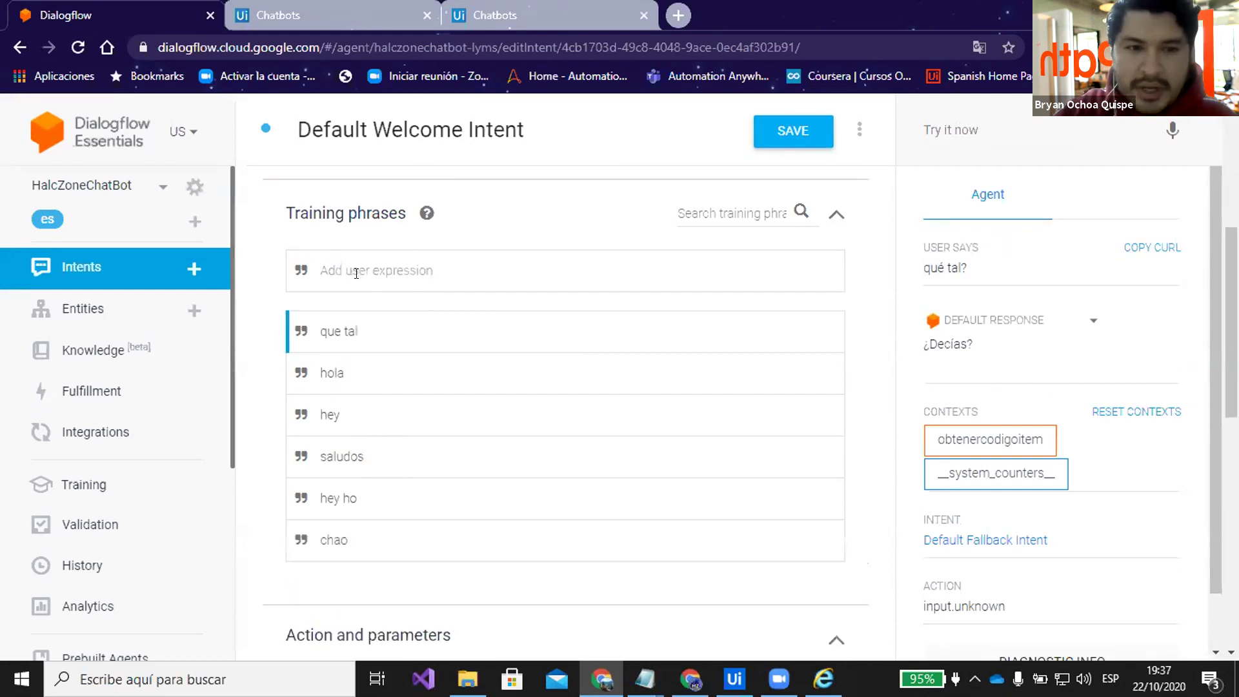
left_click(787, 137)
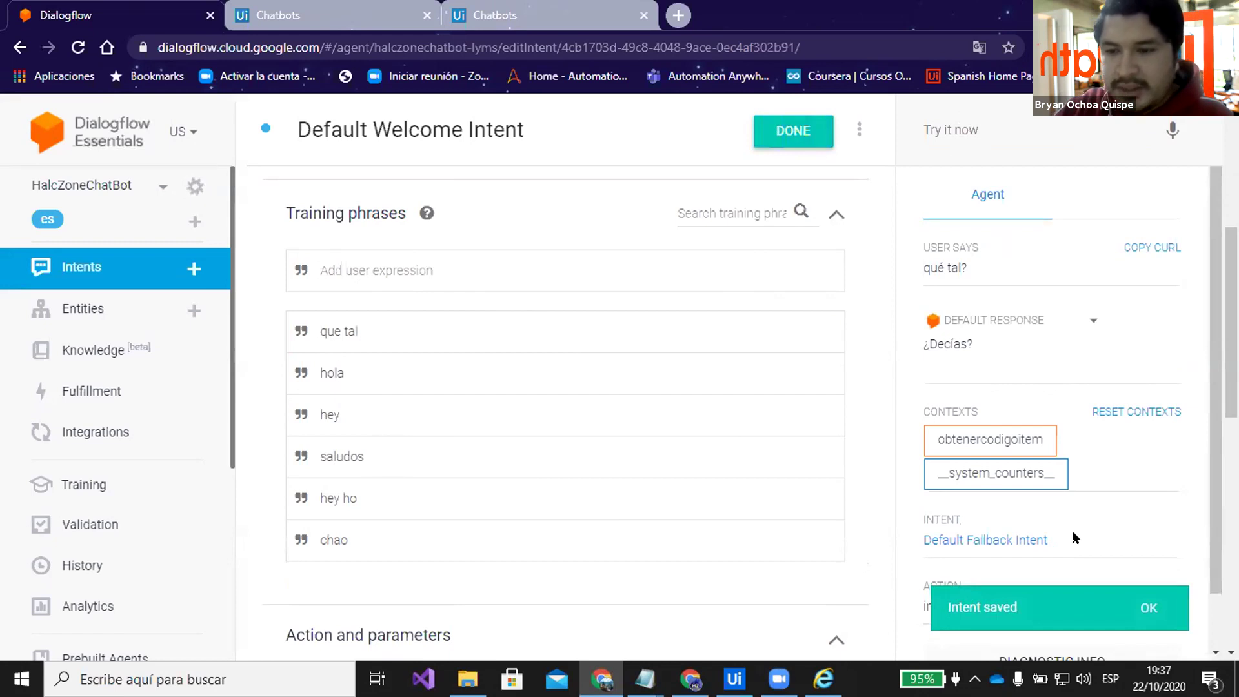
Test 'que tal' in the console before the agent finishes retraining
left_click(939, 127)
type("que t")
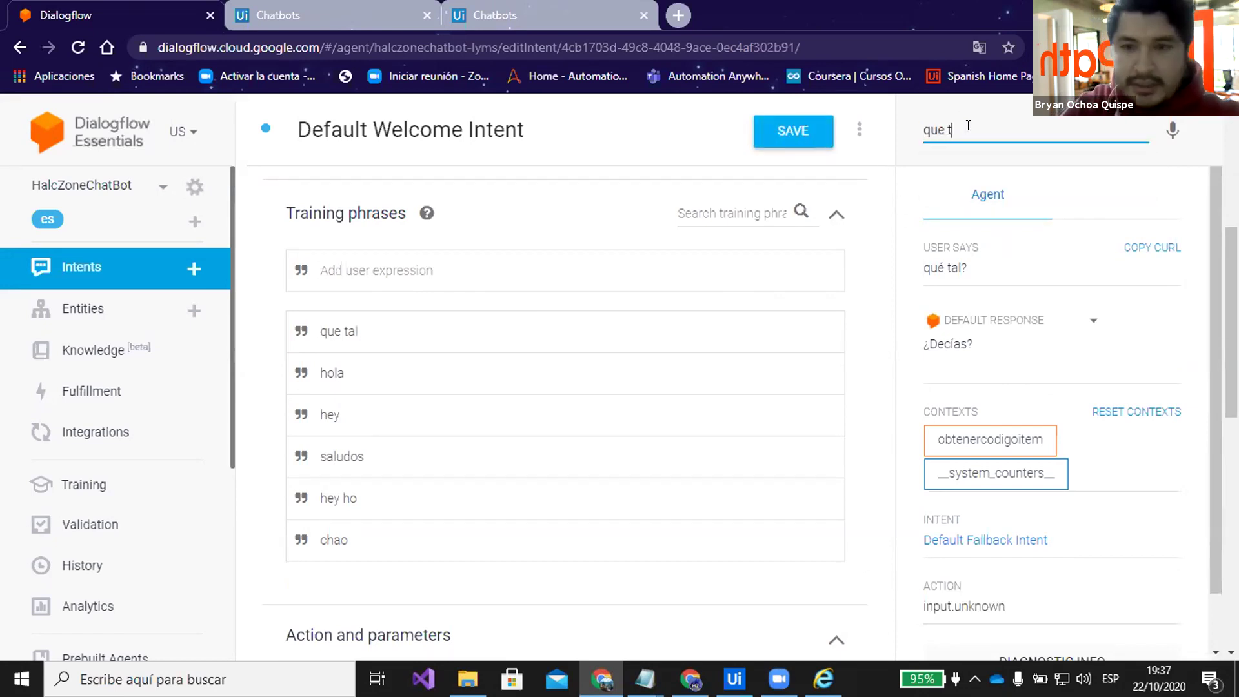
type("al")
key("Return")
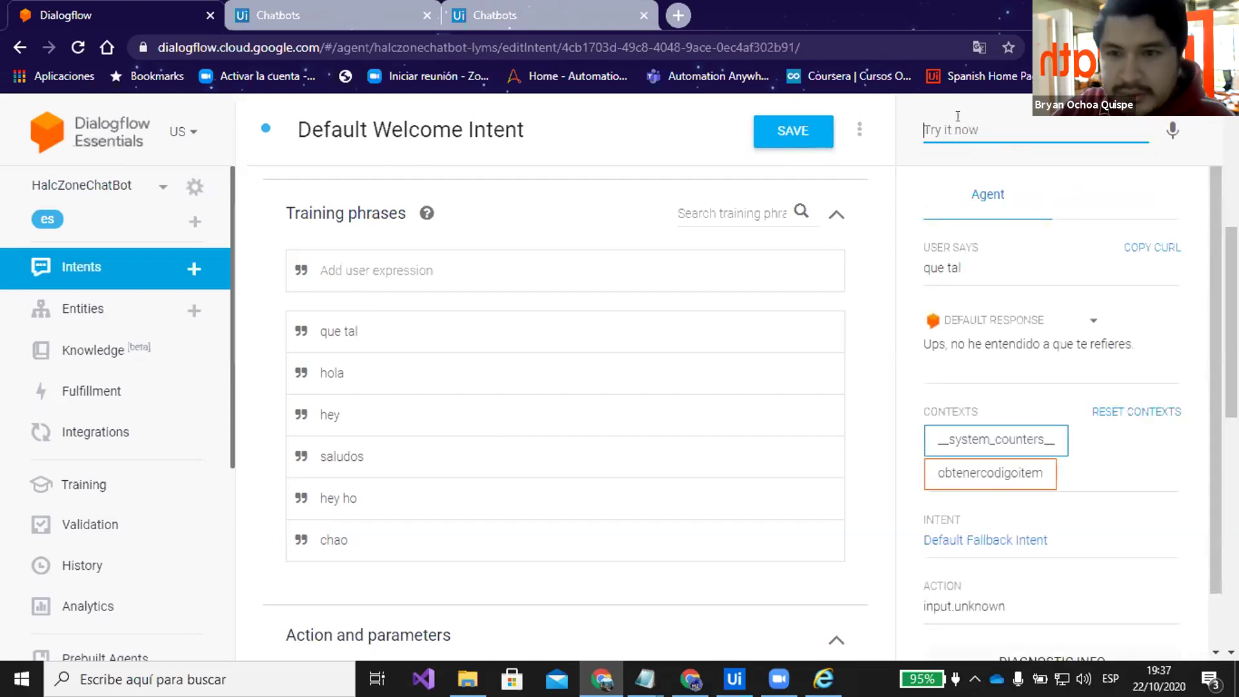
Save the intent again and confirm 'que tal' now matches the Default Welcome Intent
left_click(783, 139)
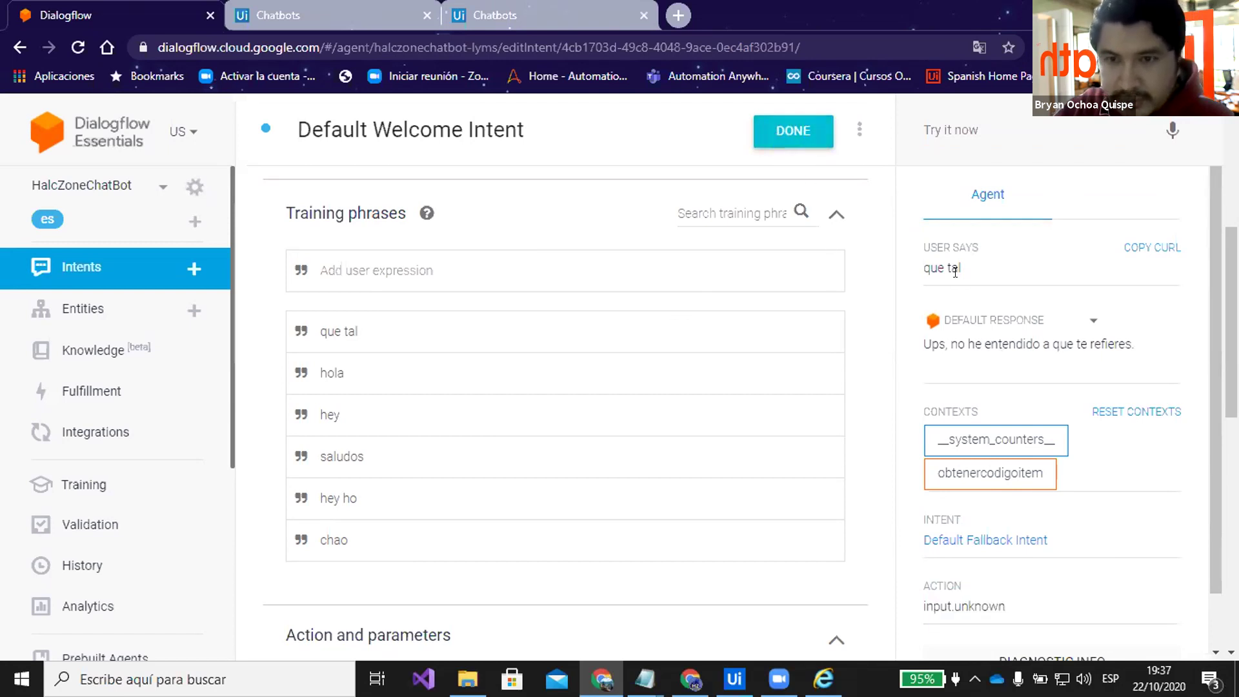
left_click(926, 128)
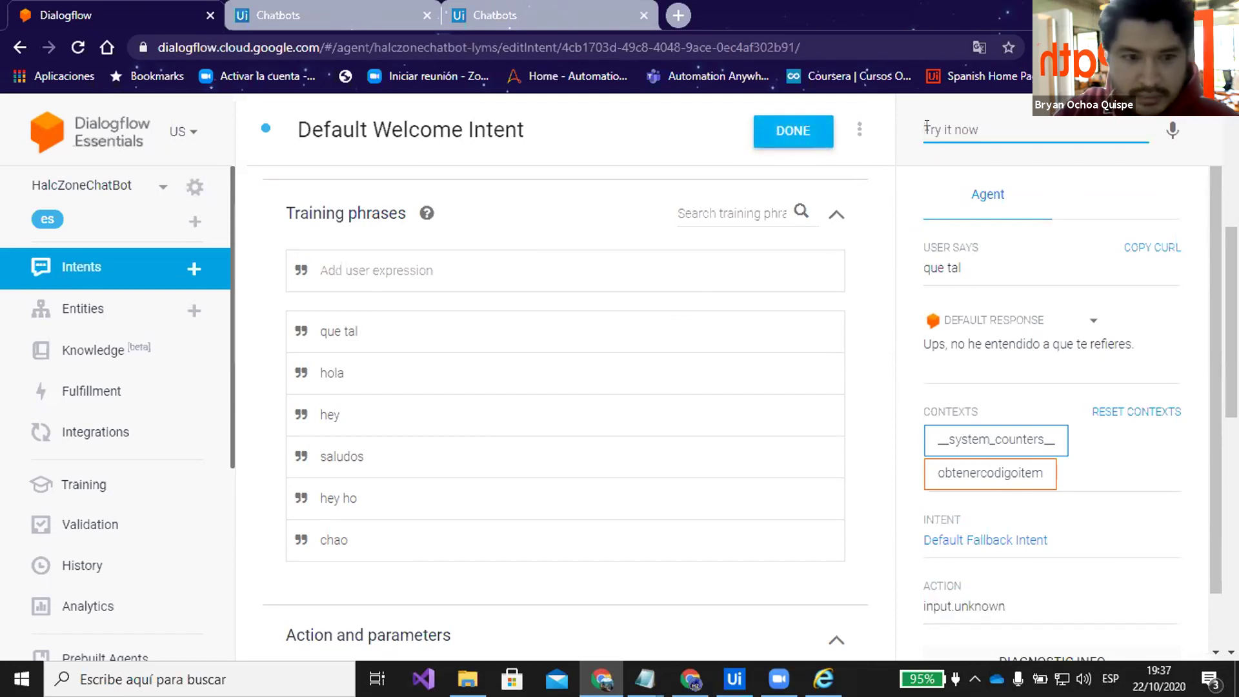
type("que tal")
key("Return")
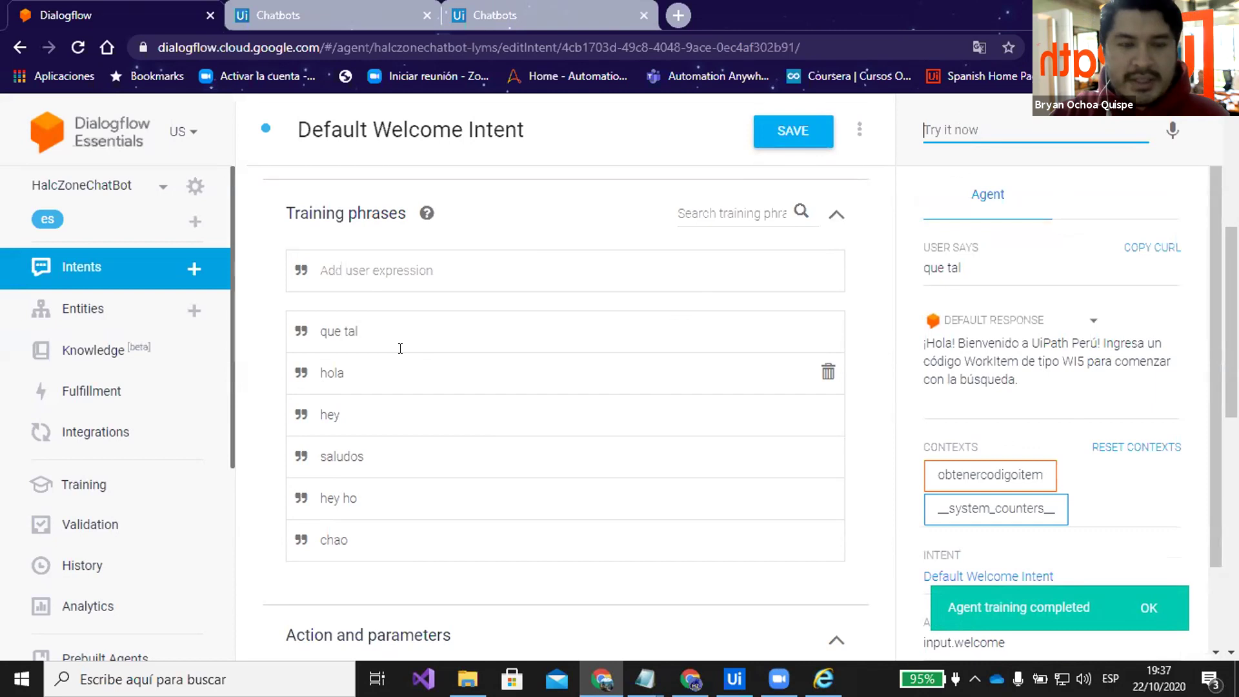
left_click(334, 270)
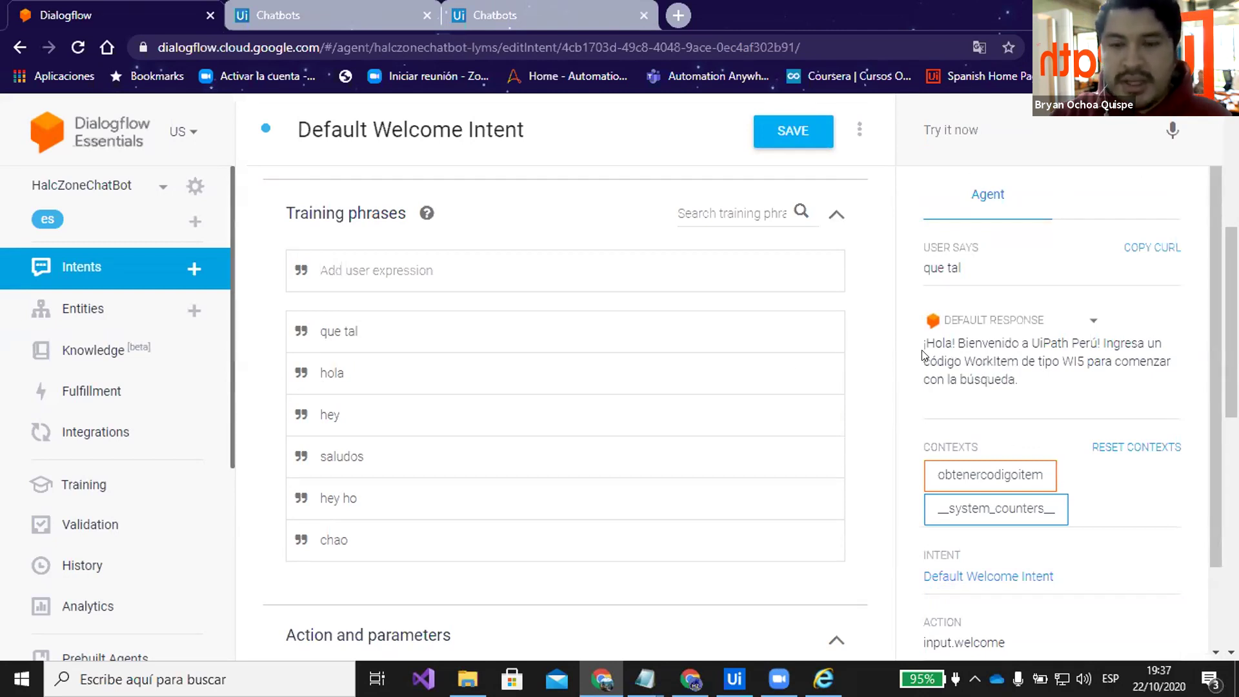
scroll(876, 281, "down", 3)
scroll(876, 278, "up", 6)
scroll(875, 279, "down", 4)
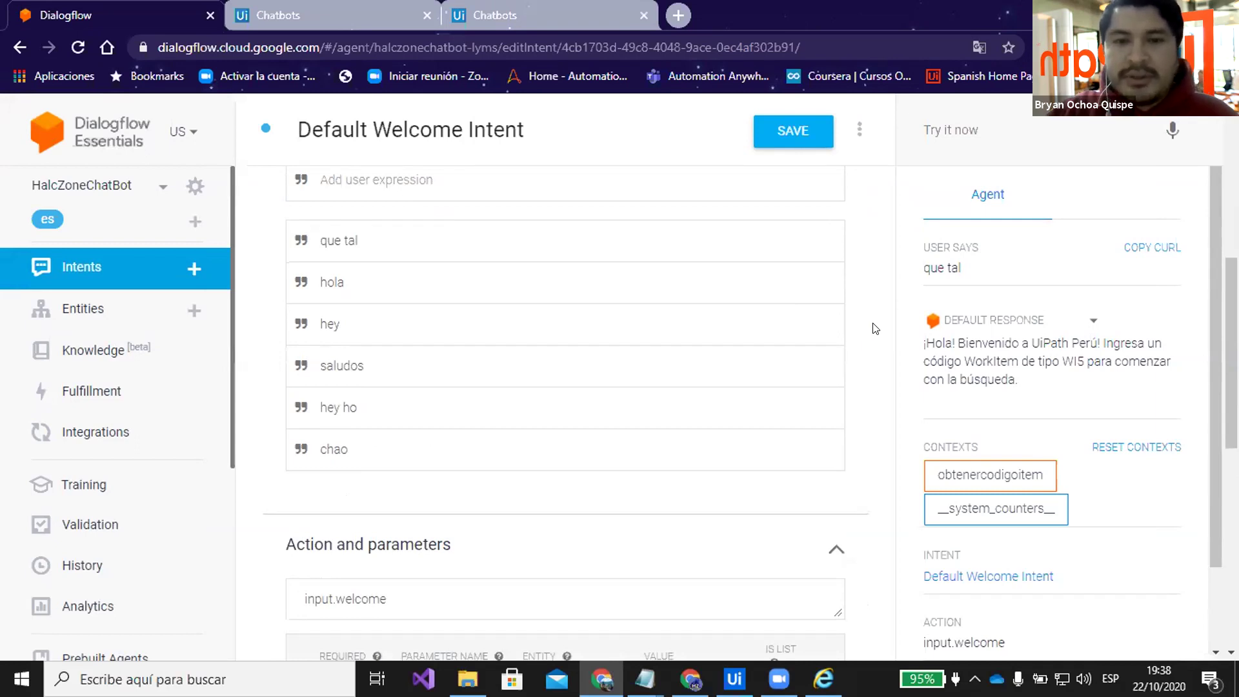
scroll(874, 333, "down", 7)
scroll(876, 338, "up", 1)
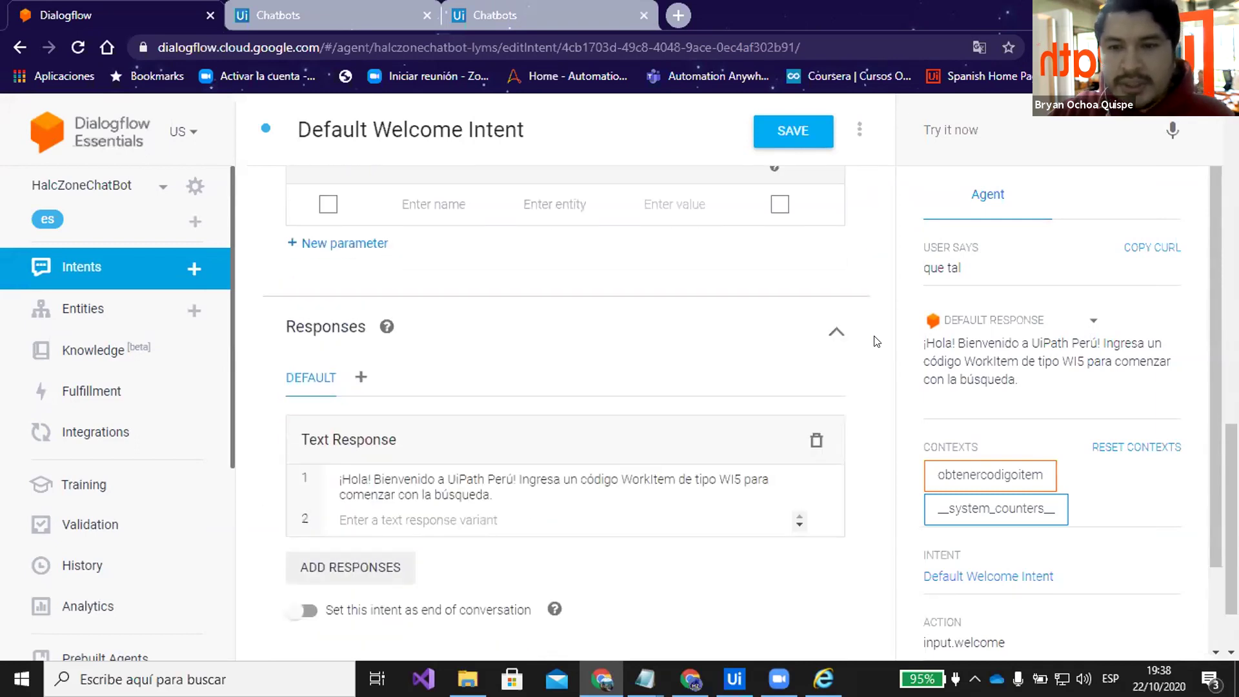
scroll(876, 341, "down", 1)
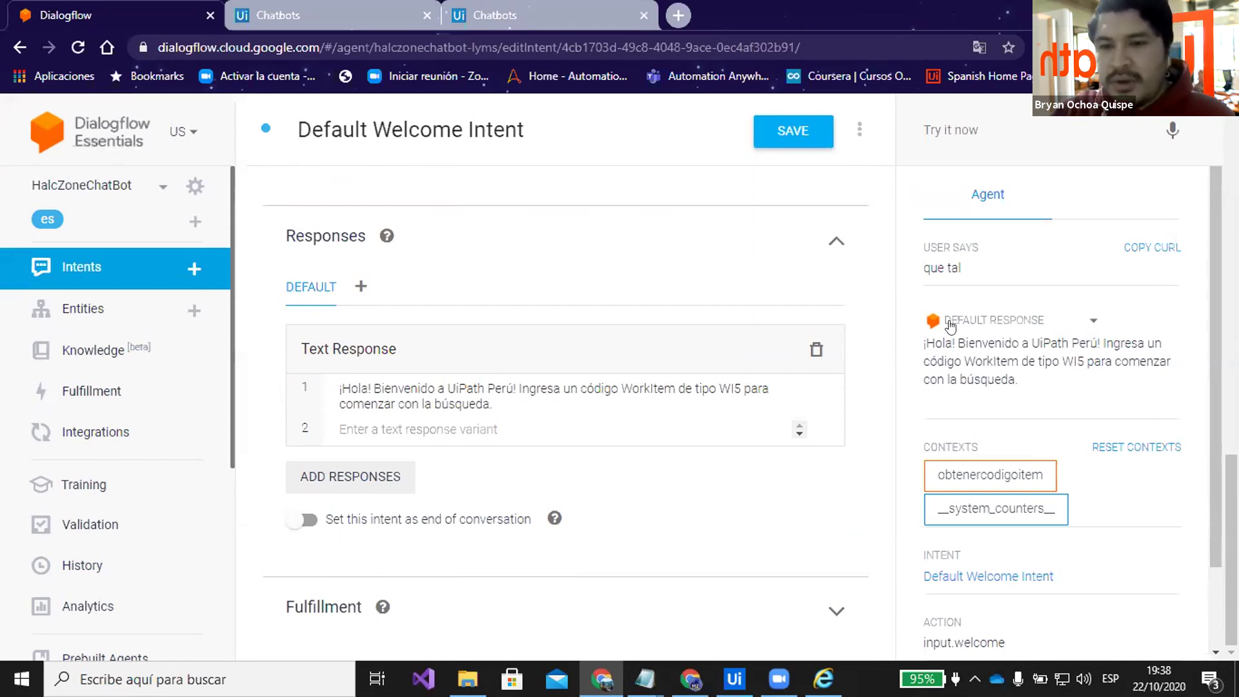
scroll(872, 348, "up", 6)
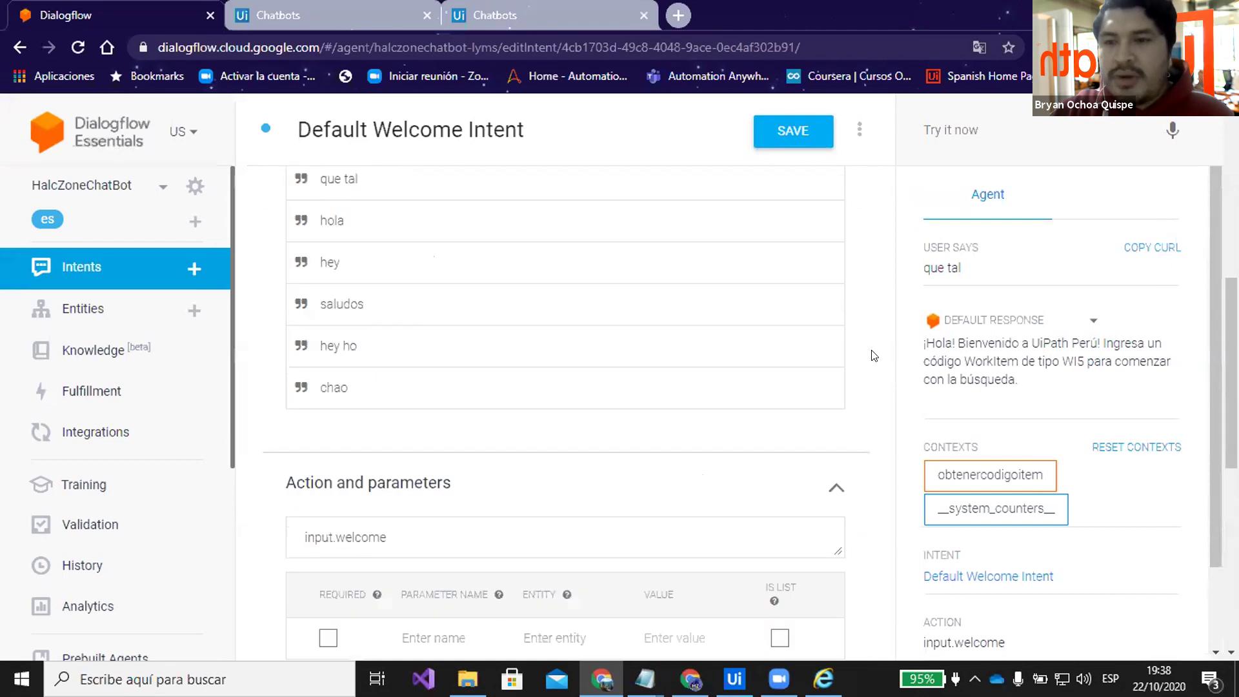
scroll(869, 356, "down", 2)
scroll(867, 359, "down", 1)
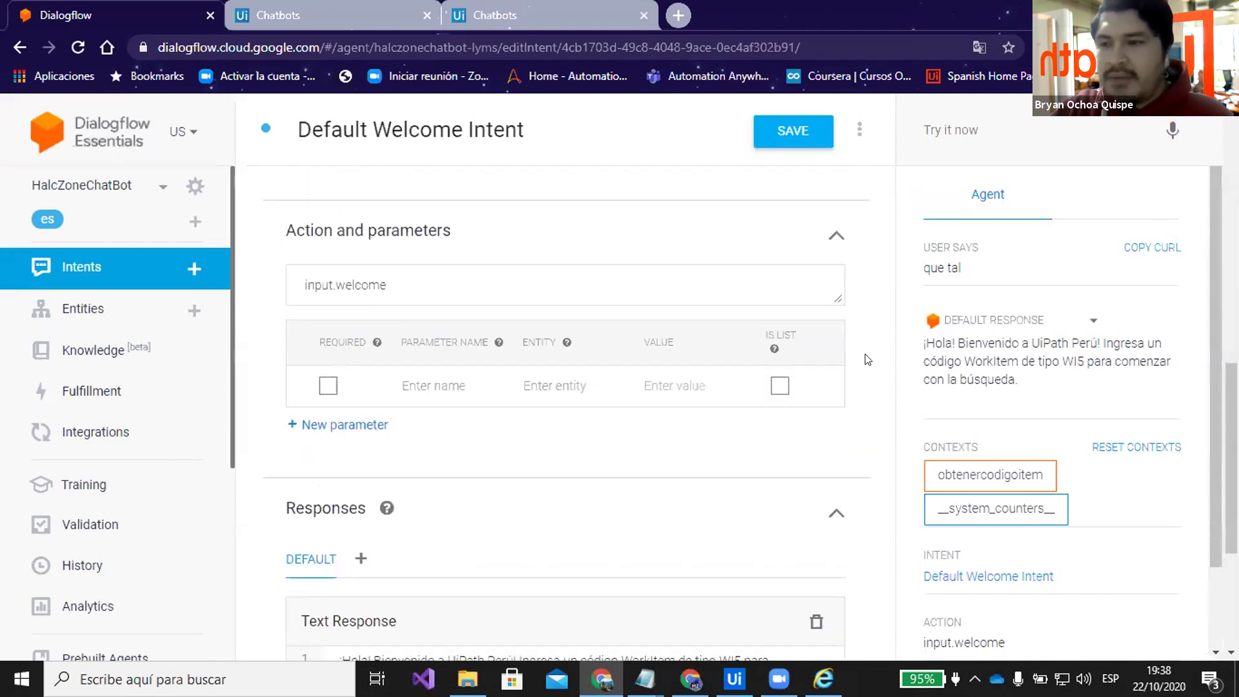
scroll(867, 359, "up", 7)
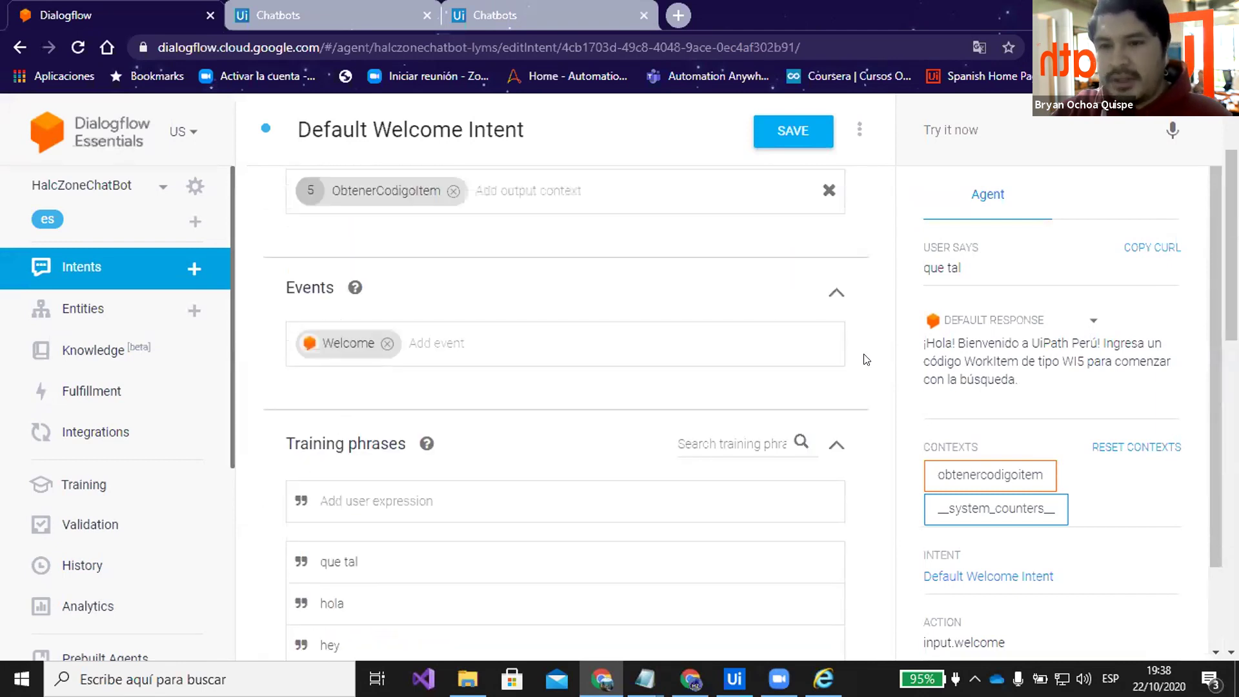
scroll(866, 359, "up", 2)
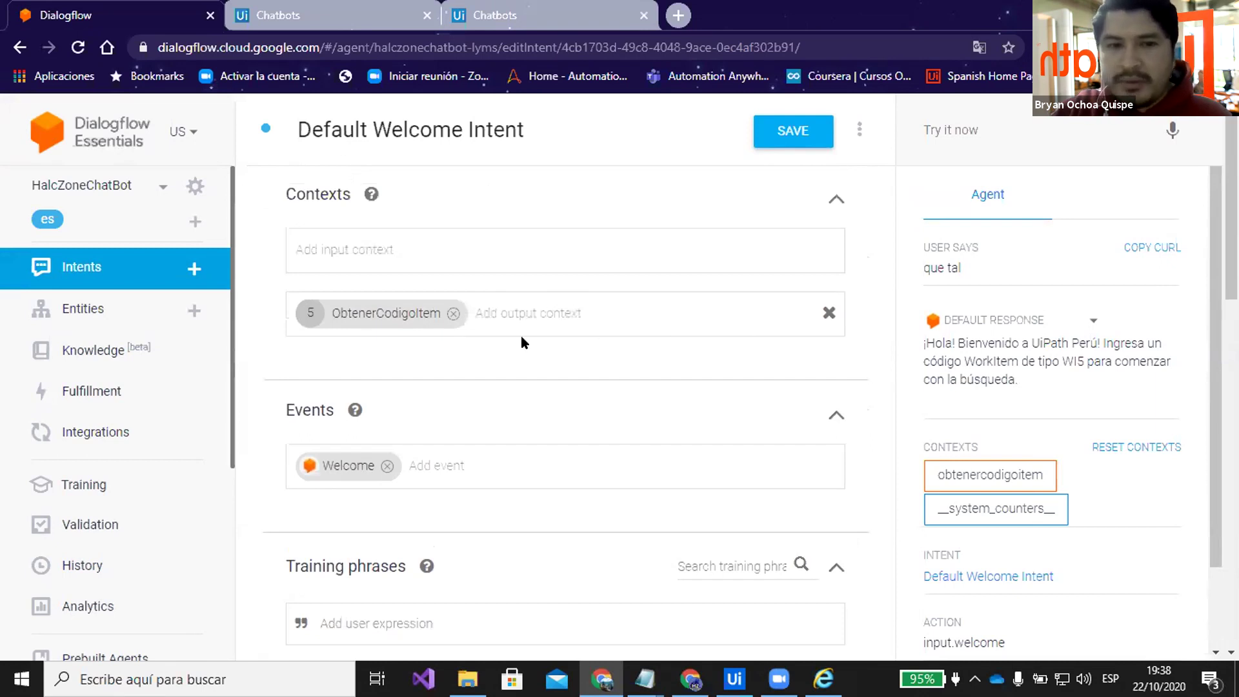
left_click(485, 312)
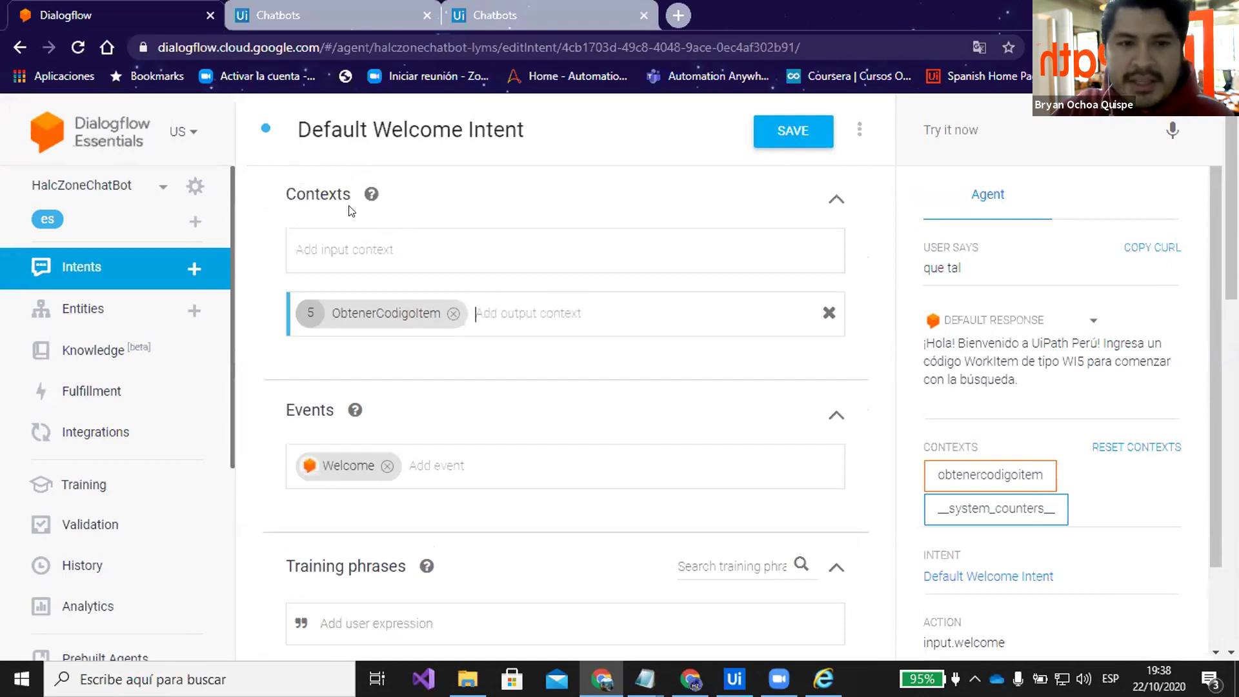
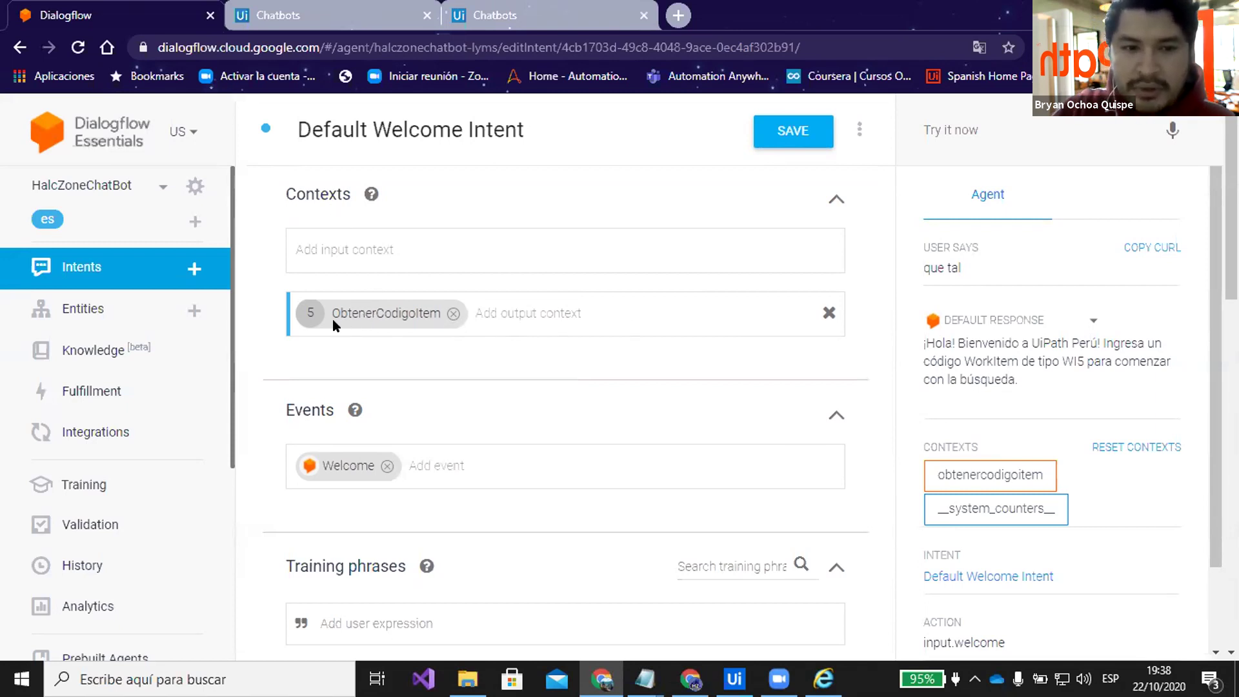
Re-add ObtenerCodigoItem as the Default Welcome Intent's output context, save, and return to Intents
left_click(454, 313)
type("Obtener")
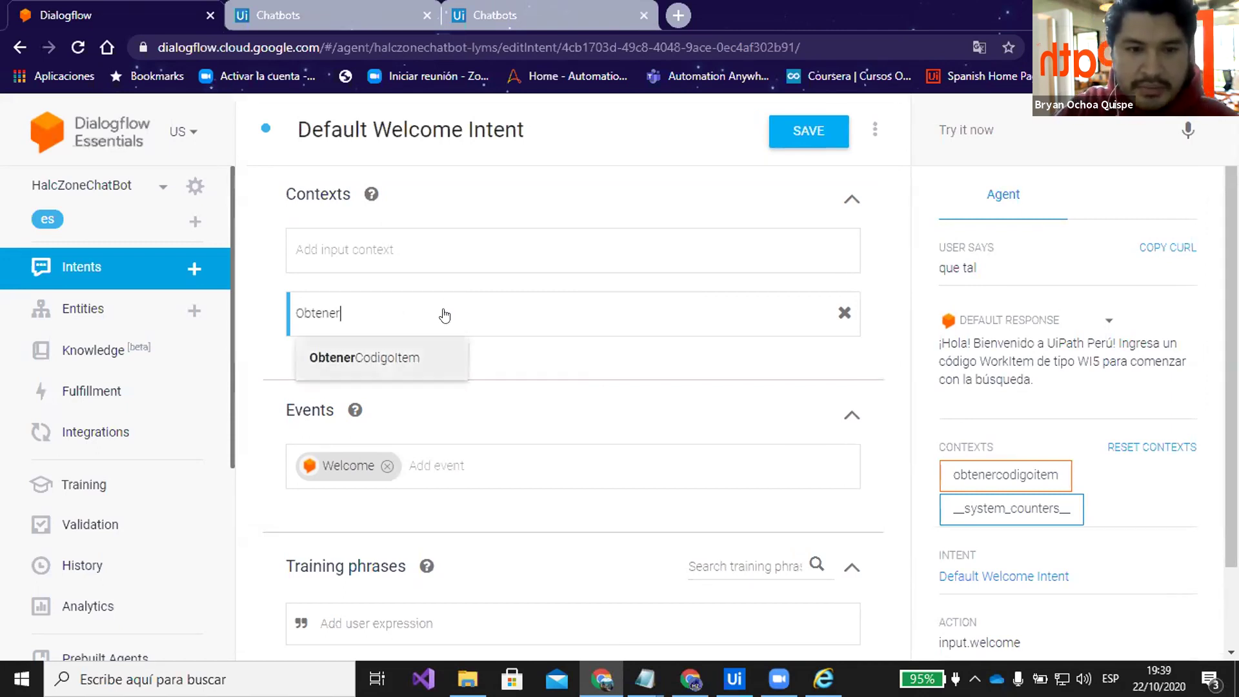
key("Return")
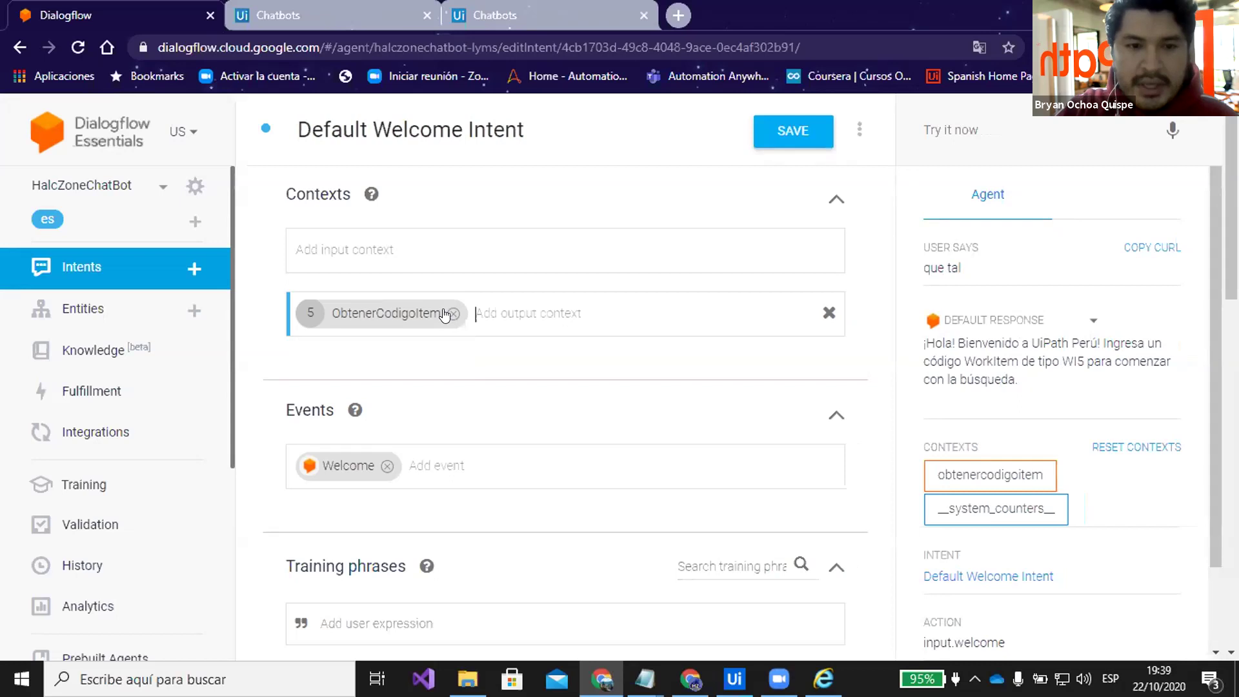
left_click(514, 359)
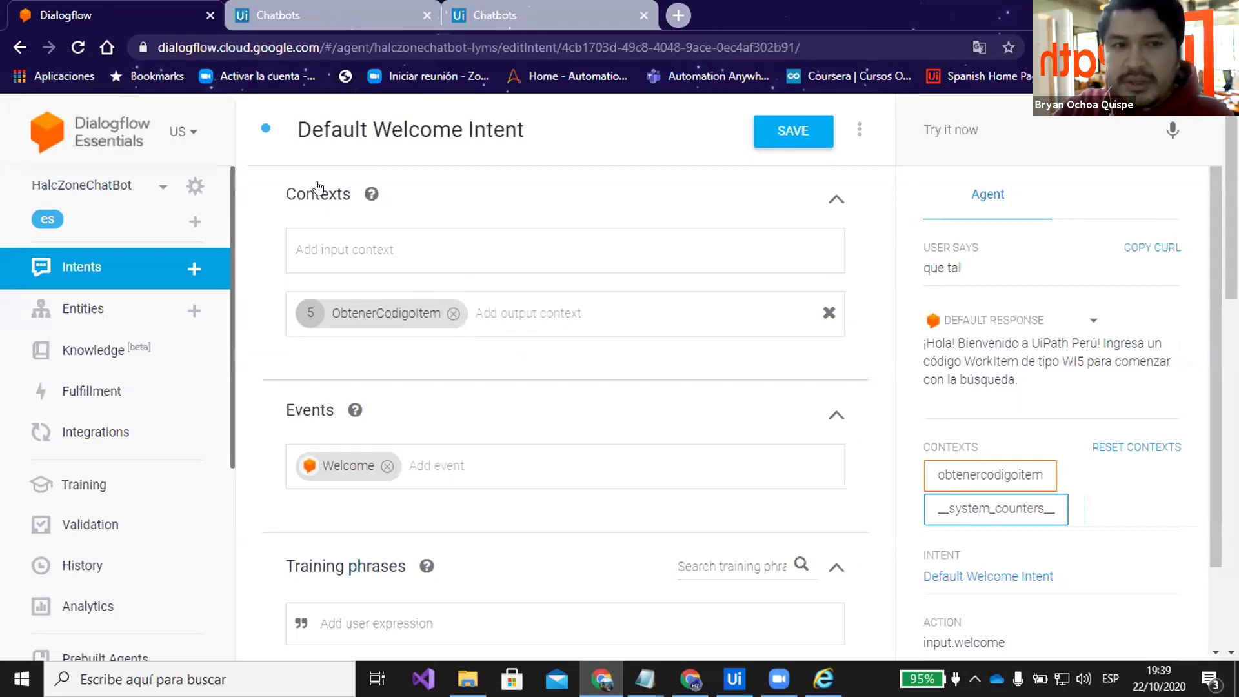
left_click(493, 309)
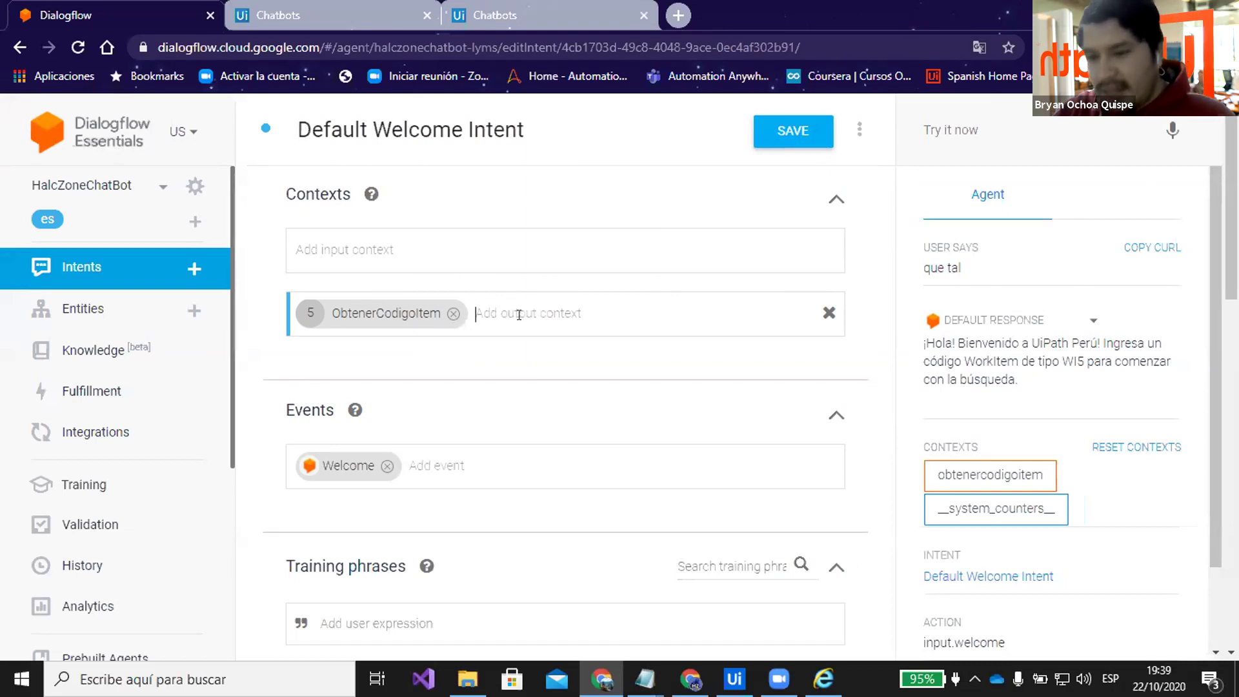
left_click(768, 143)
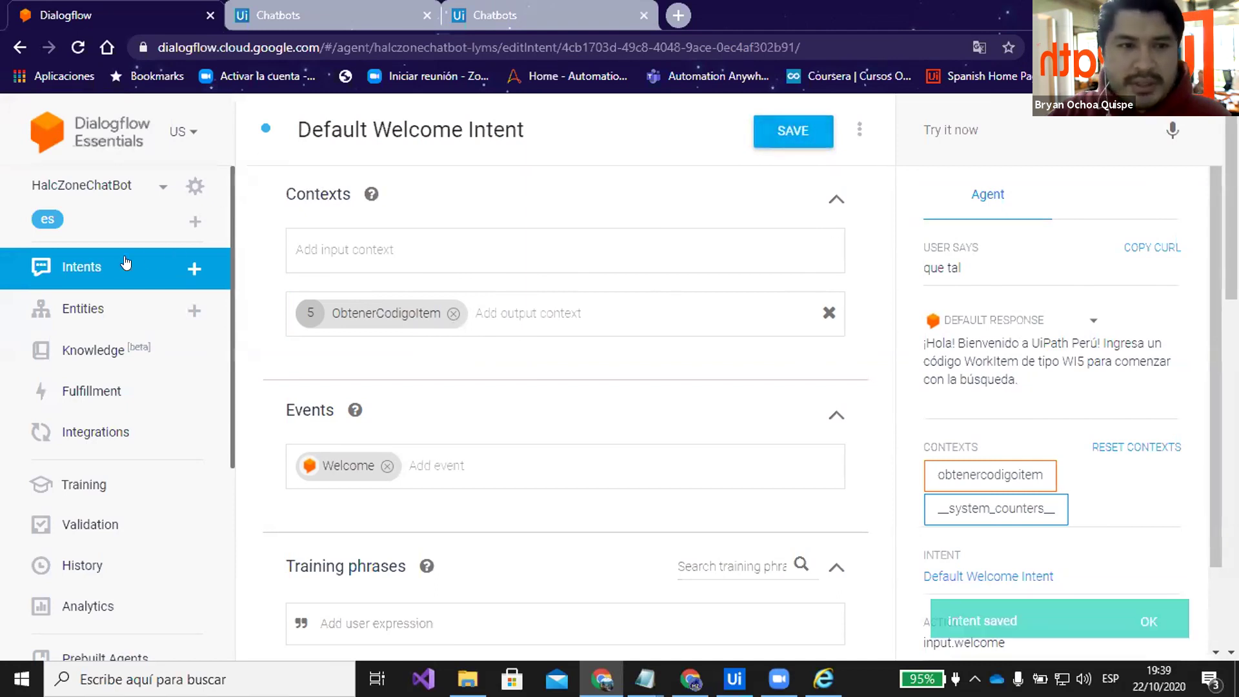
left_click(74, 261)
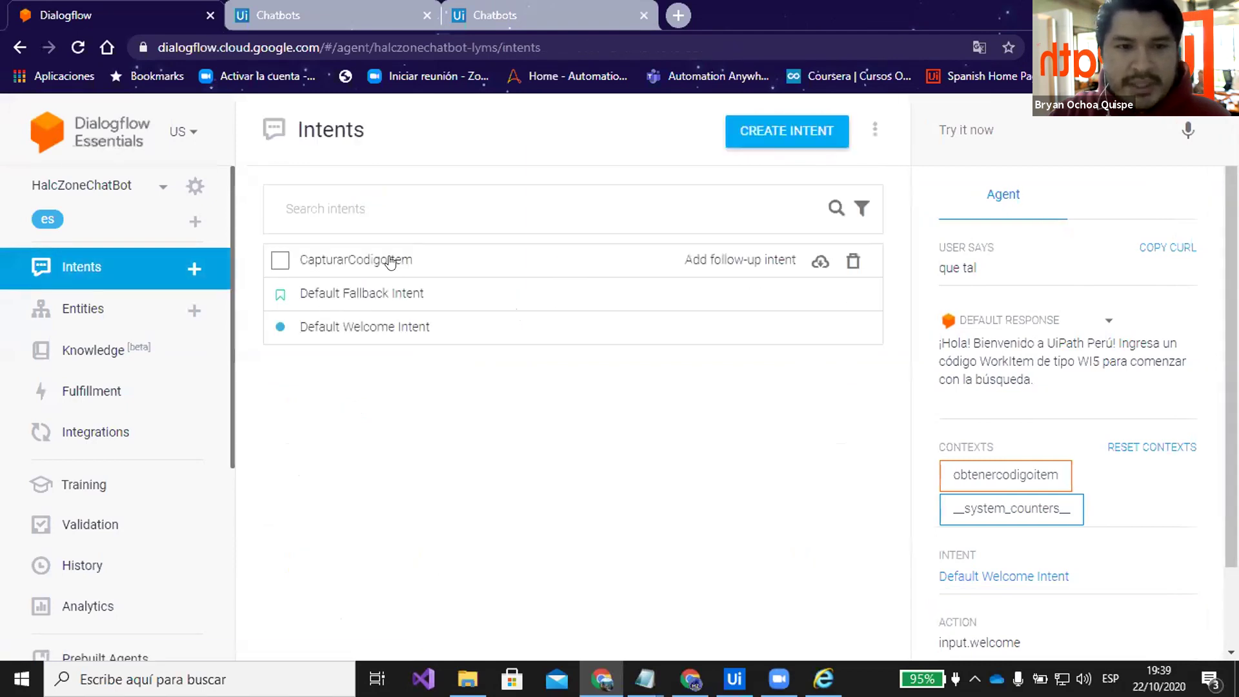
Open CapturarCodigoItem and delete its garbled HTML training phrase, keeping only 'es 57735319'
left_click(390, 261)
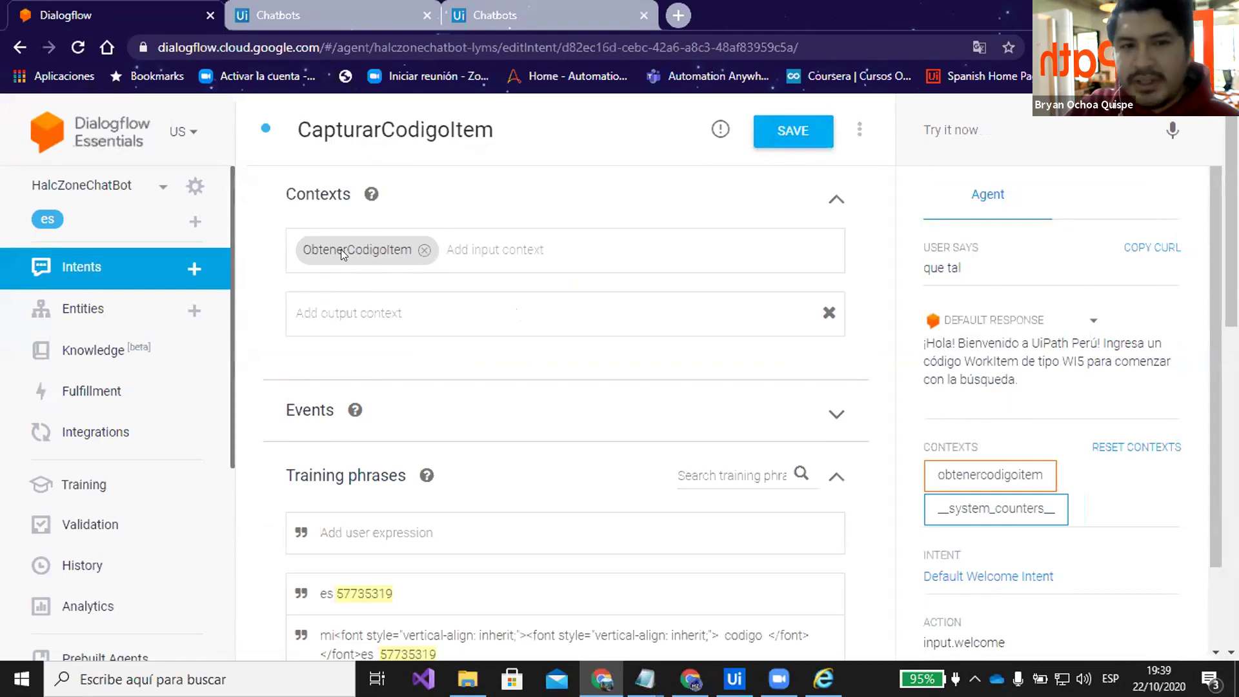
scroll(526, 277, "down", 3)
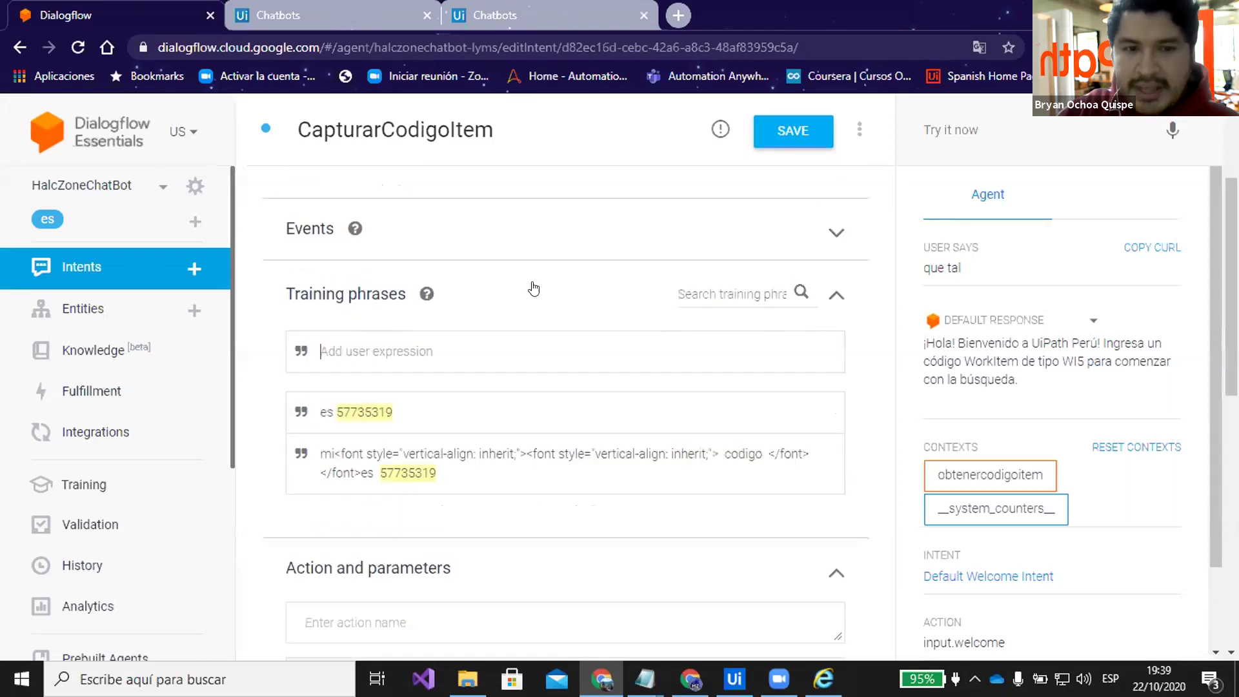
scroll(484, 302, "down", 1)
scroll(465, 329, "up", 1)
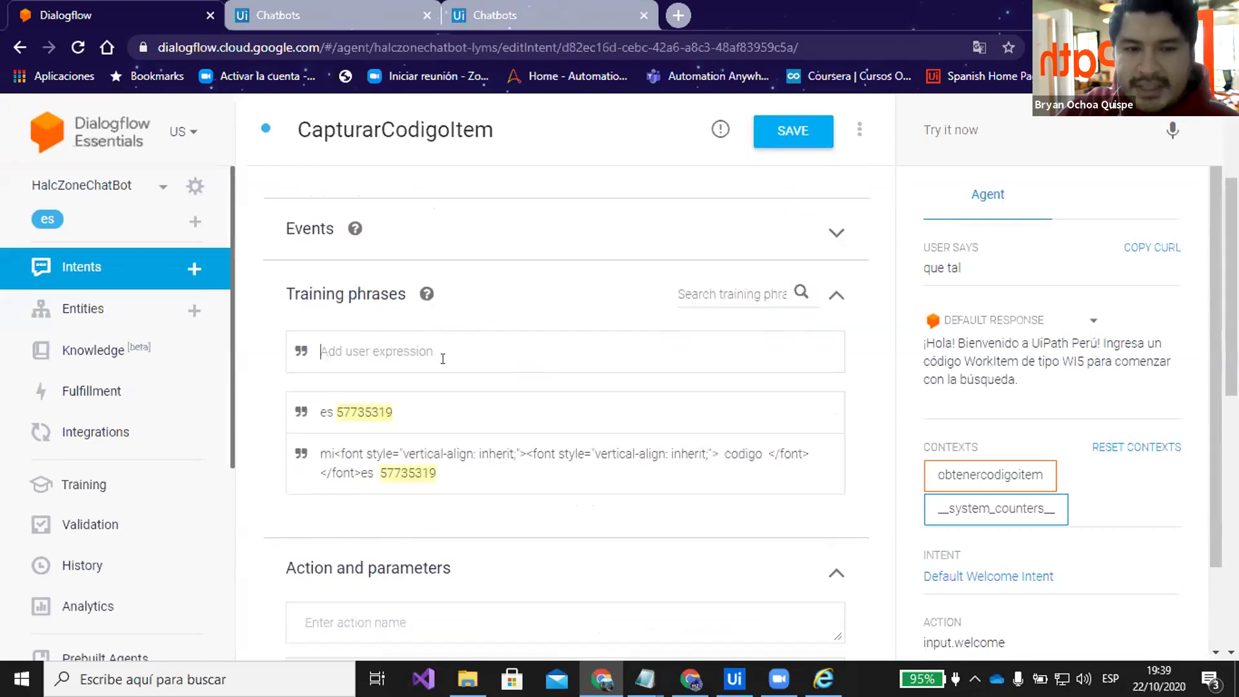
scroll(441, 386, "down", 1)
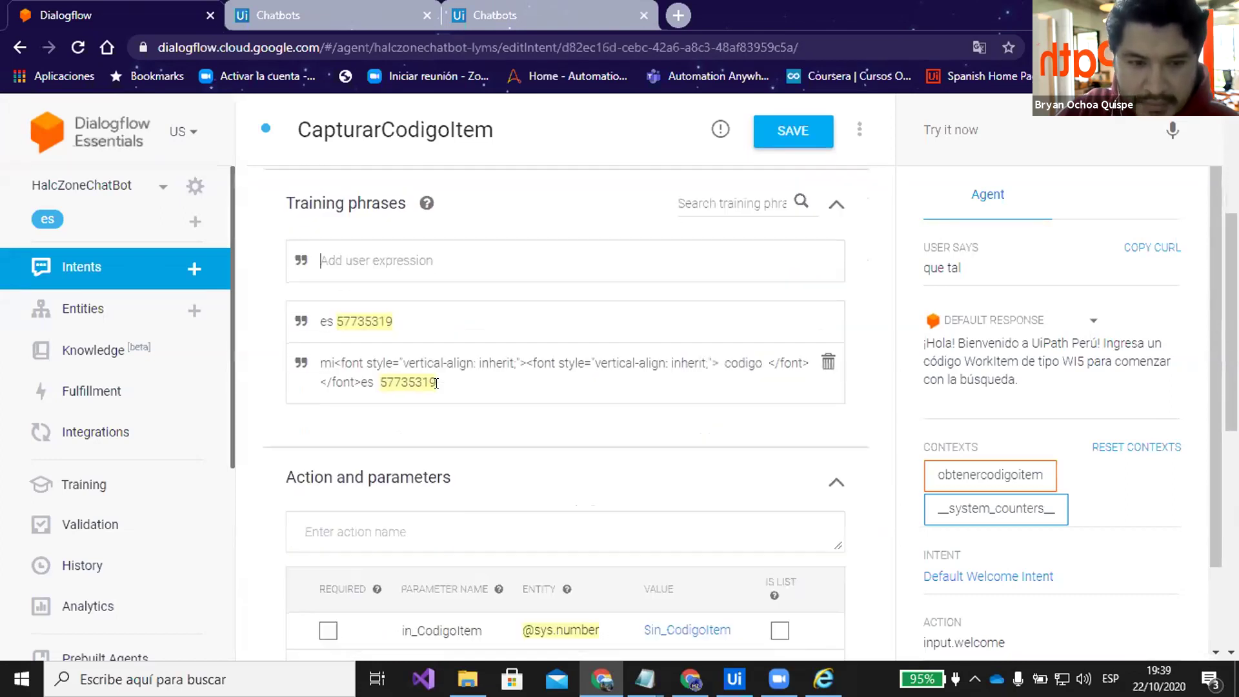
left_click(828, 361)
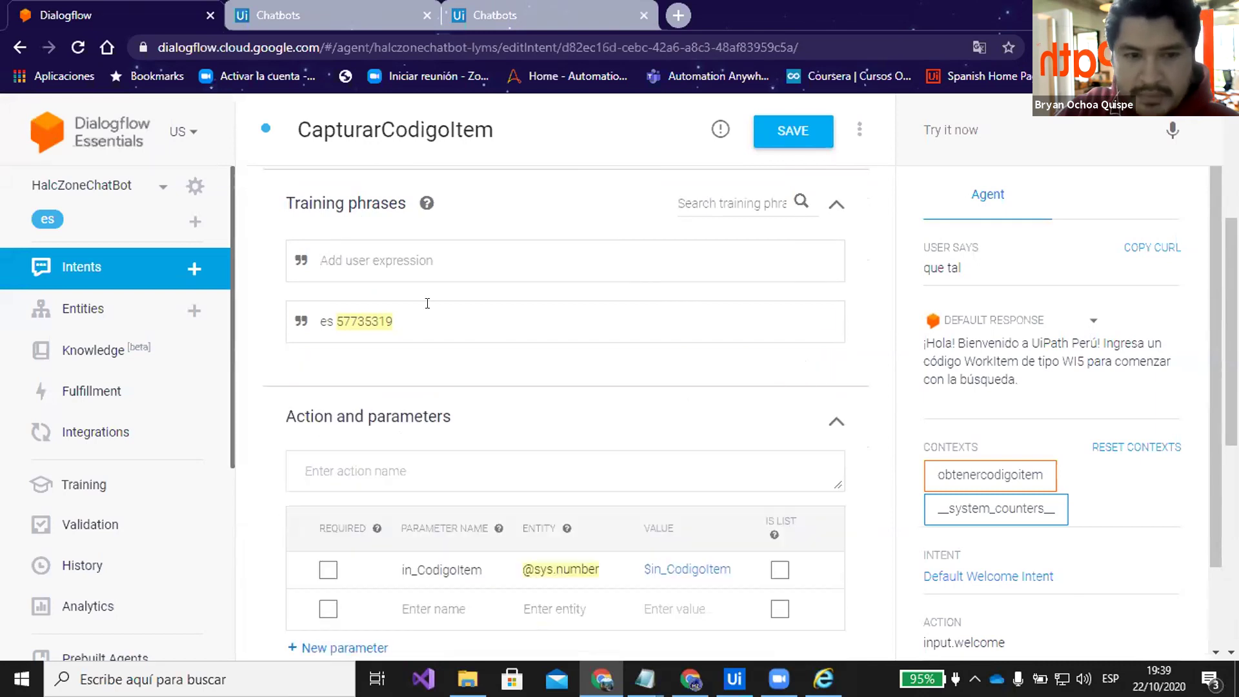
scroll(390, 267, "down", 1)
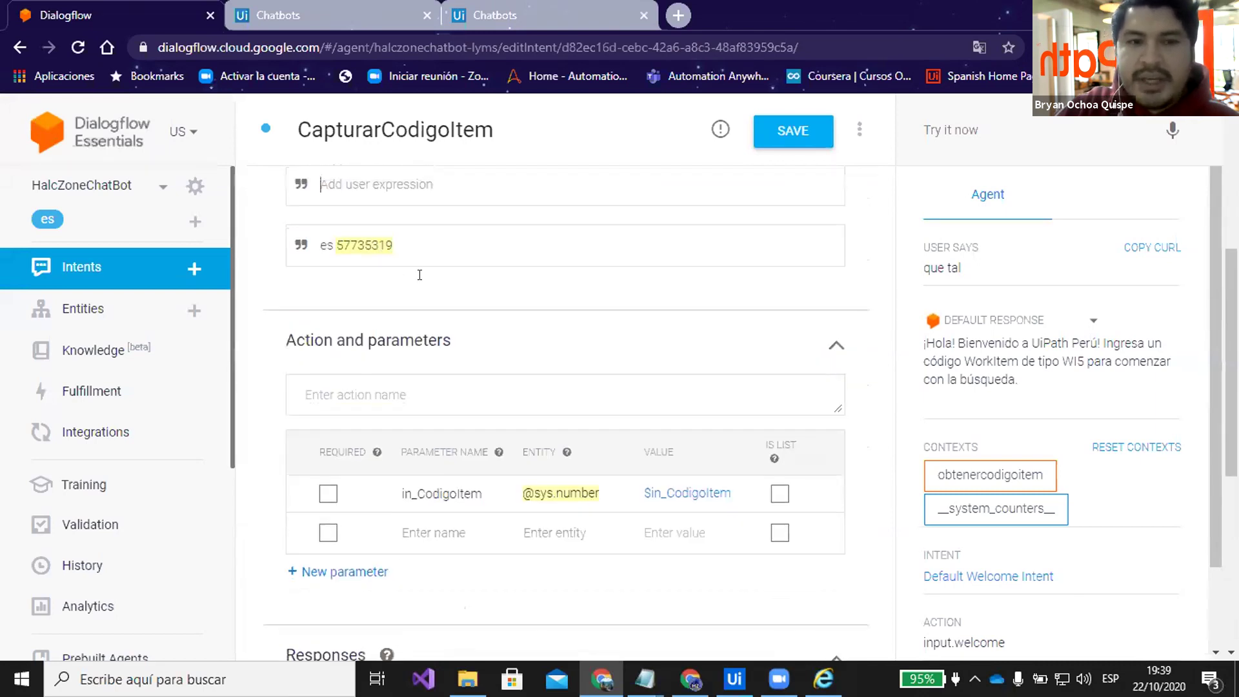
scroll(452, 332, "up", 1)
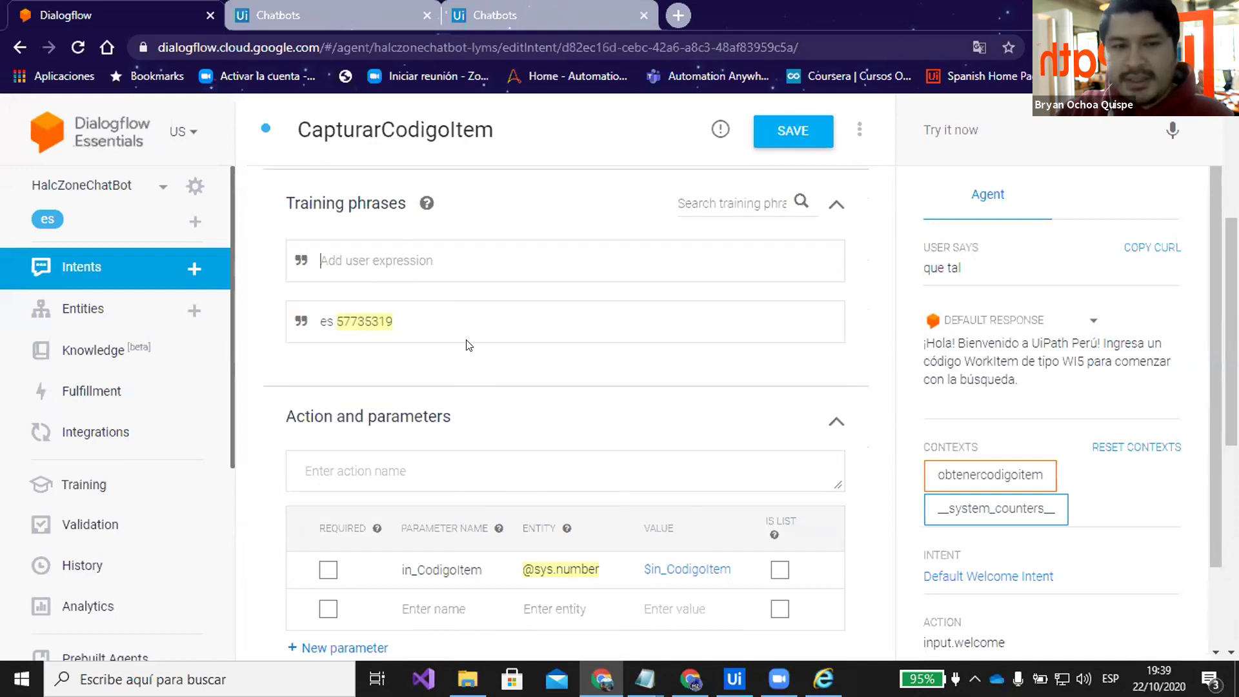
double_click(338, 319)
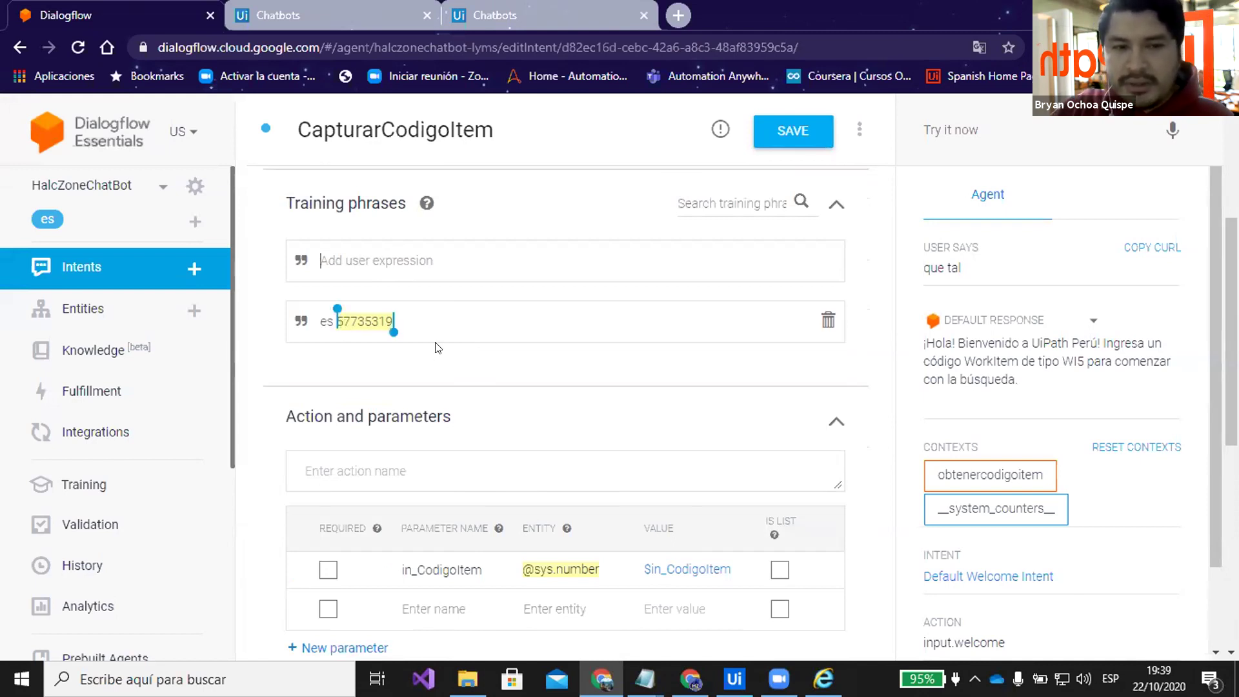
left_click(644, 679)
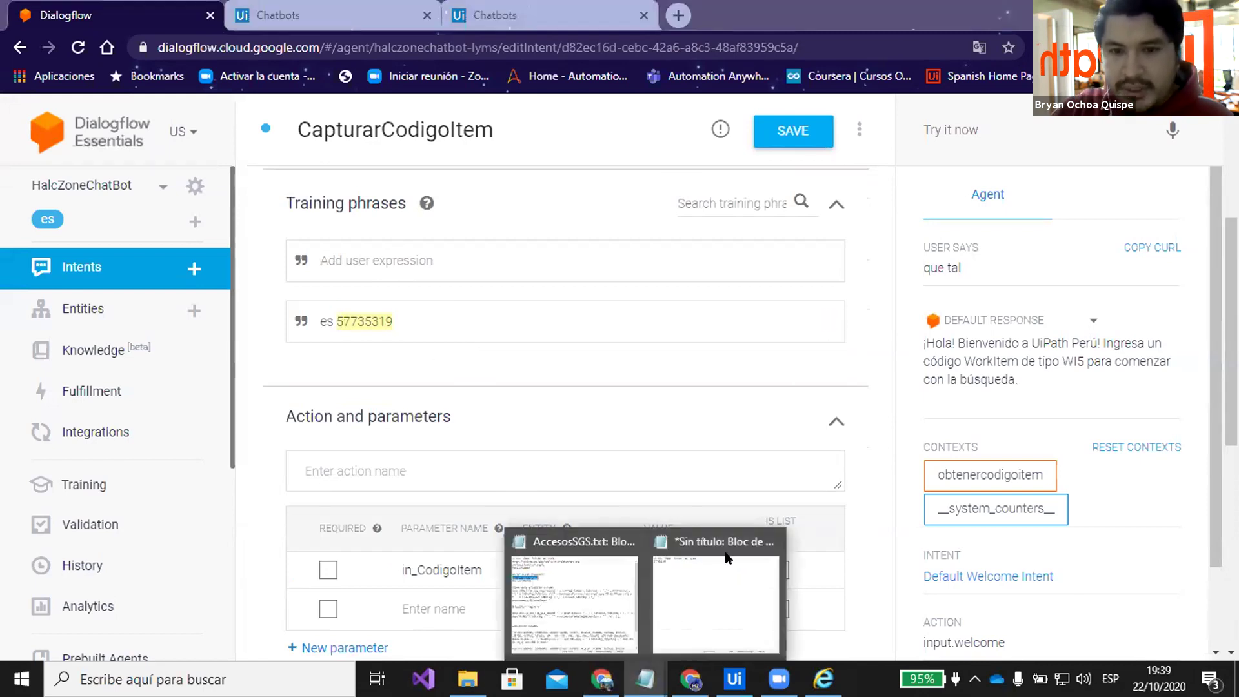
Add the training phrase 'mi codigo es 57735319', pasting the code copied from Notepad
left_click(687, 590)
left_click_drag(475, 110, 402, 111)
key("ctrl+c")
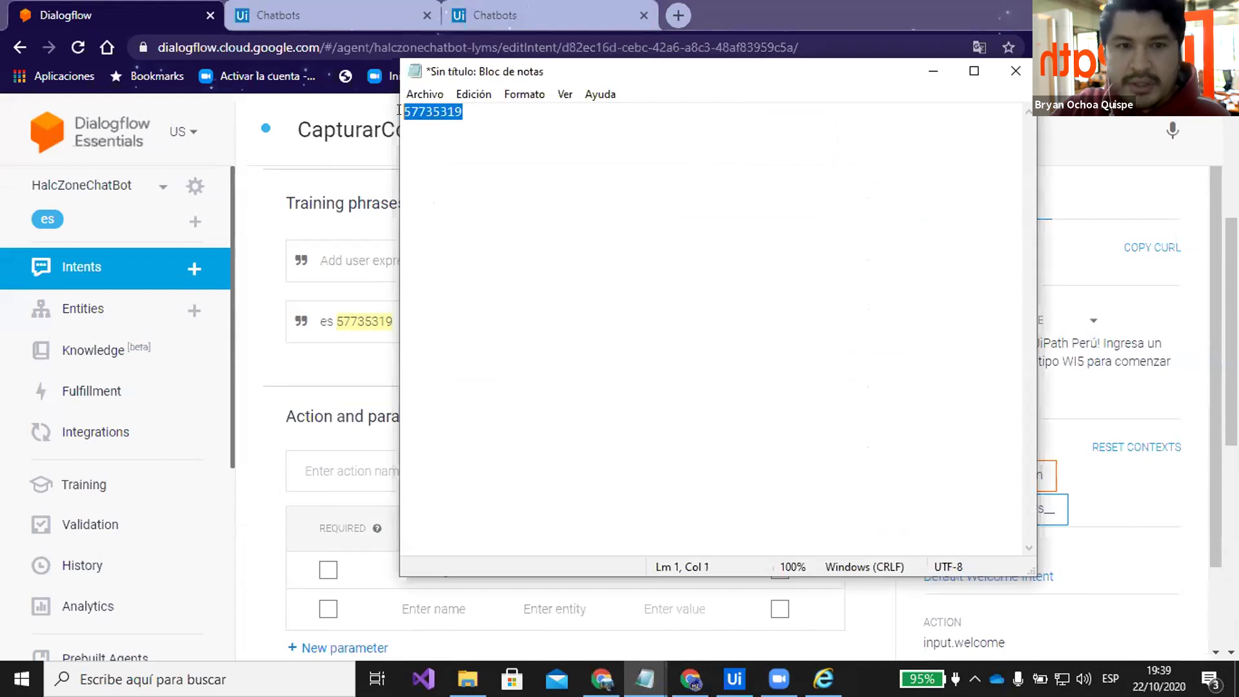
left_click(344, 258)
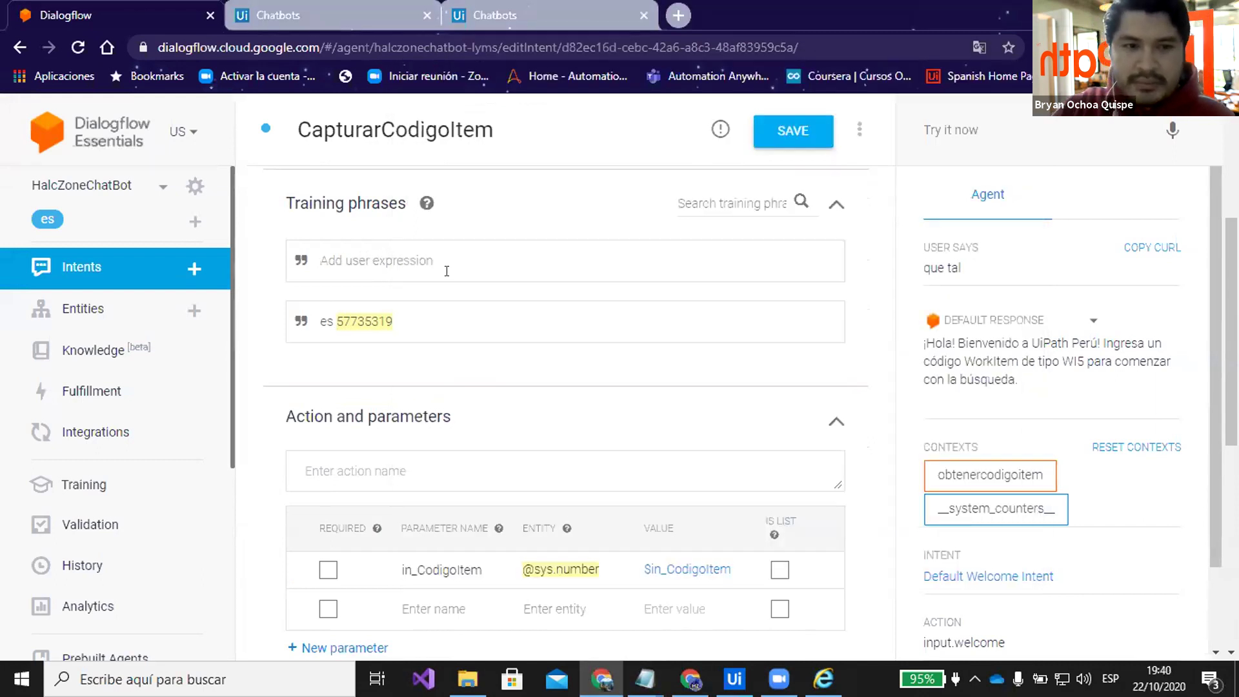
type("mi codigo es")
key("ctrl+v")
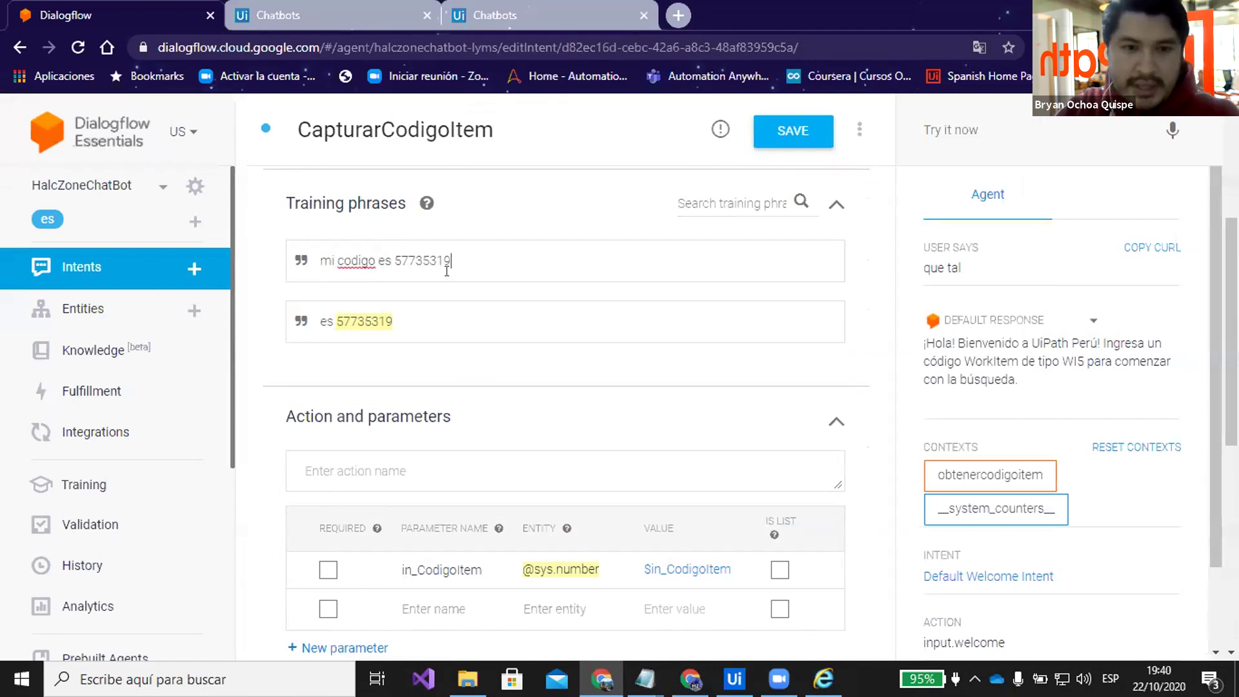
key("Return")
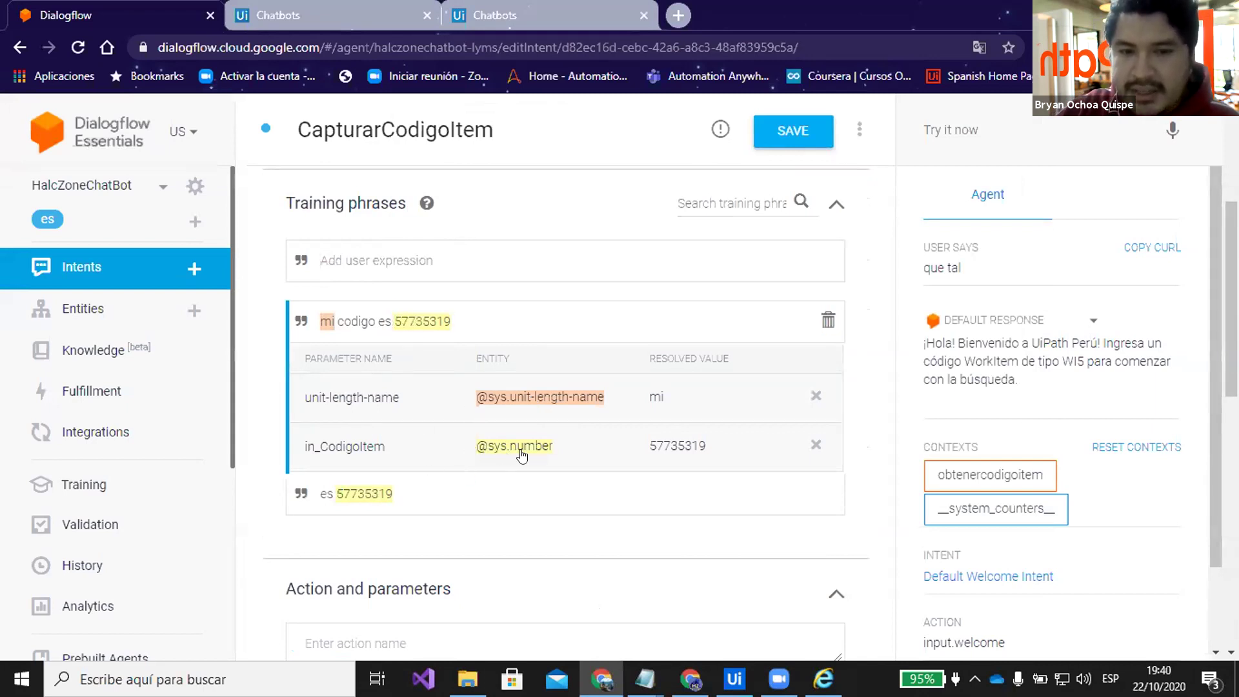
left_click(813, 395)
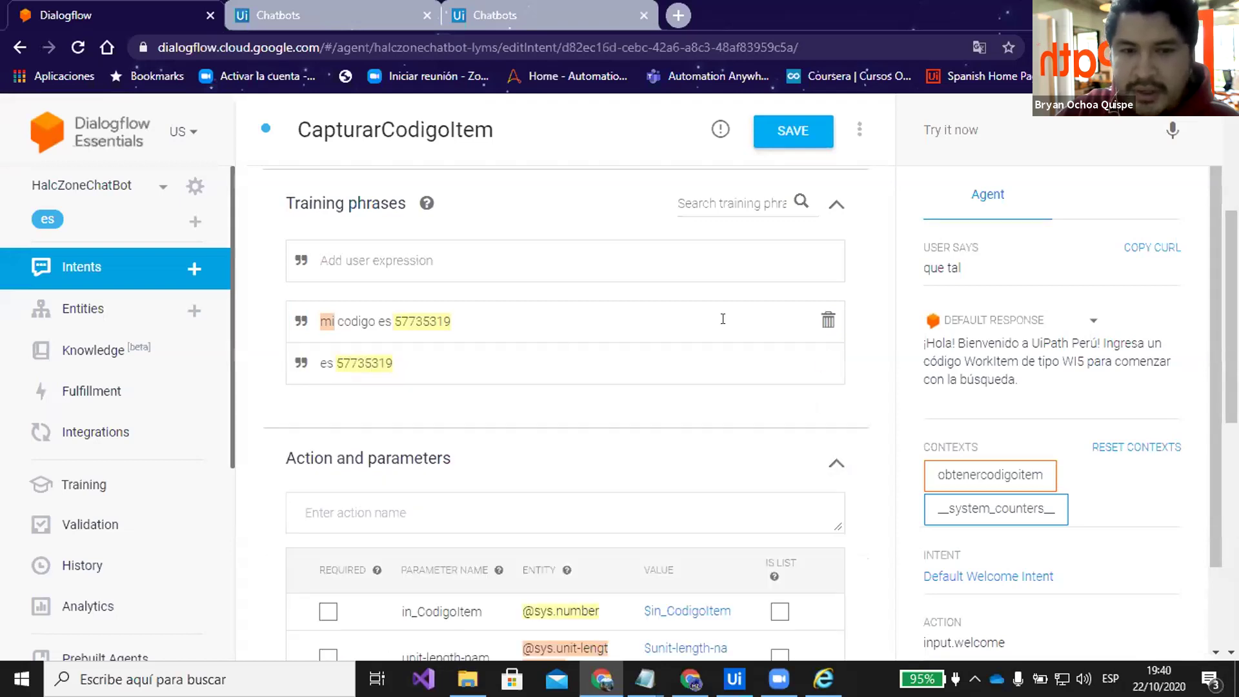
left_click(723, 319)
left_click(812, 394)
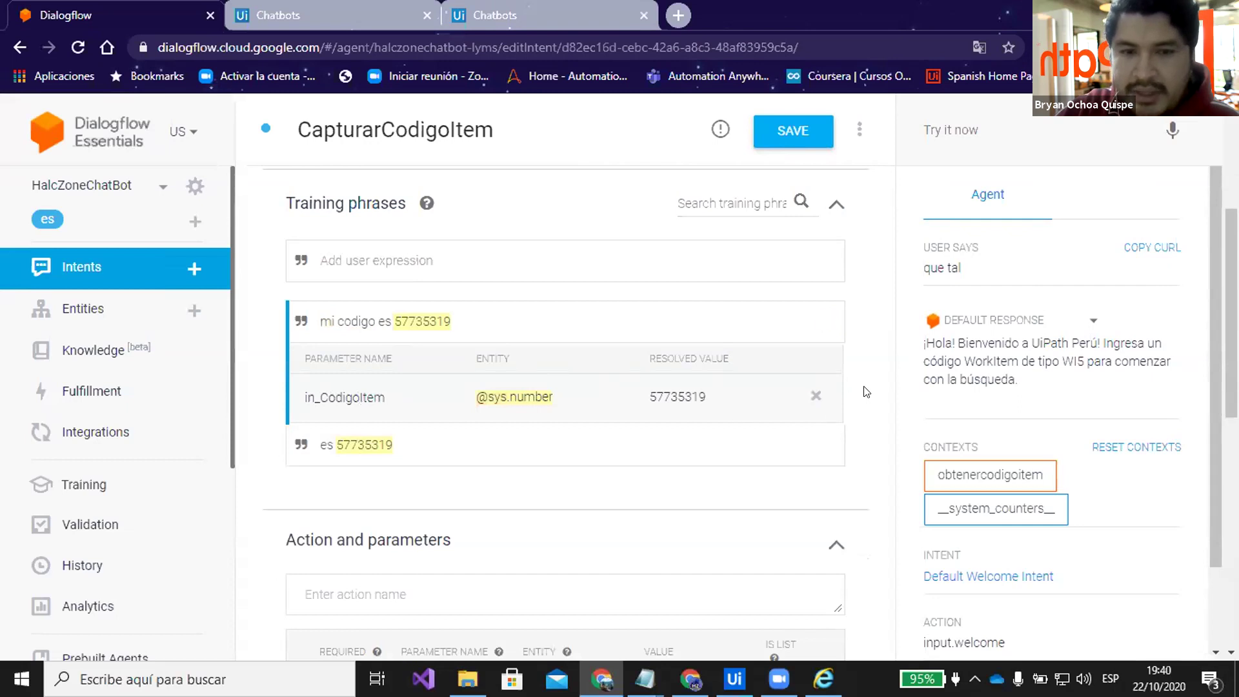
left_click(487, 260)
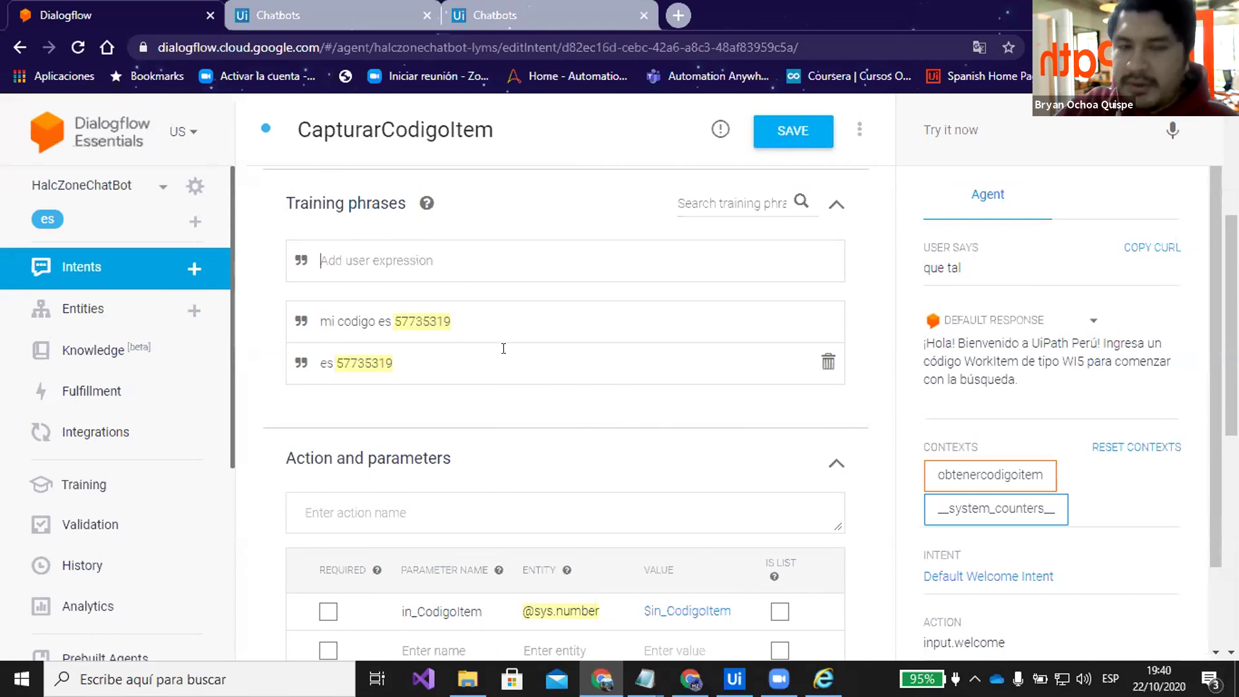
left_click_drag(394, 320, 493, 326)
left_click(484, 295)
scroll(509, 291, "down", 3)
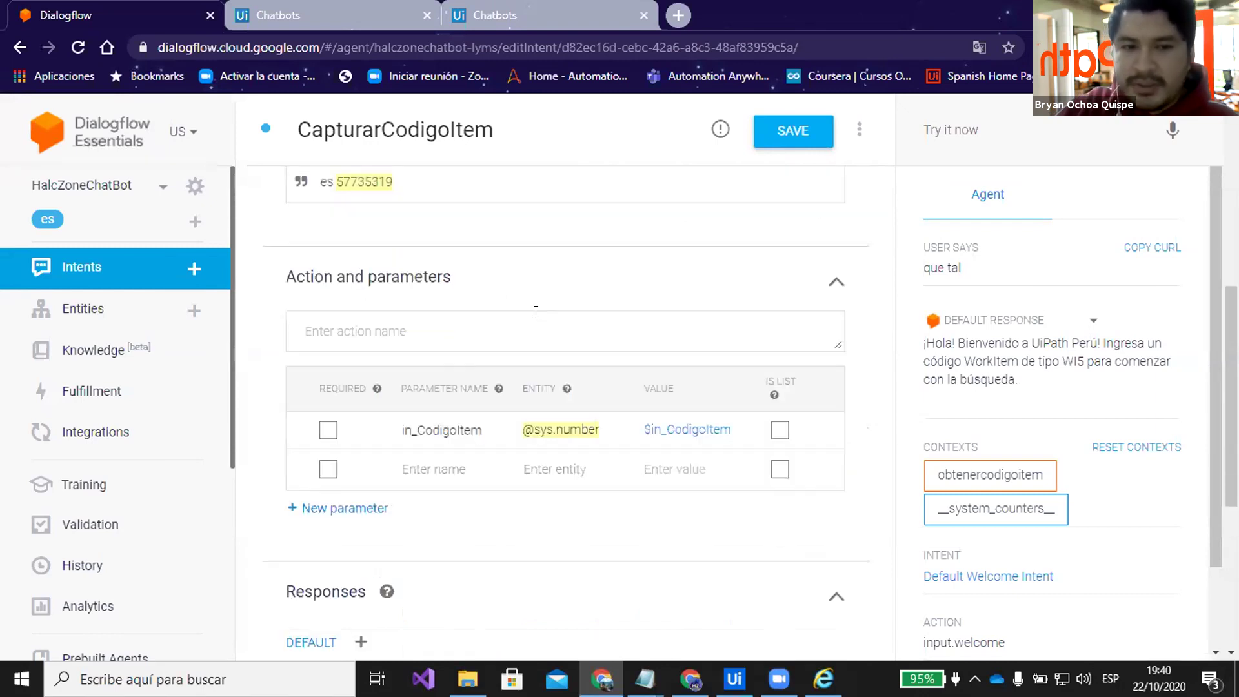
scroll(526, 298, "up", 3)
scroll(497, 326, "down", 1)
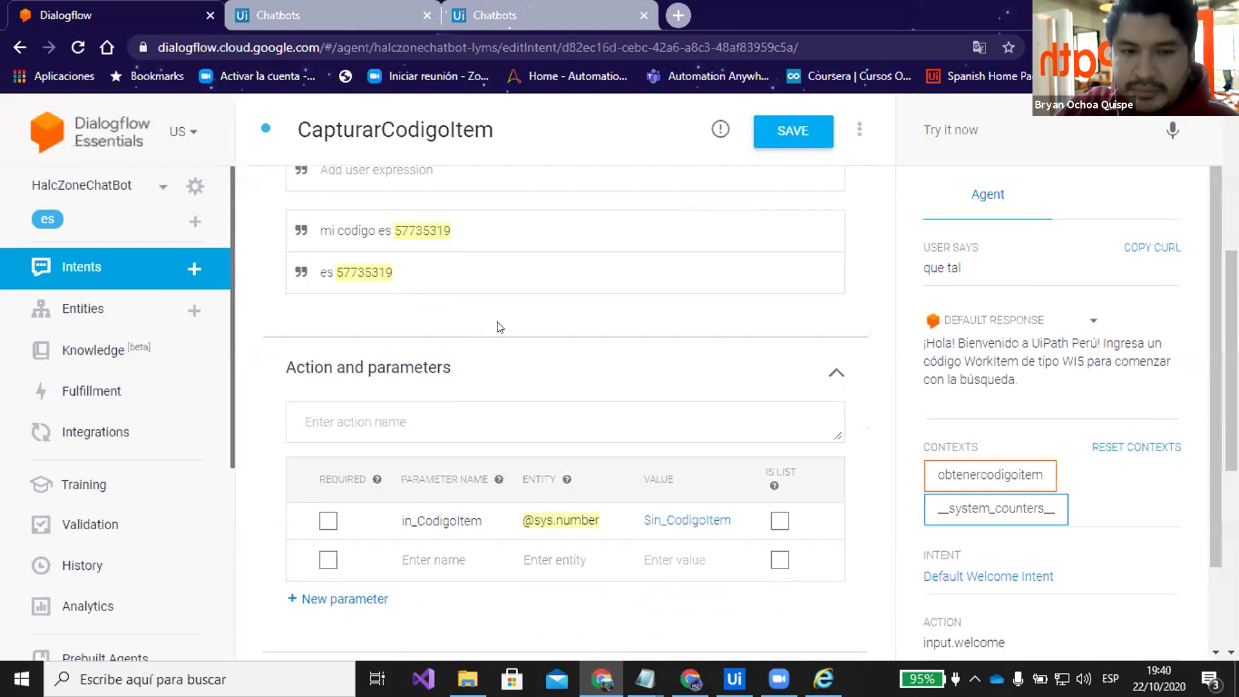
scroll(471, 297, "up", 1)
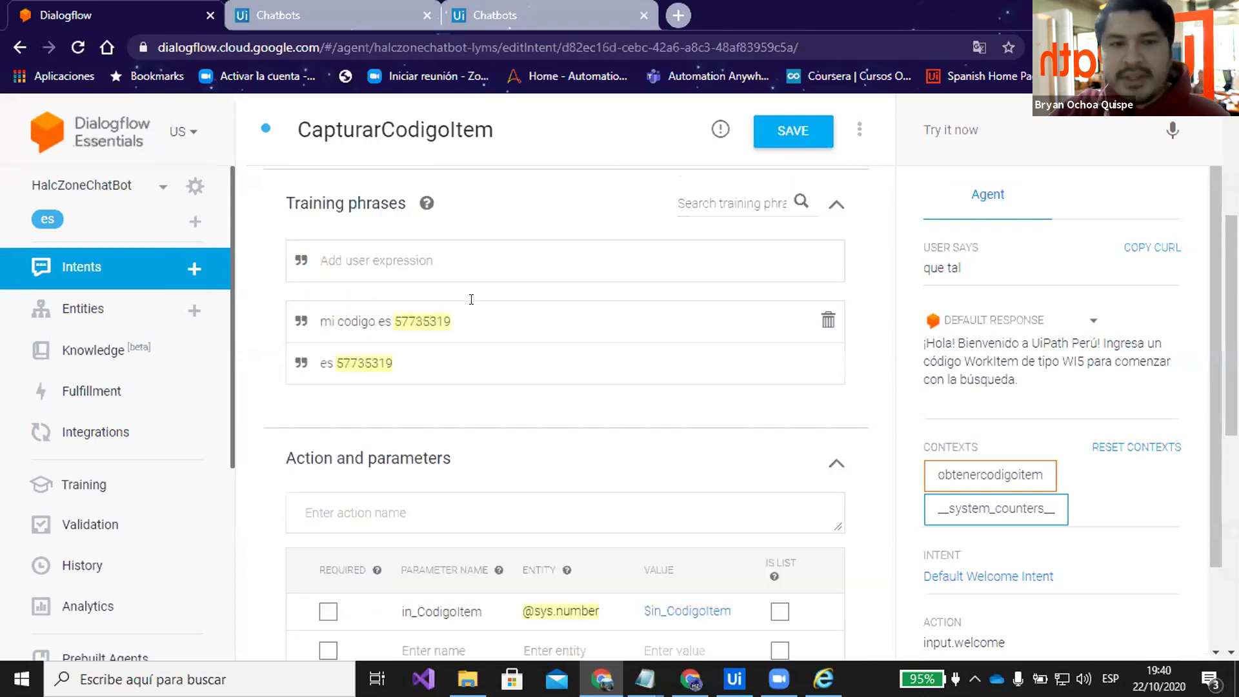
scroll(519, 332, "down", 1)
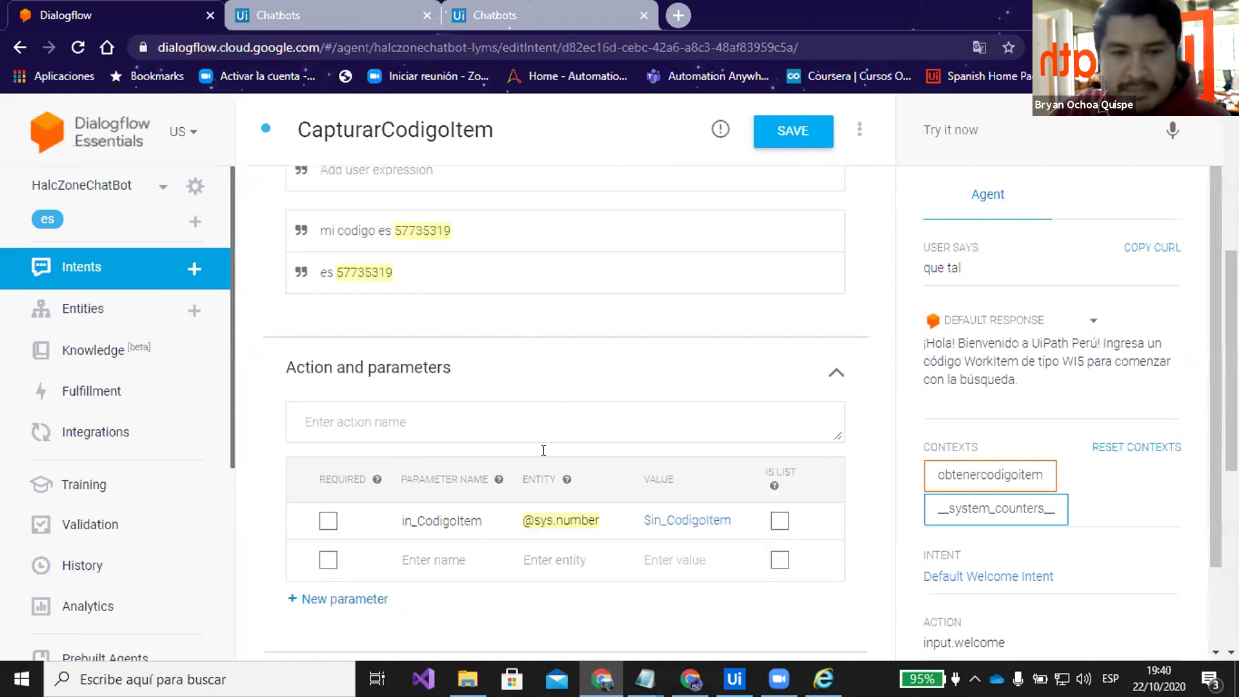
scroll(544, 459, "down", 1)
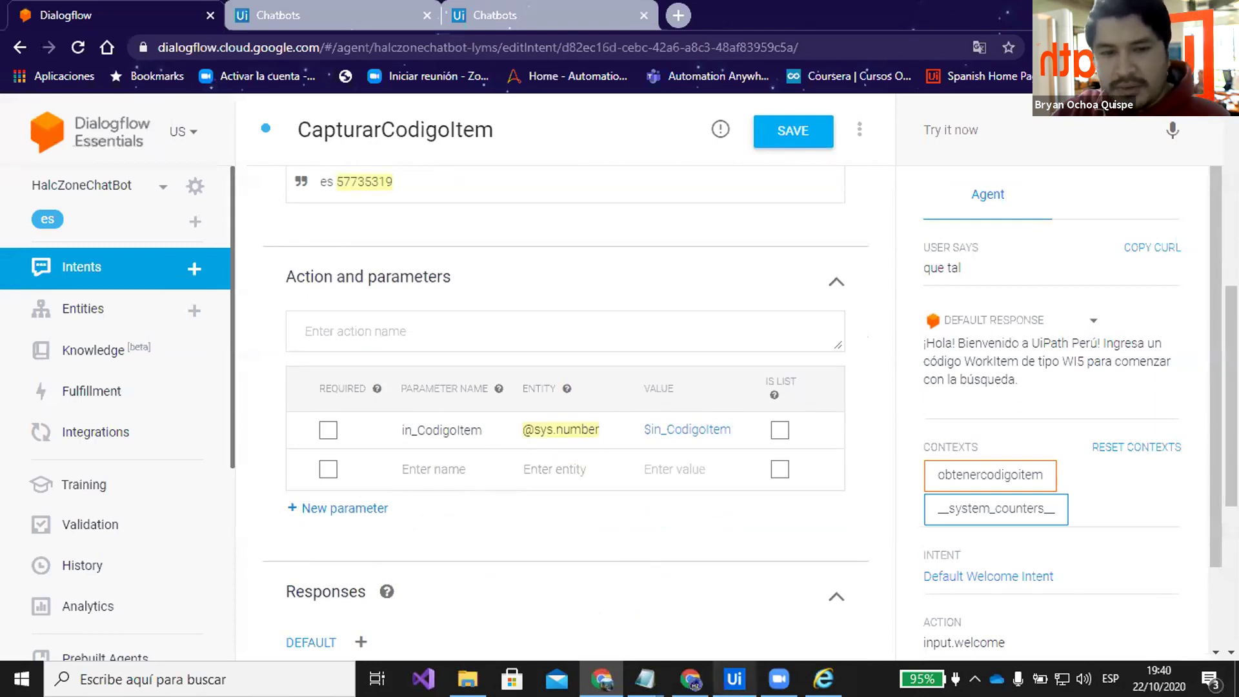
key("alt+Tab")
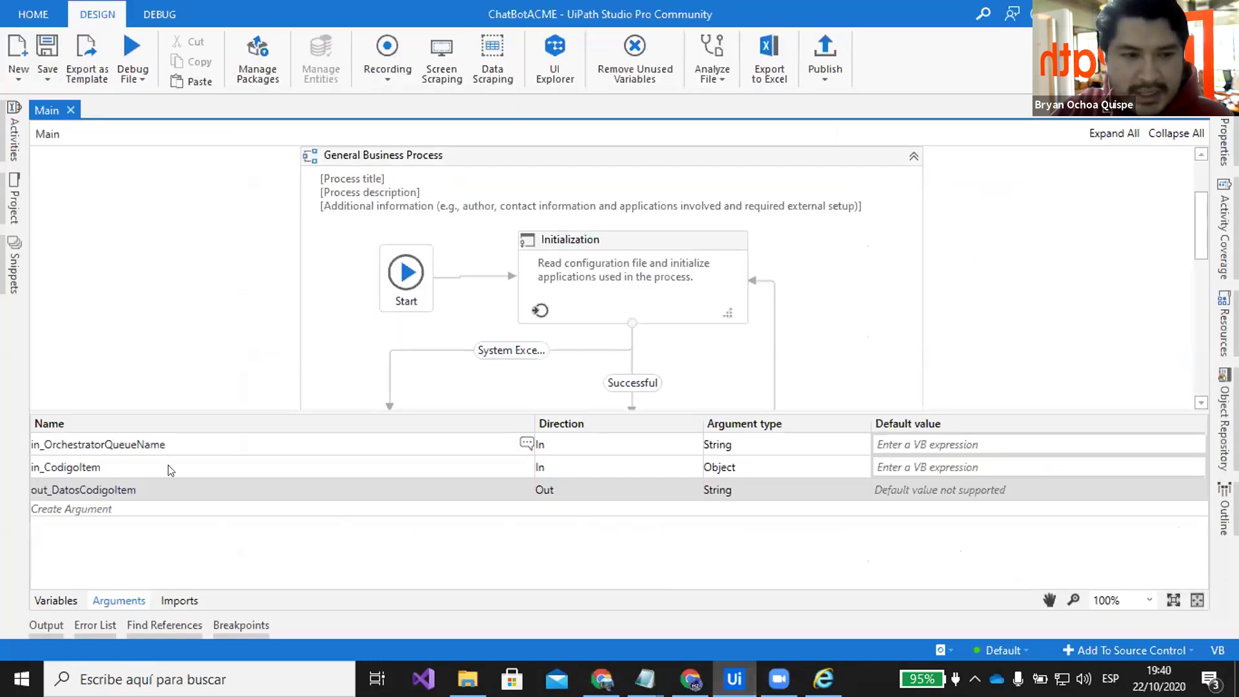
left_click(106, 467)
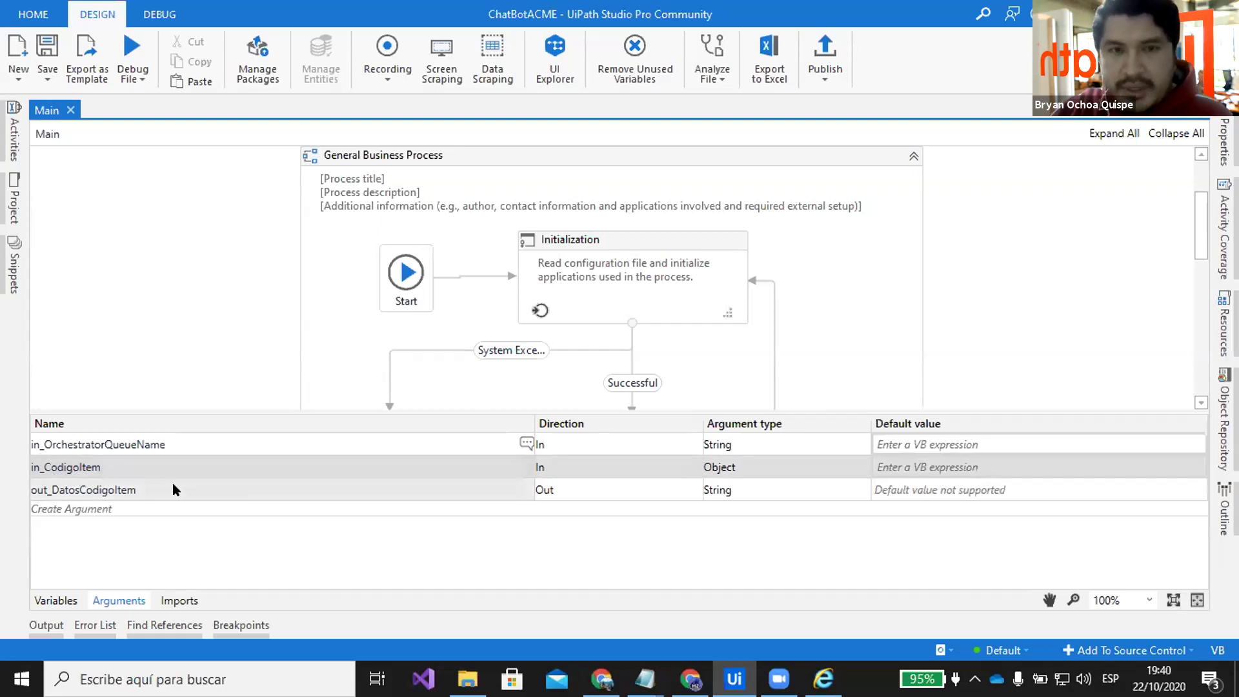
key("alt+Tab")
double_click(478, 430)
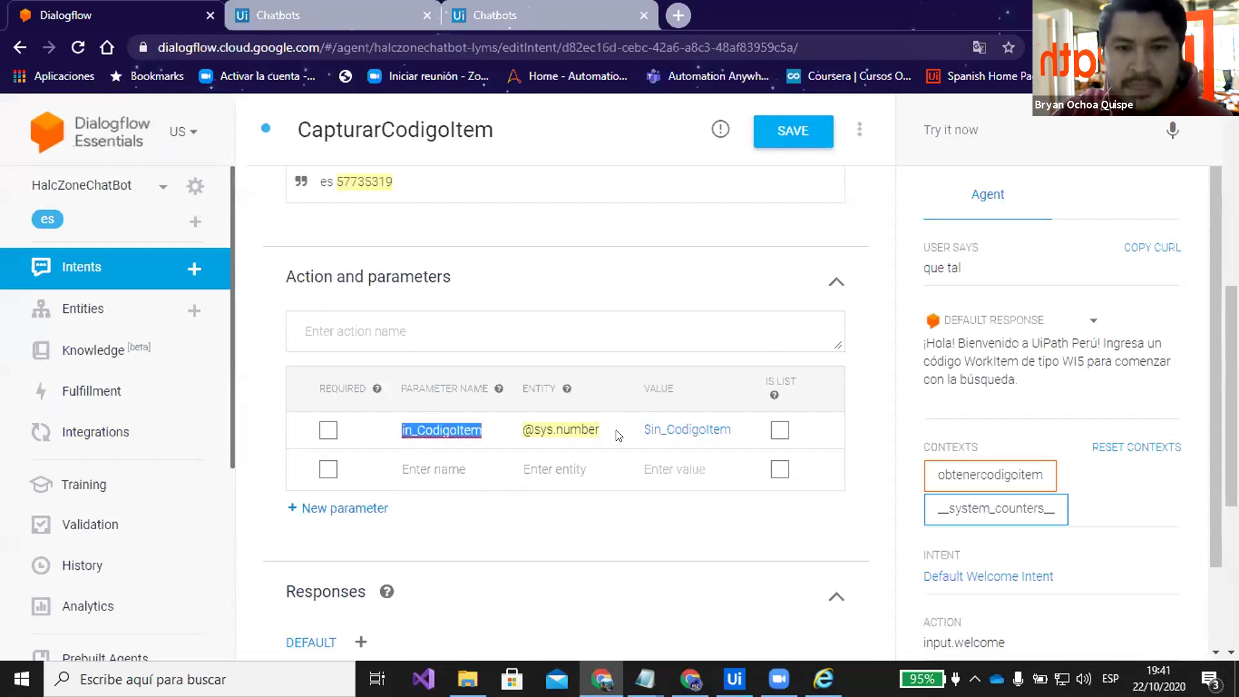
Review the training phrases and the response using $in_CodigoItem and <out_DatosCodigoItem>
scroll(607, 442, "down", 1)
left_click(604, 445)
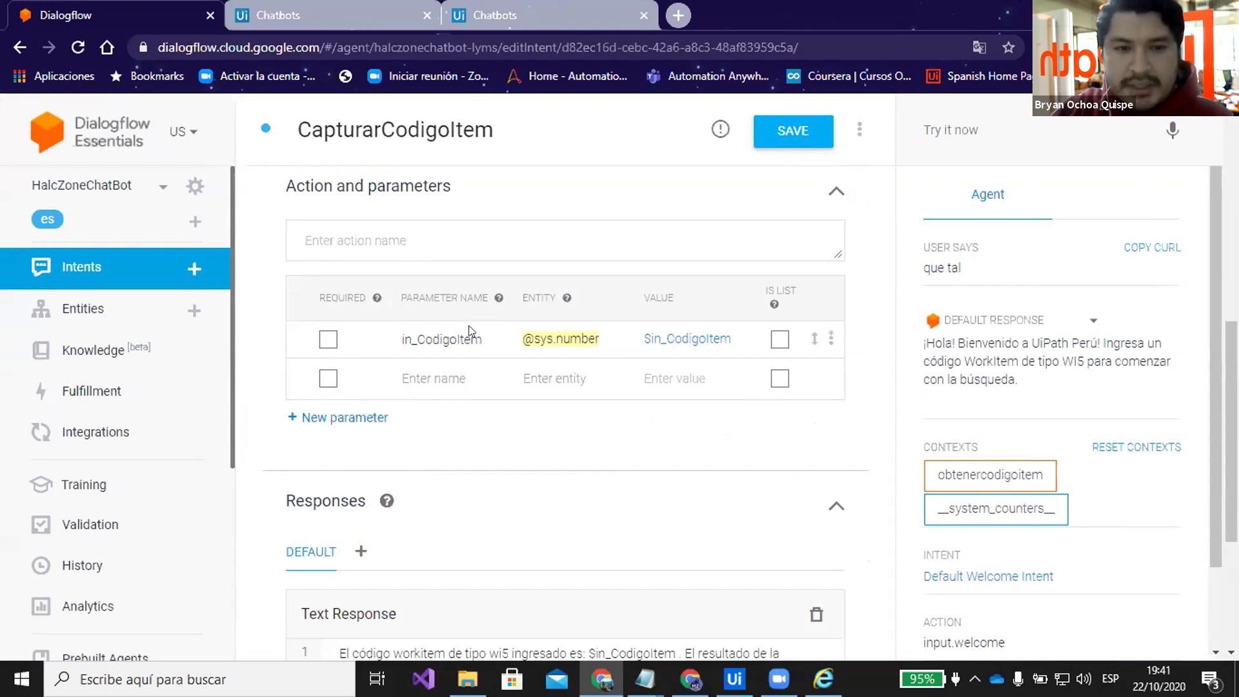
scroll(529, 355, "up", 1)
scroll(589, 354, "up", 1)
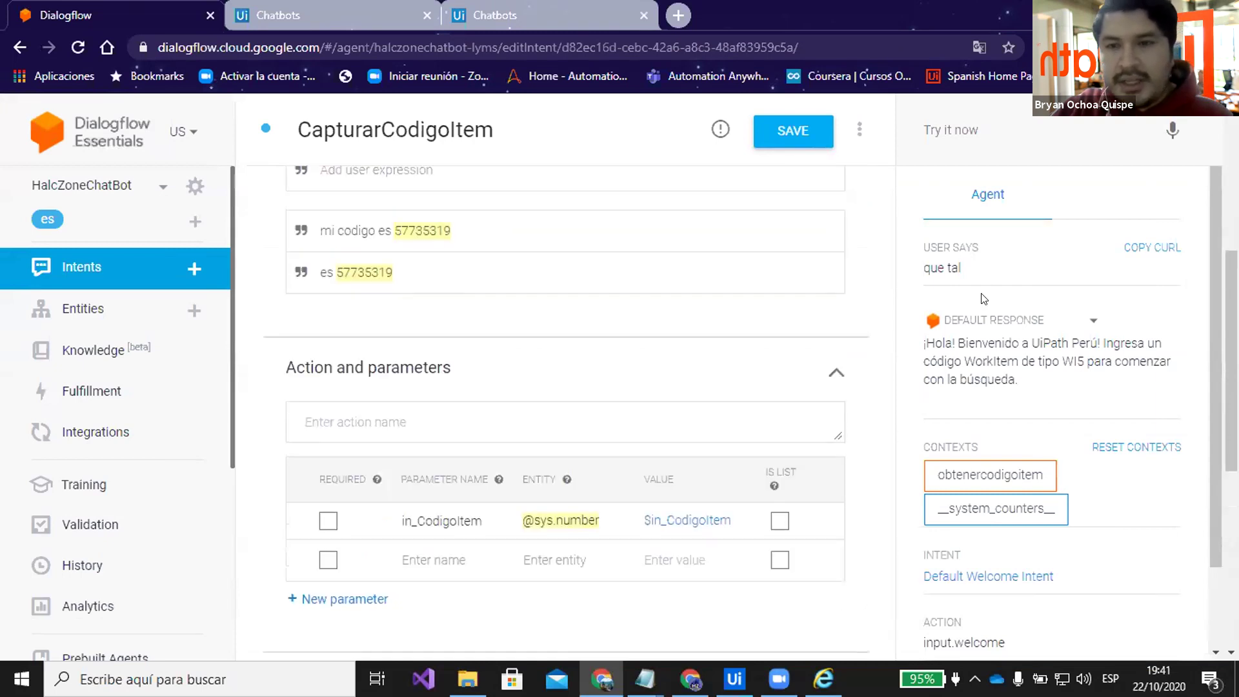
scroll(723, 392, "down", 2)
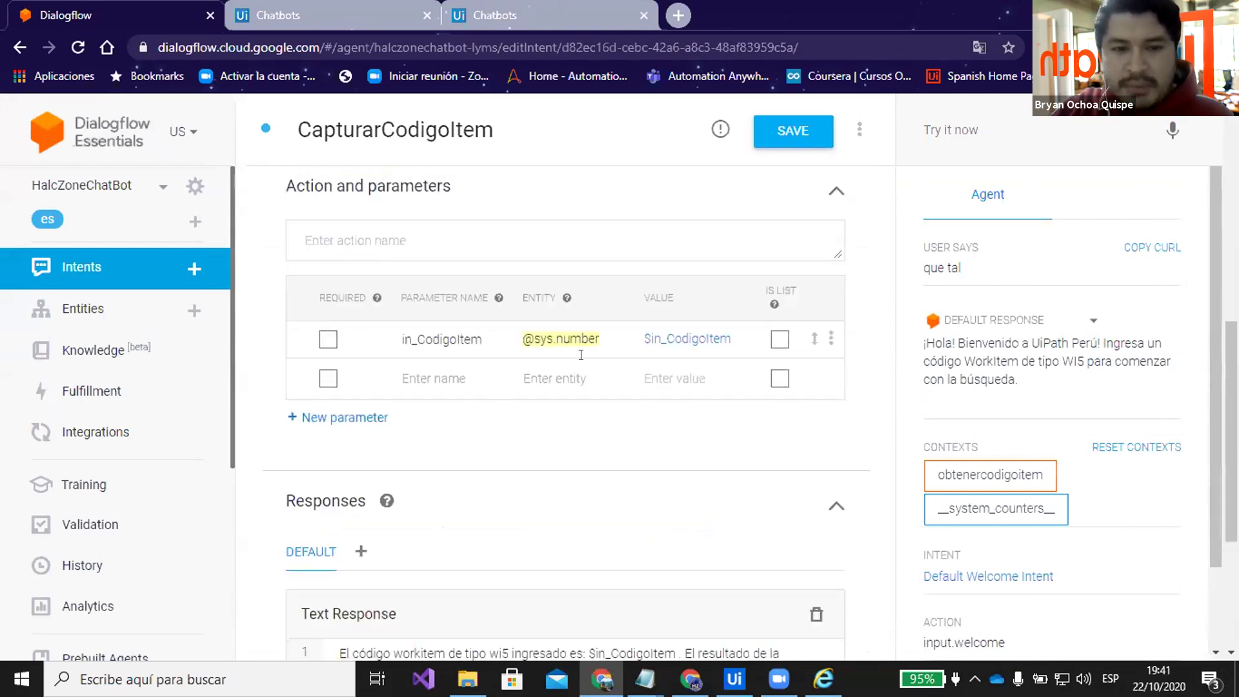
scroll(580, 355, "down", 3)
left_click(562, 397)
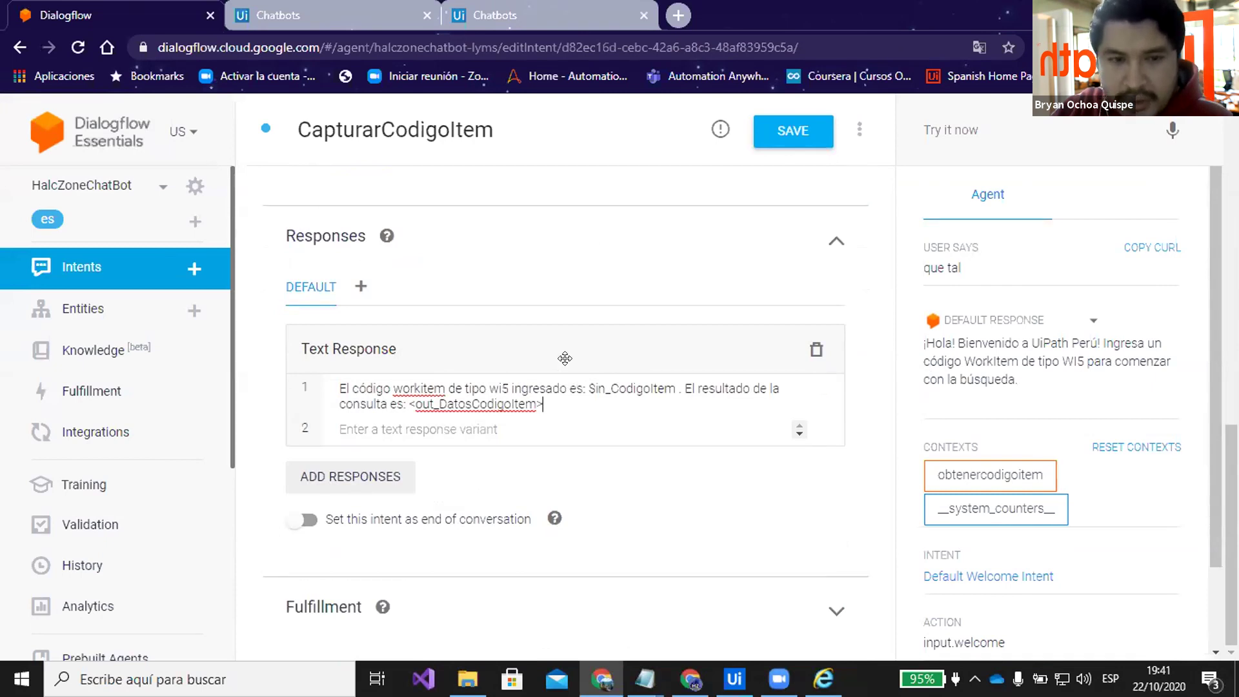
scroll(564, 353, "up", 3)
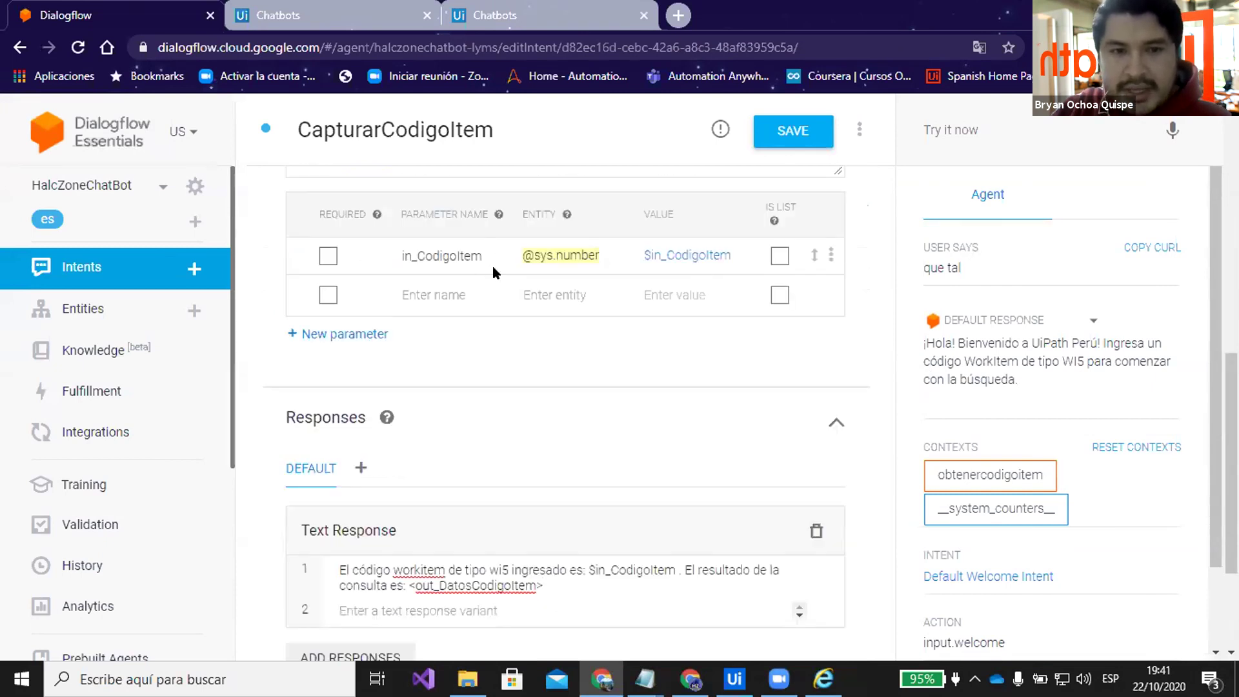
scroll(489, 273, "up", 3)
double_click(354, 188)
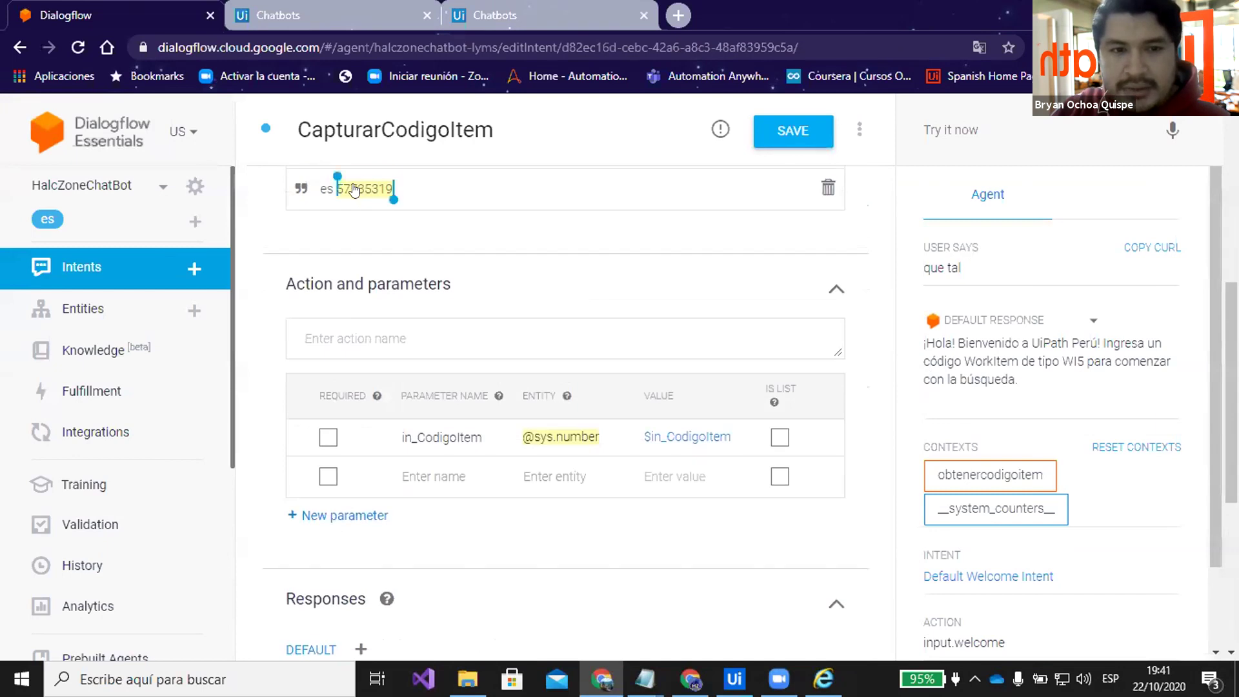
scroll(609, 359, "down", 4)
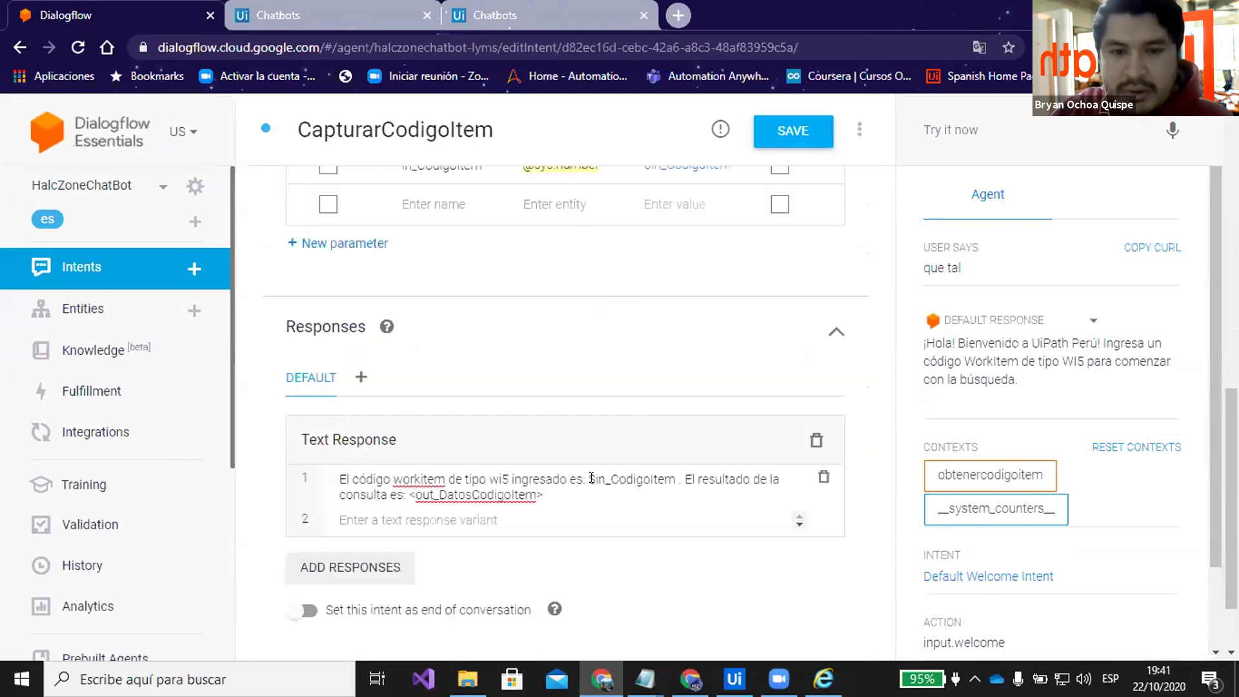
left_click_drag(590, 475, 585, 476)
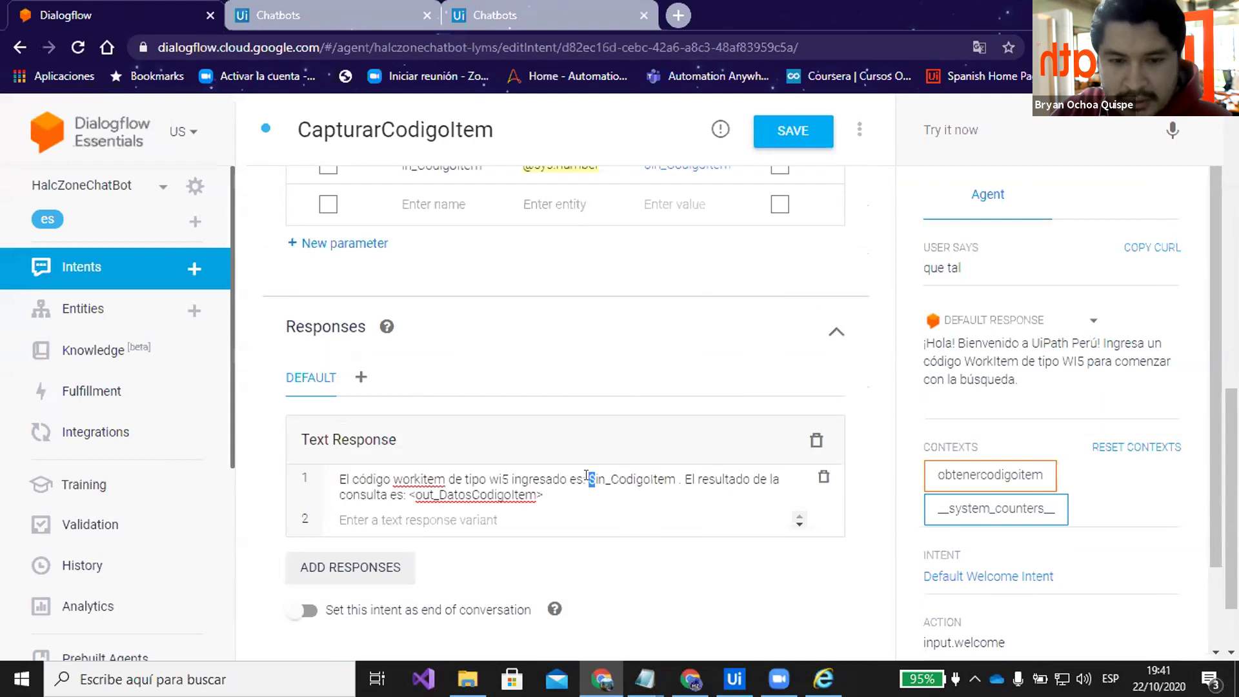
scroll(595, 428, "up", 3)
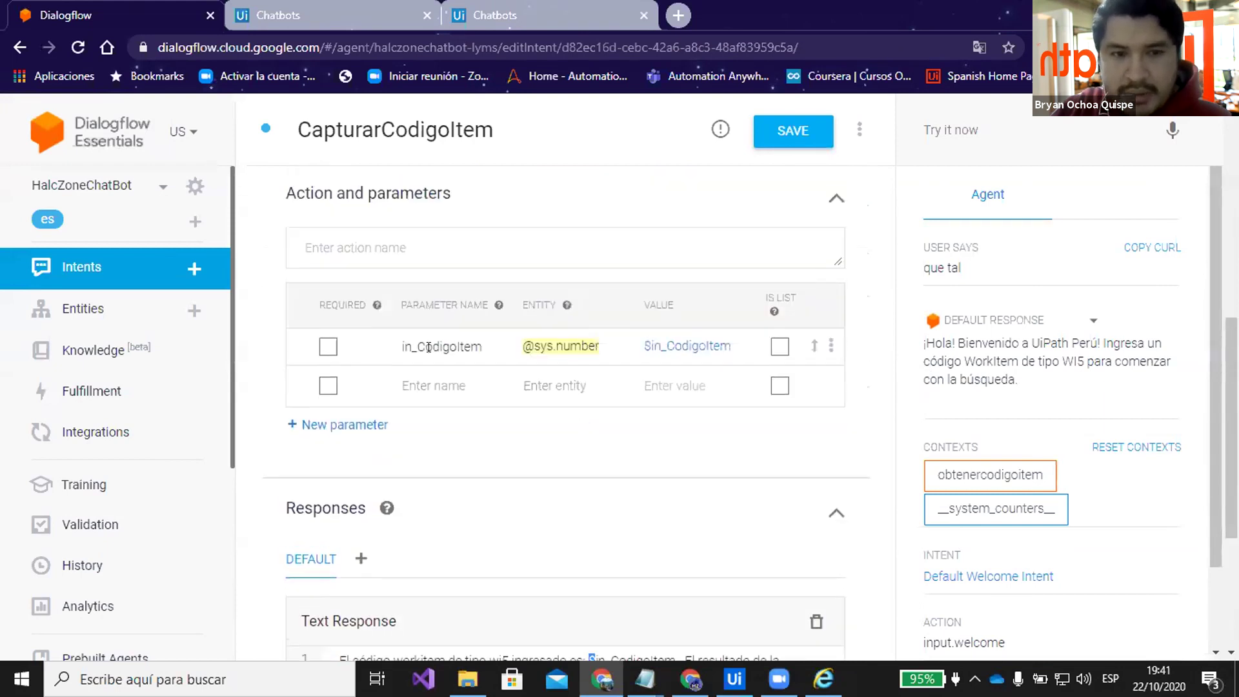
scroll(590, 426, "down", 4)
left_click(625, 387)
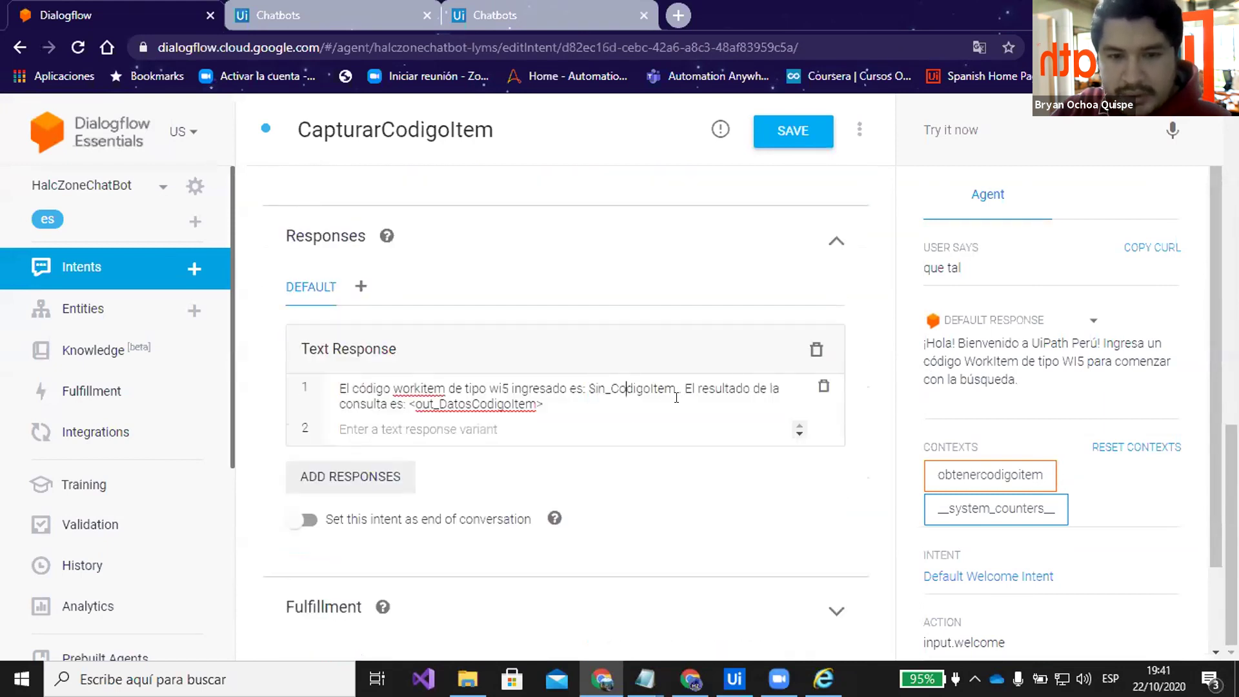
Save the CapturarCodigoItem intent
left_click(797, 139)
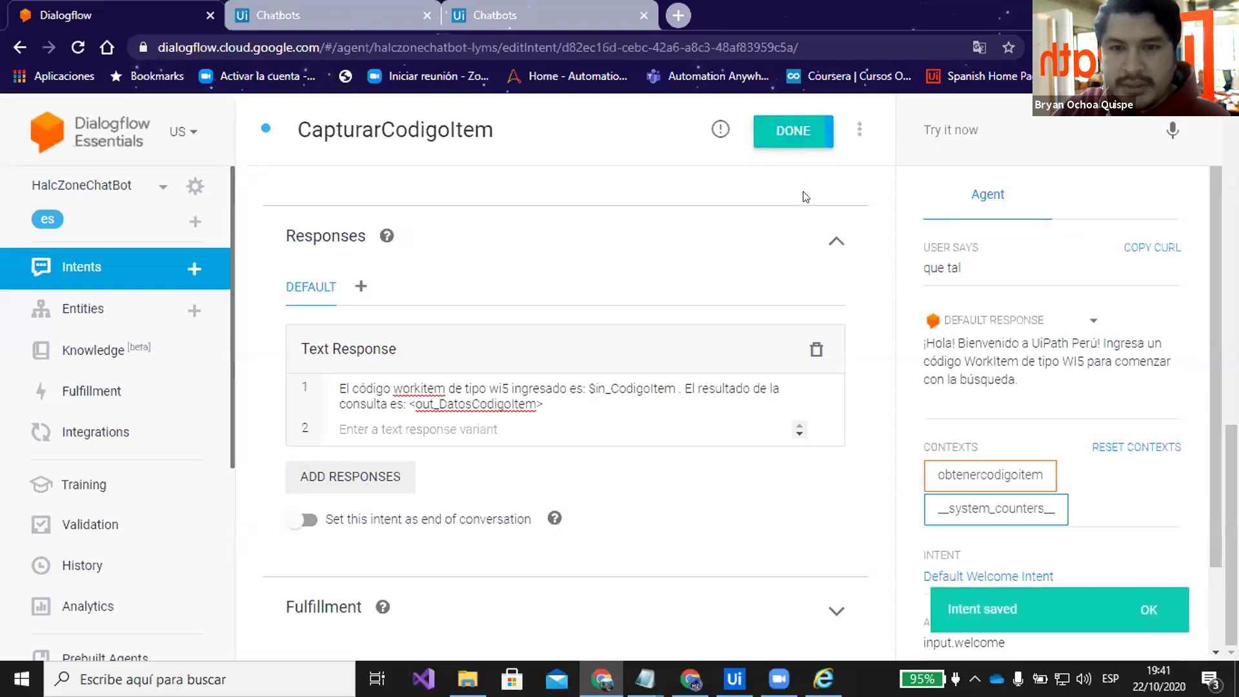
scroll(831, 285, "up", 7)
scroll(828, 280, "down", 3)
scroll(827, 274, "up", 4)
left_click(949, 129)
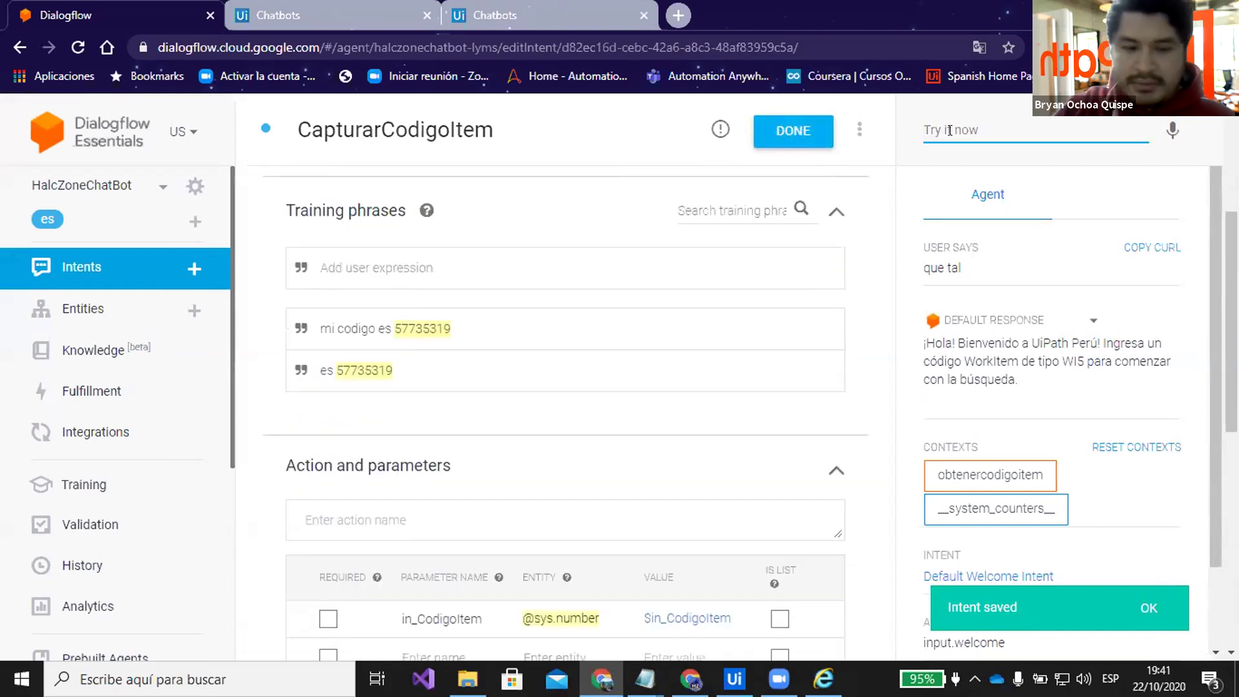
Test the agent with 'hola' then 'es 57735319', confirming the reply echoes code 57735319
type("hol")
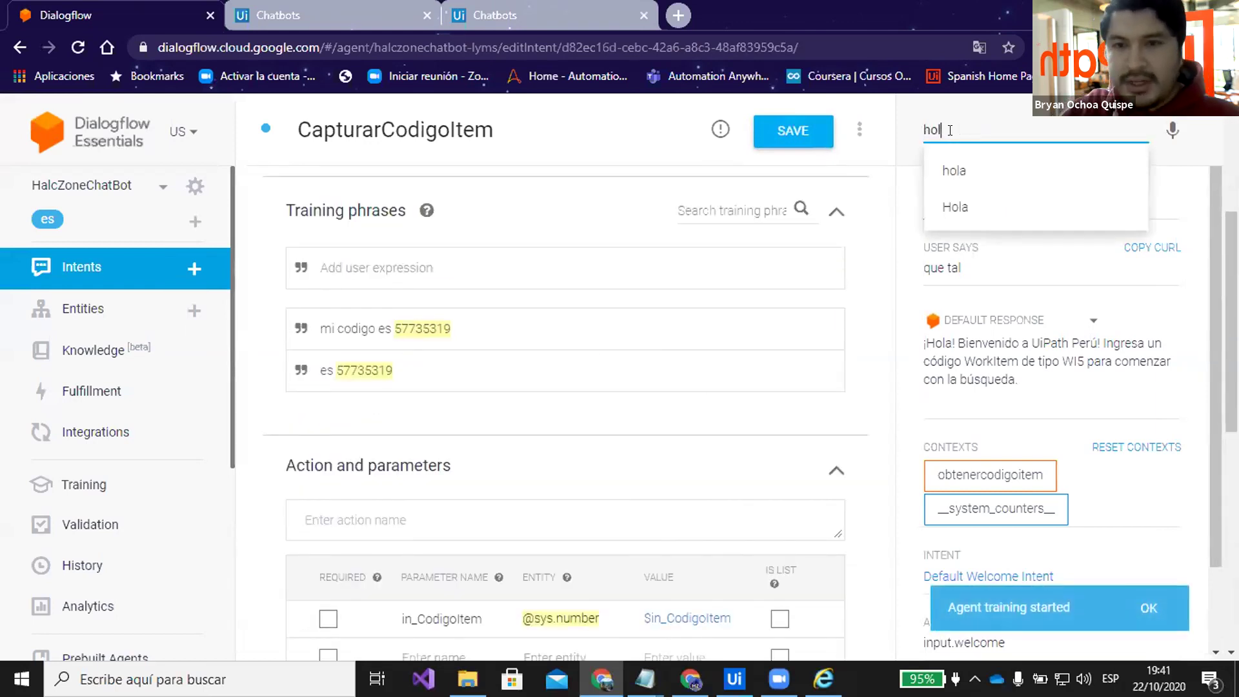
type("a")
key("Return")
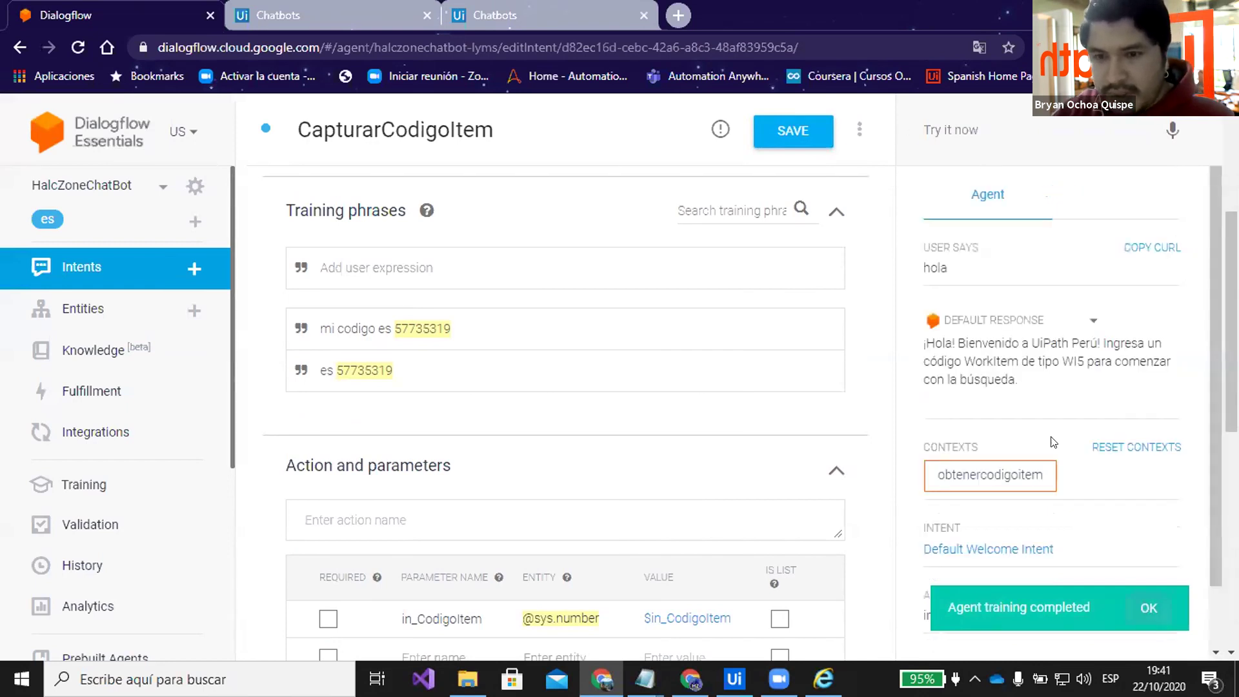
left_click(954, 128)
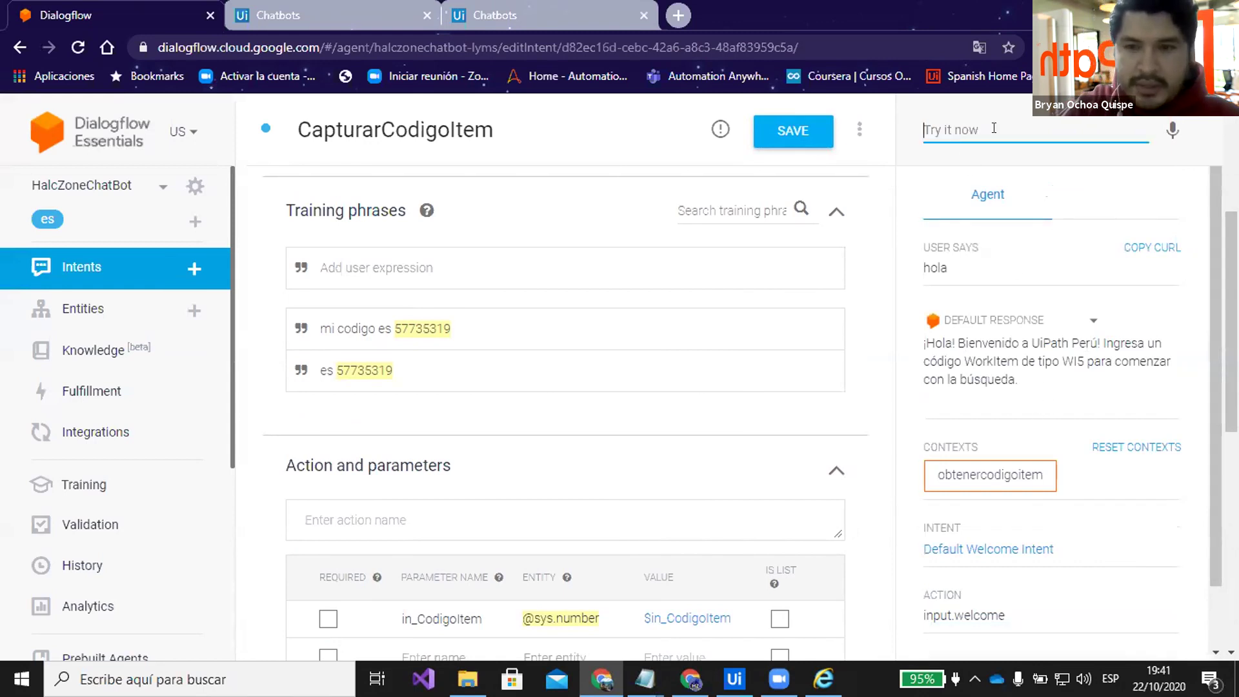
type("es 57735319")
key("Return")
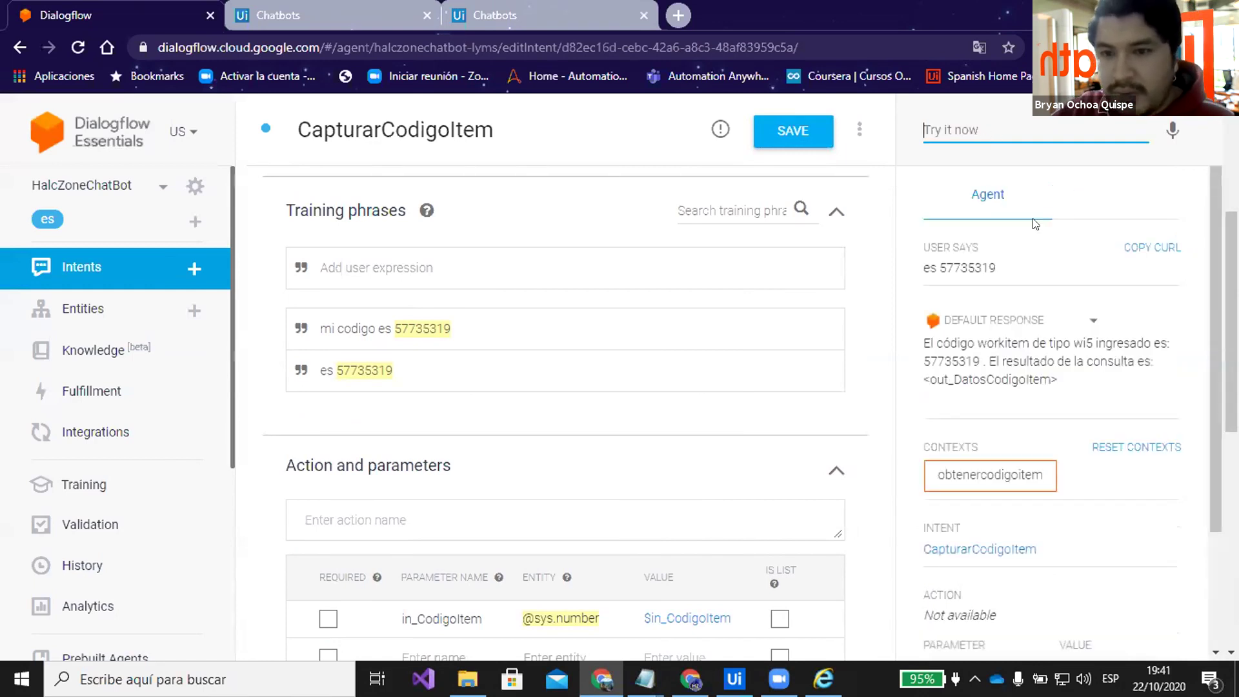
left_click_drag(931, 361, 969, 360)
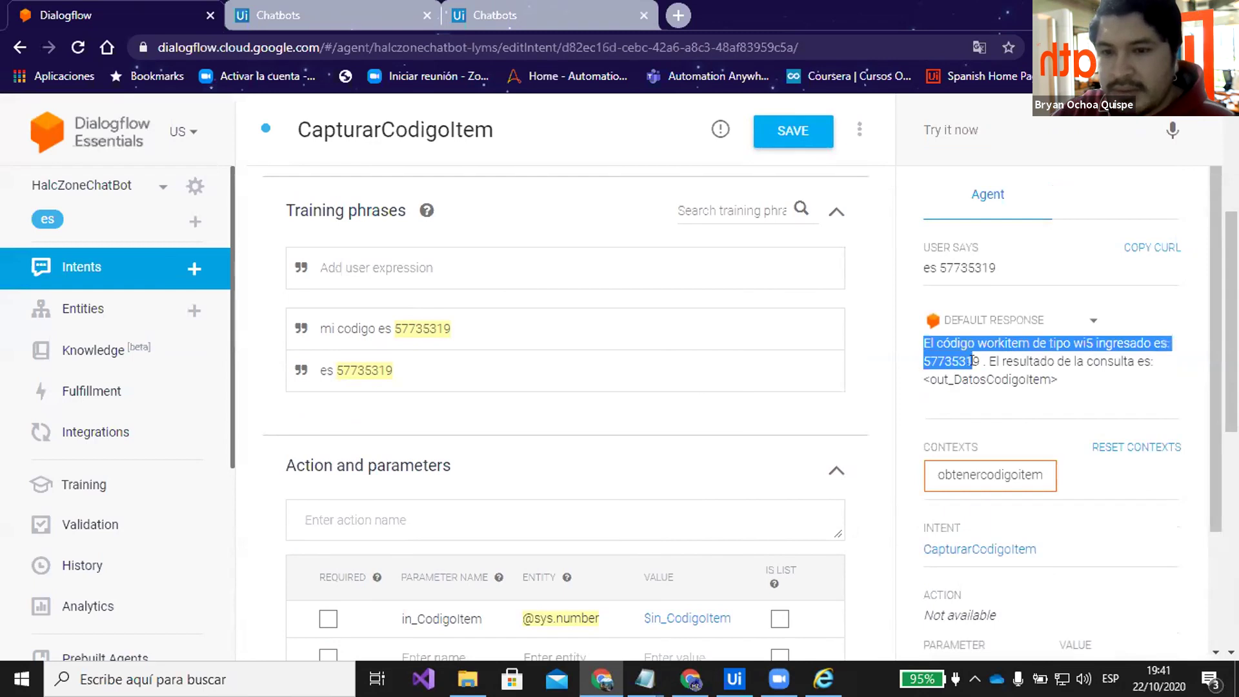
left_click(972, 360)
scroll(761, 359, "down", 8)
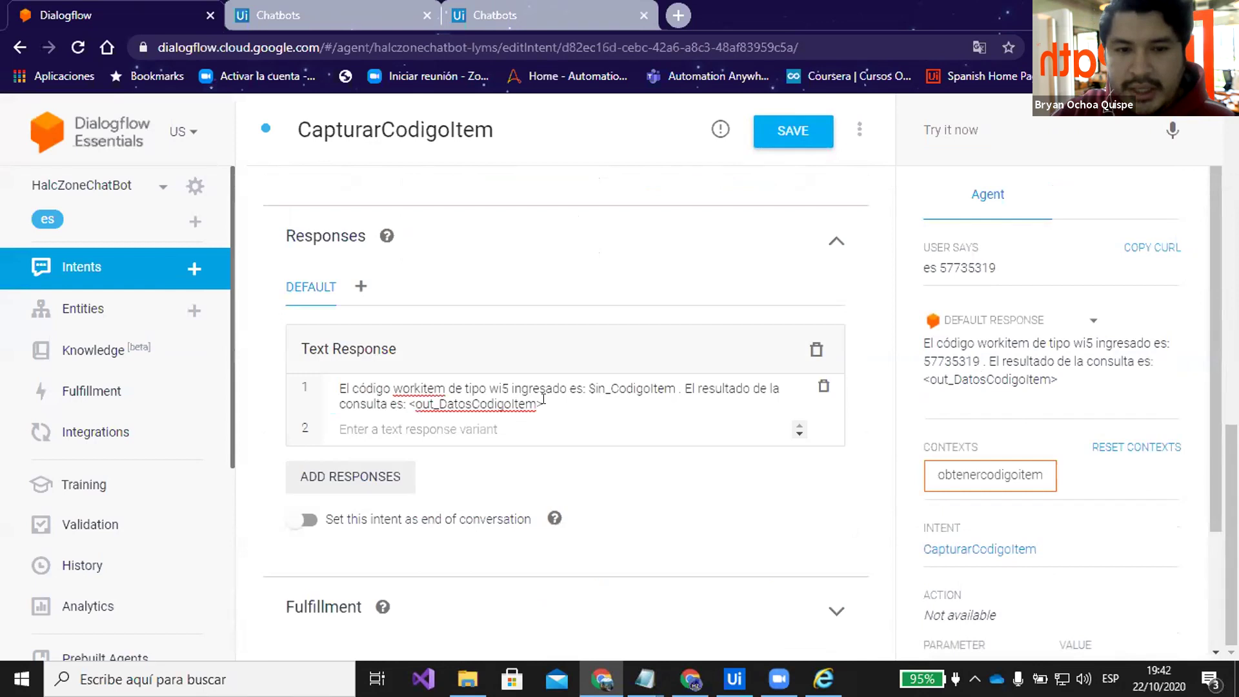
Inspect the <out_DatosCodigoItem> placeholder in the response without editing it, then bring UiPath Studio forward
left_click(633, 400)
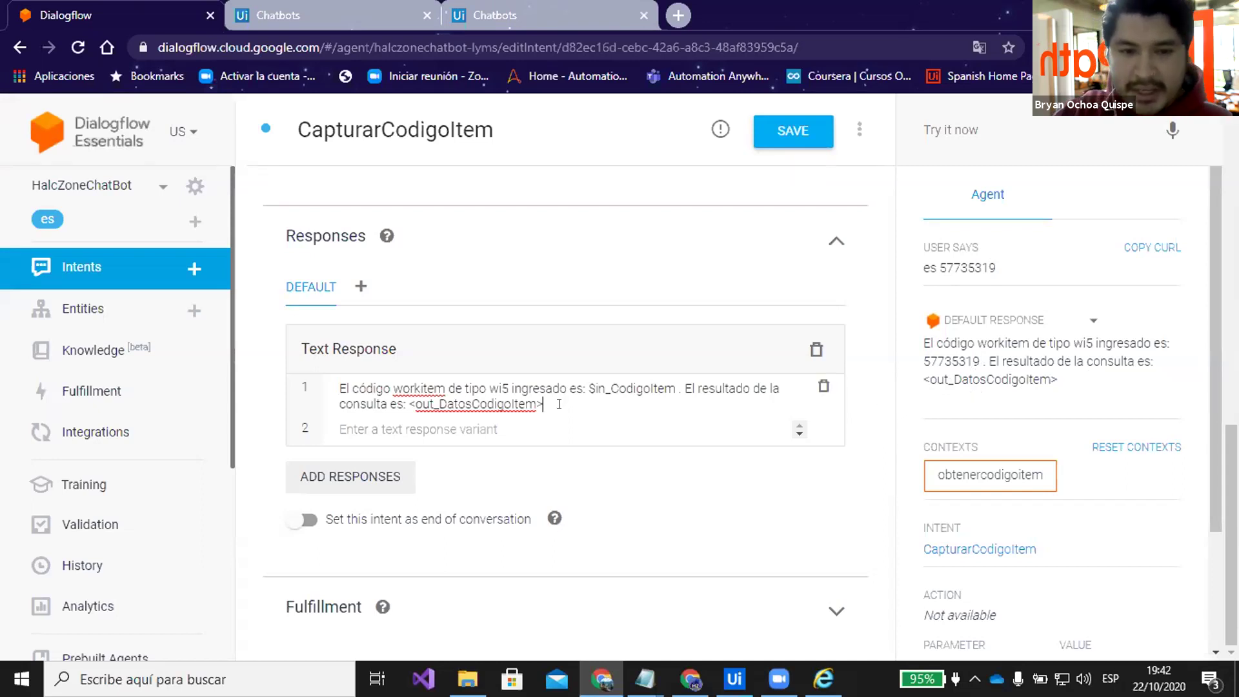
left_click_drag(544, 403, 407, 403)
left_click(560, 403)
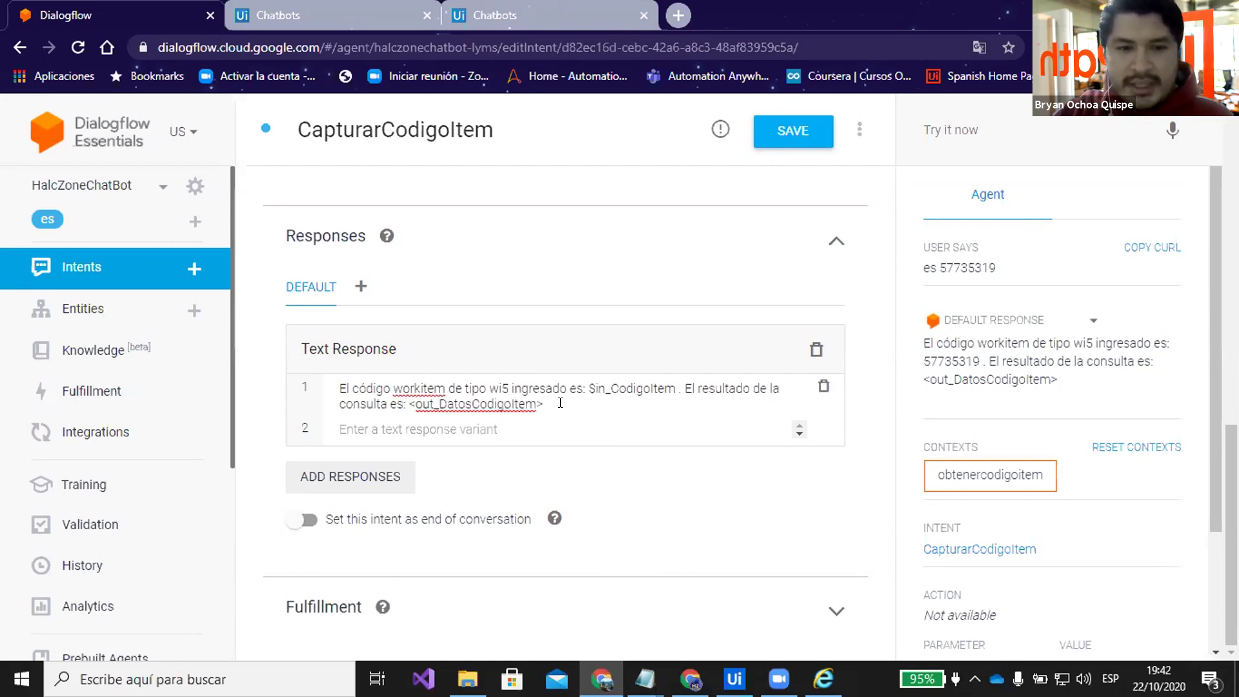
double_click(411, 402)
double_click(541, 403)
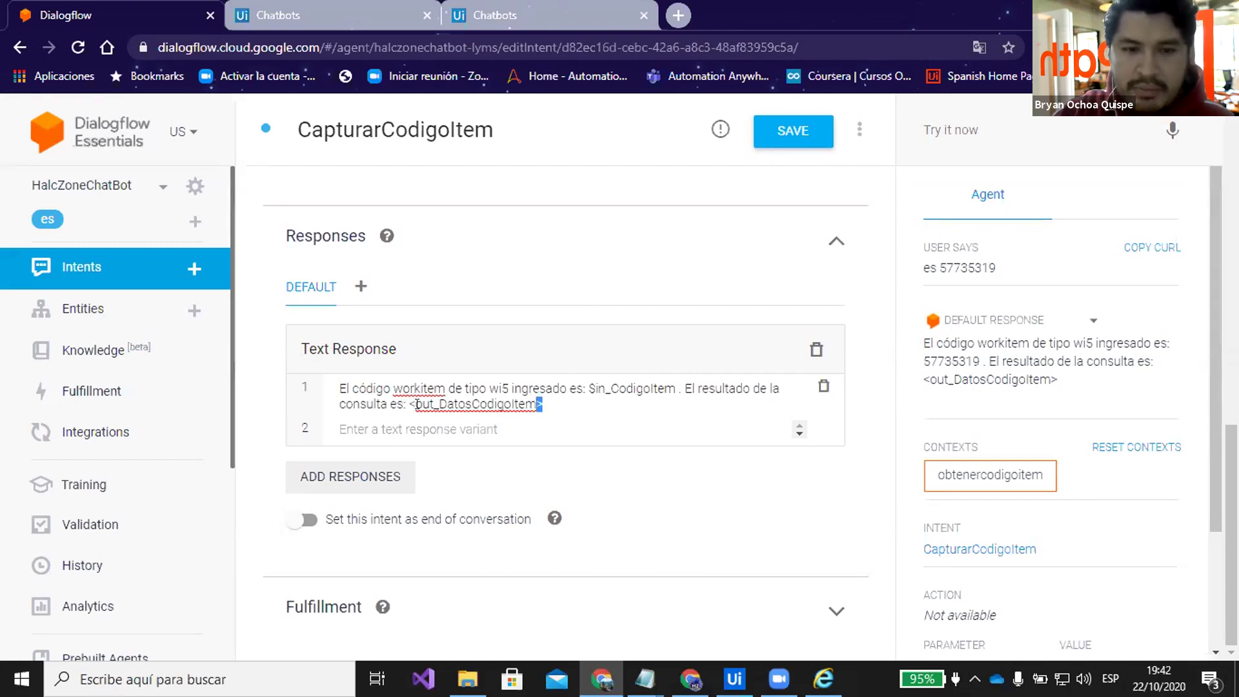
left_click_drag(414, 403, 536, 403)
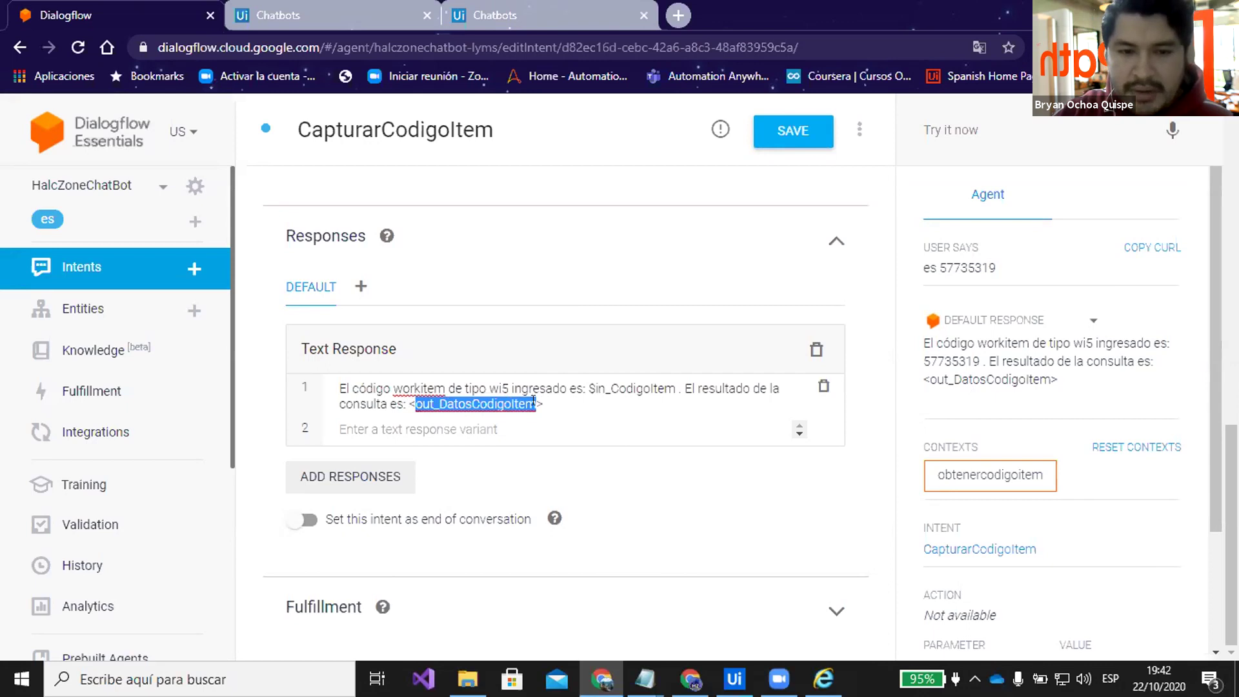
left_click(734, 679)
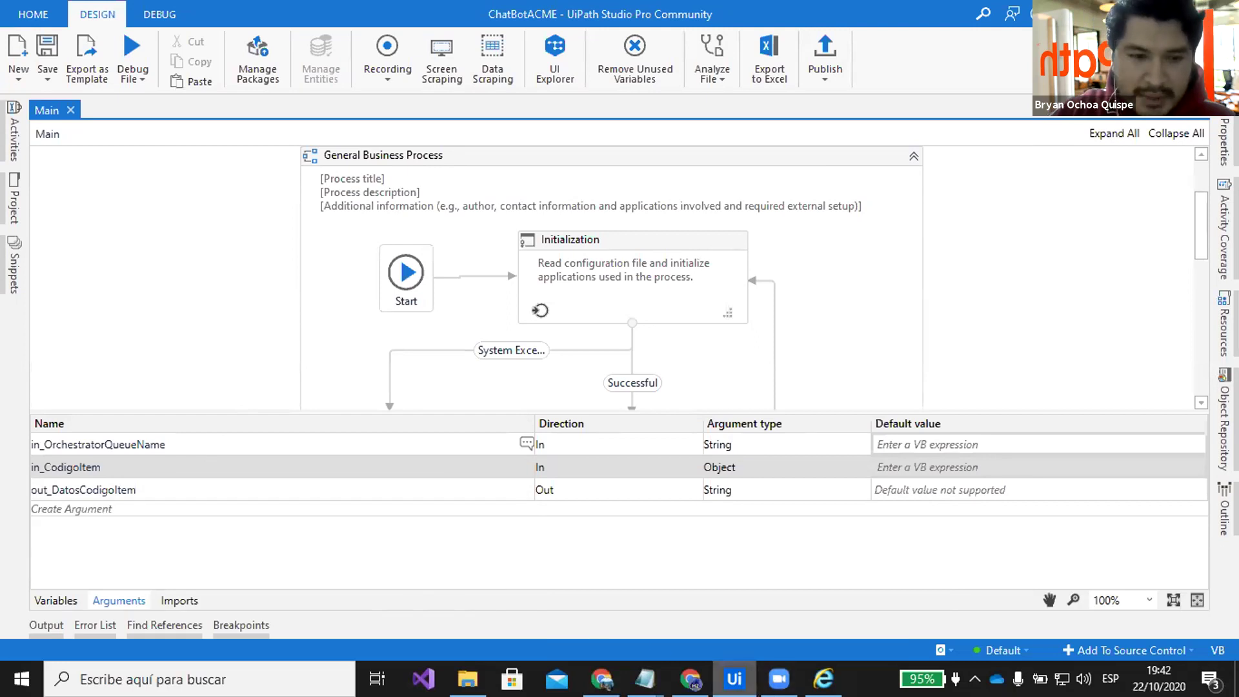
Switch from UiPath Studio back to the Dialogflow CapturarCodigoItem page with Alt+Tab
mouse_move(734, 679)
key("alt+Tab")
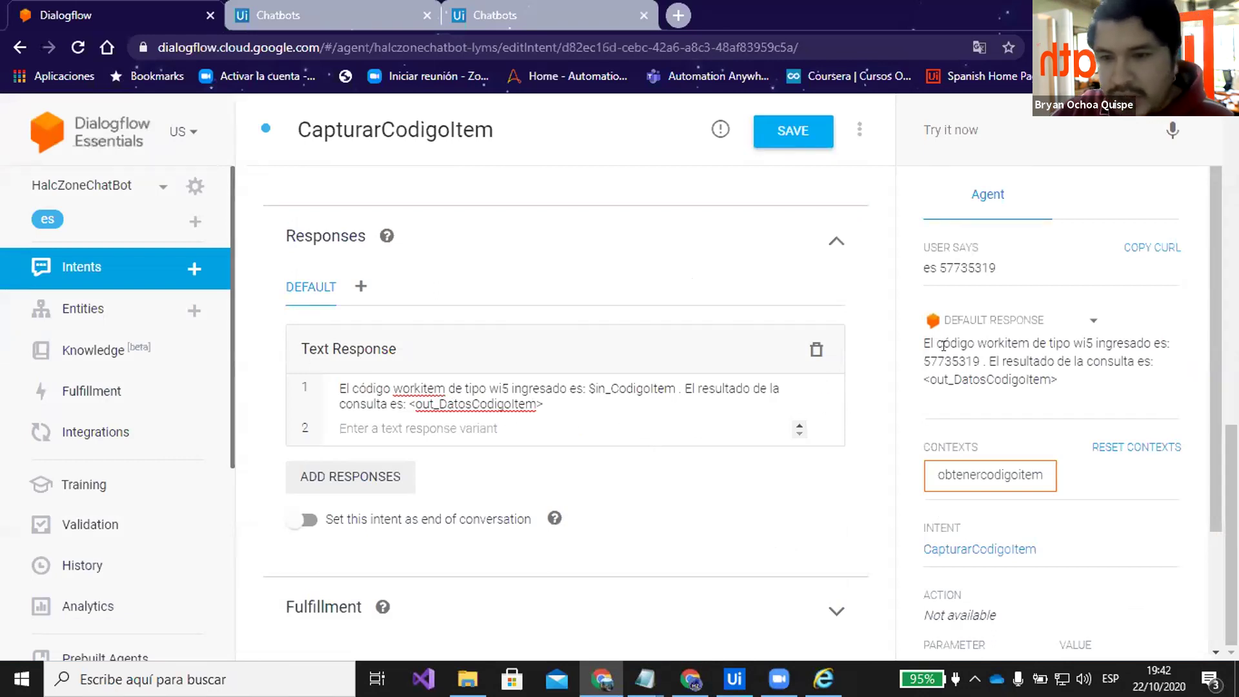
Check the <out_DatosCodigoItem> placeholder in the test reply, then go to the UiPath Chatbots connections tab
left_click_drag(1061, 380, 923, 382)
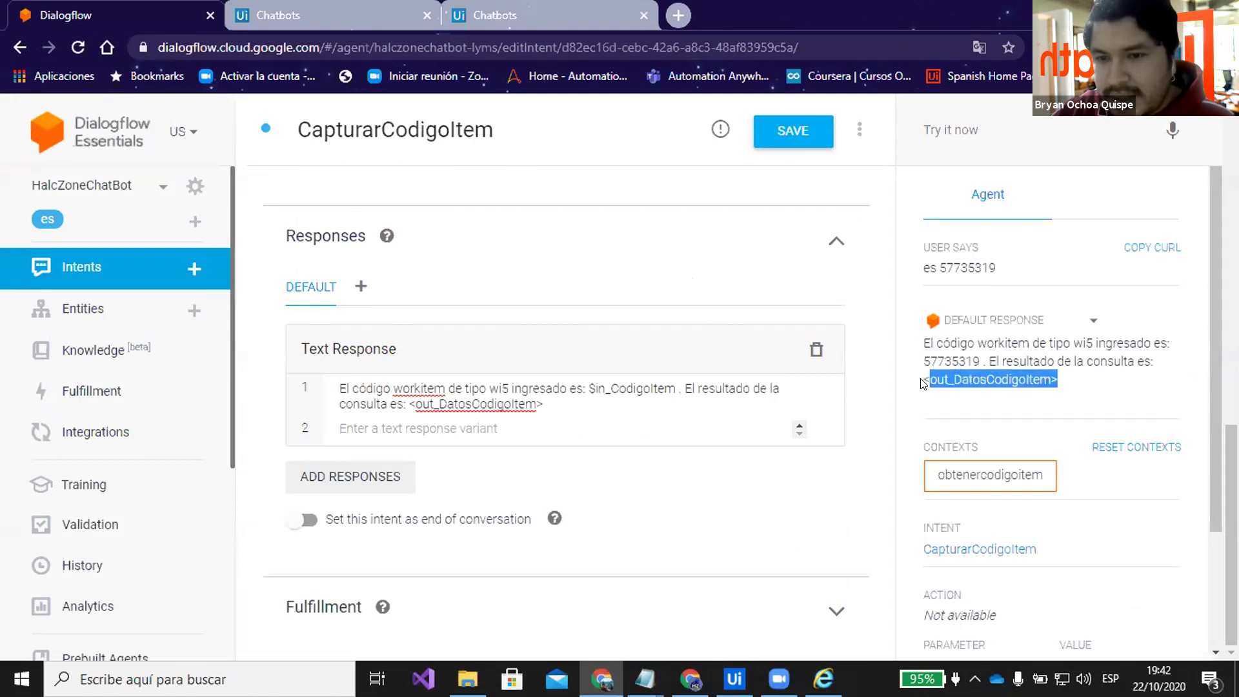
triple_click(922, 382)
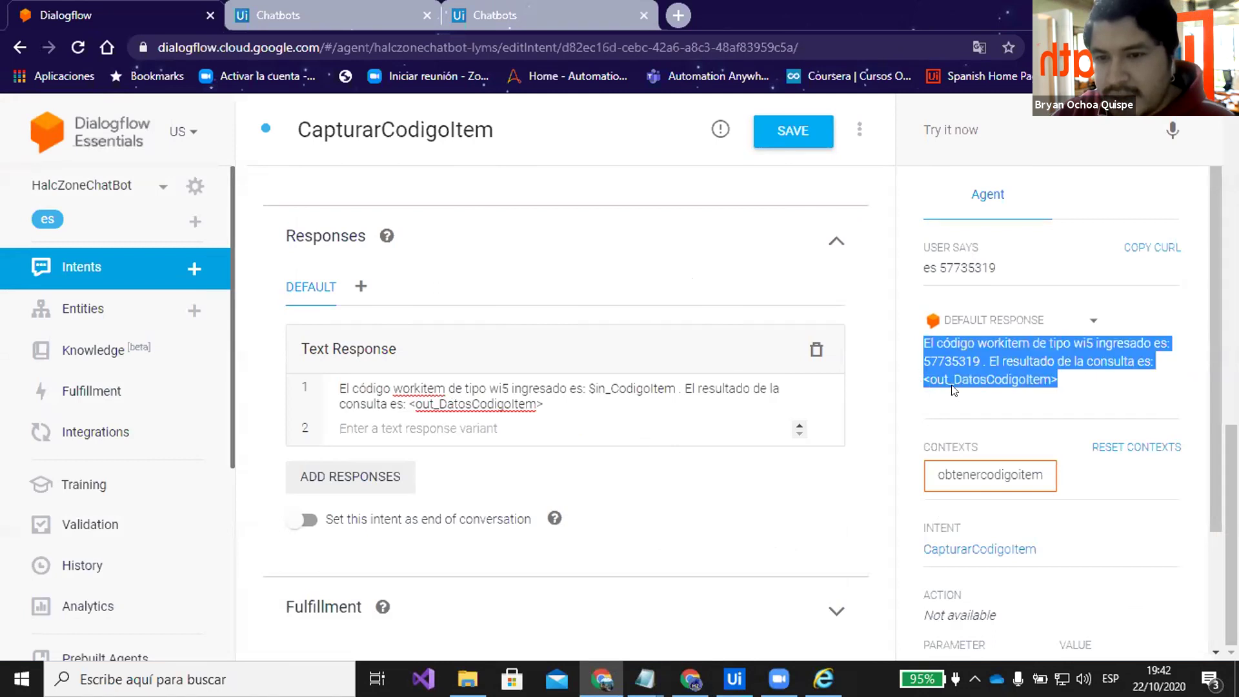
left_click(1033, 375)
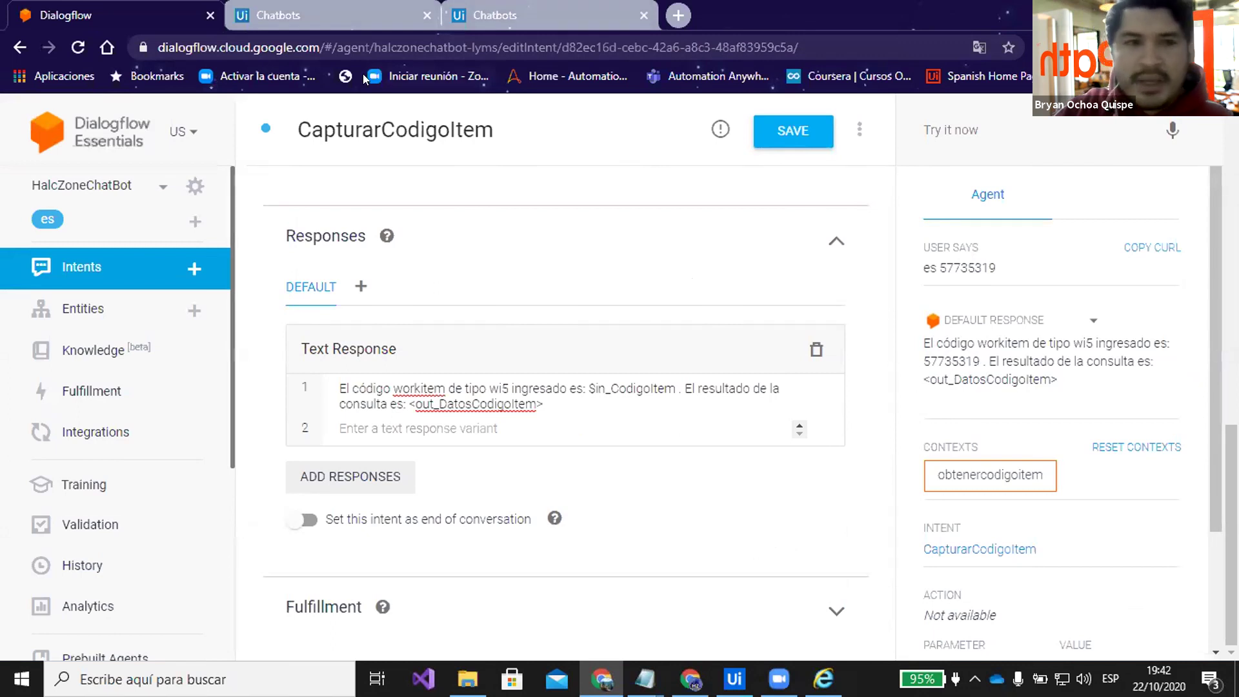
scroll(563, 284, "up", 1)
scroll(563, 284, "up", 6)
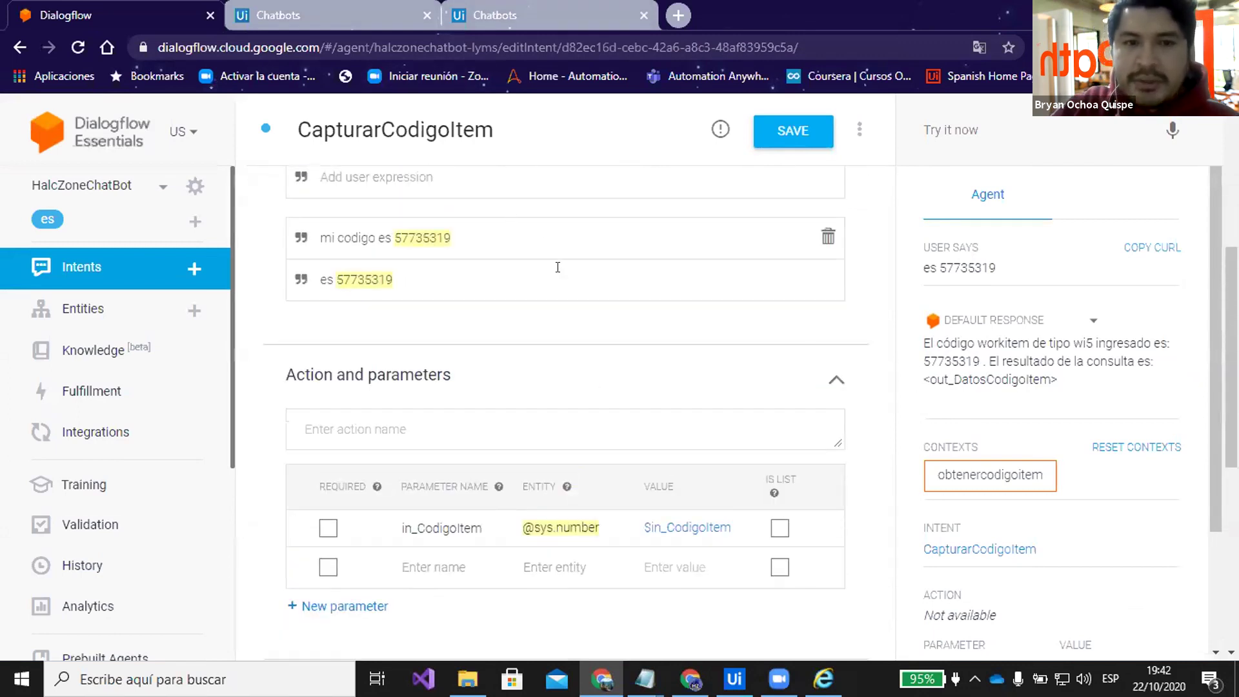
scroll(865, 297, "down", 3)
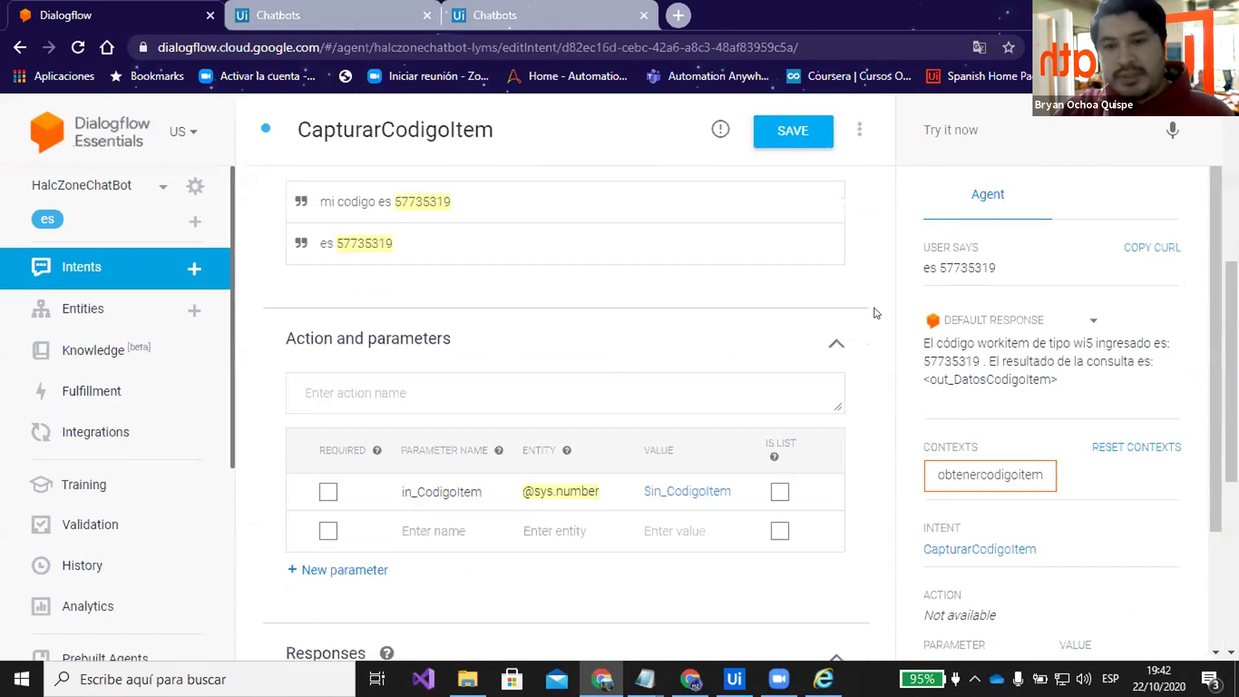
left_click_drag(927, 377, 1040, 375)
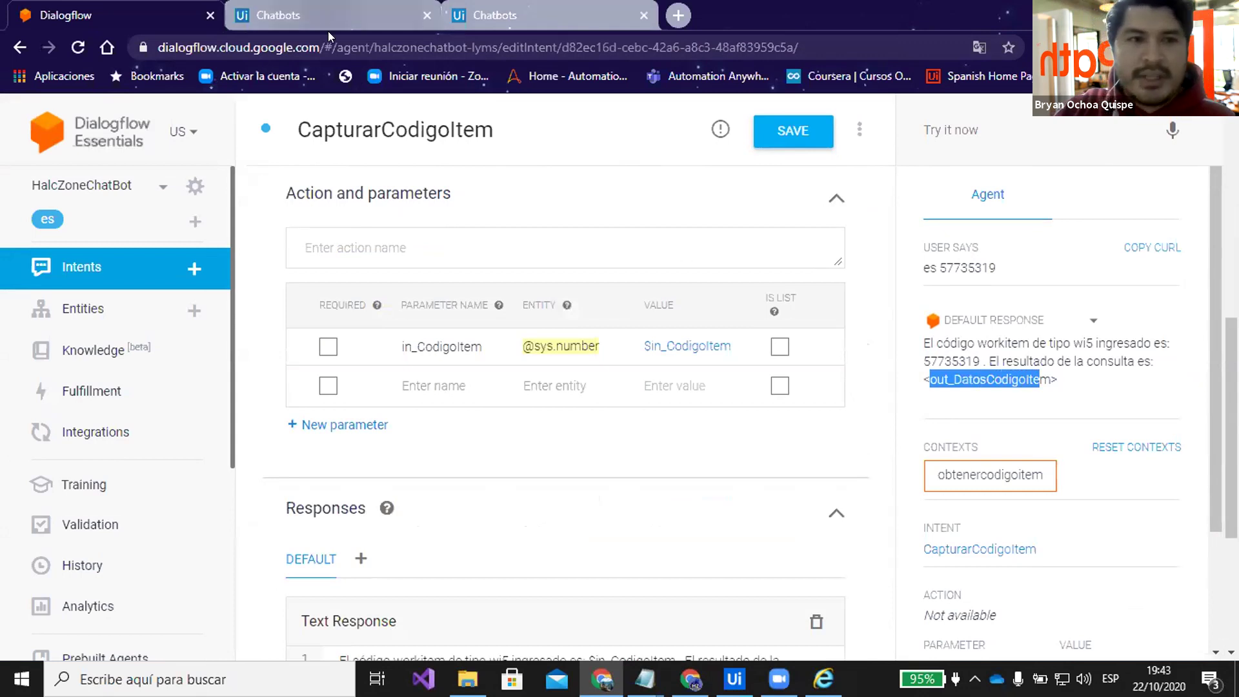
left_click(328, 26)
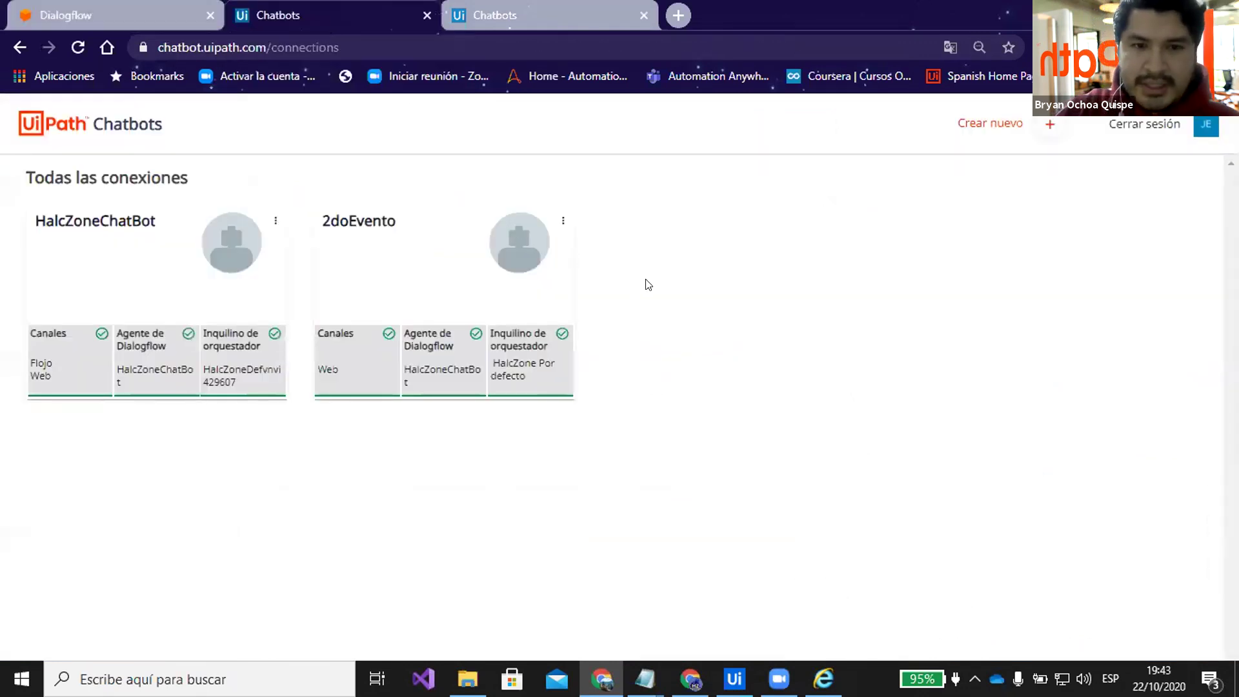
Create a new chatbot connection named 2doEventoPerú
left_click(1045, 127)
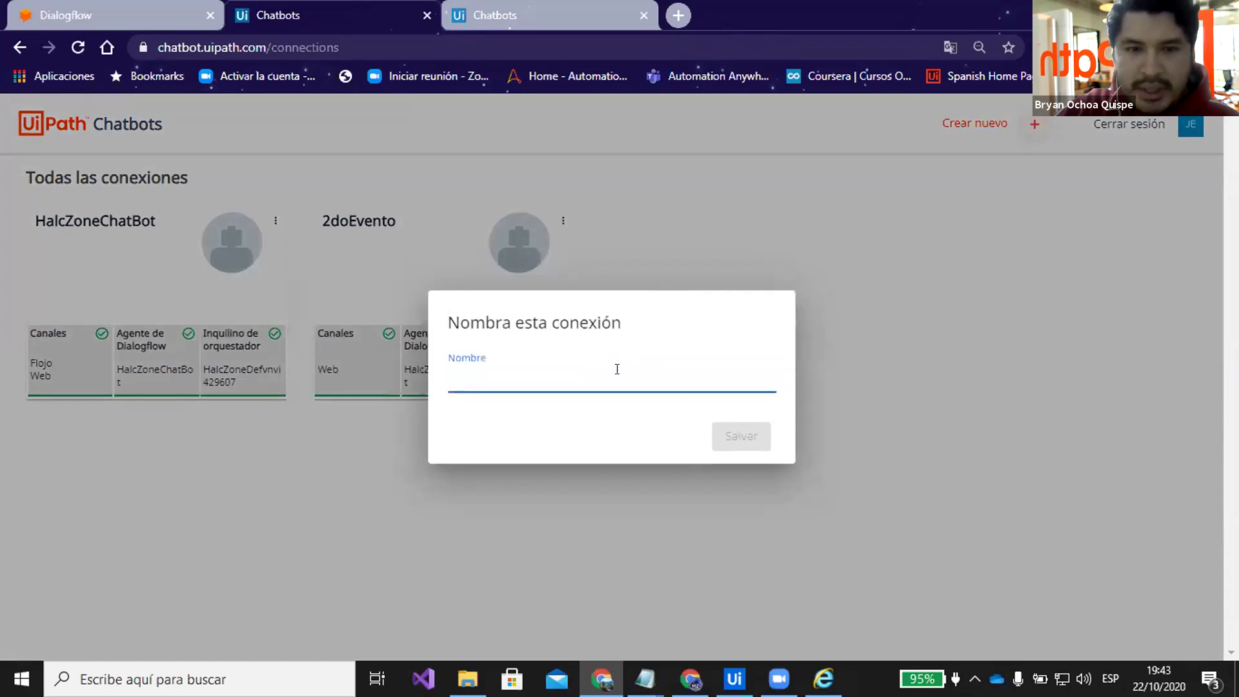
left_click(604, 369)
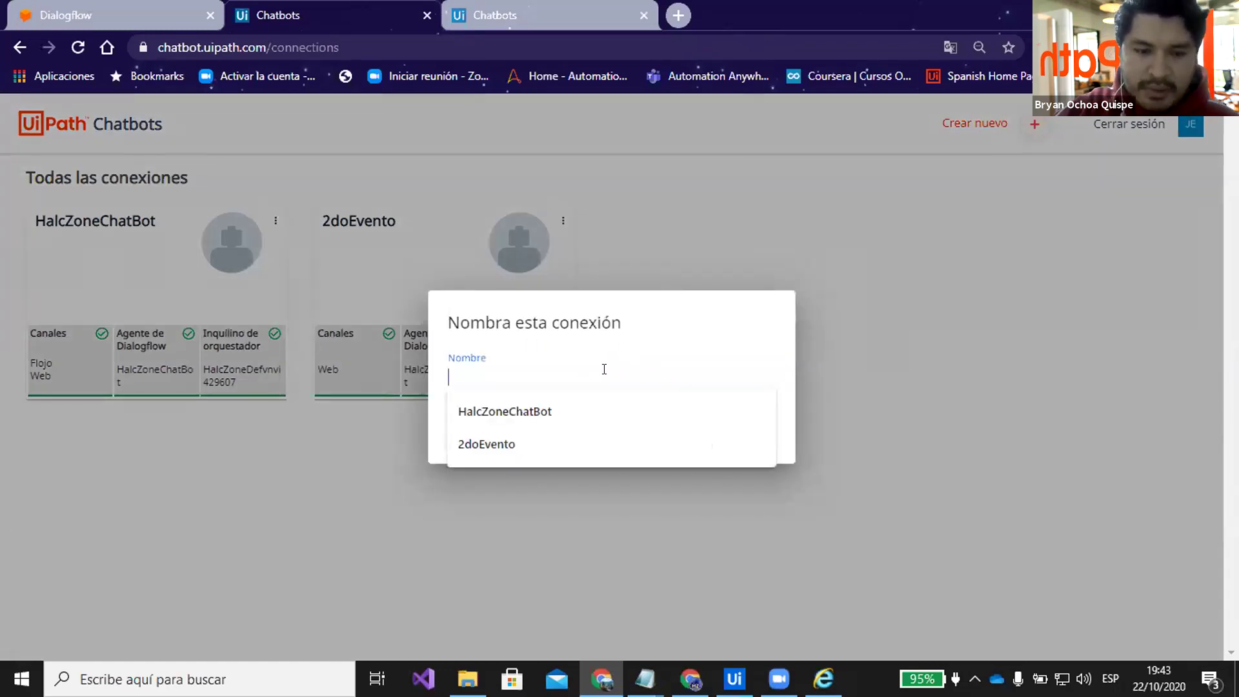
type("2do")
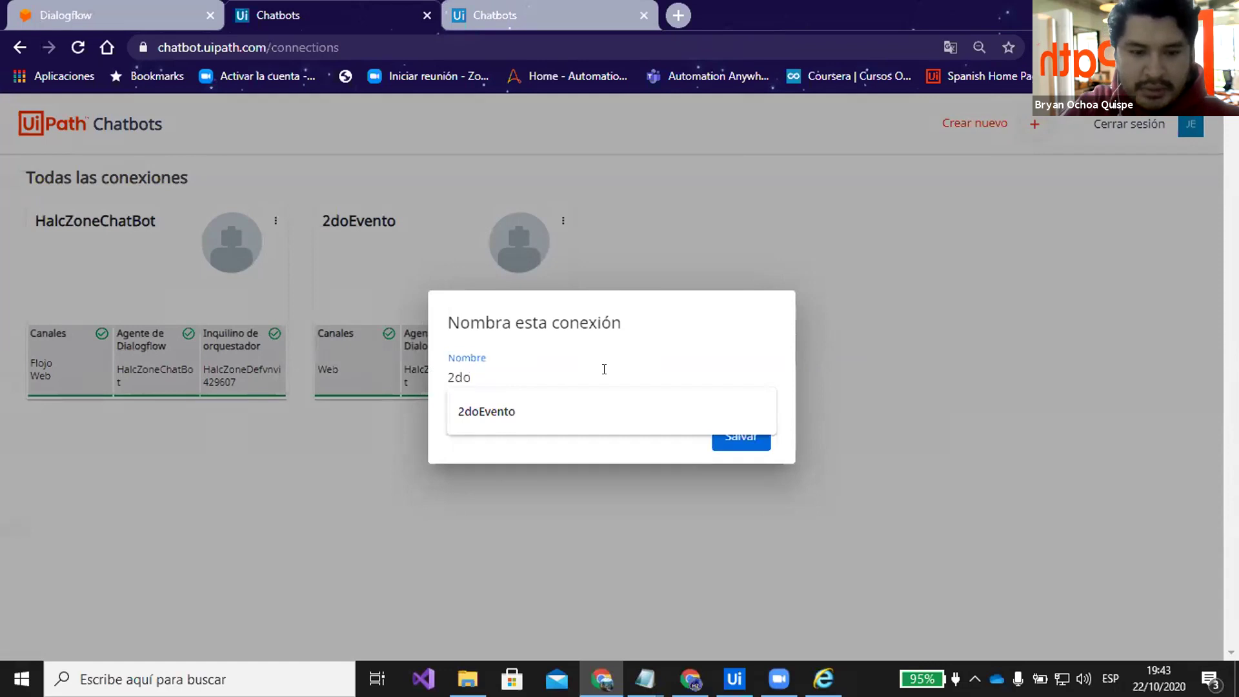
type("EventoP")
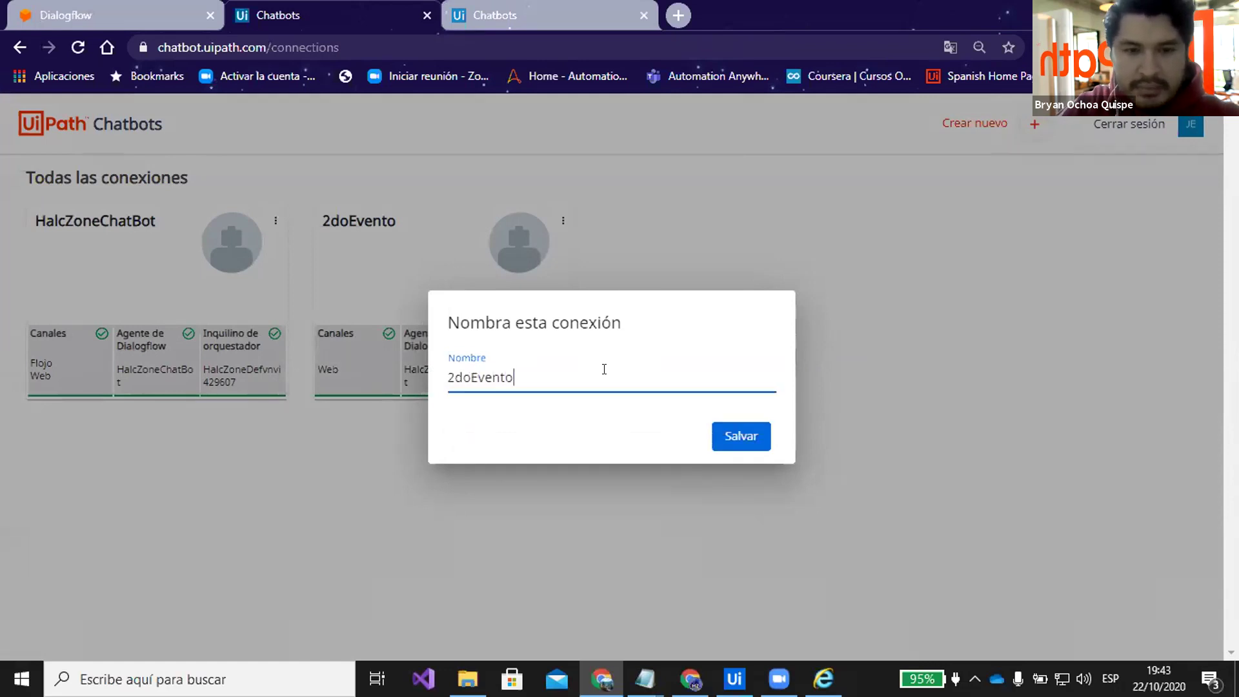
type("rueru")
key("Return")
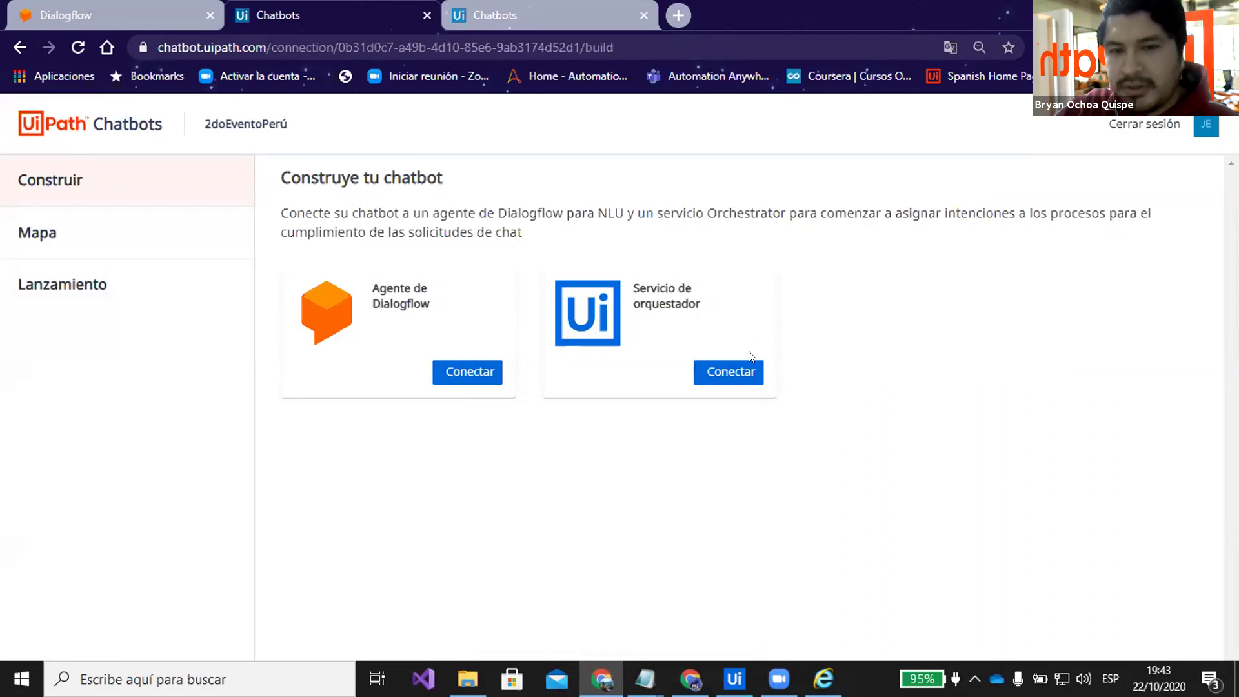
Open the Dialogflow agent connection form, read its Project ID help, and return to the Dialogflow tab
left_click(483, 372)
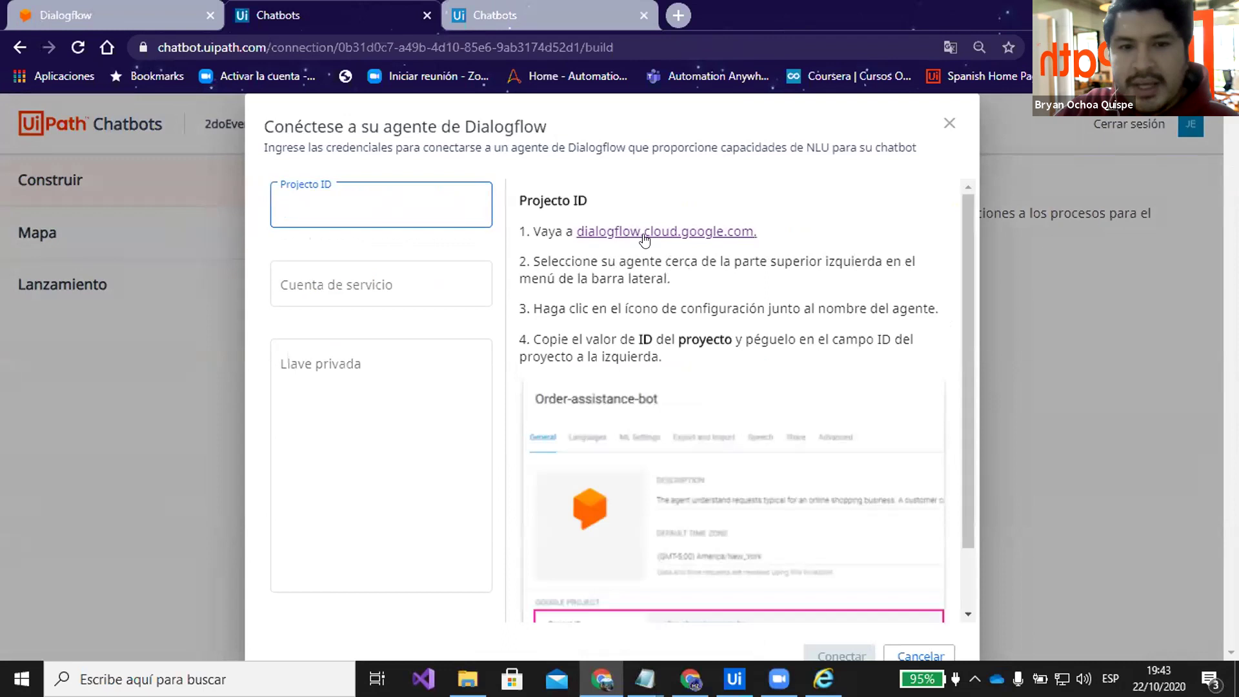
scroll(673, 267, "down", 1)
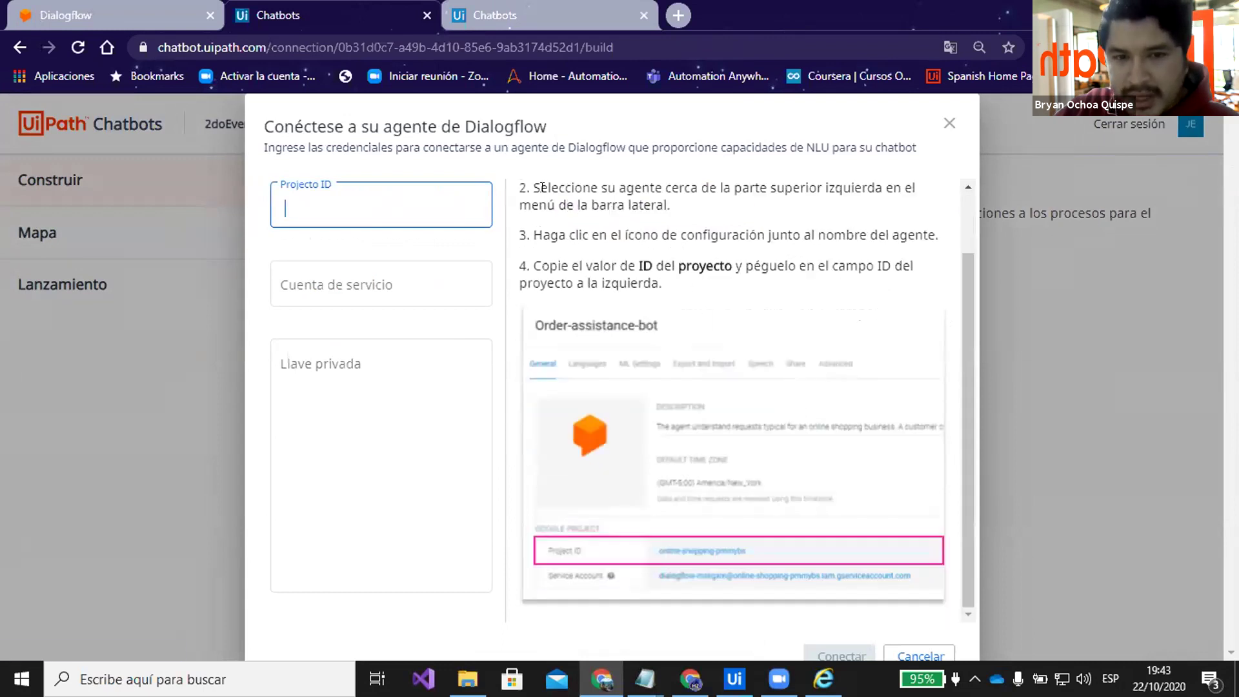
scroll(613, 245, "up", 1)
left_click(687, 280)
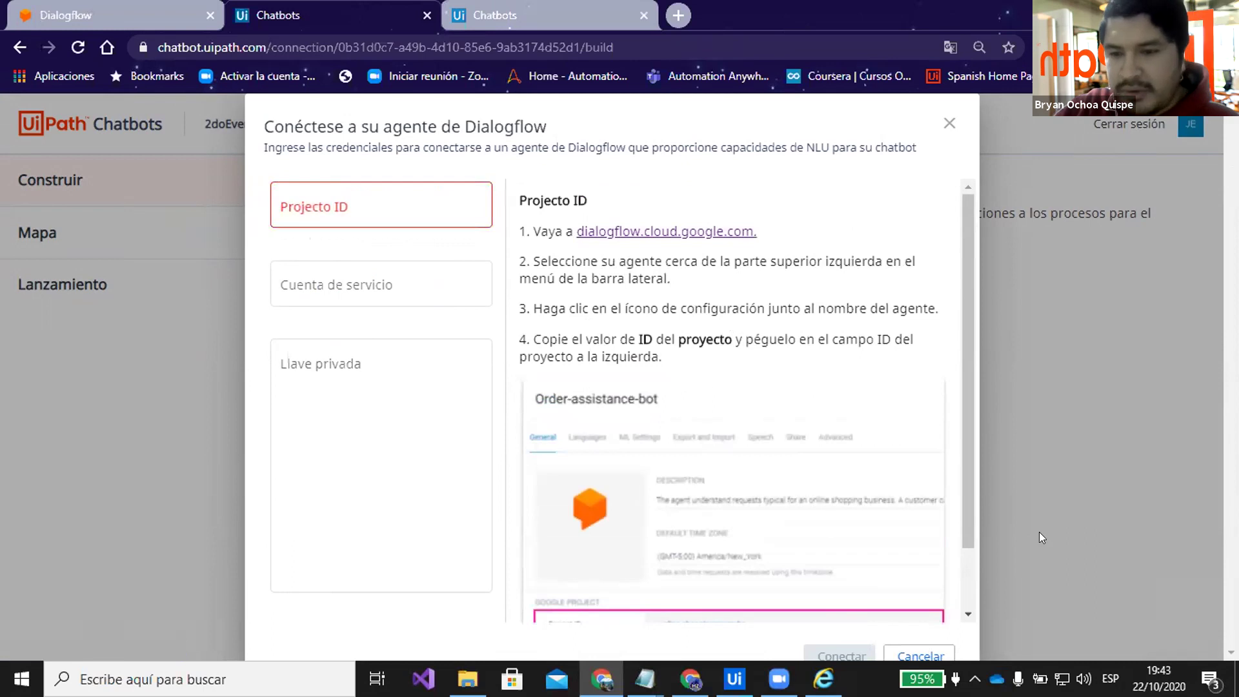
left_click(176, 31)
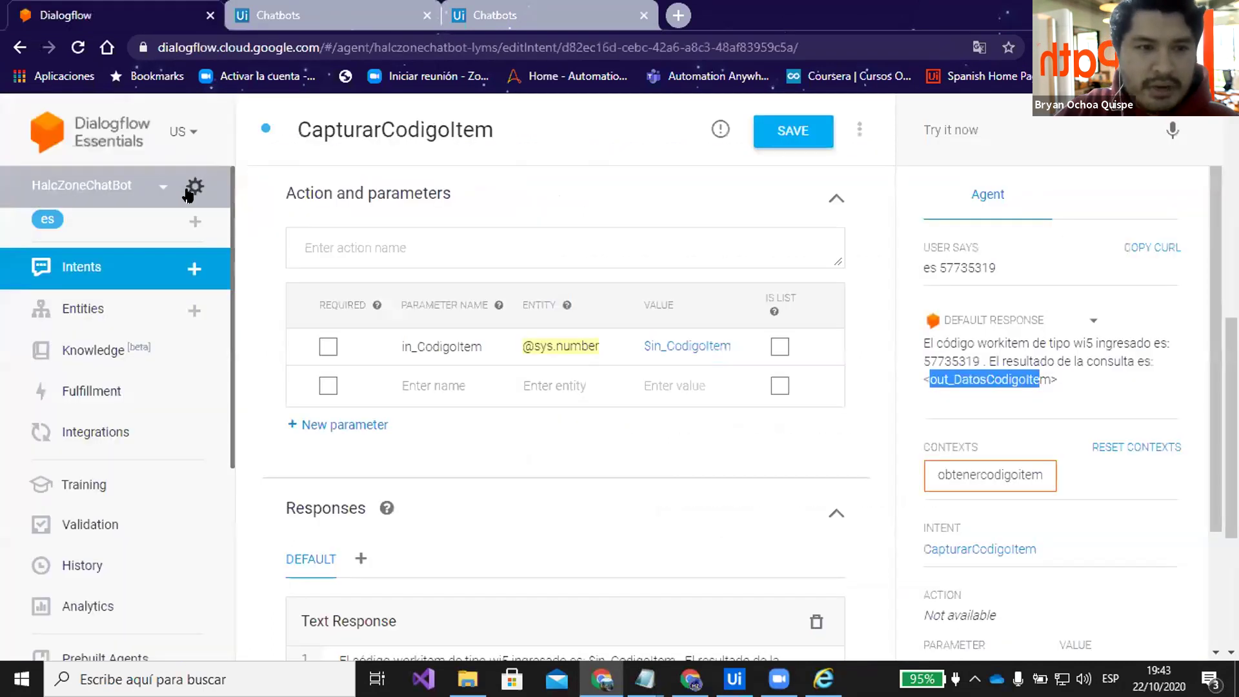
Look up the HalcZoneChatBot agent's Google project ID in its settings, then return to Chatbots
left_click(195, 187)
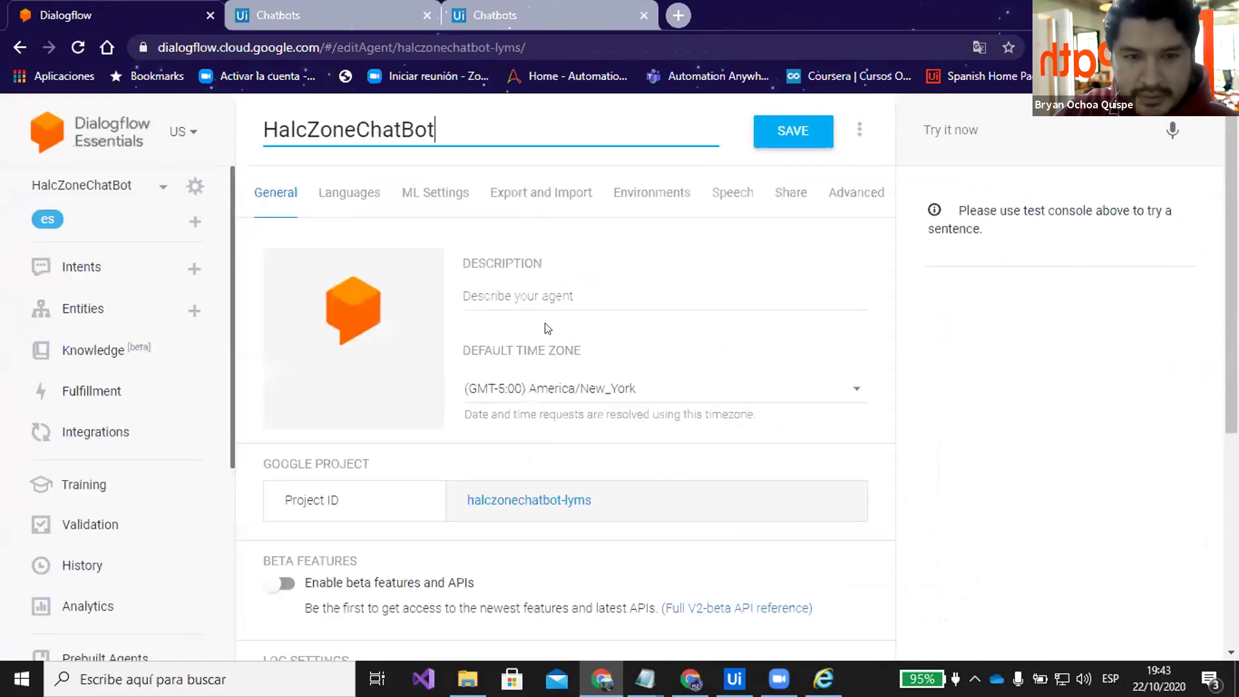
scroll(507, 345, "down", 5)
scroll(508, 345, "up", 4)
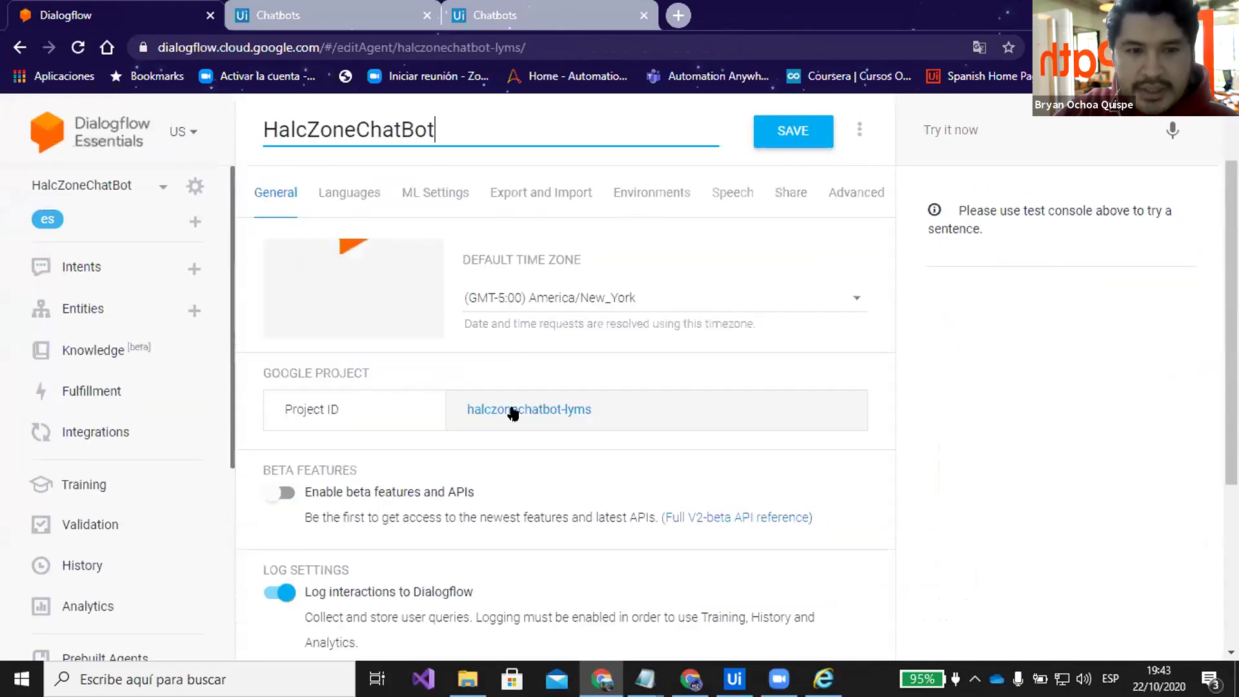
left_click(320, 15)
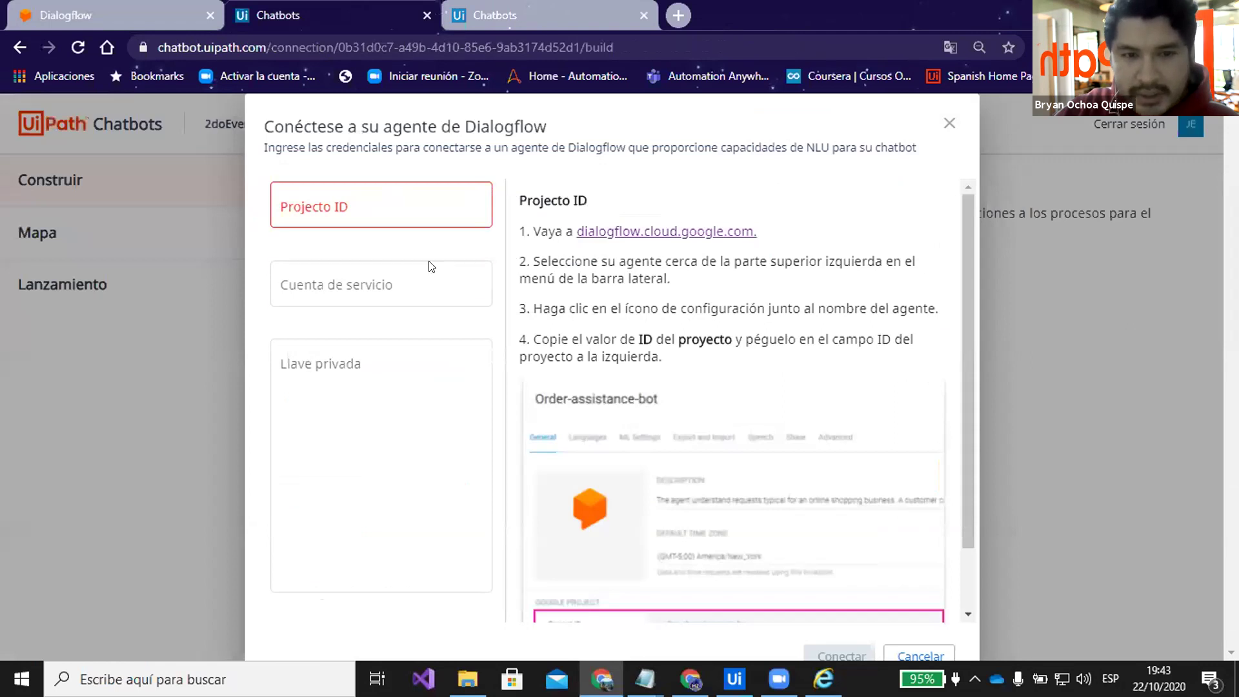
Review the Cuenta de servicio and Llave privada help, then close the Dialogflow form unfilled
left_click(403, 283)
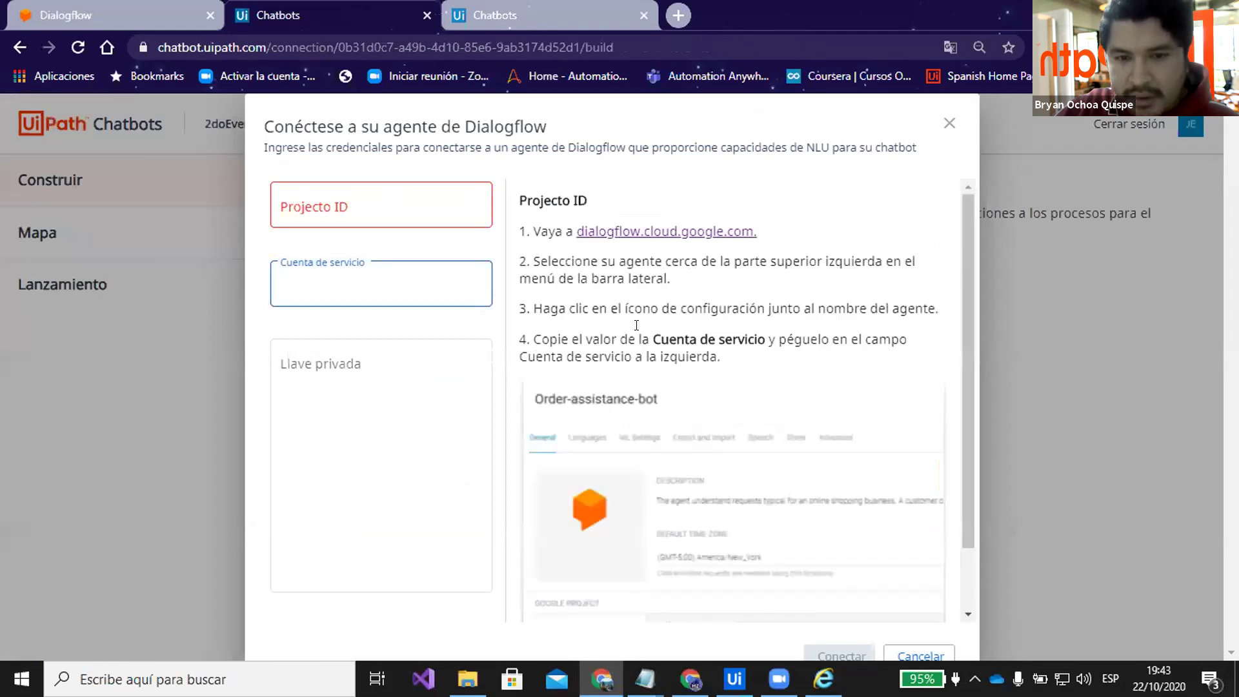
scroll(705, 539, "down", 1)
left_click(373, 384)
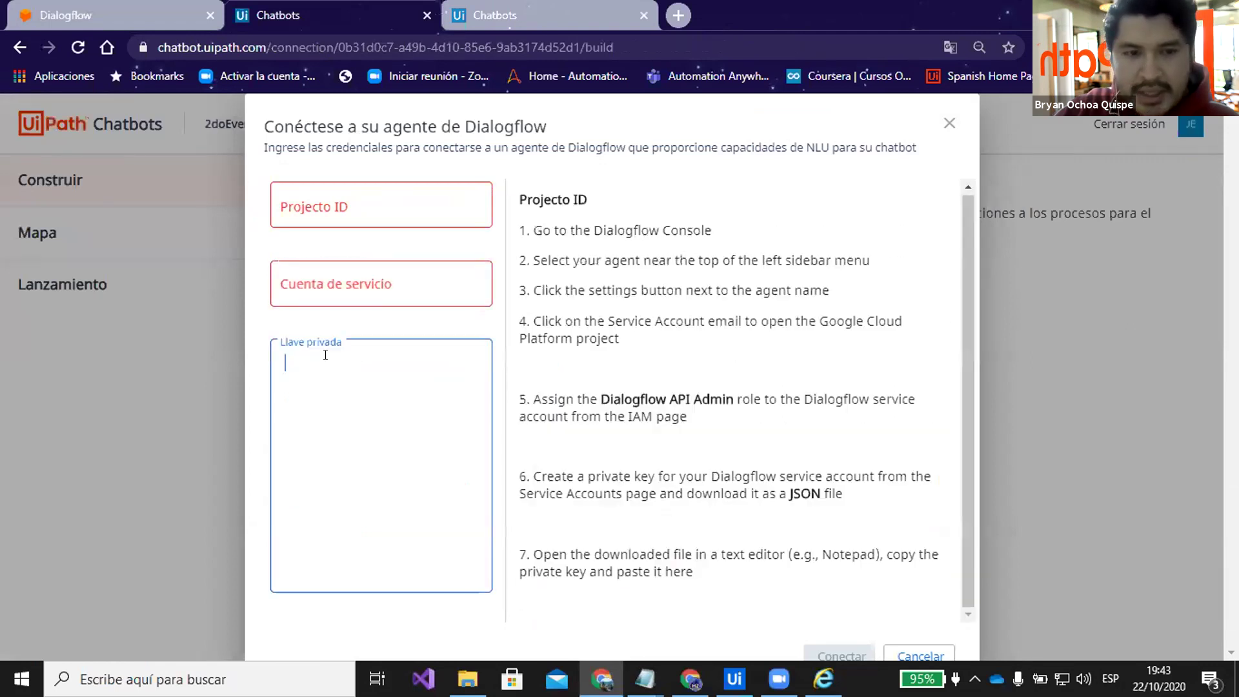
scroll(643, 310, "down", 1)
scroll(643, 310, "down", 6)
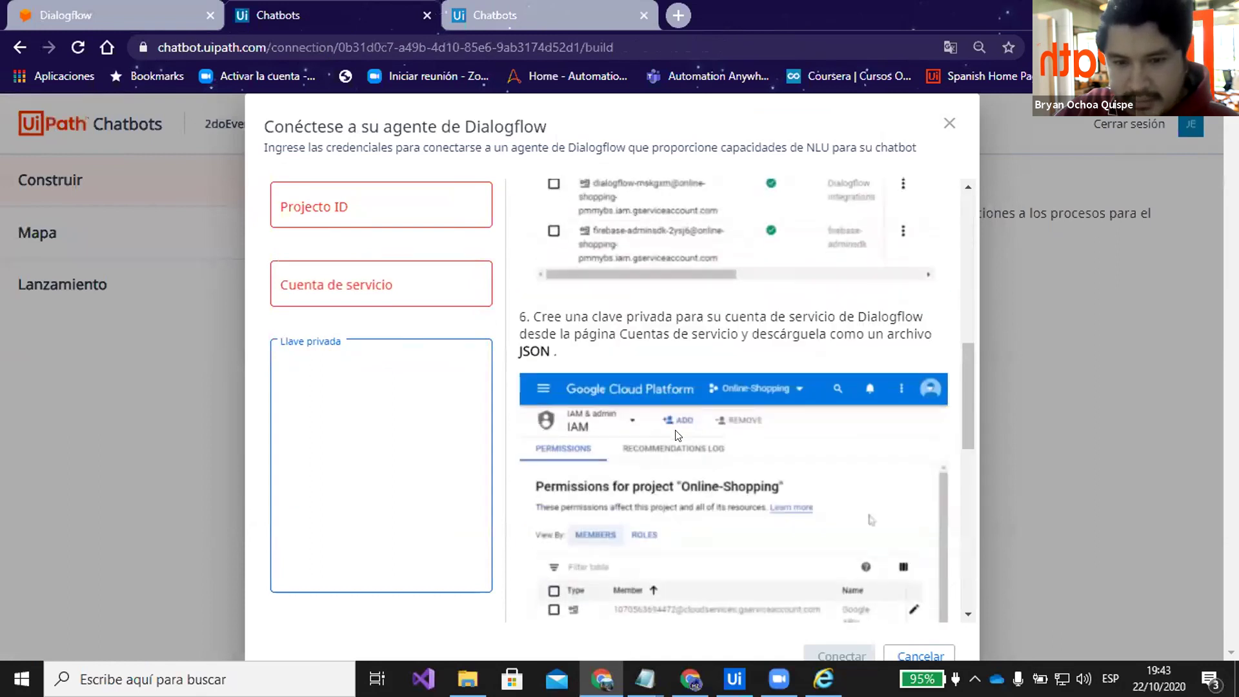
scroll(910, 401, "down", 2)
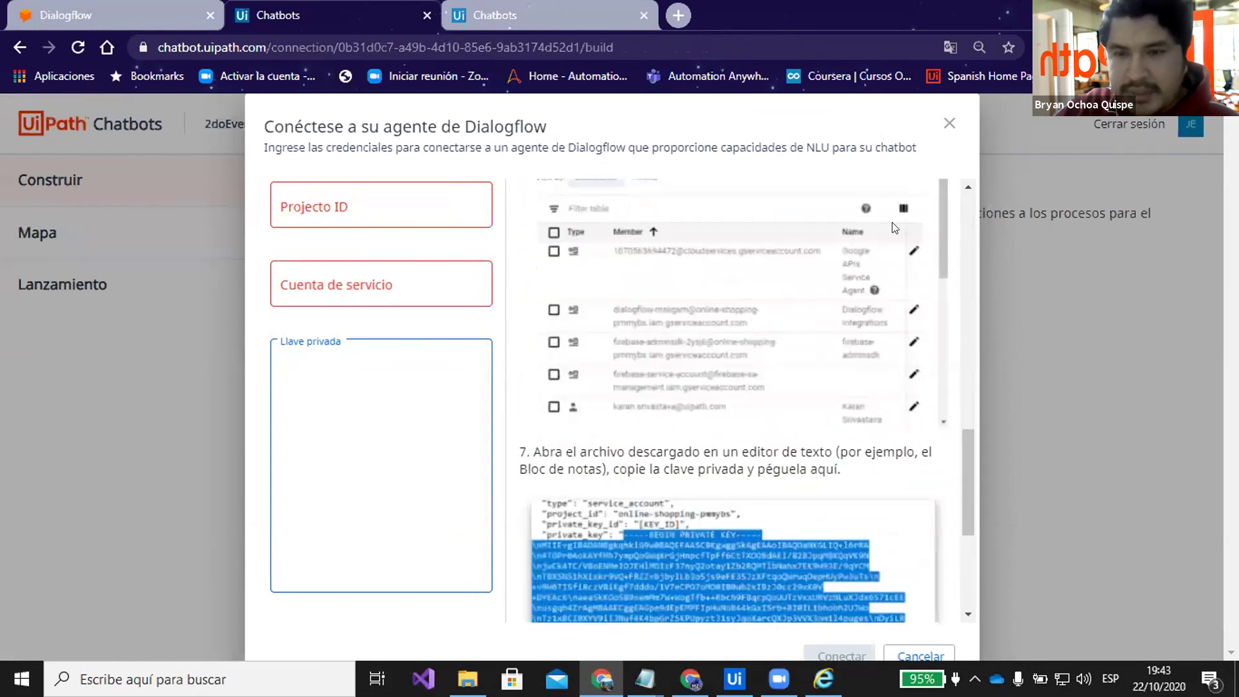
left_click(946, 124)
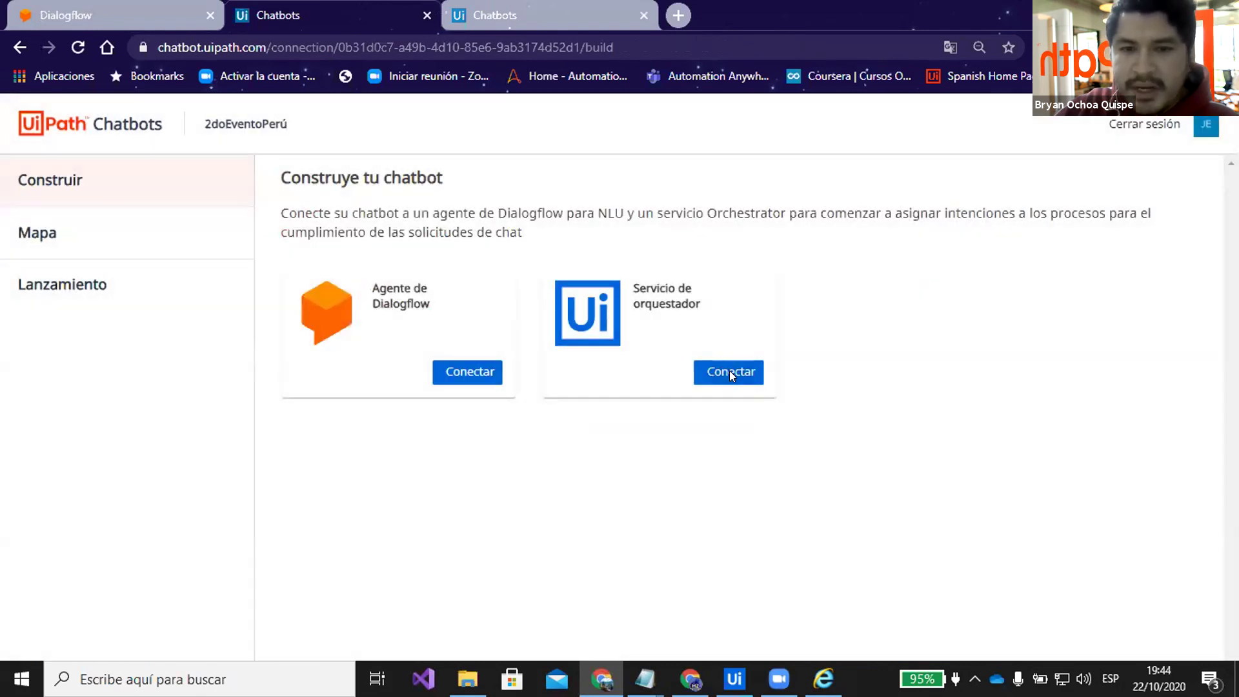
left_click(729, 370)
Review the user key, account and tenant logical name help, then close the Orchestrator dialog unfilled
left_click(372, 298)
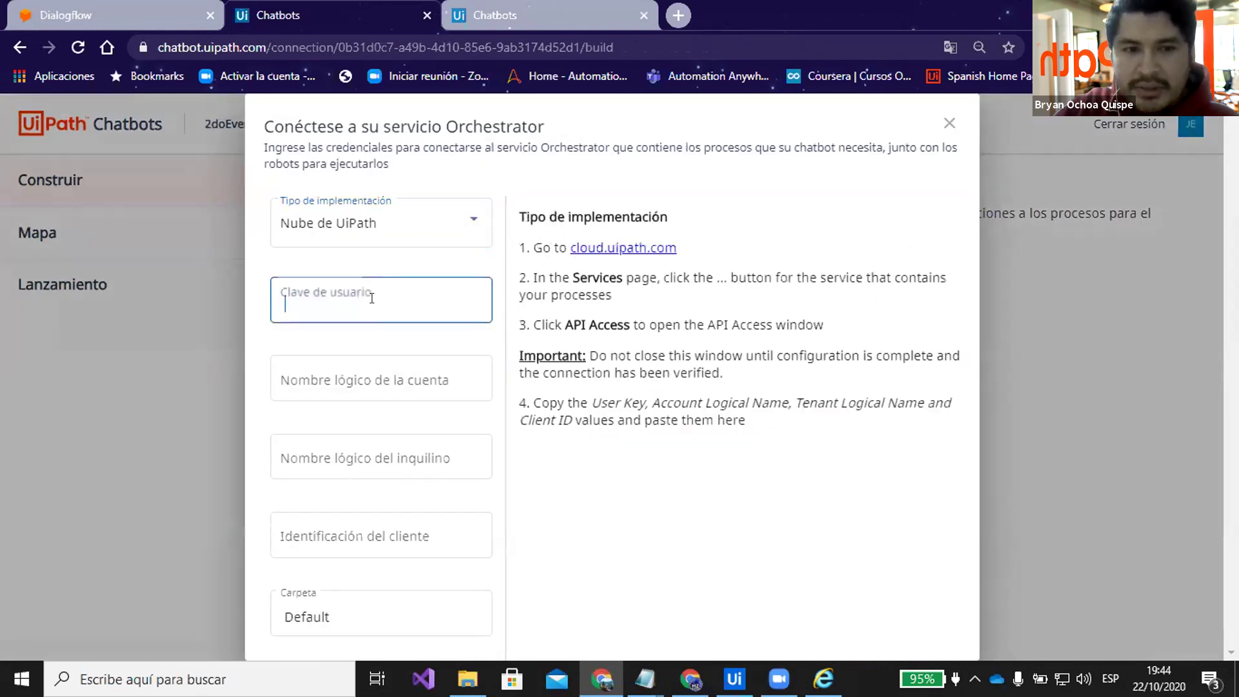
scroll(714, 303, "down", 5)
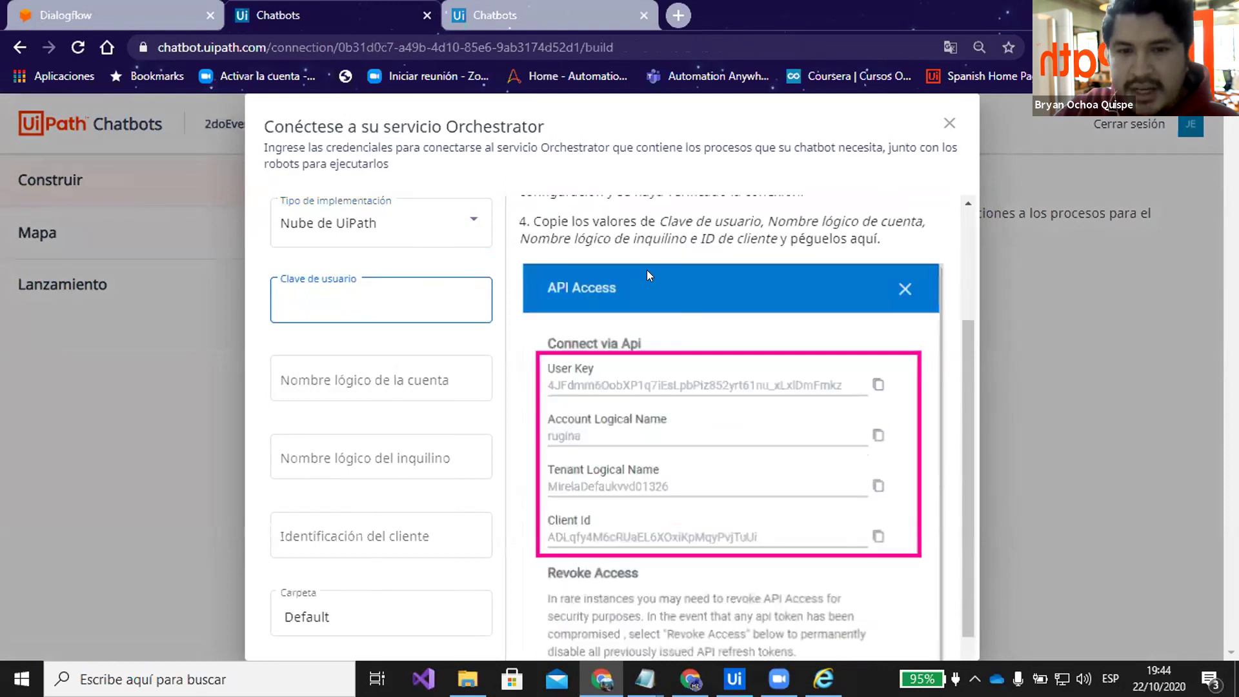
scroll(639, 288, "up", 3)
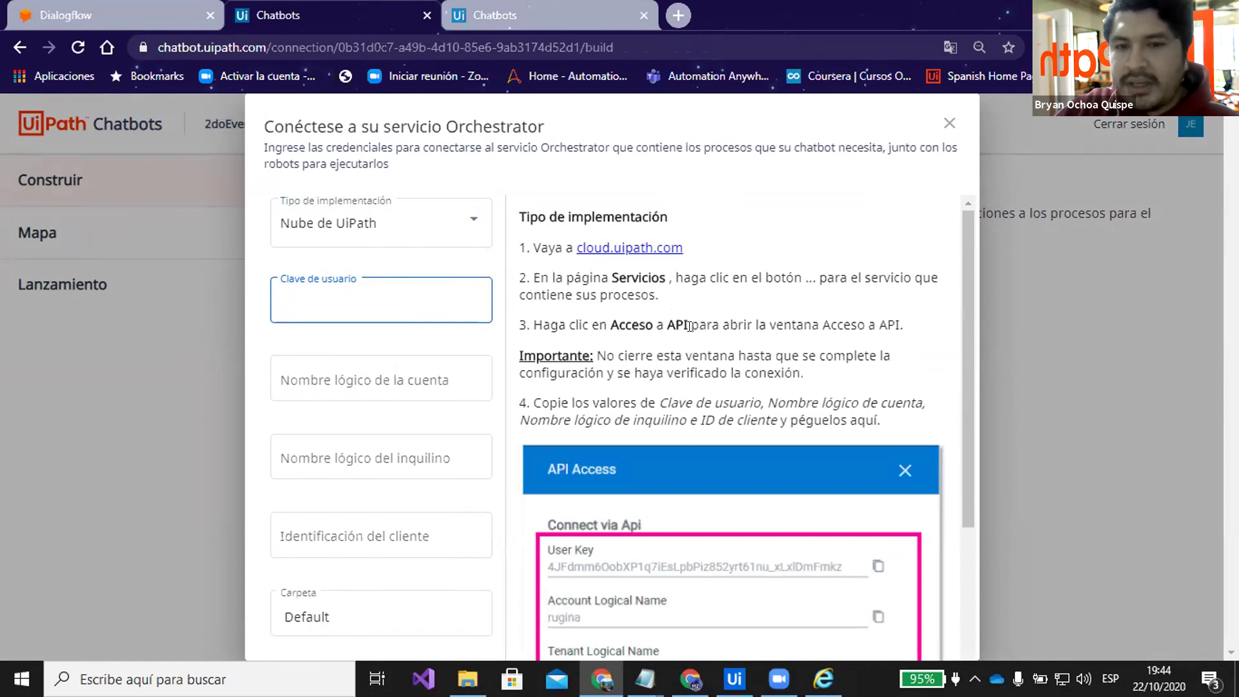
scroll(702, 326, "down", 3)
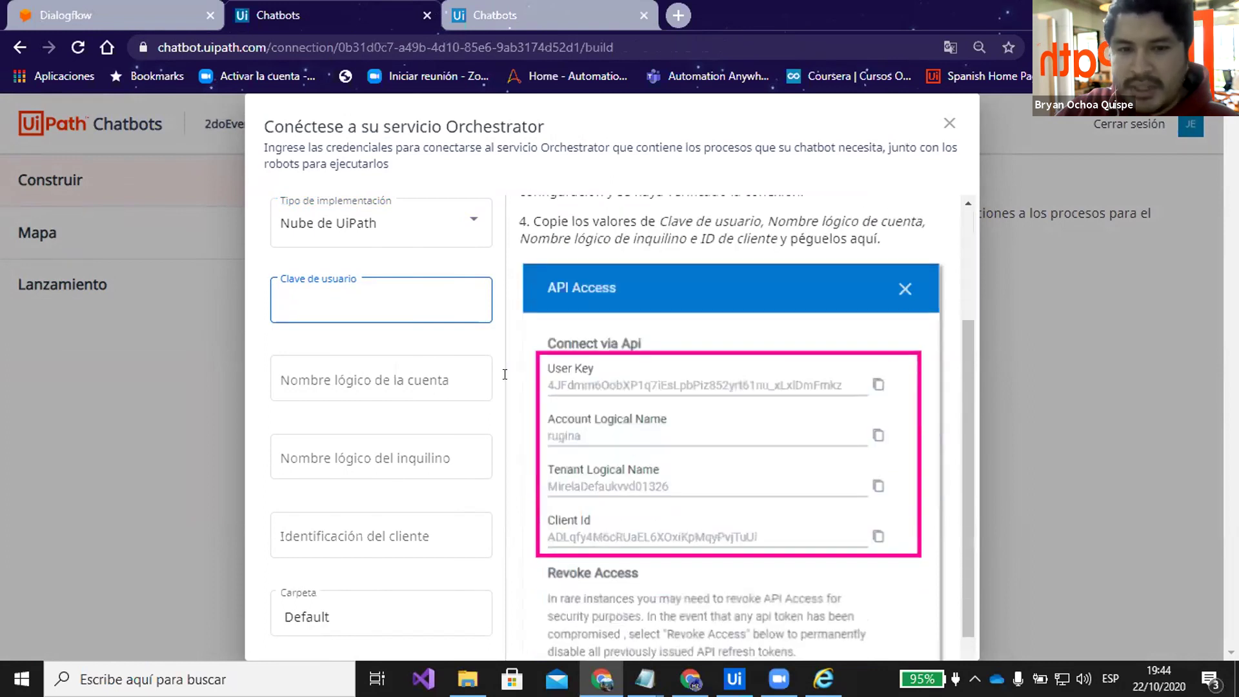
left_click(387, 380)
left_click(361, 458)
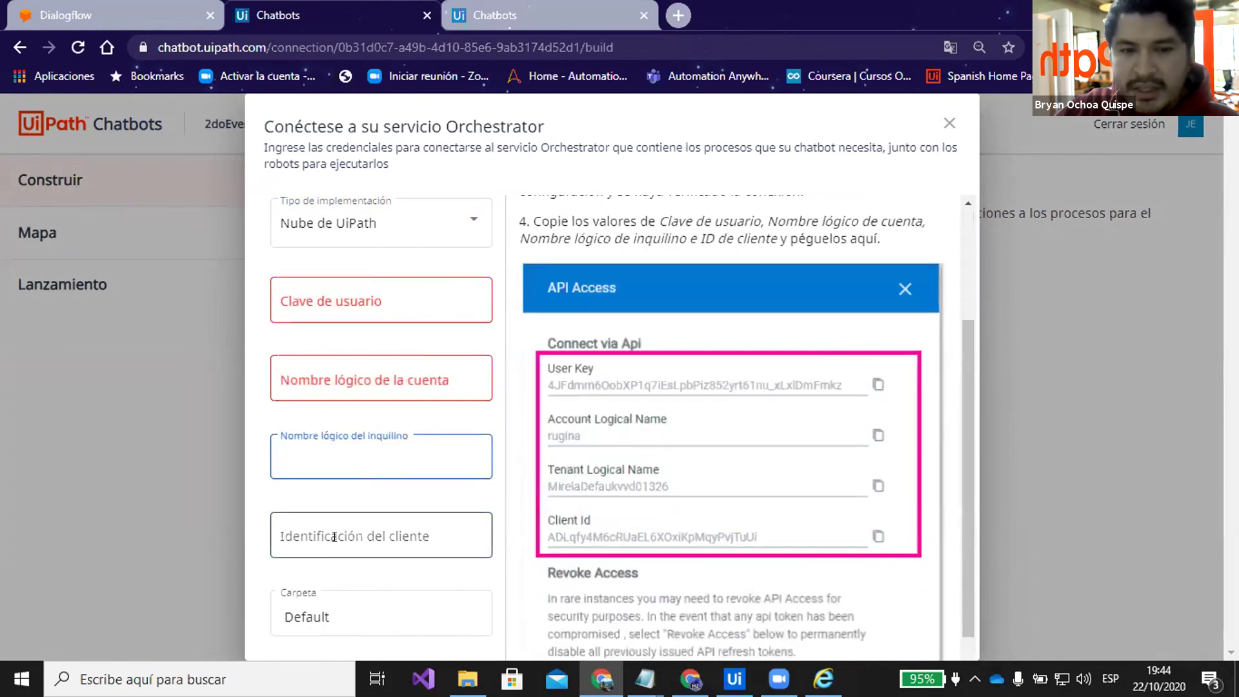
scroll(645, 355, "down", 2)
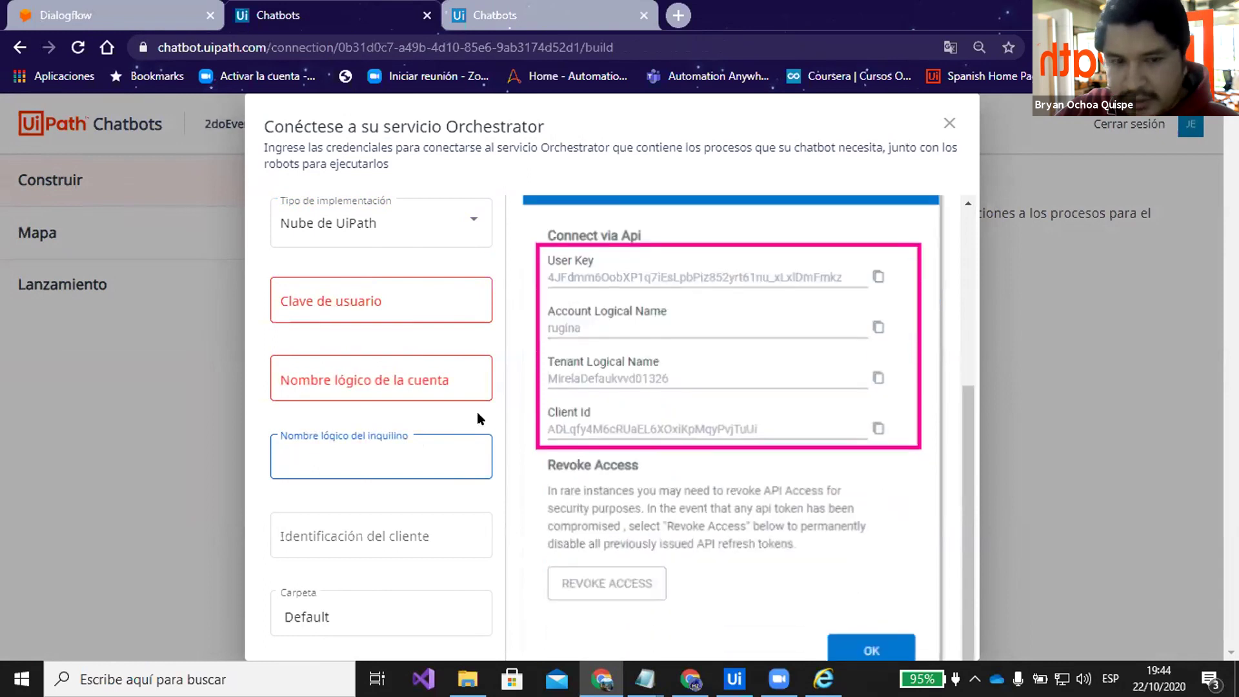
left_click(948, 123)
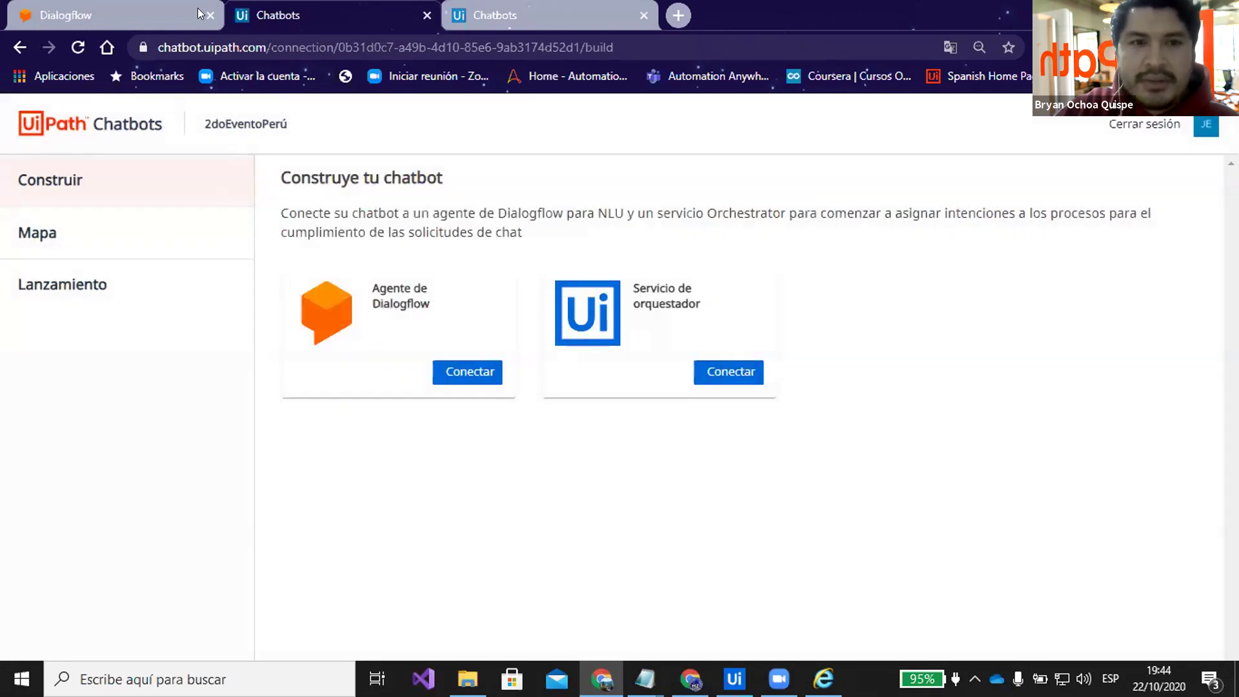
Open HalcZoneChatBot's mappings and review CapturarCodigoArtículo mapped to ChatBotACME_NBOCHOA without changes
left_click(91, 124)
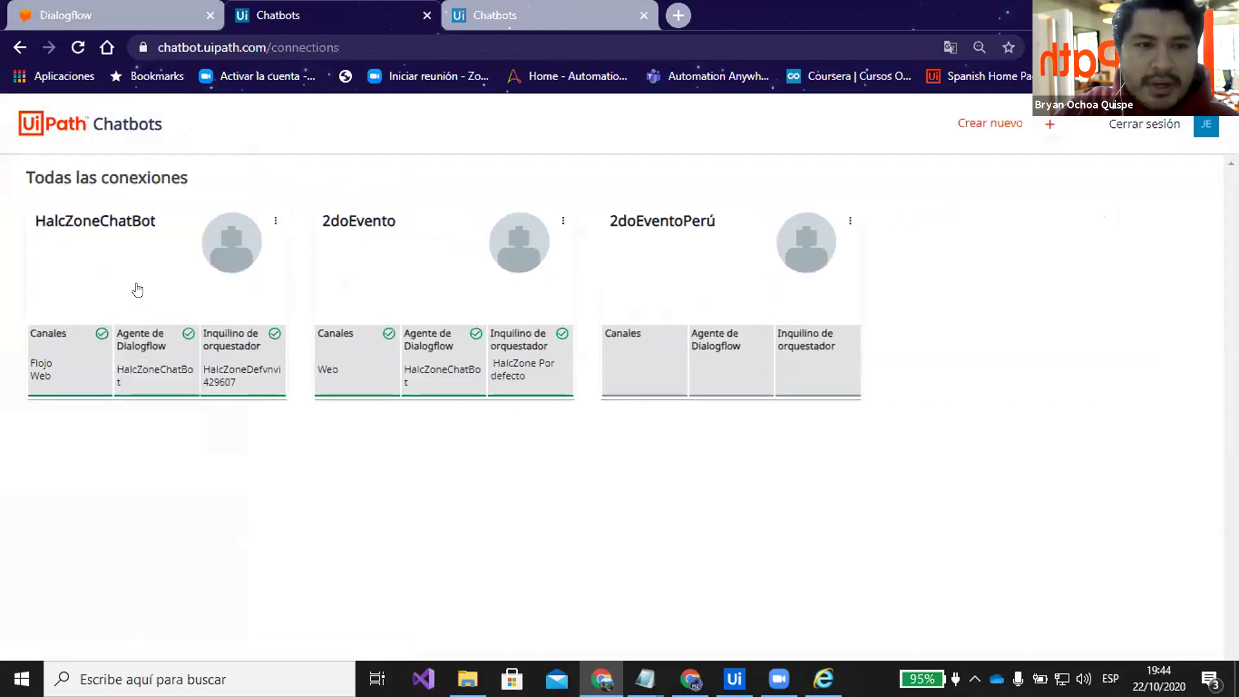
left_click(137, 290)
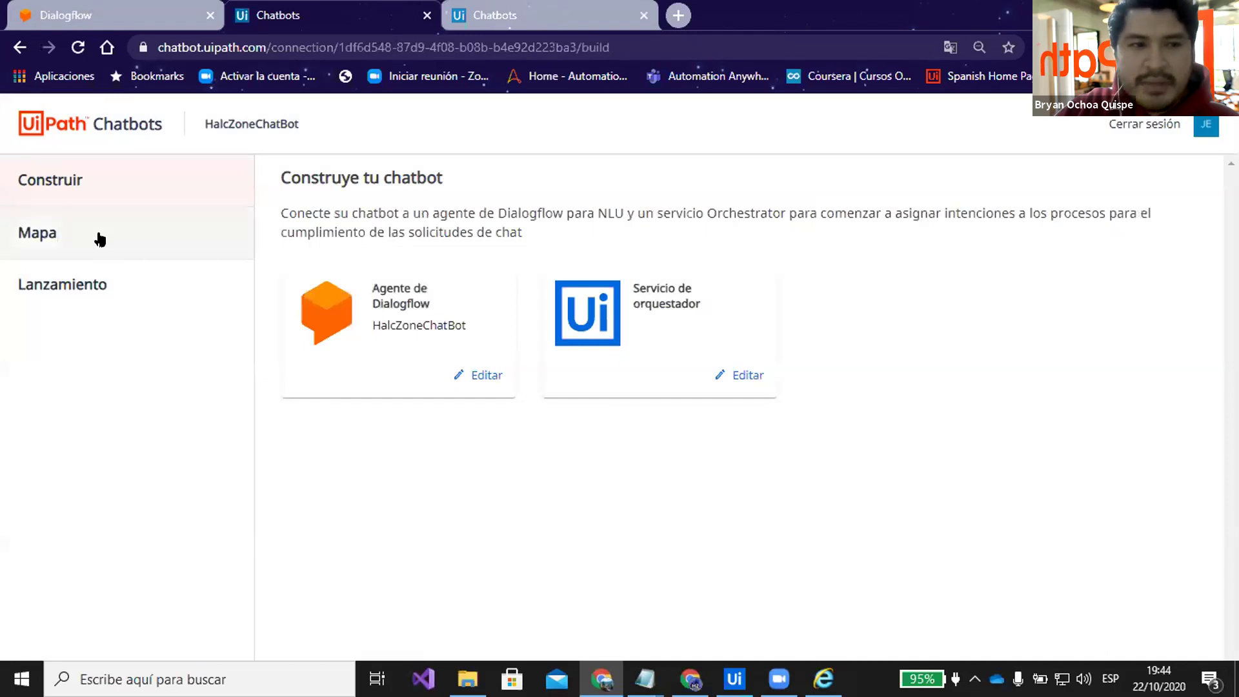
left_click(100, 239)
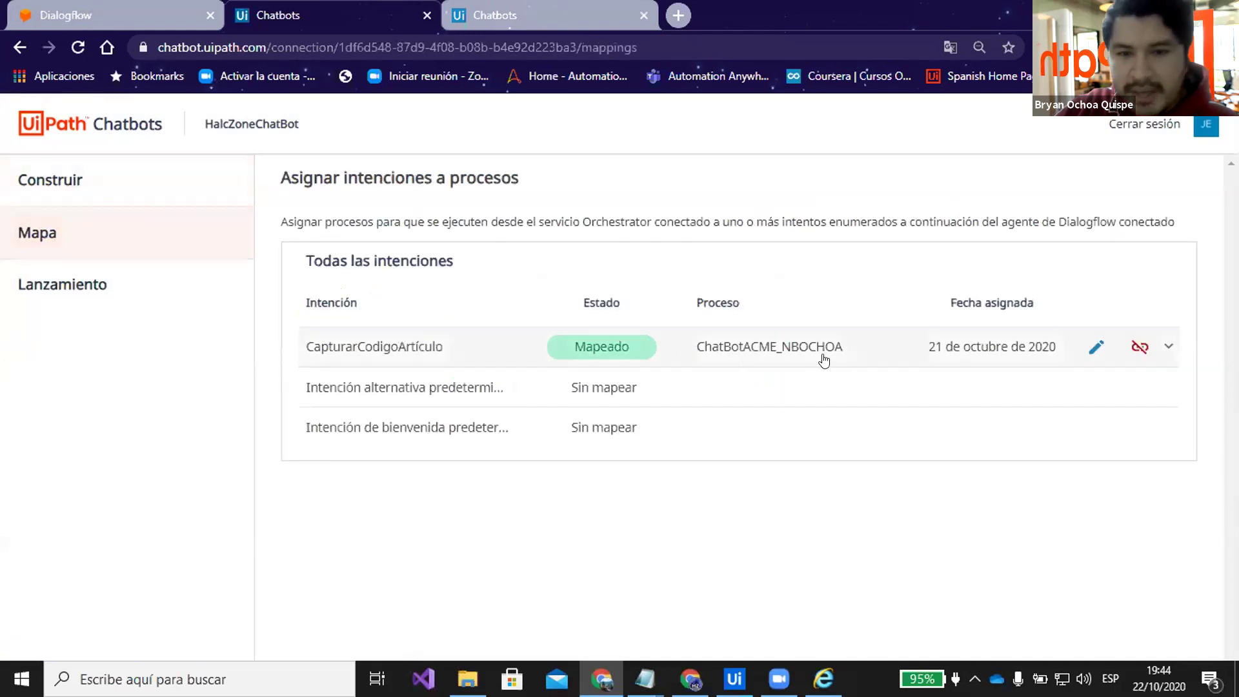
left_click(1095, 347)
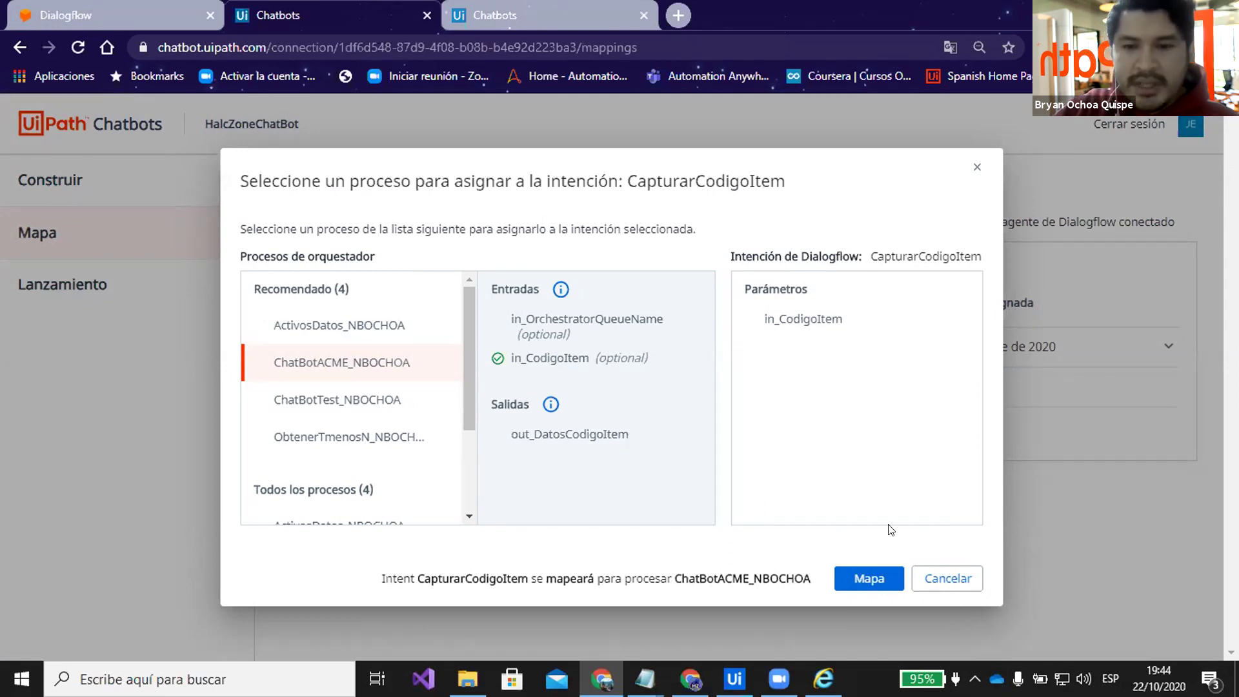
left_click(973, 167)
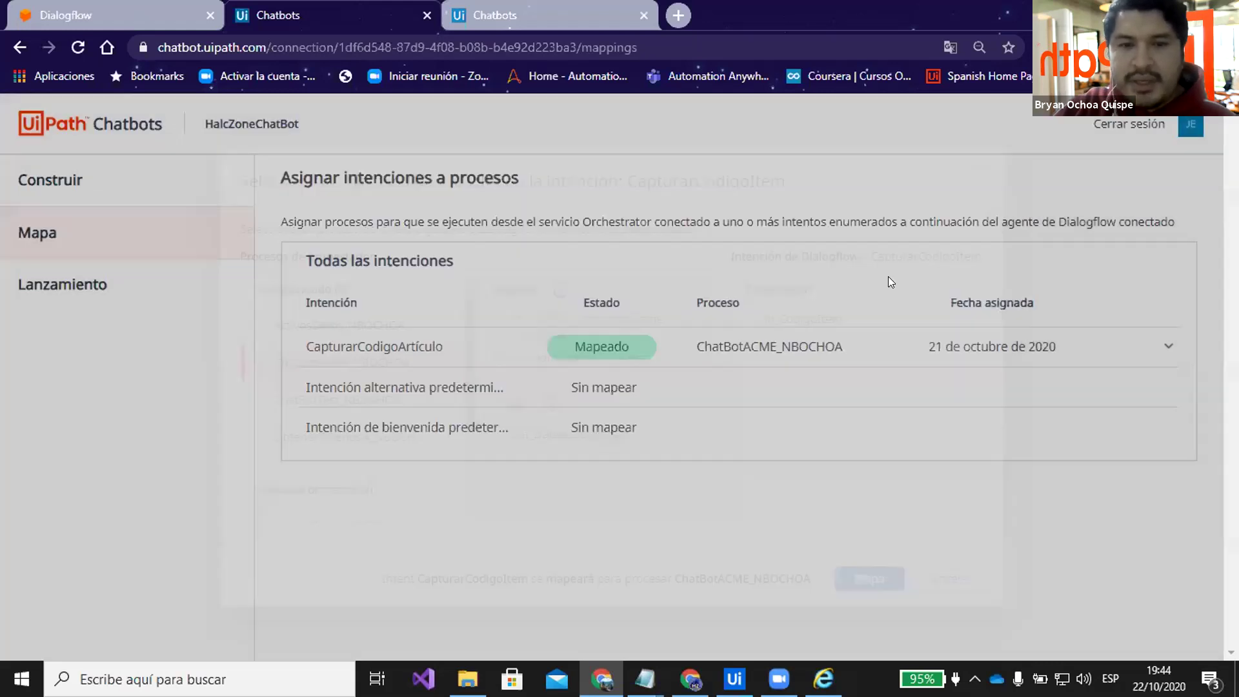
Check the Web channel's name and welcome message under Lanzamiento, then open the web chat test page
left_click(94, 282)
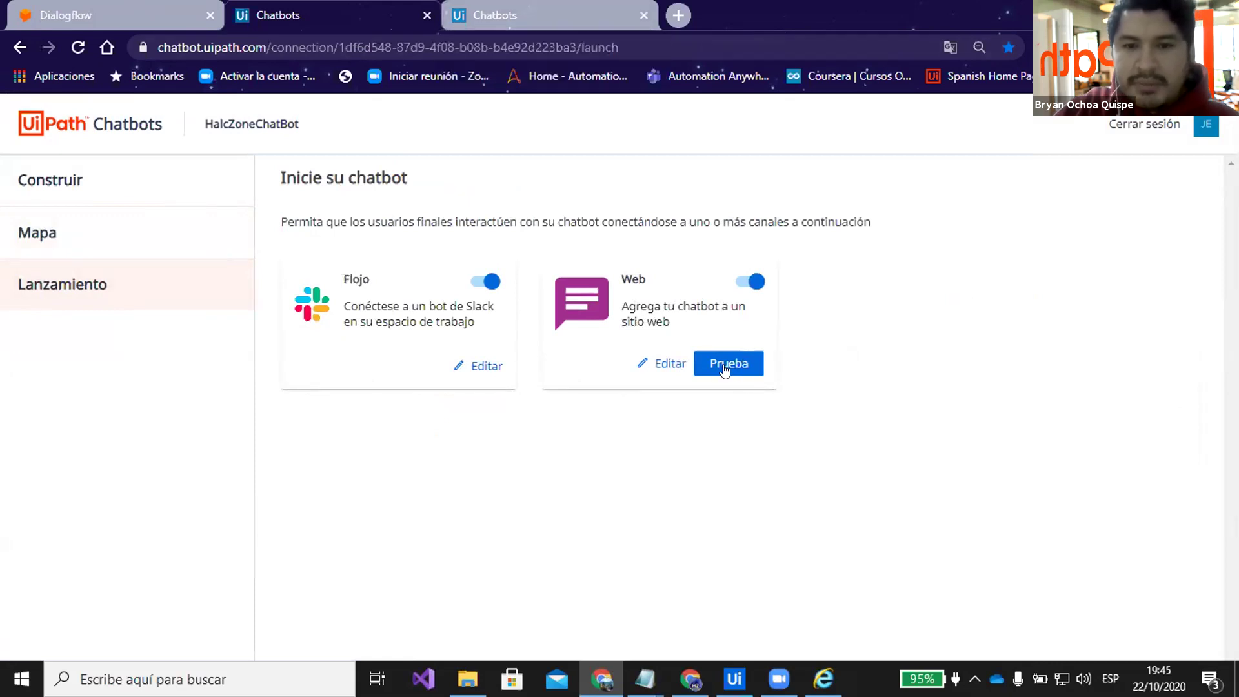
left_click(668, 362)
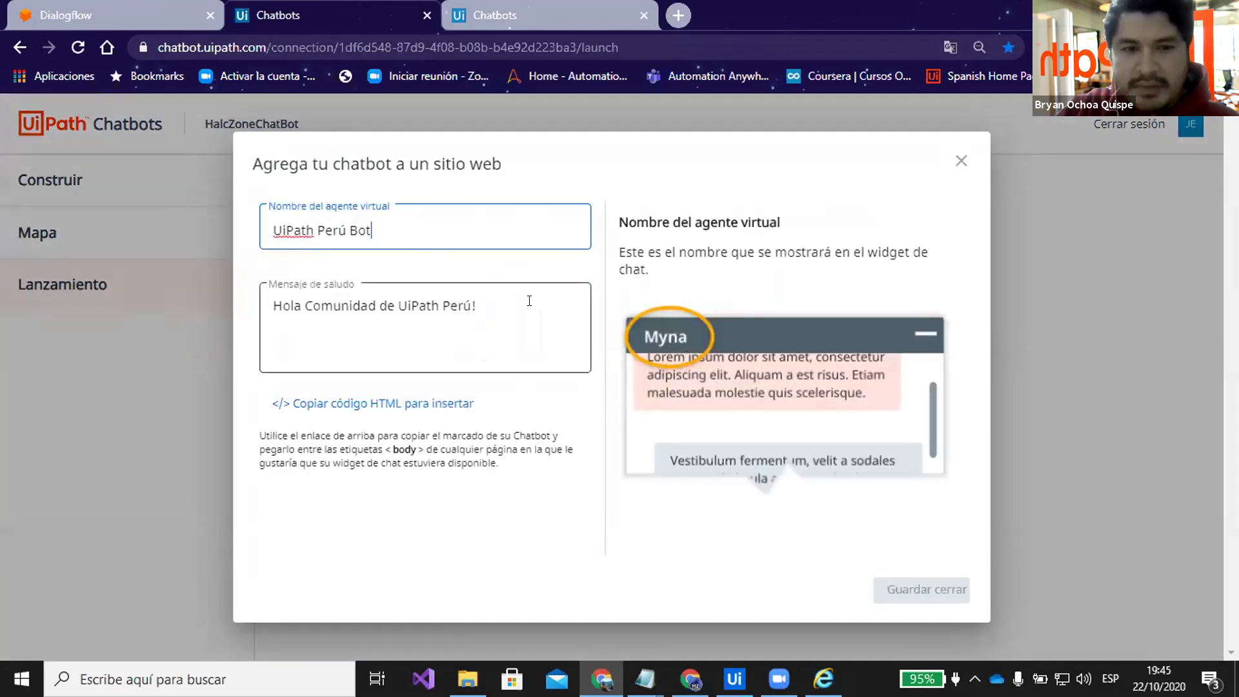
left_click(265, 314)
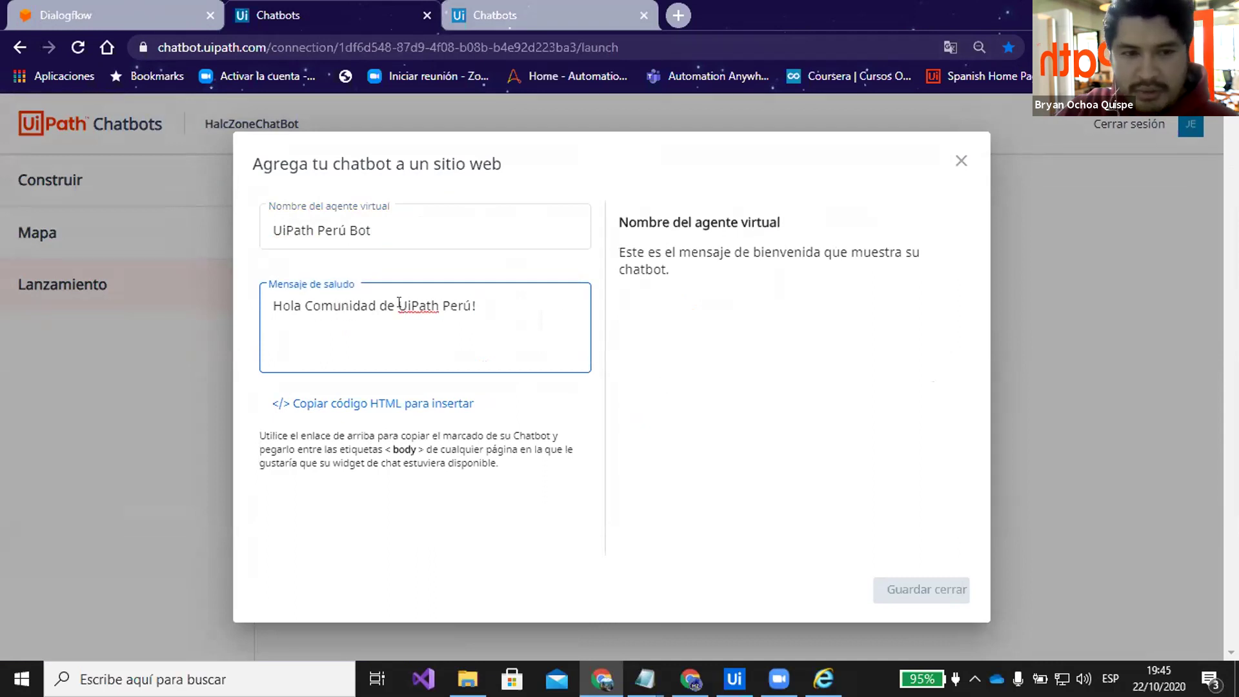
left_click(961, 160)
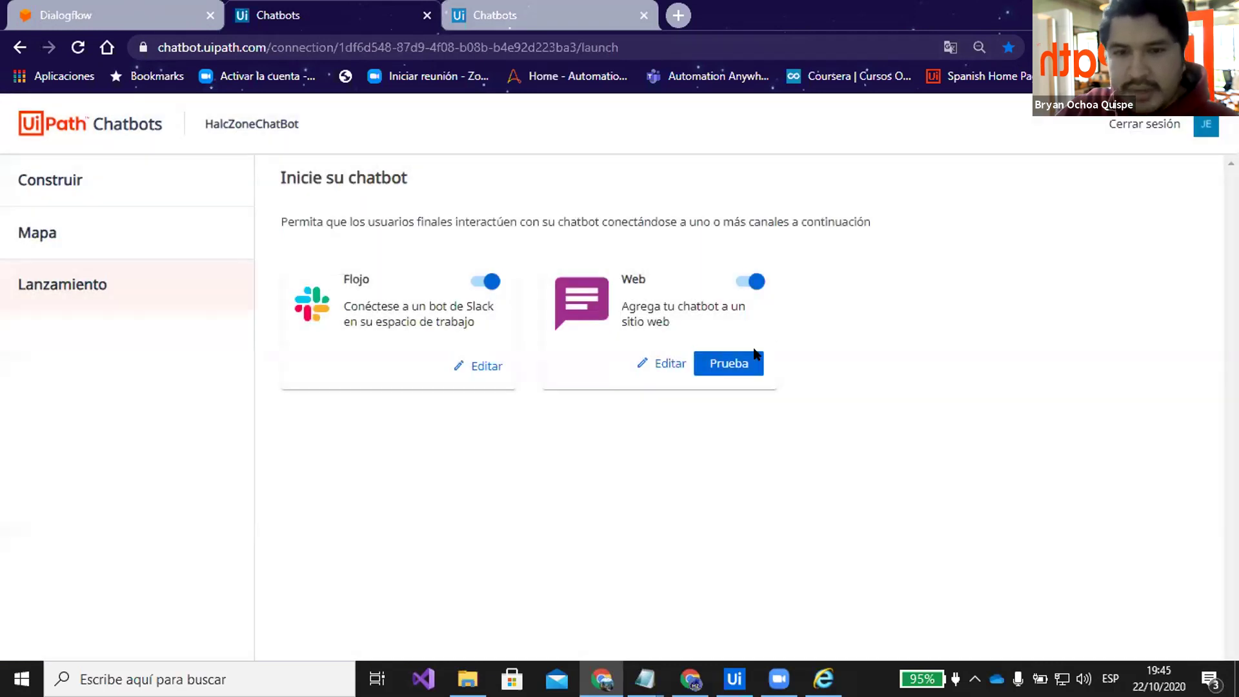
left_click(729, 361)
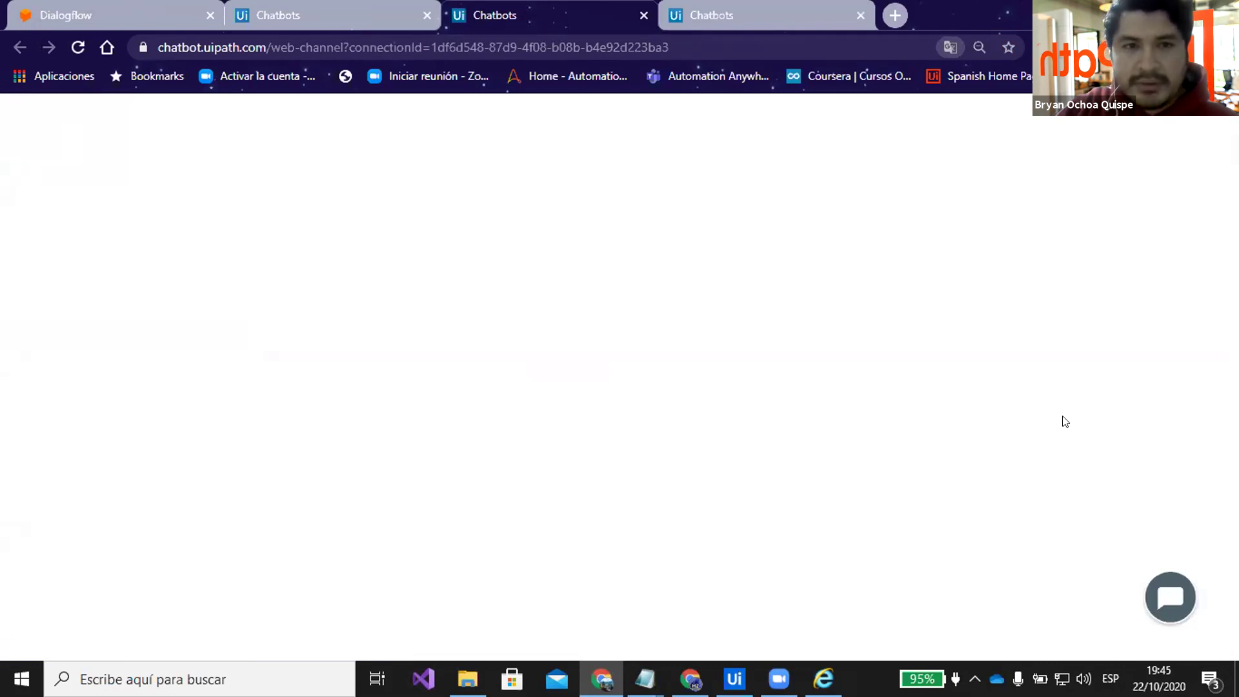
Open the web chat widget and send 'Hola' to the bot
left_click(1170, 596)
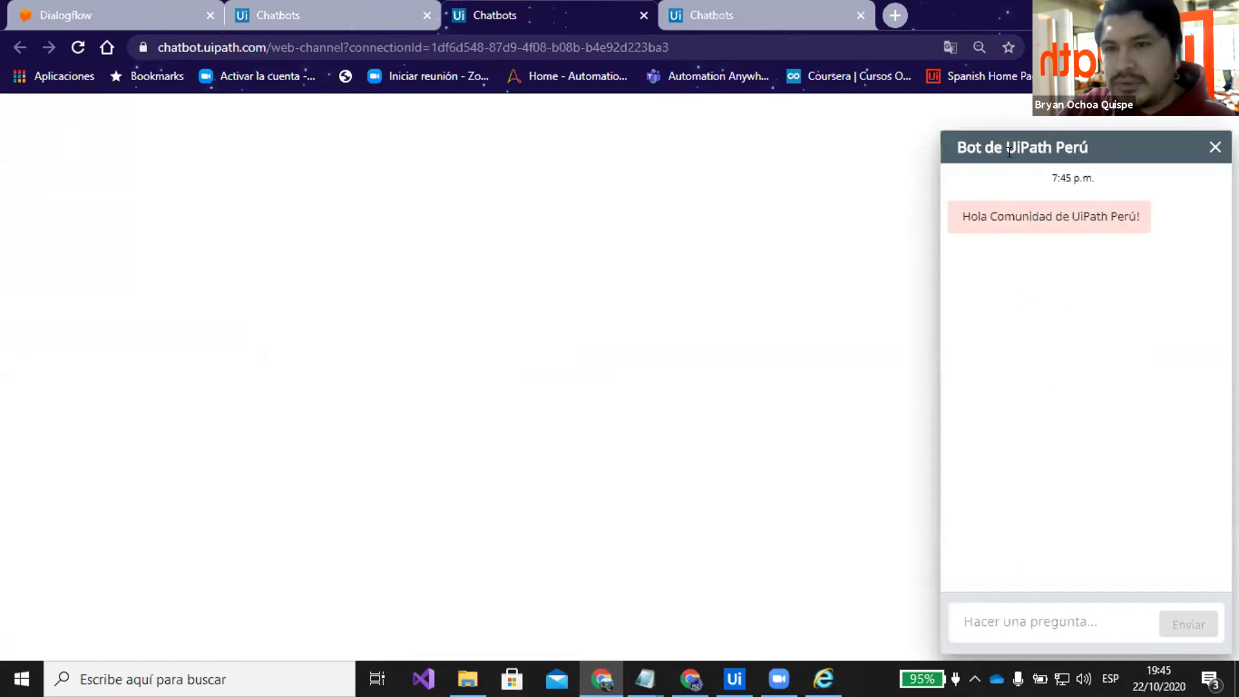
left_click(987, 621)
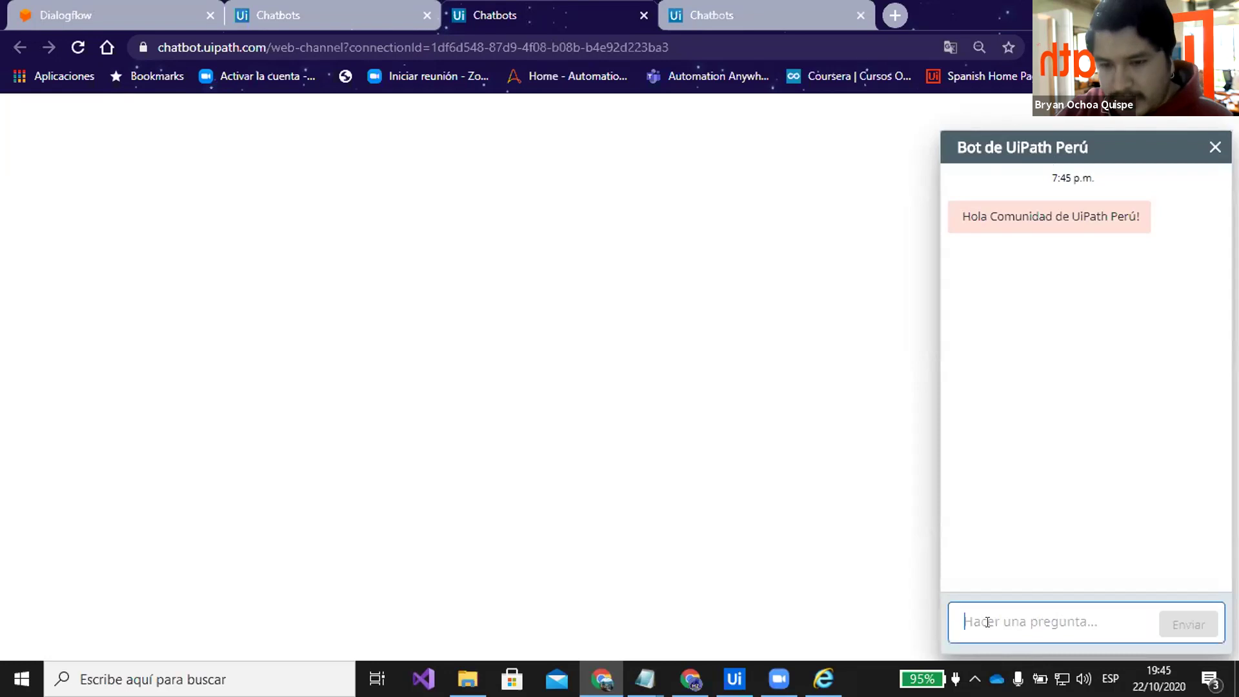
type("Hola")
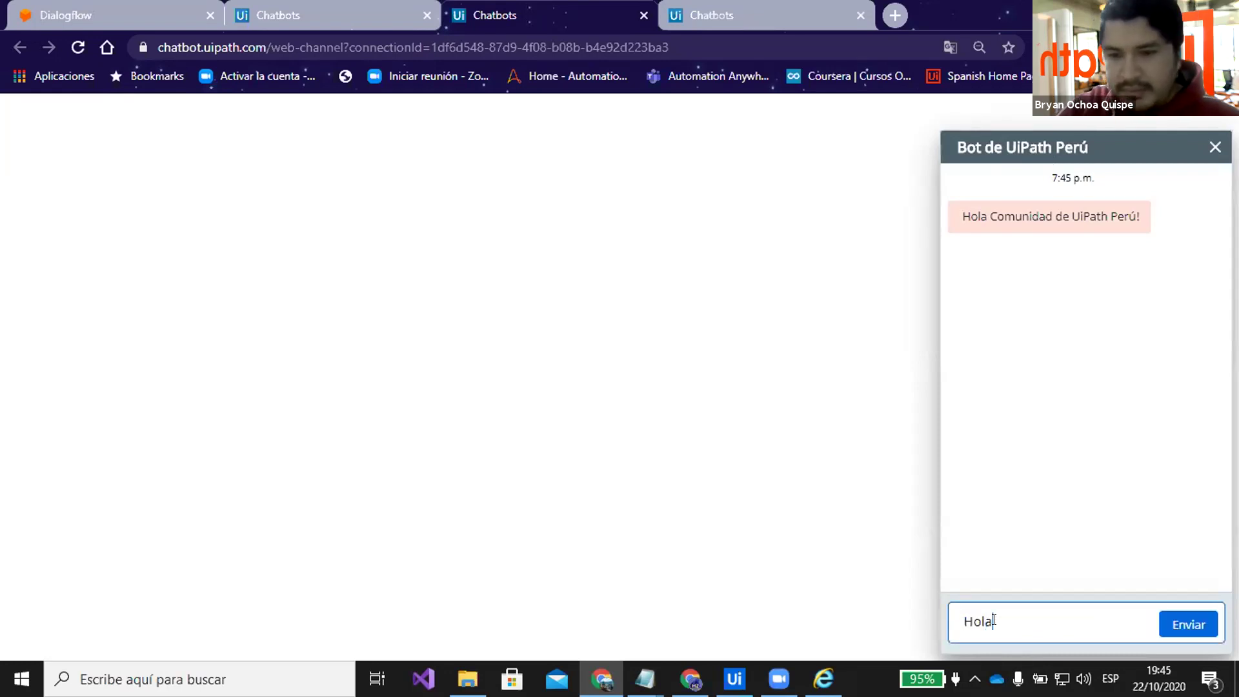
key("Return")
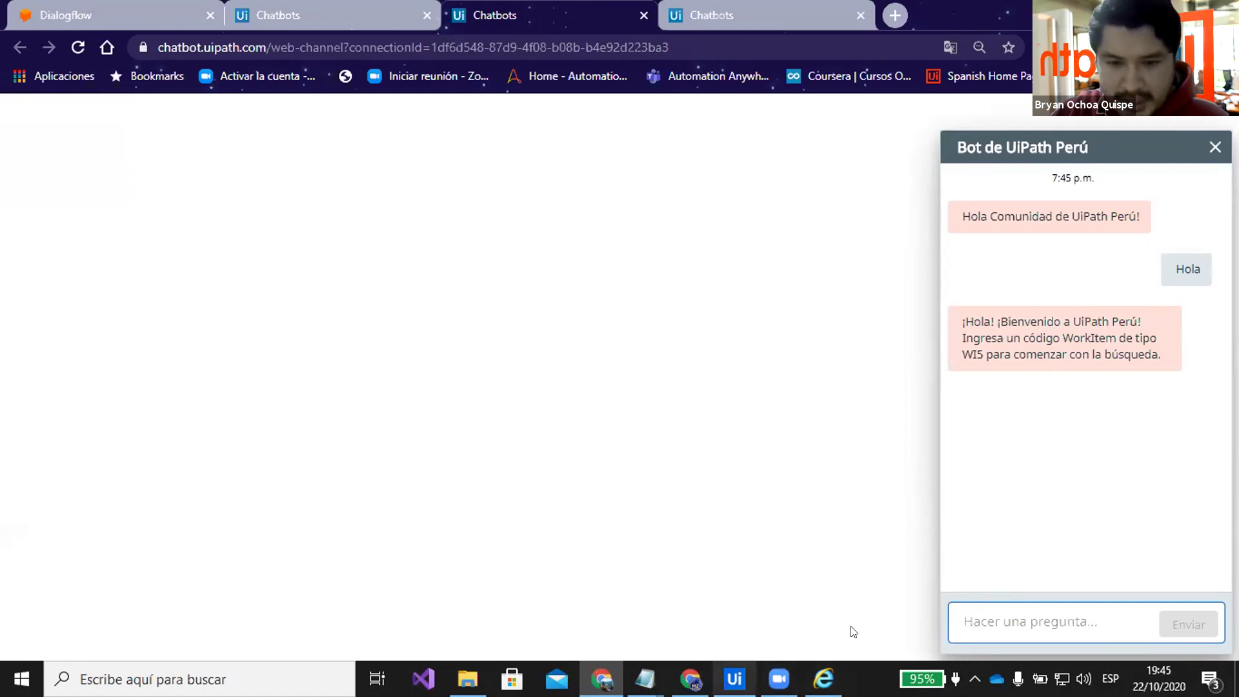
Send 'es 57735319' in the chat, pasting the WorkItem code copied from Notepad
mouse_move(644, 678)
left_click(729, 616)
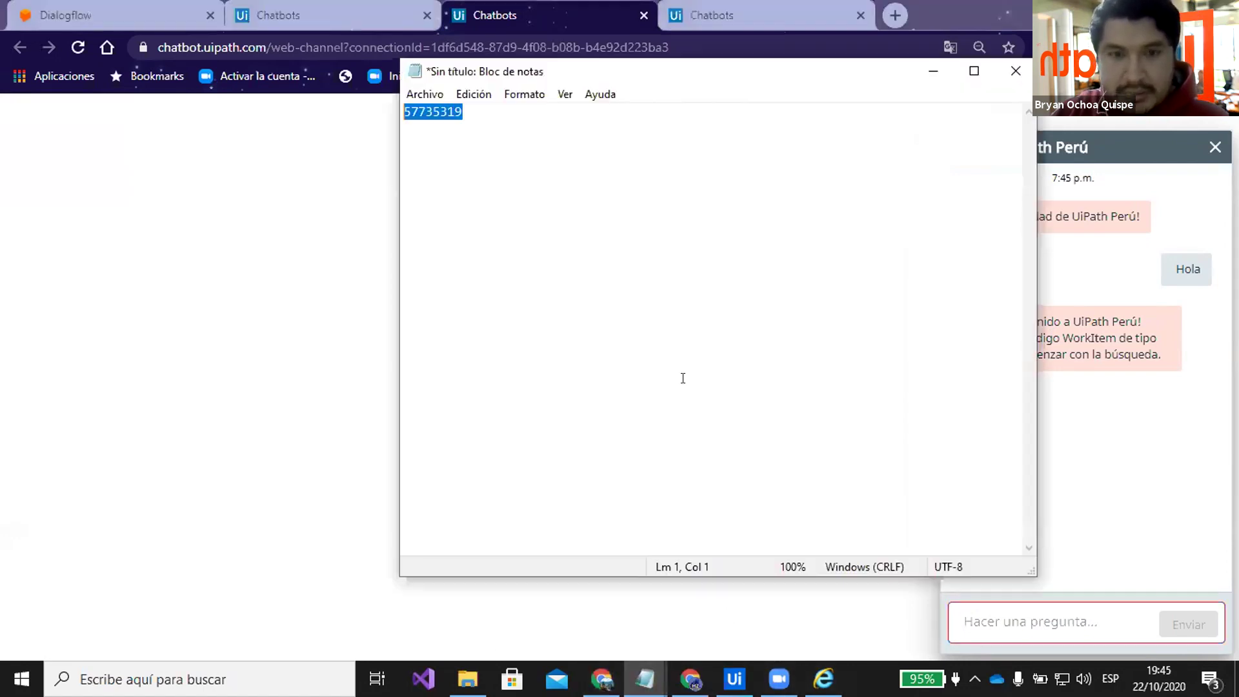
left_click(933, 71)
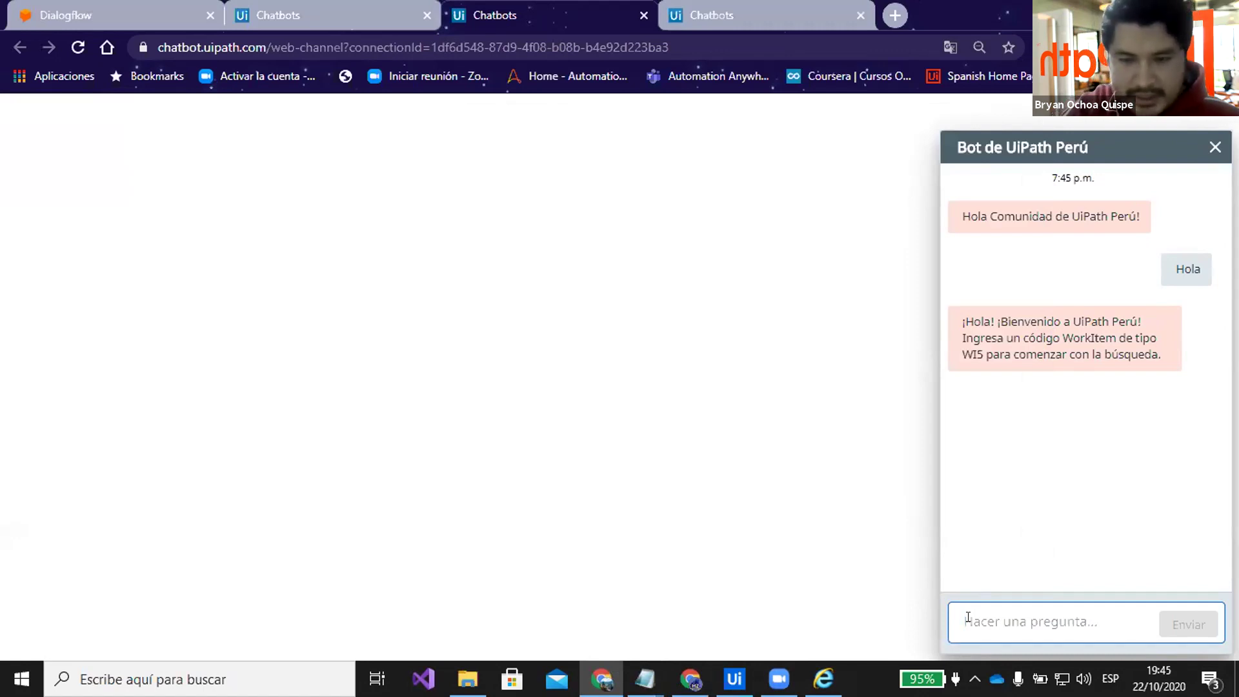
type("es 57735319")
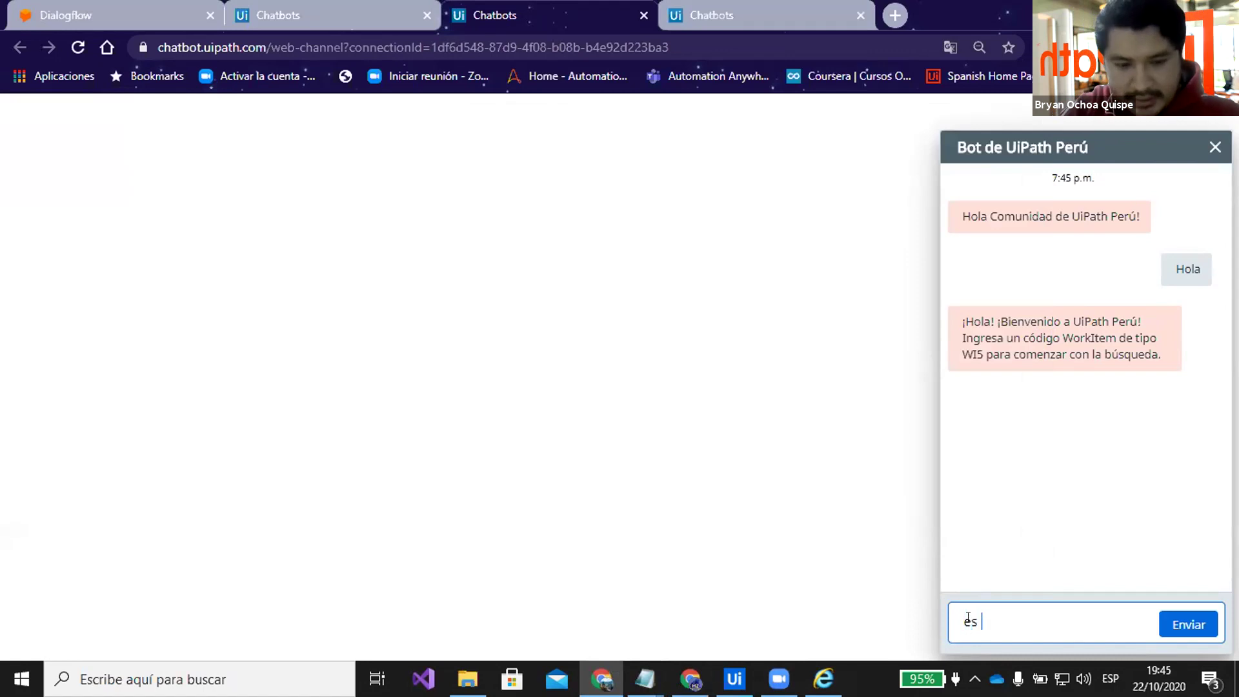
type("57735319")
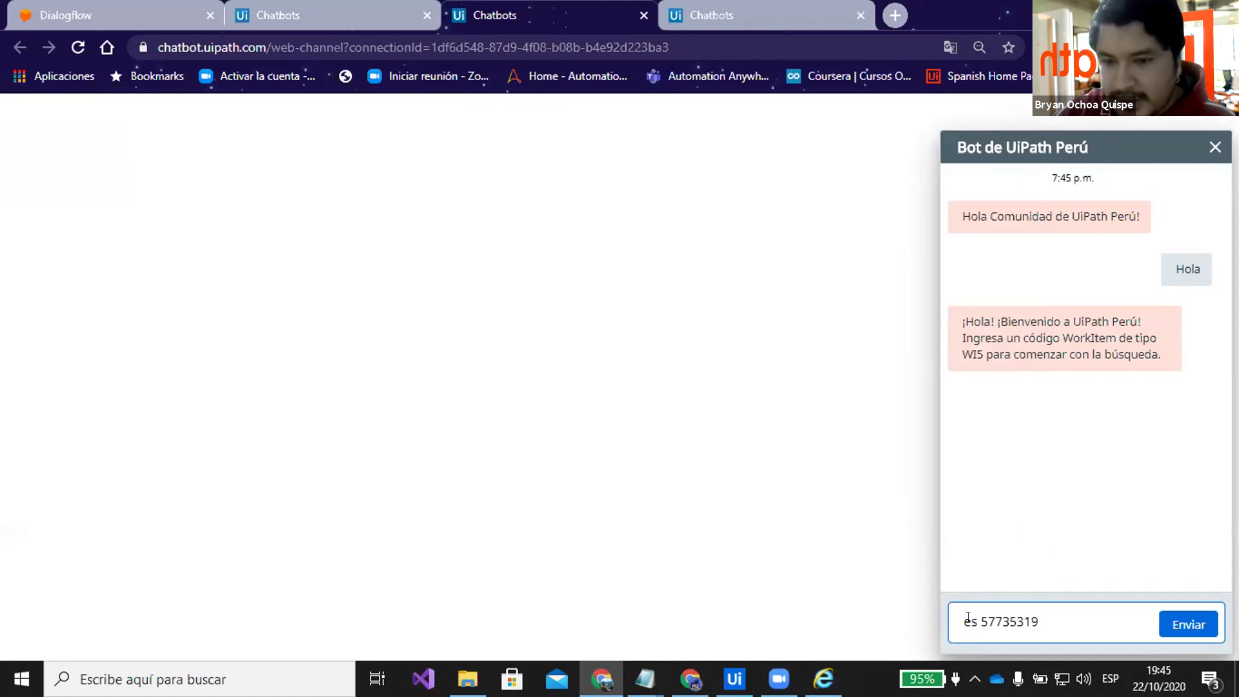
key("Return")
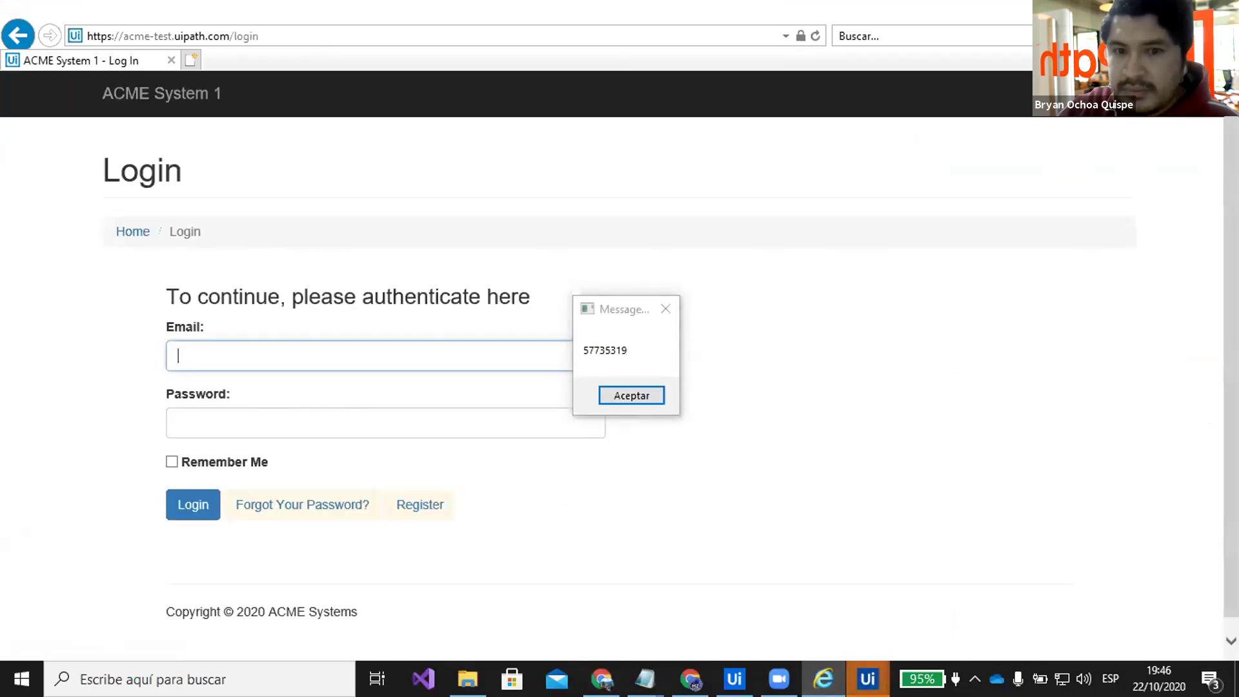
Move aside and dismiss the code message box, then submit the ACME System 1 login
left_click(626, 310)
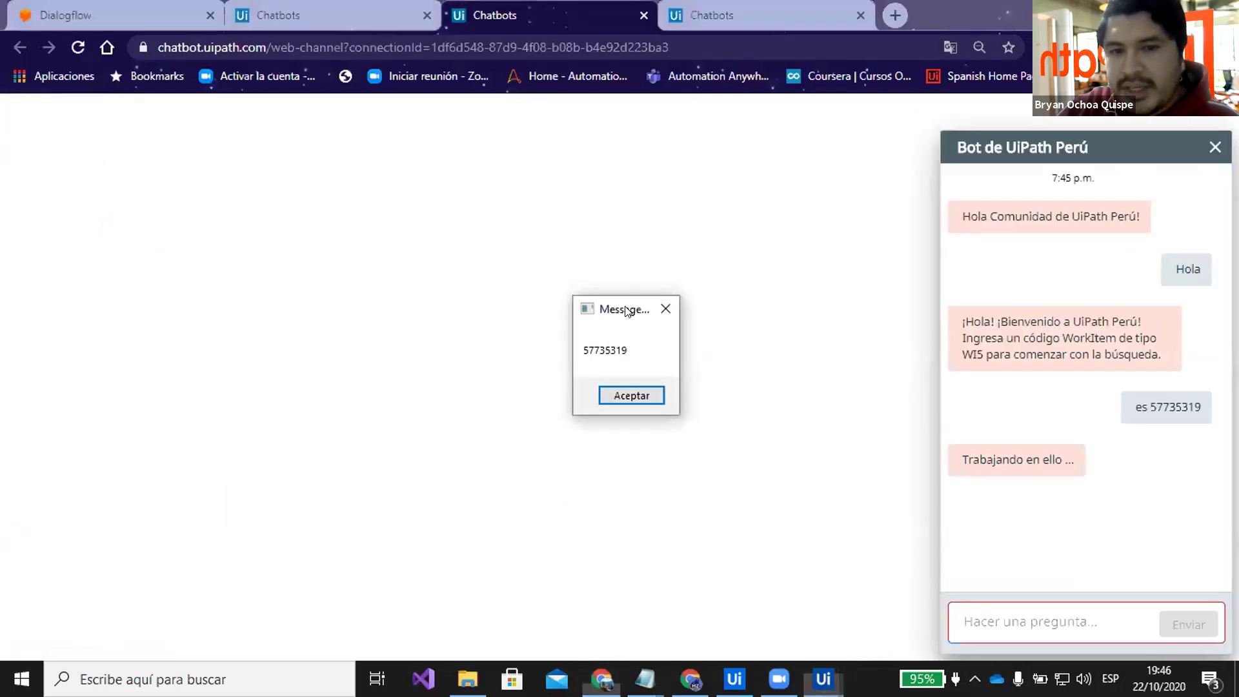
left_click_drag(626, 310, 664, 297)
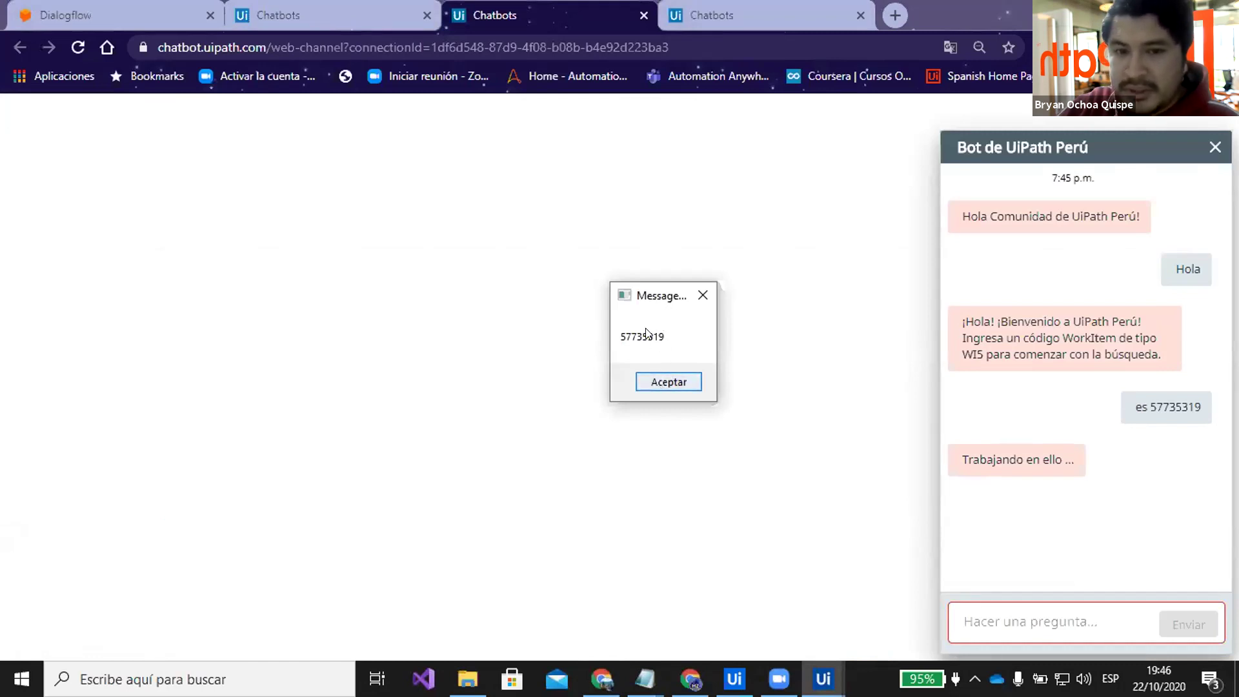
left_click(690, 382)
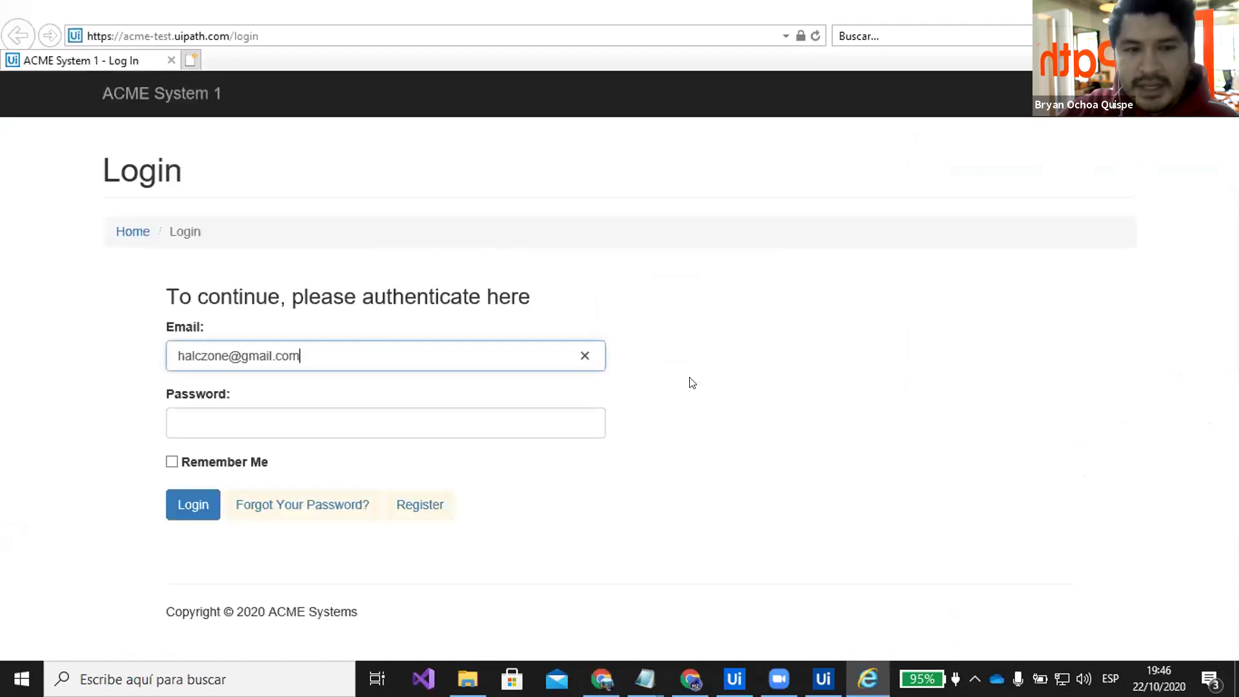
left_click(188, 505)
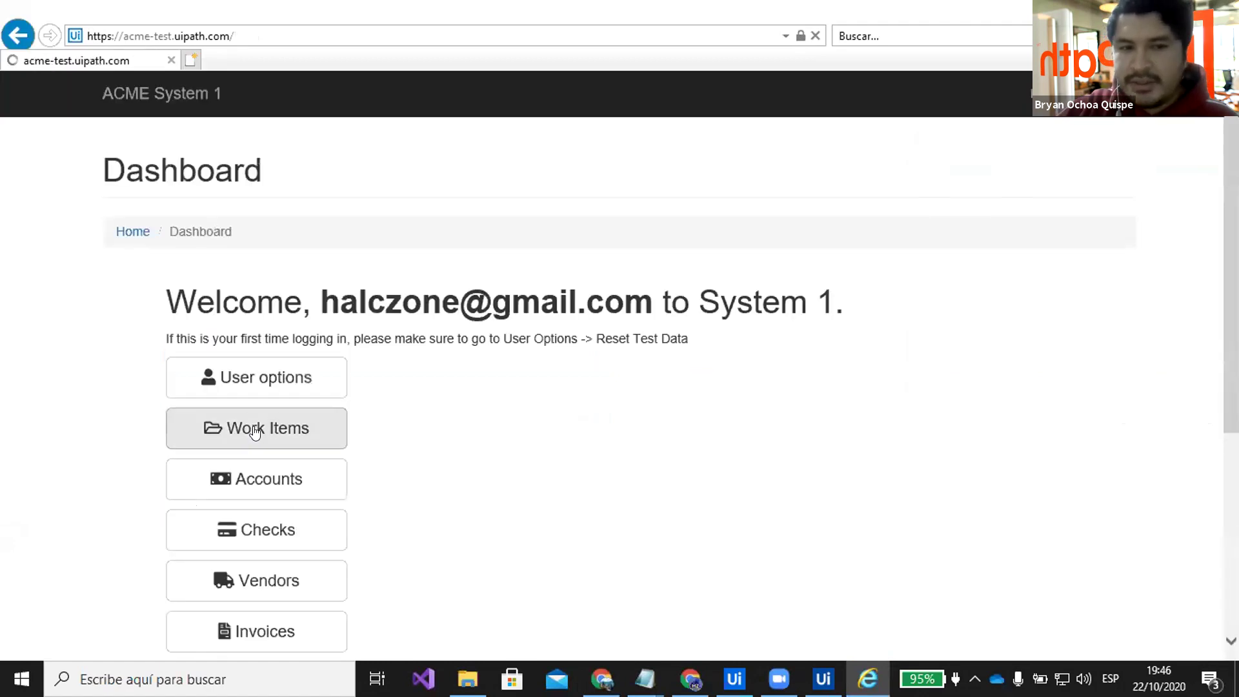
Visit the ACME Work Items list, return to the Dashboard, then start the PowerPoint slide show
left_click(256, 431)
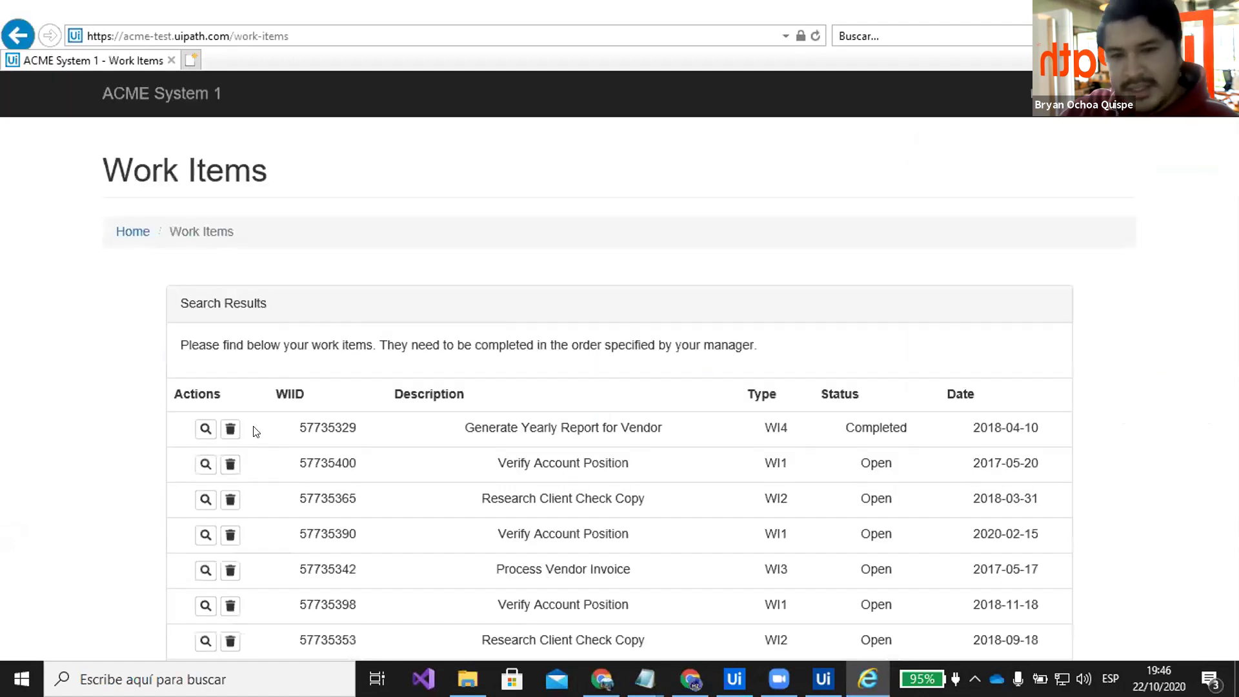
left_click(129, 236)
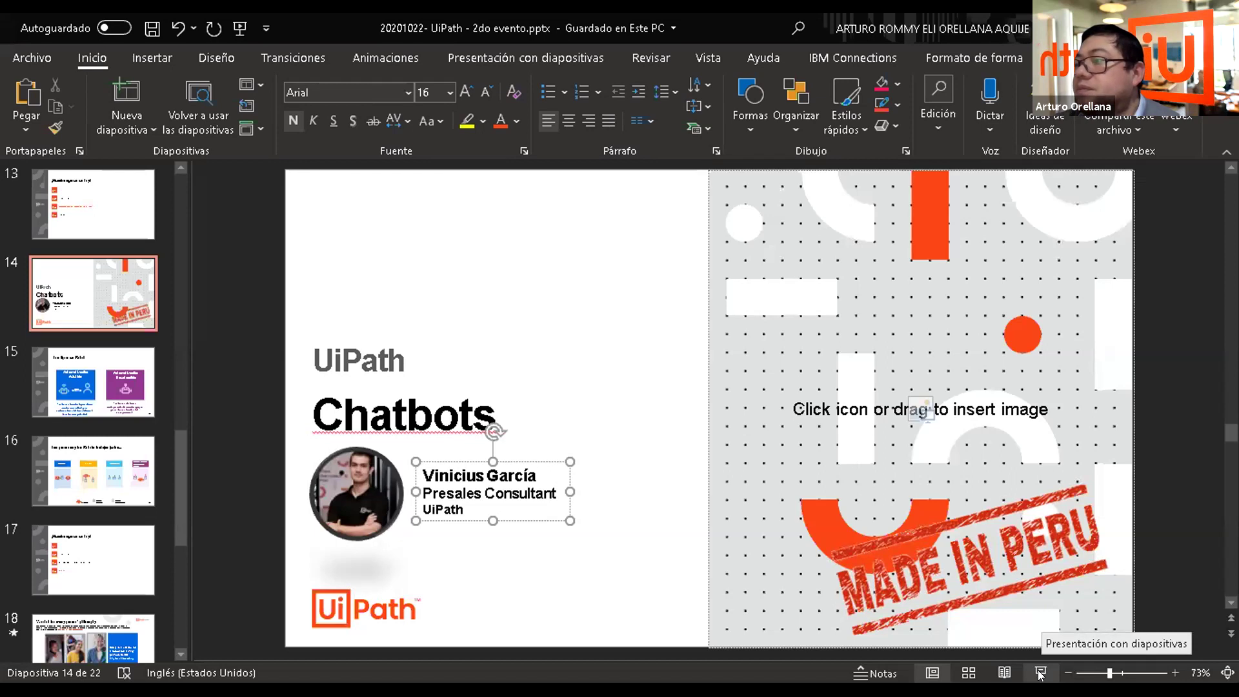
left_click(1040, 673)
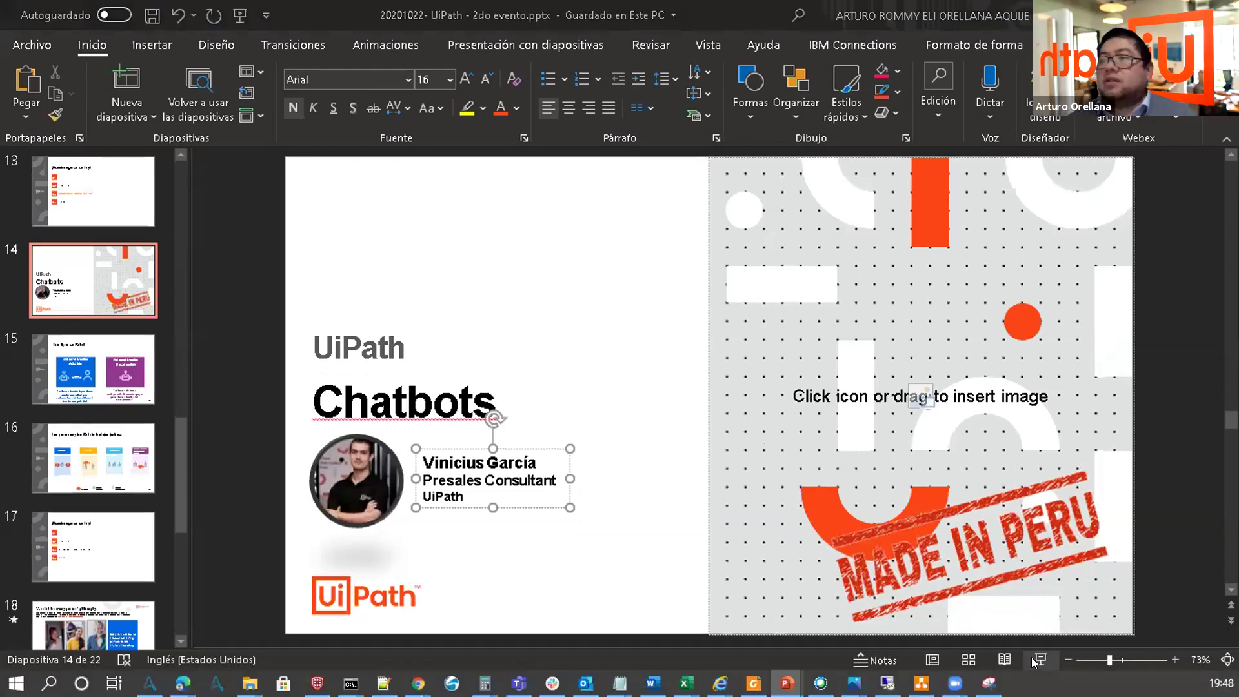